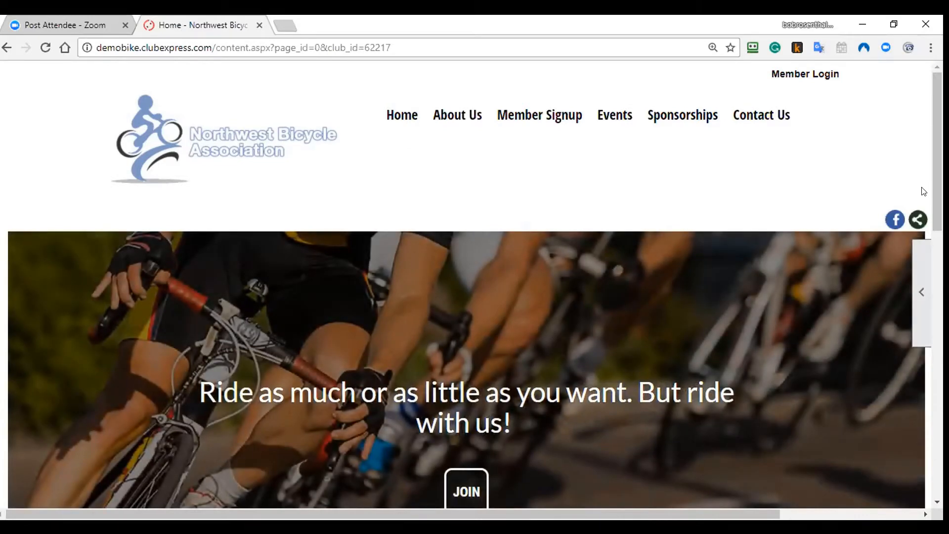
Step: Glance at the member sign-up page, return home, dismiss the logged-out message and browse the page
left_click_drag(936, 167, 935, 168)
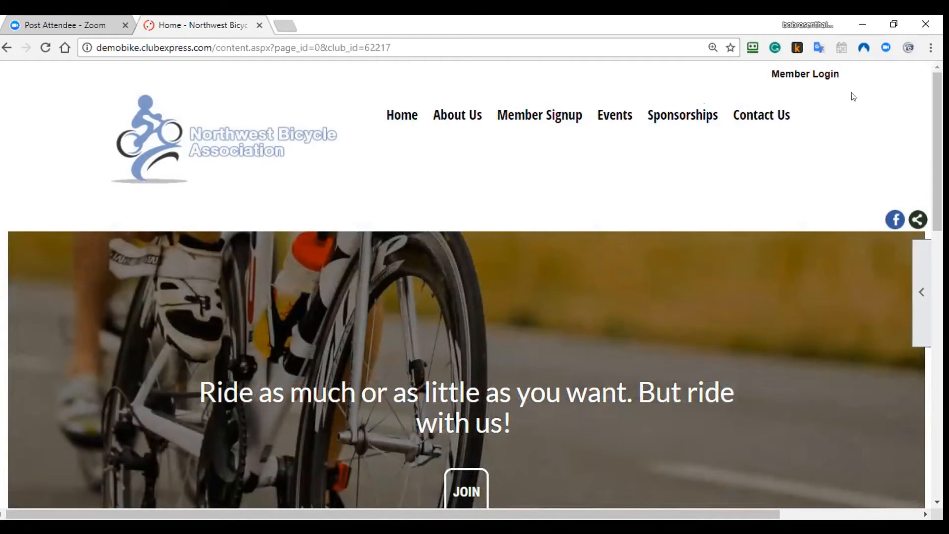
left_click(540, 119)
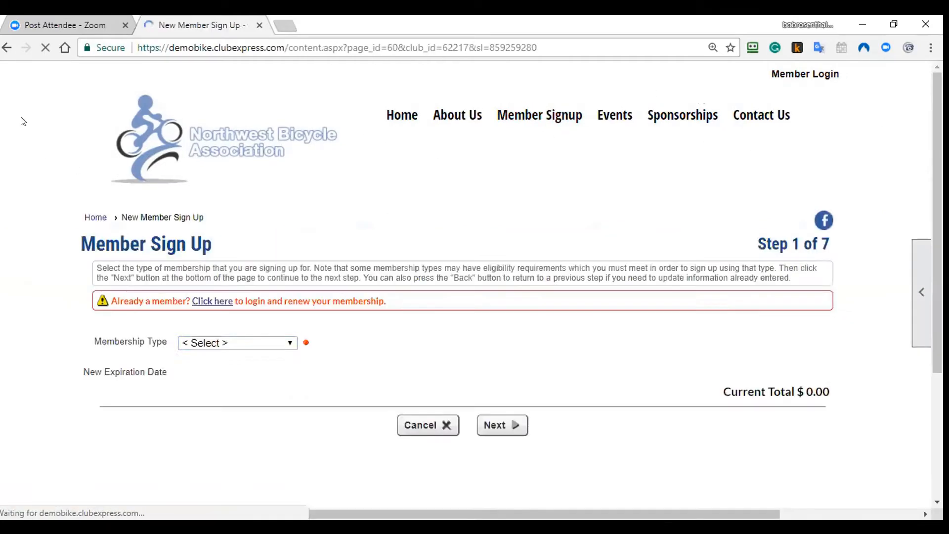
left_click(8, 48)
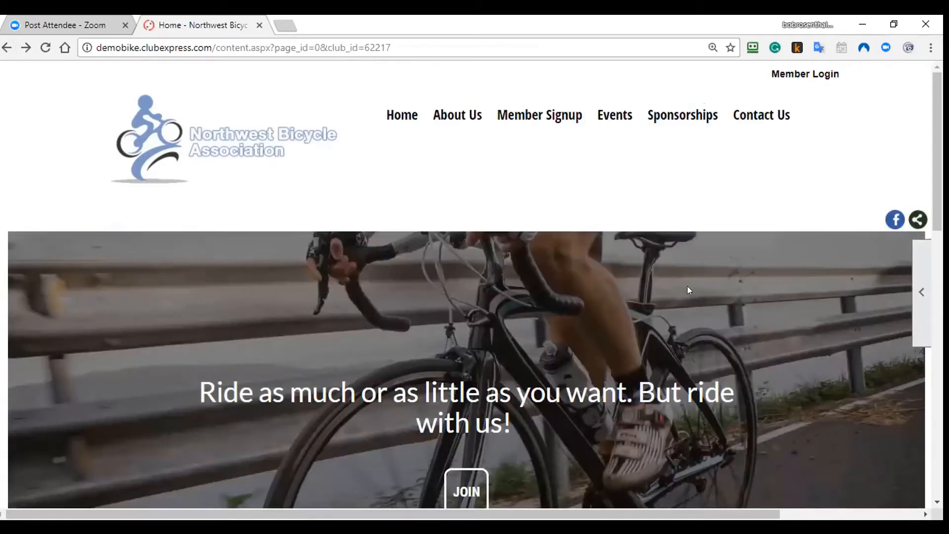
left_click(459, 322)
scroll(863, 192, "down", 2)
scroll(863, 192, "down", 3)
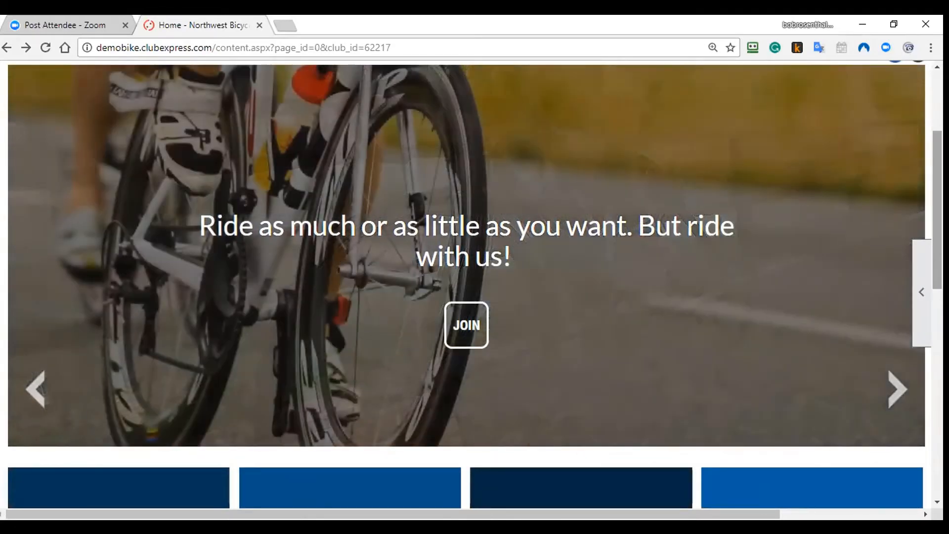
scroll(466, 284, "down", 2)
scroll(466, 284, "down", 3)
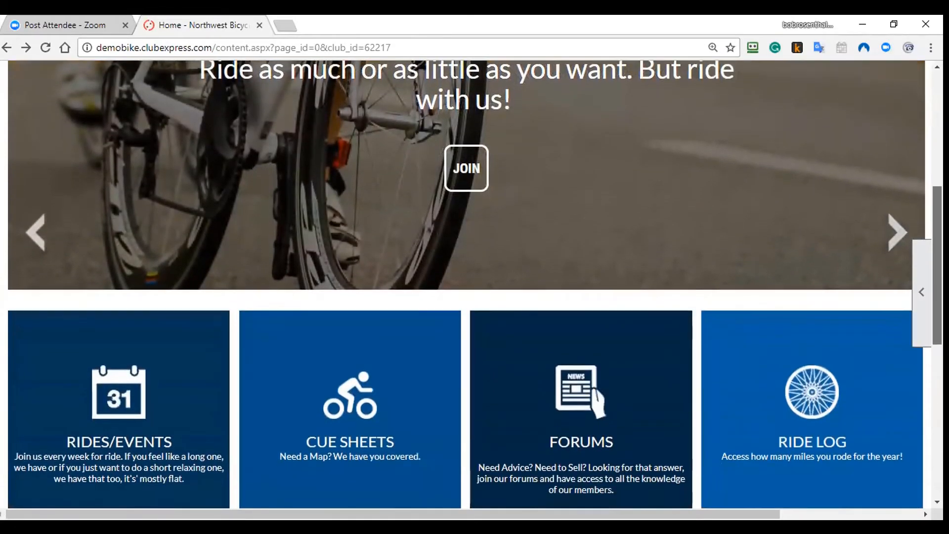
scroll(466, 284, "down", 2)
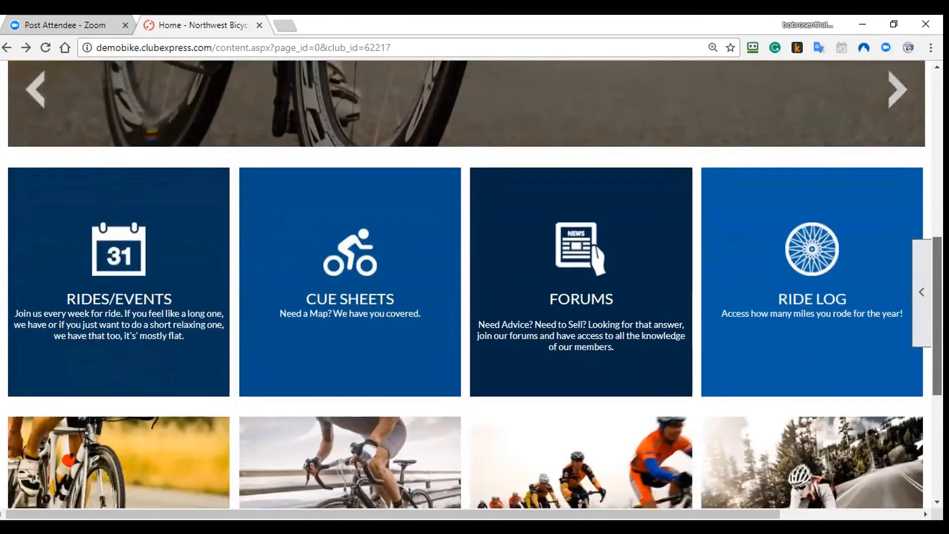
scroll(466, 284, "down", 4)
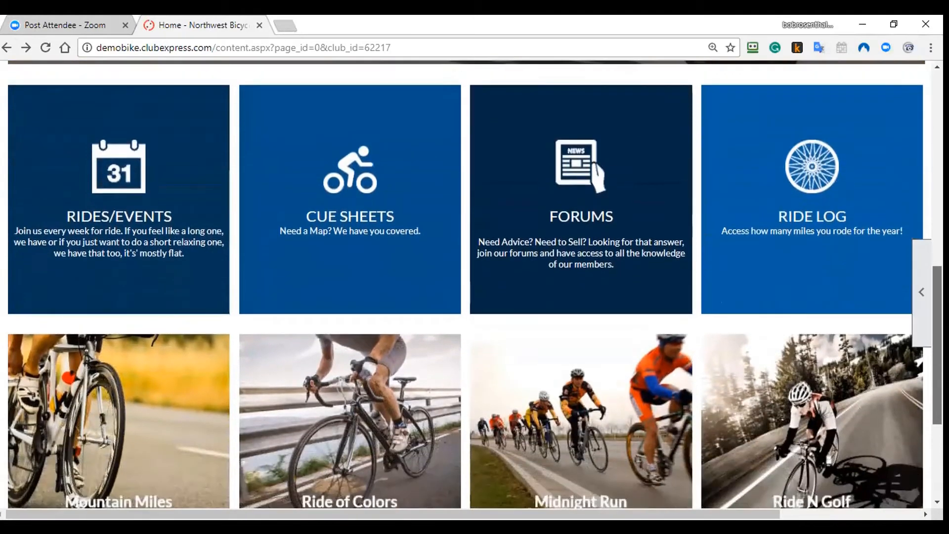
scroll(568, 443, "down", 1)
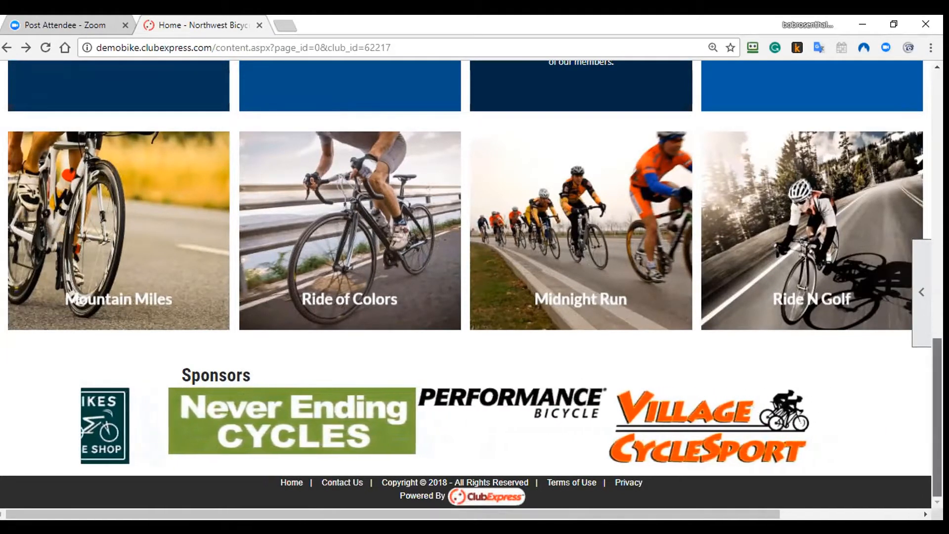
scroll(919, 170, "up", 15)
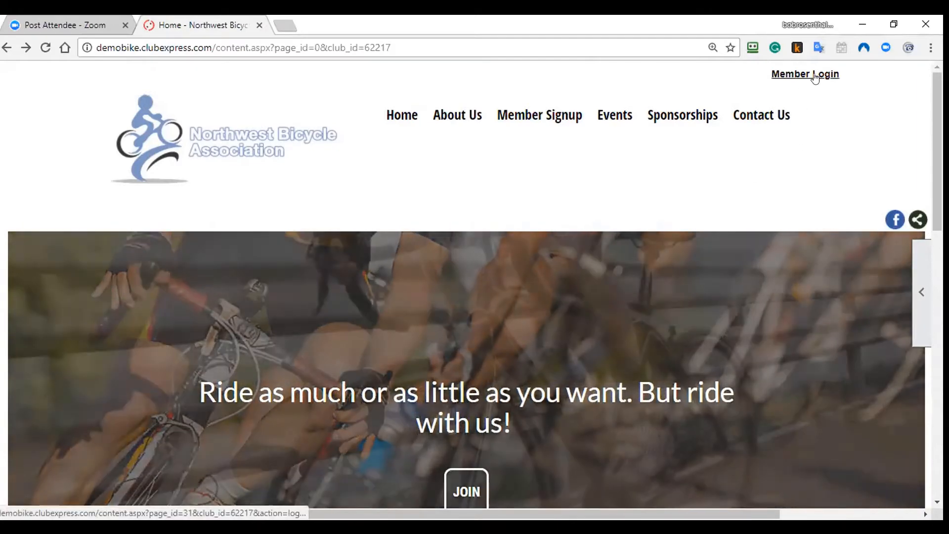
Step: Sign in as a member, skip the pending payment notice, and open the account menu
left_click(818, 75)
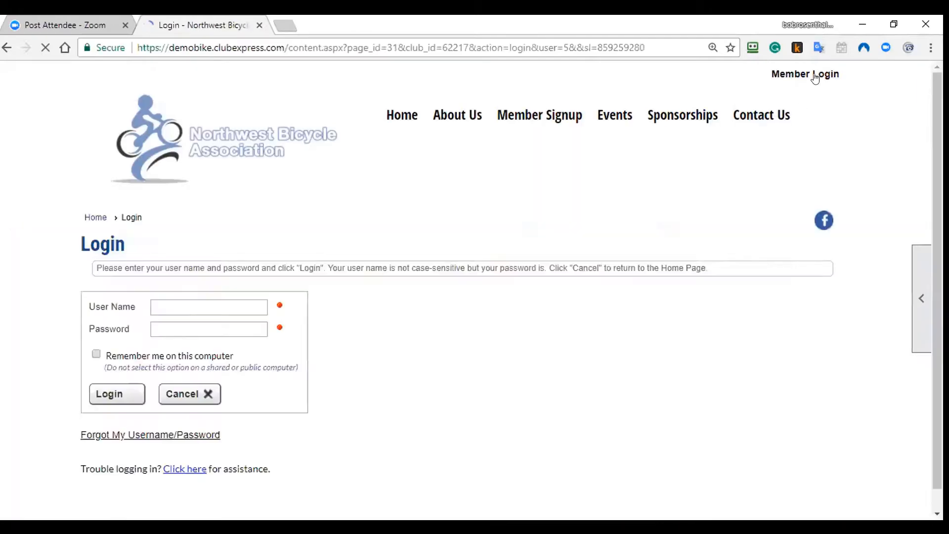
left_click(111, 394)
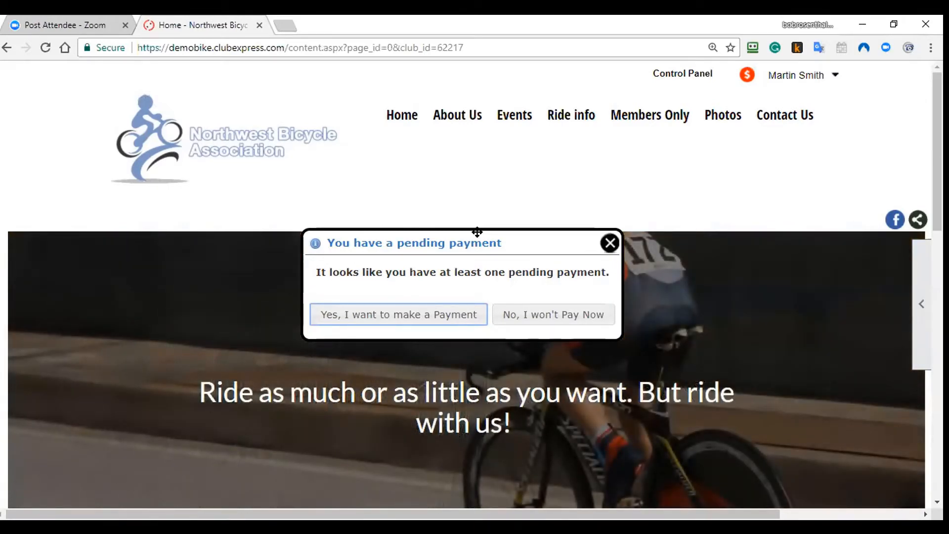
left_click(461, 311)
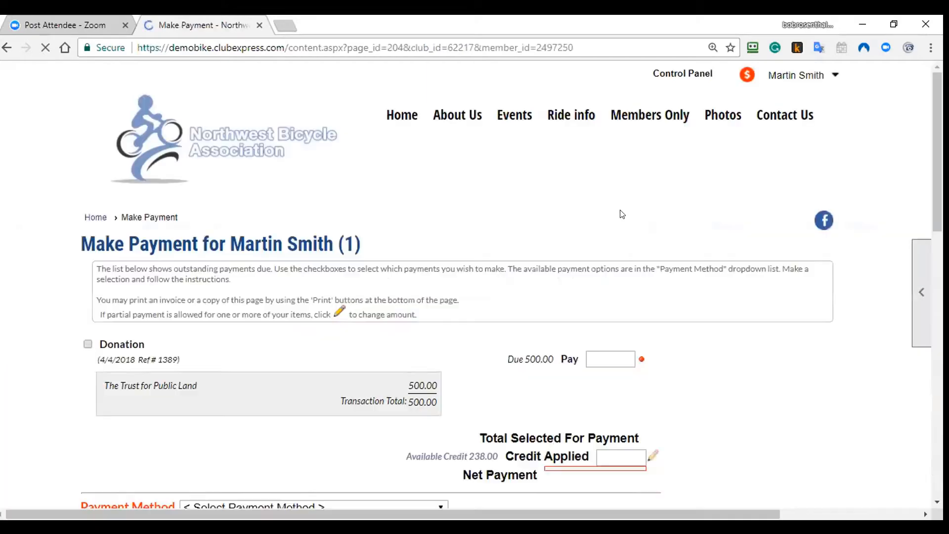
right_click(33, 111)
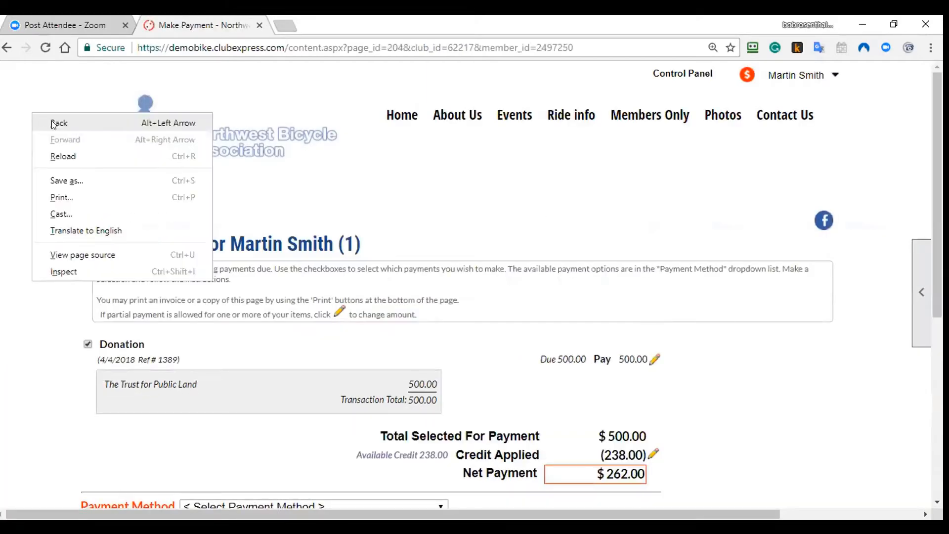
left_click(119, 123)
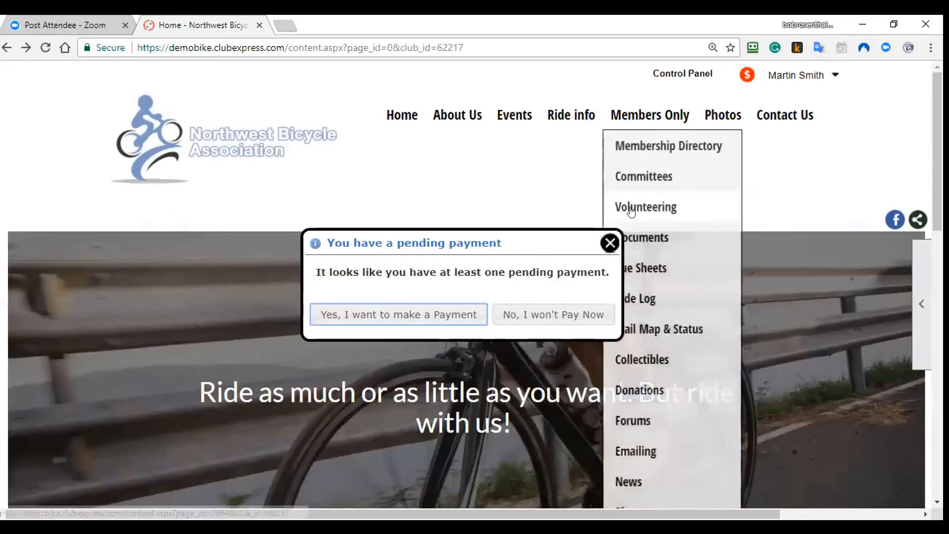
left_click(610, 242)
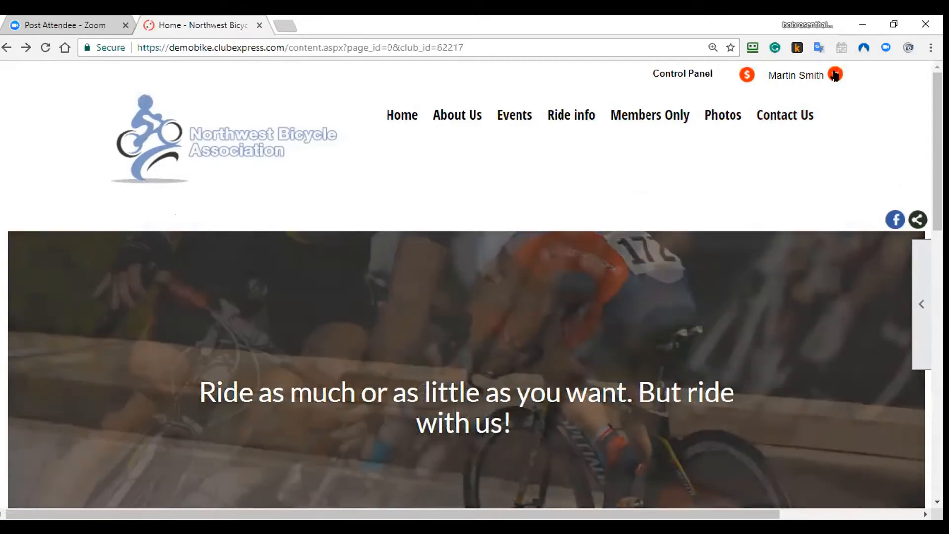
left_click(814, 76)
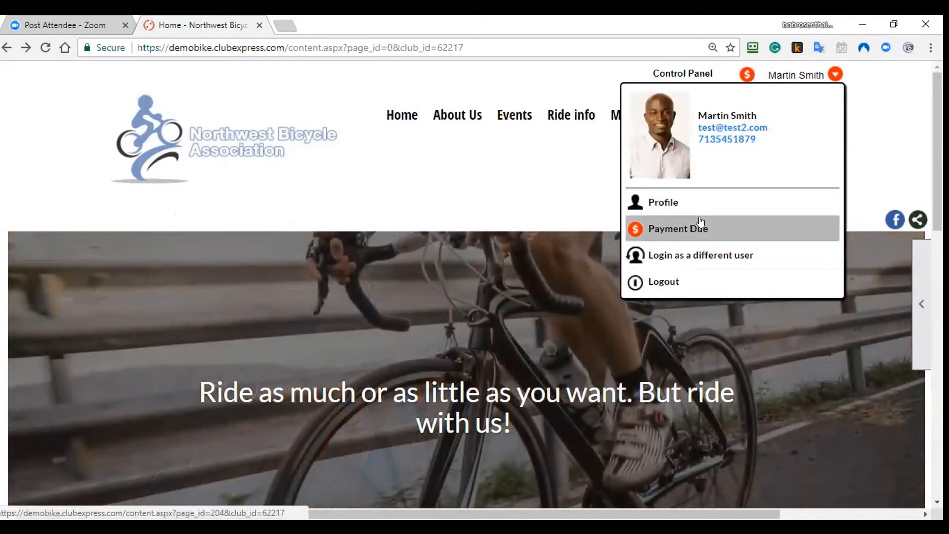
Step: Open Profile and scroll through Membership Summary, Personal Info and Financial/Historical Data
left_click(671, 202)
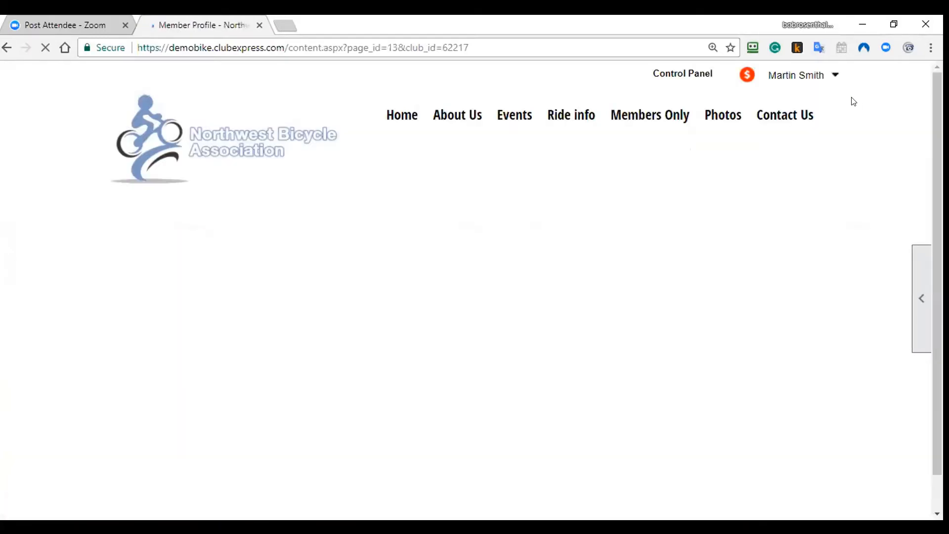
scroll(915, 110, "down", 2)
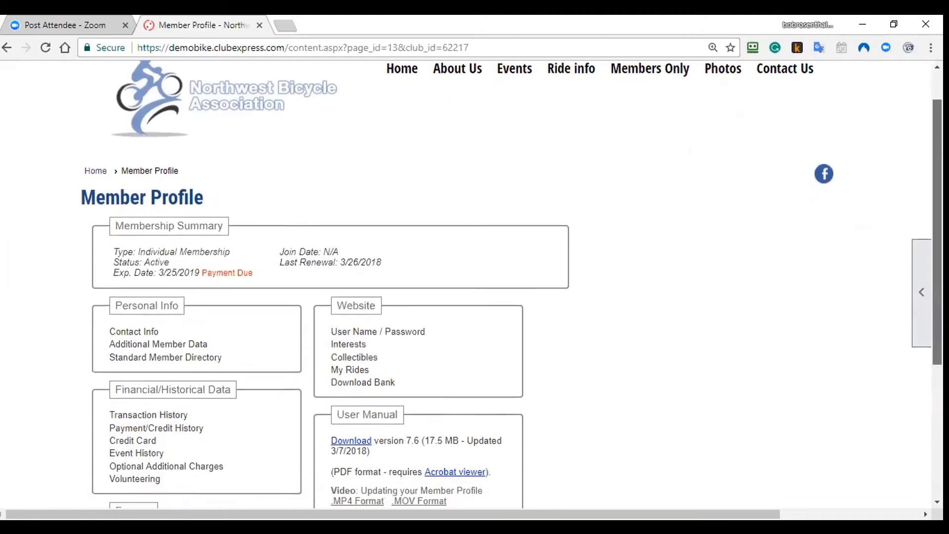
scroll(799, 192, "down", 3)
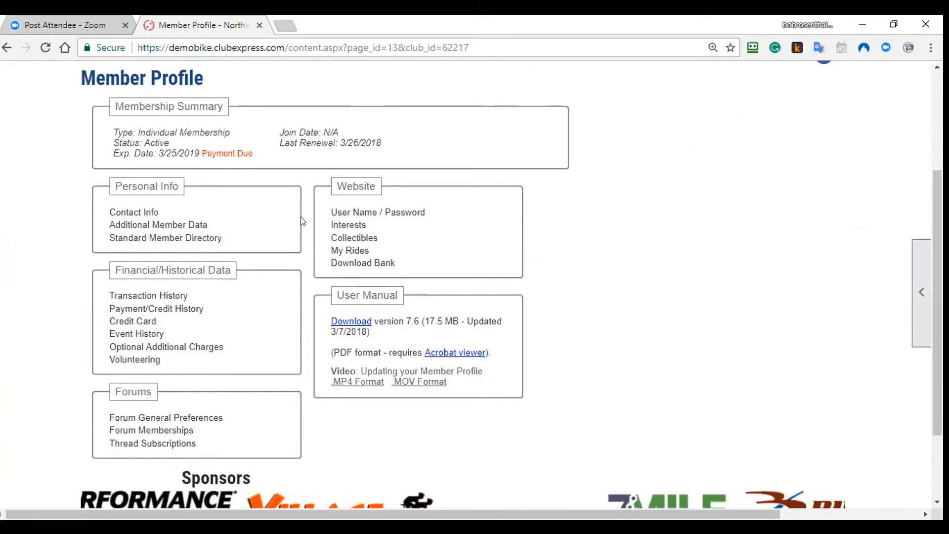
Step: Open Contact Information and replace the home phone number
left_click(146, 212)
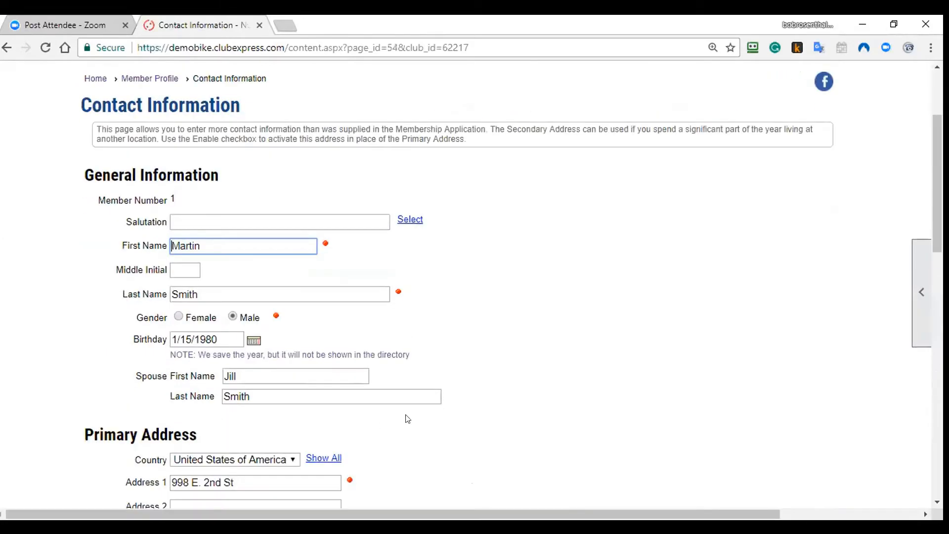
scroll(98, 268, "down", 1)
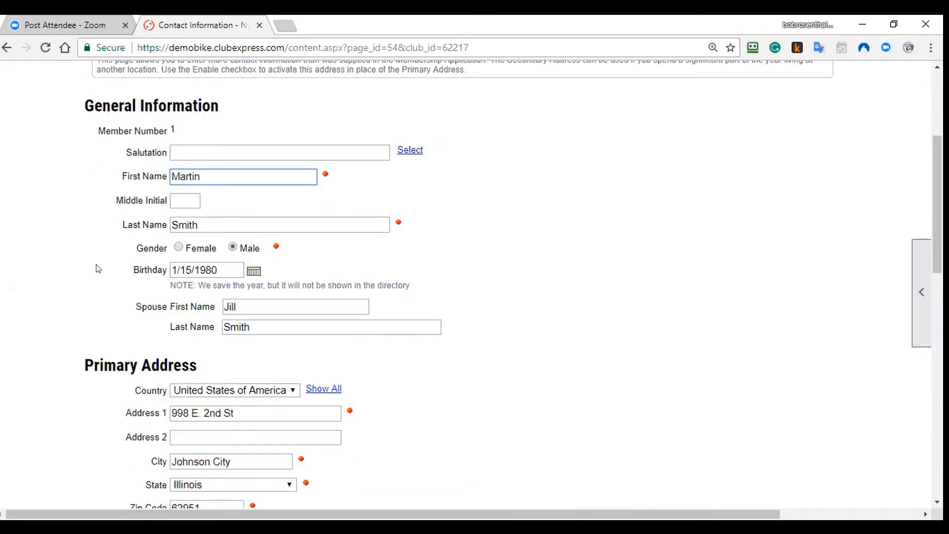
scroll(98, 268, "down", 2)
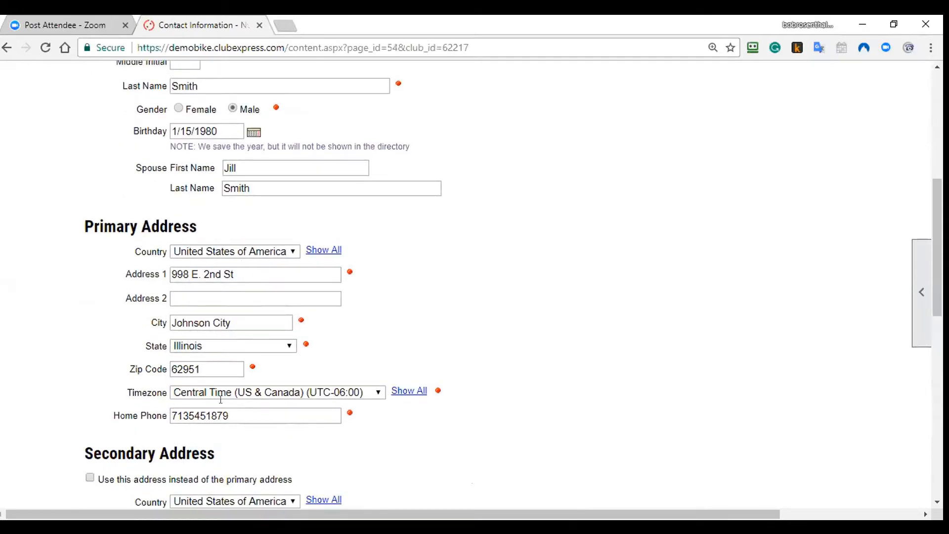
left_click_drag(244, 412, 131, 396)
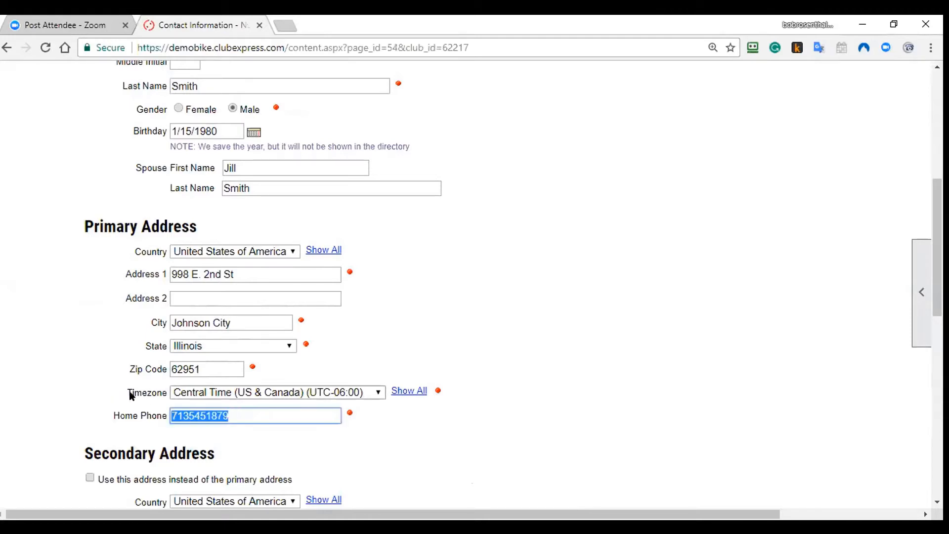
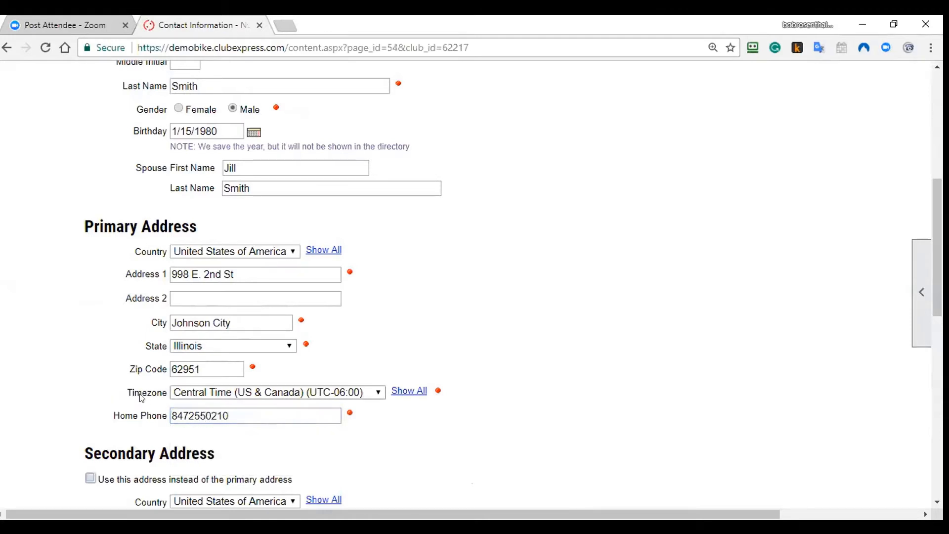
Step: Replace the email address with the suggested one and save the contact information
scroll(341, 398, "down", 4)
scroll(286, 448, "down", 3)
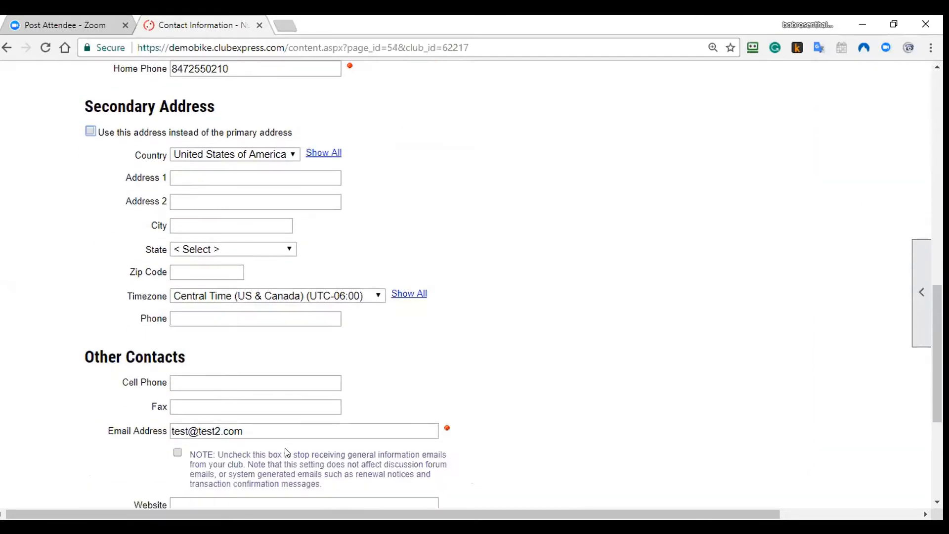
triple_click(216, 431)
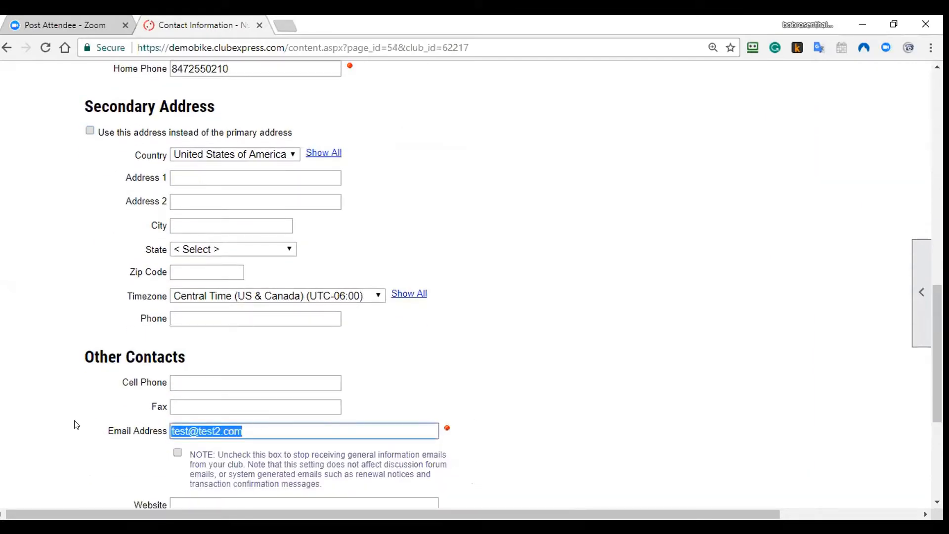
type("bob@")
key("Down")
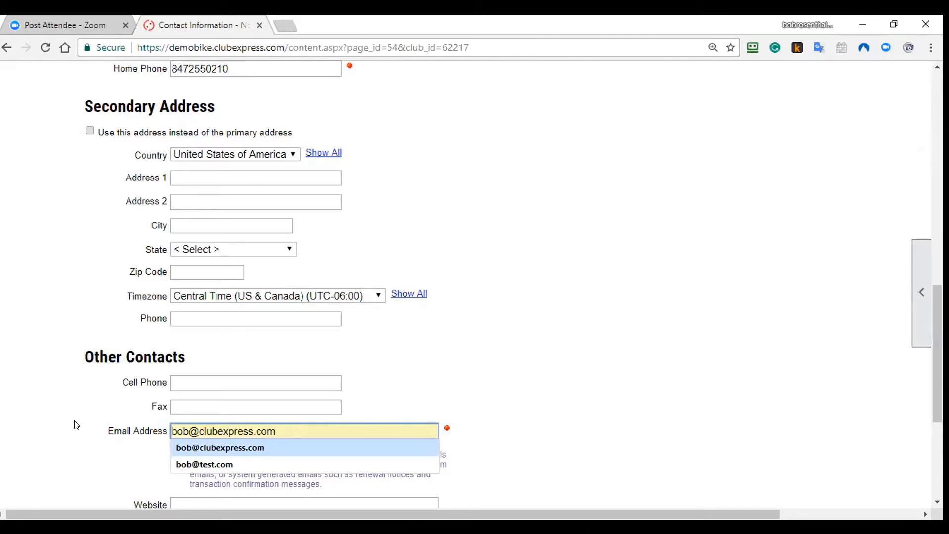
key("Return")
scroll(76, 424, "down", 3)
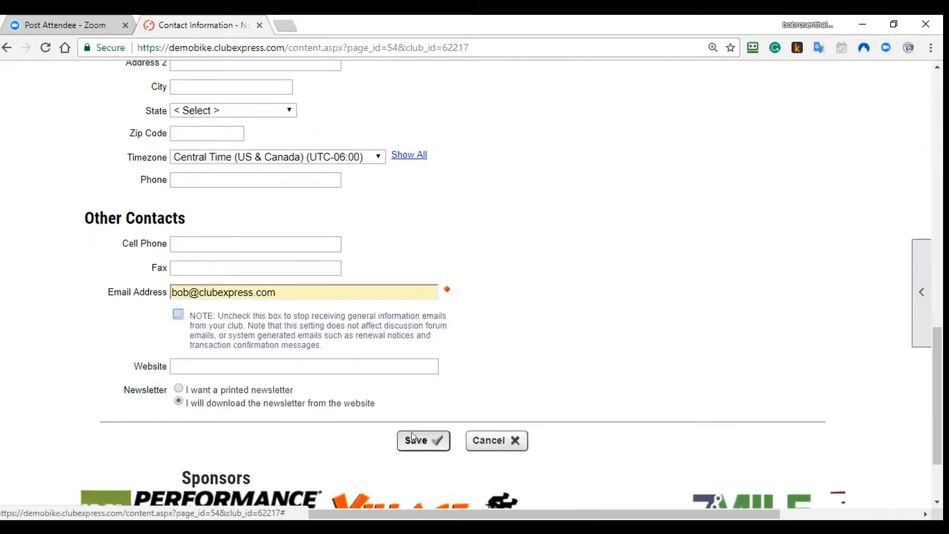
left_click(412, 434)
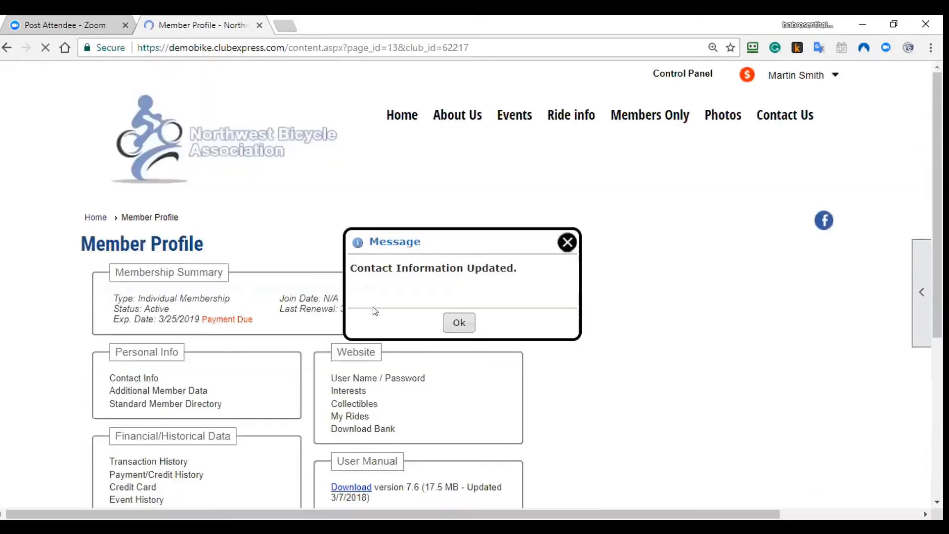
Step: Dismiss the update confirmation, recheck the contact fields, and return to the Member Profile
left_click(455, 322)
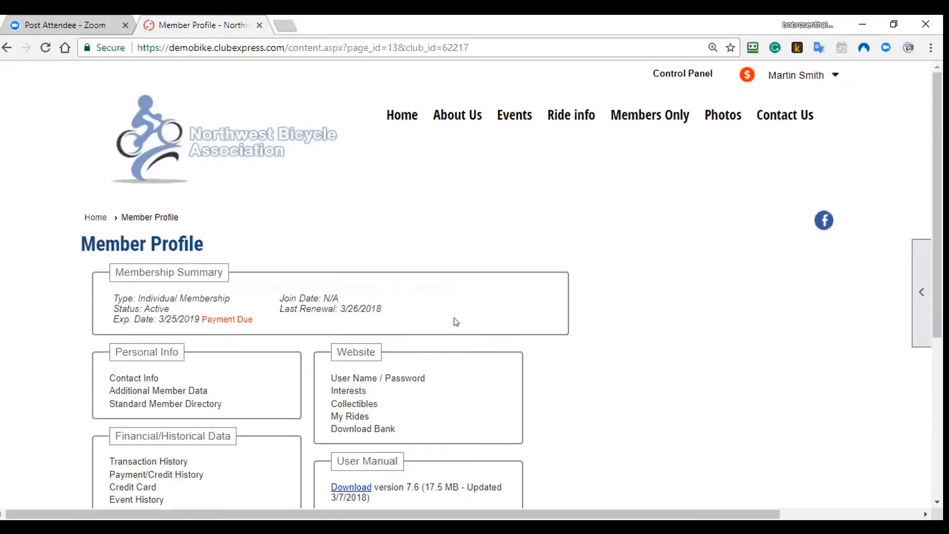
left_click(126, 378)
scroll(352, 353, "down", 7)
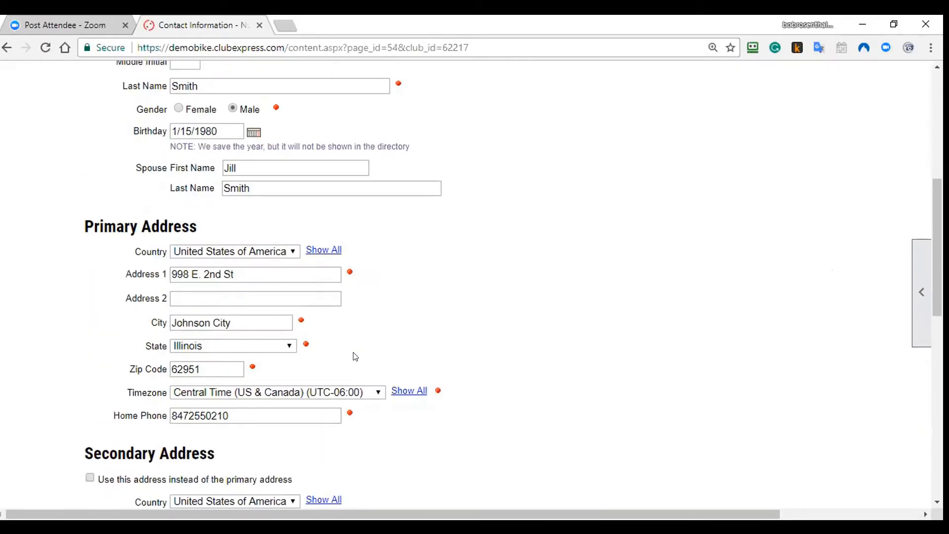
left_click(270, 414)
scroll(388, 421, "down", 5)
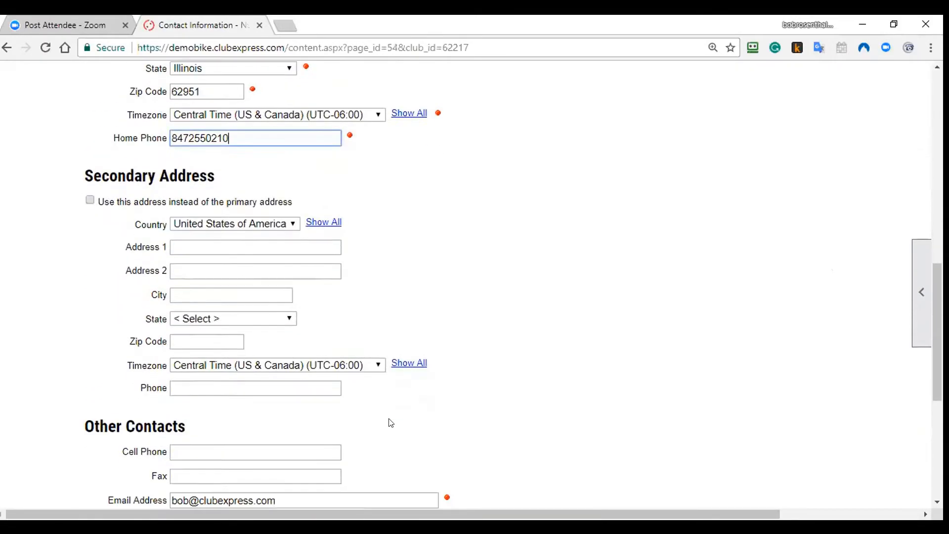
scroll(281, 381, "down", 3)
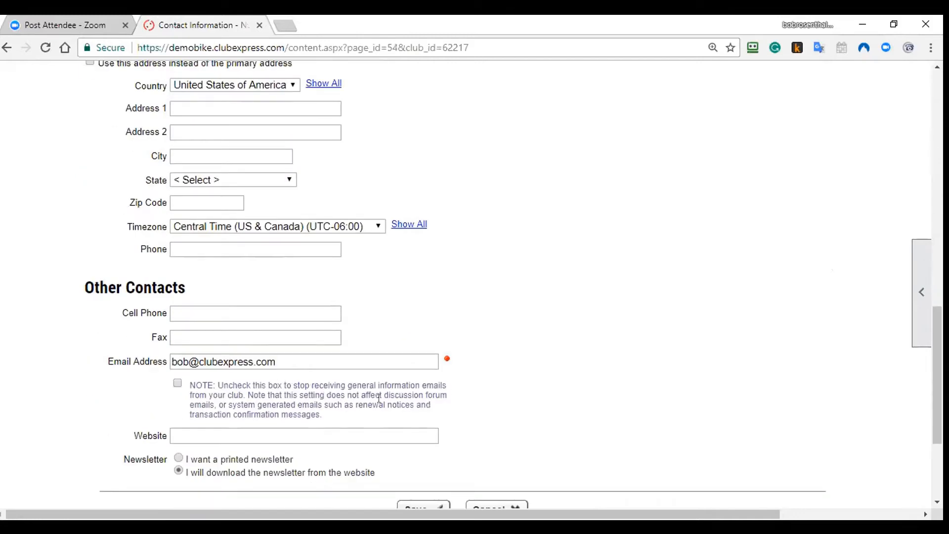
right_click(30, 213)
left_click(75, 221)
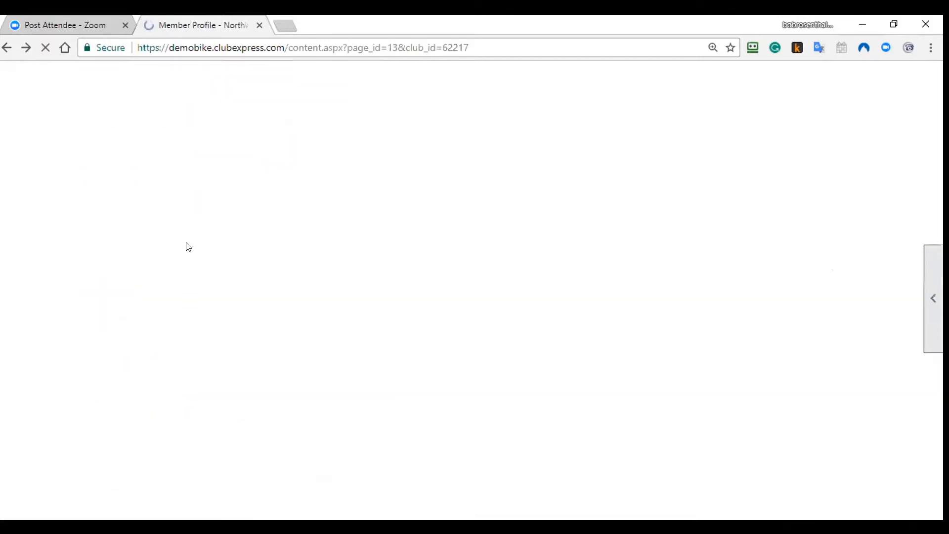
left_click(453, 324)
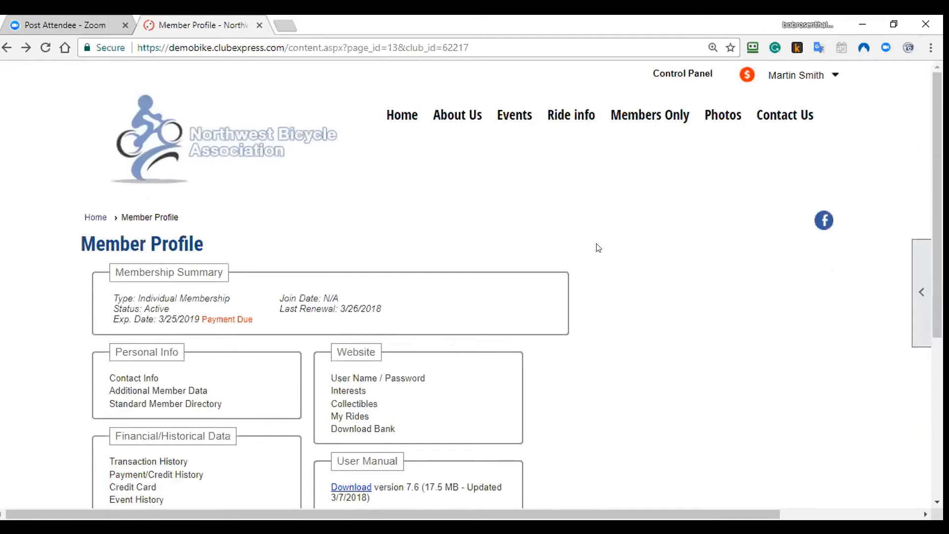
scroll(578, 354, "down", 2)
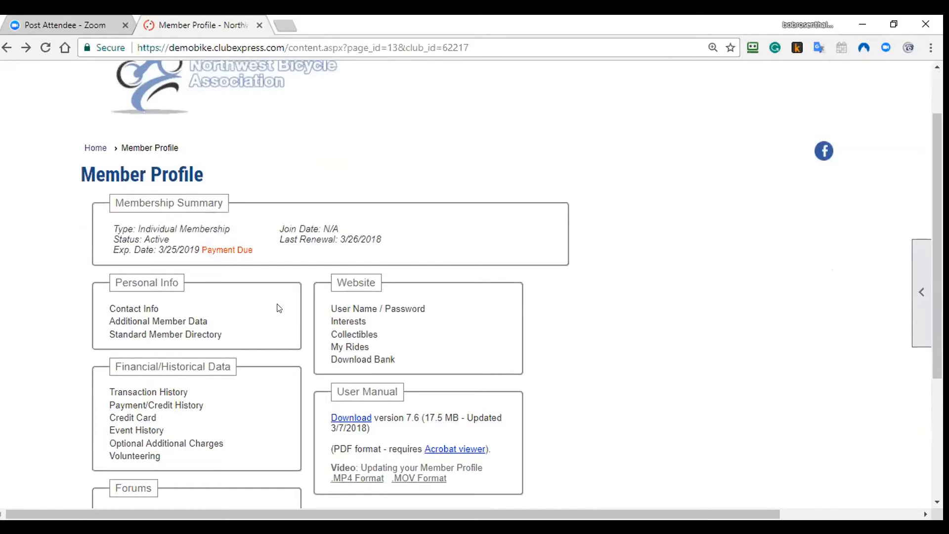
Step: In Standard Member Directory, try hiding the member, then restore visibility to Show all information
left_click(190, 334)
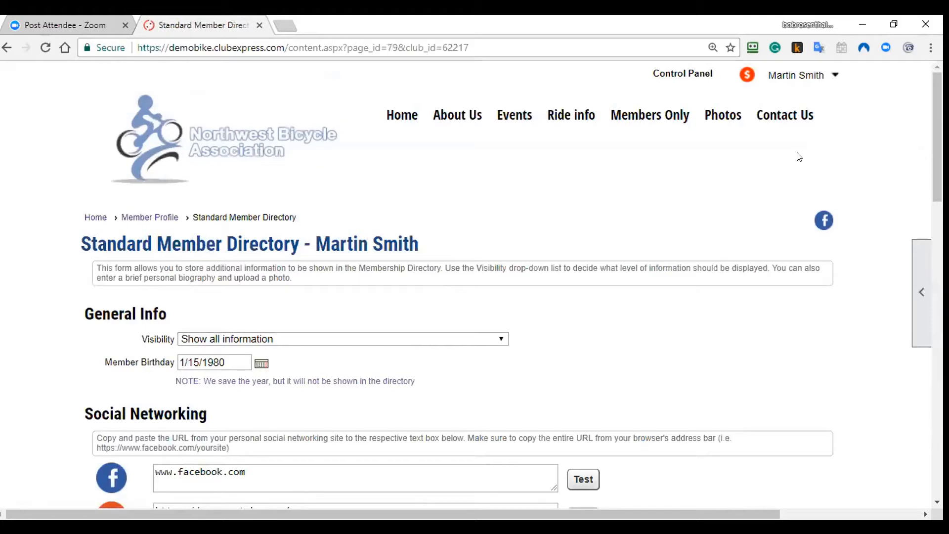
scroll(439, 95, "down", 5)
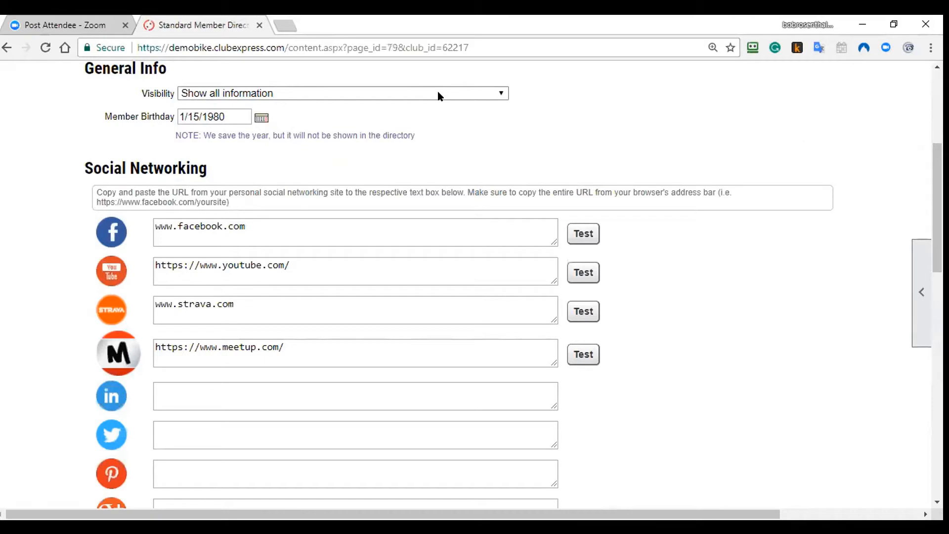
left_click(438, 93)
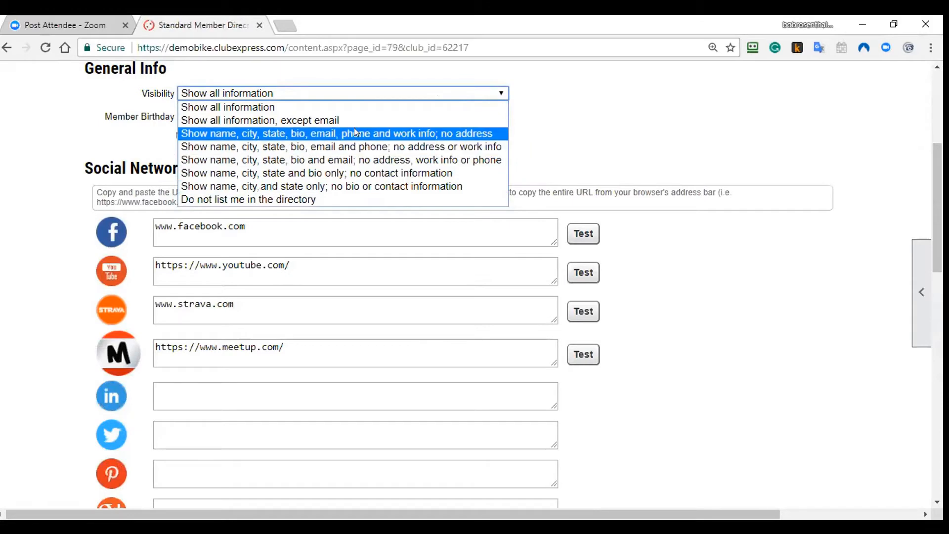
left_click(344, 197)
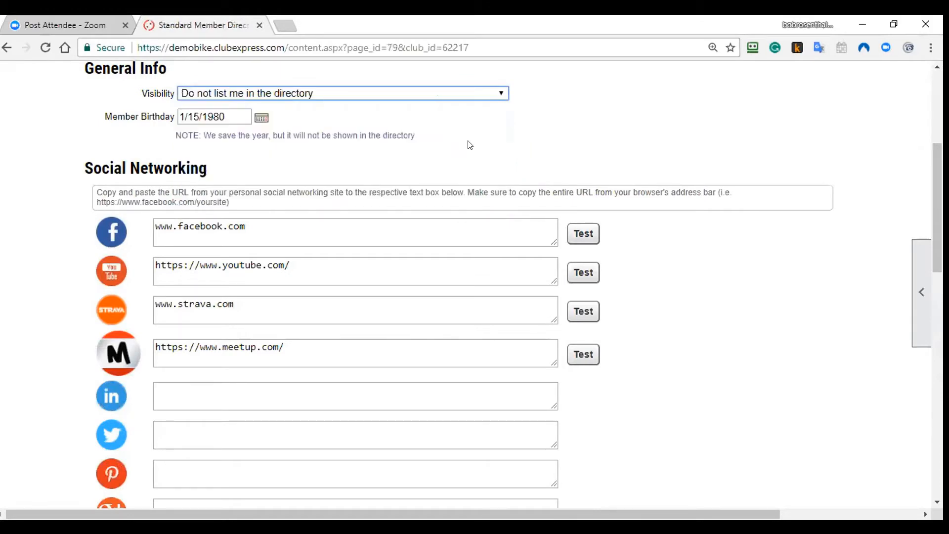
left_click(405, 93)
left_click(395, 103)
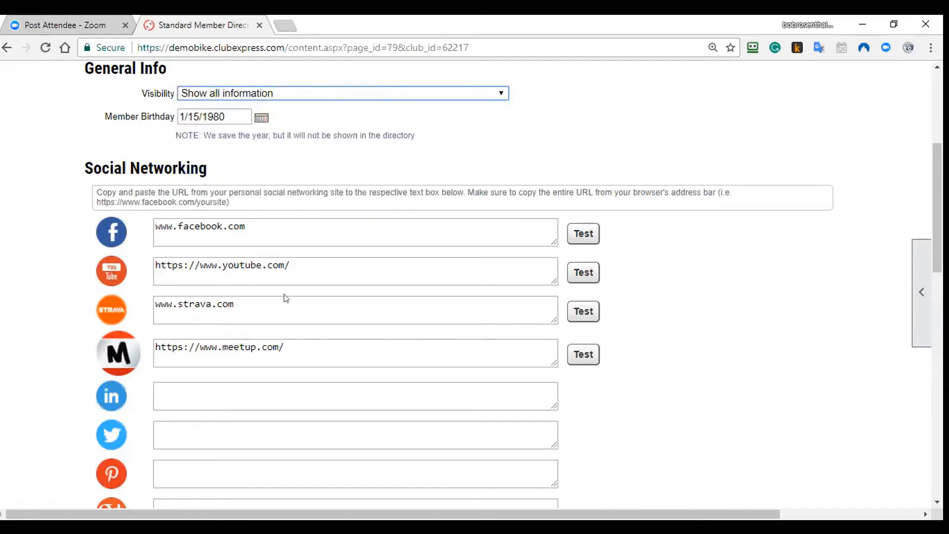
Step: Scroll through the Biography section and cancel the directory edits
scroll(285, 298, "down", 4)
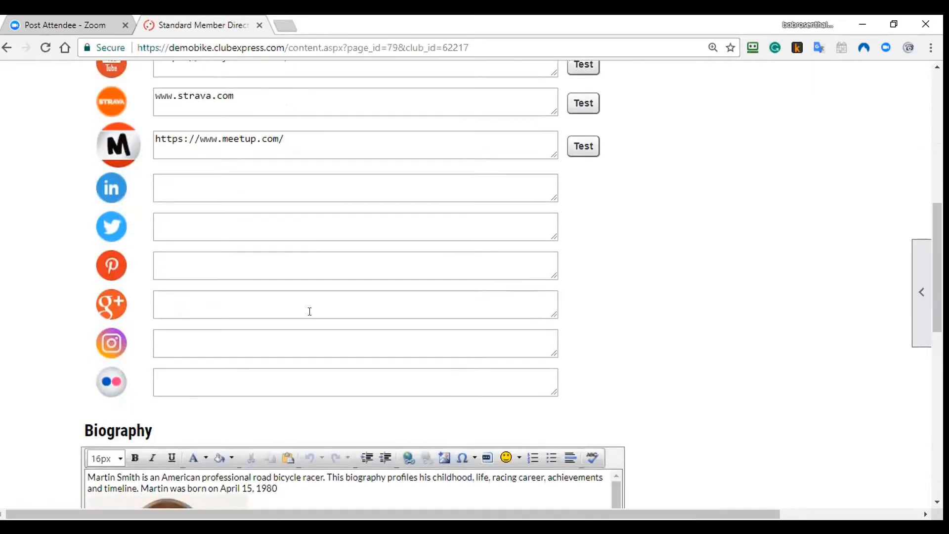
scroll(309, 311, "down", 3)
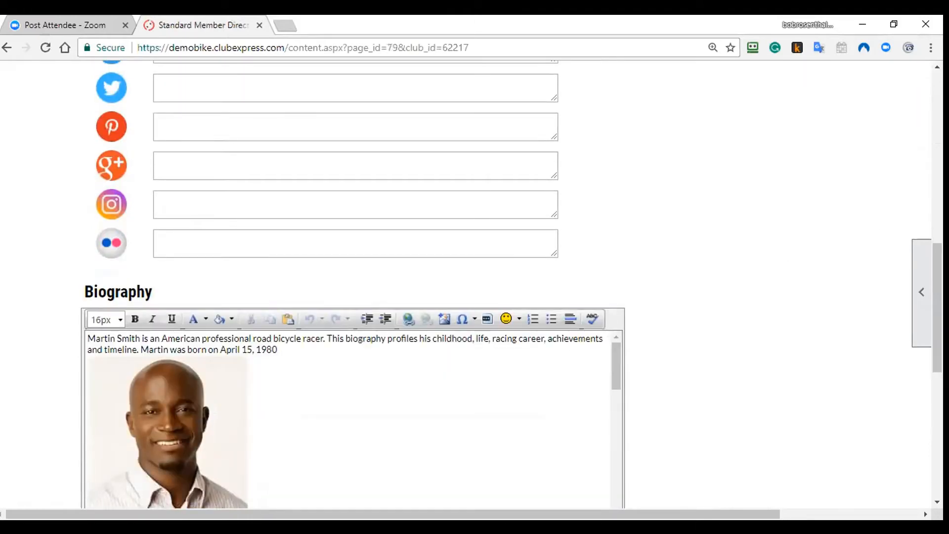
scroll(621, 236, "down", 4)
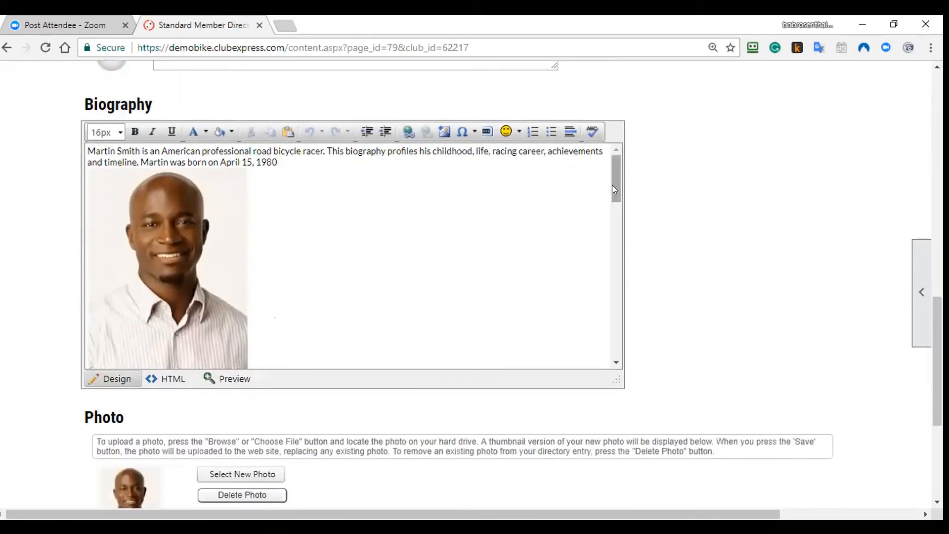
mouse_move(611, 184)
left_mouse_down()
mouse_move(626, 272)
mouse_move(611, 345)
mouse_move(606, 176)
left_mouse_up()
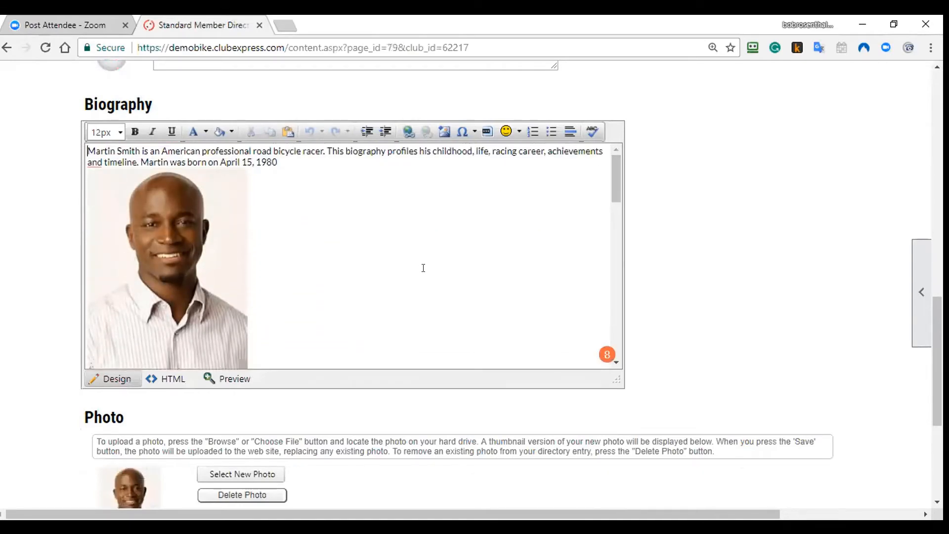
scroll(423, 267, "down", 4)
scroll(423, 267, "down", 5)
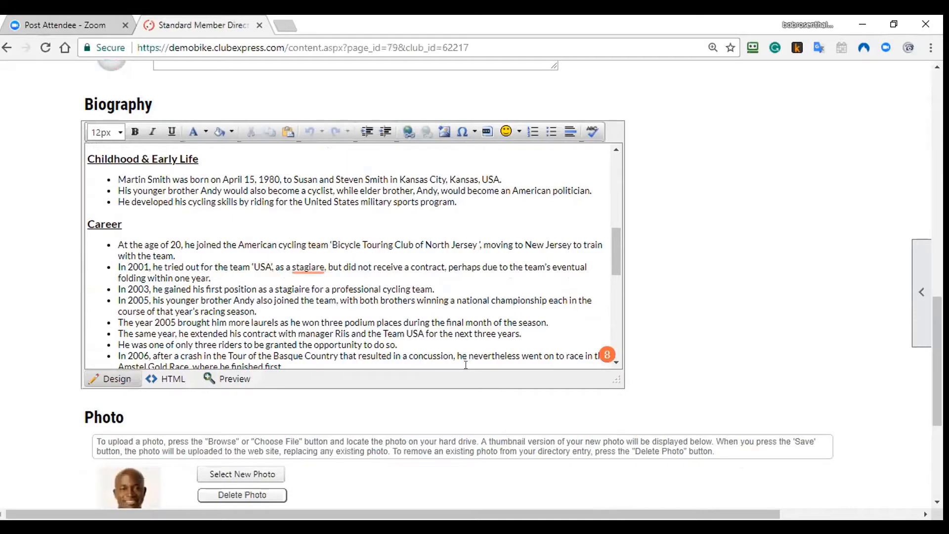
scroll(402, 408, "down", 3)
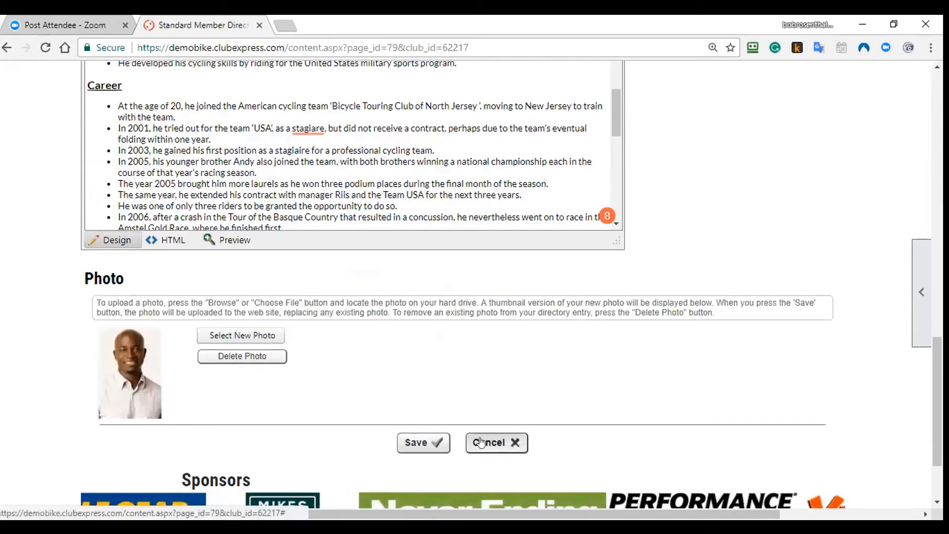
left_click(480, 441)
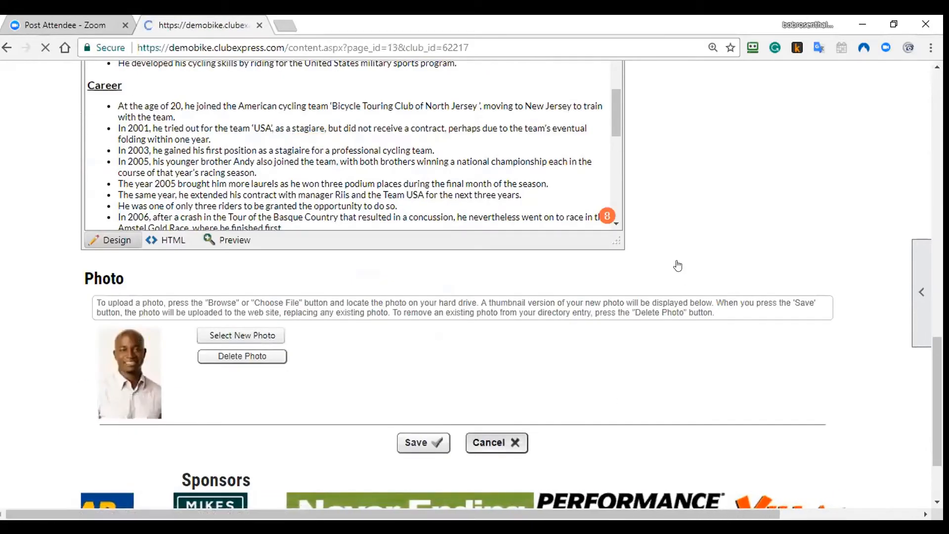
scroll(301, 303, "down", 1)
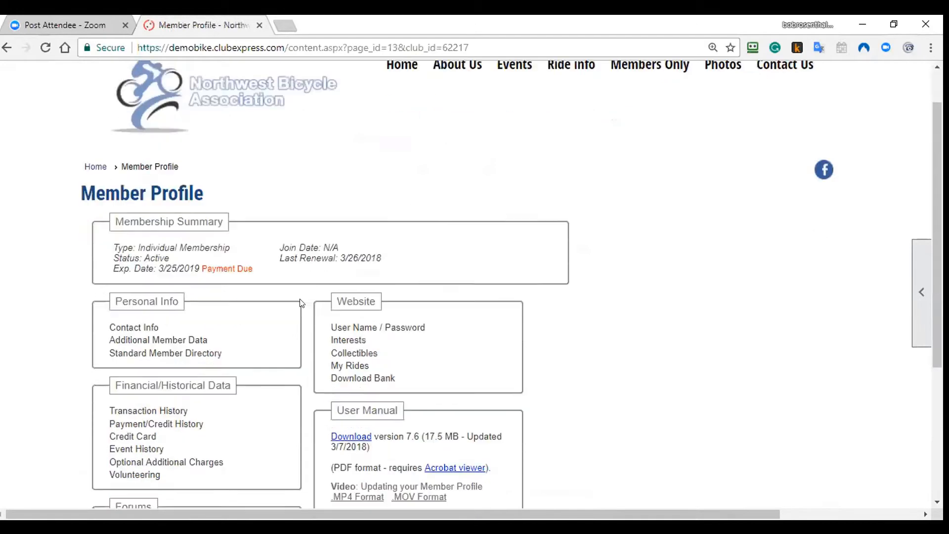
scroll(301, 303, "down", 2)
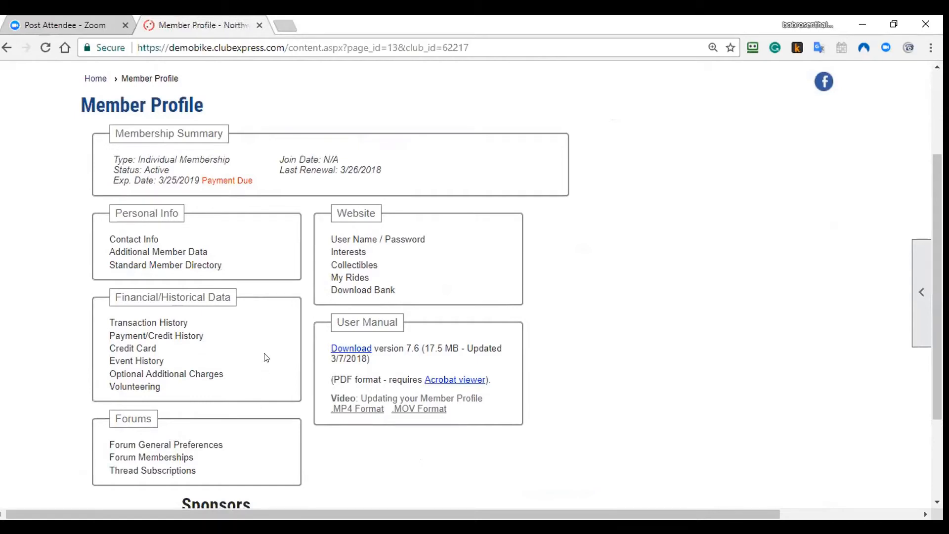
left_click(199, 336)
scroll(435, 358, "down", 1)
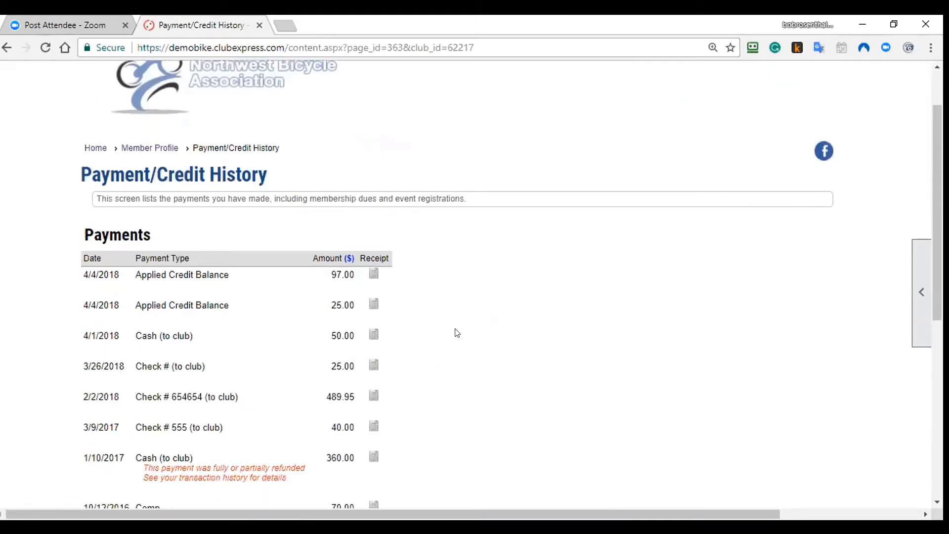
left_click(374, 273)
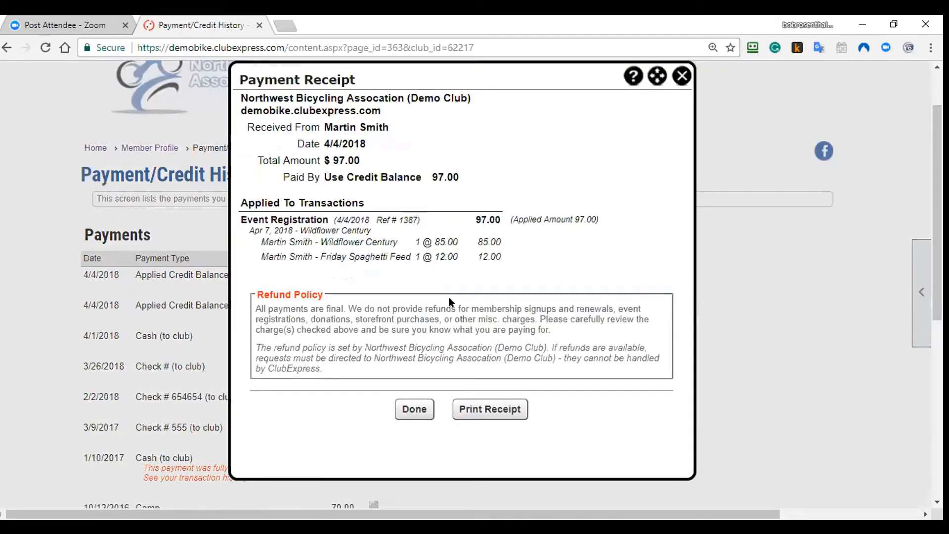
left_click(483, 408)
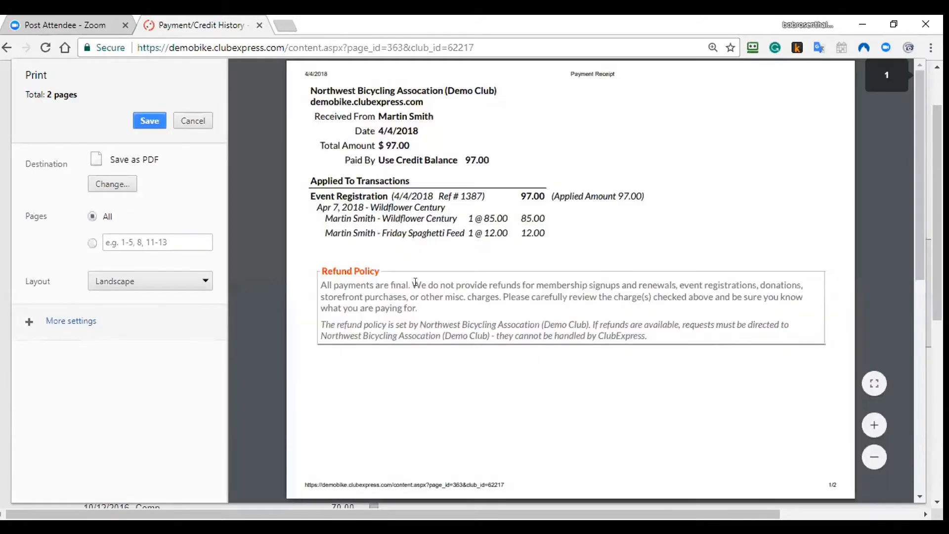
left_click(207, 122)
left_click(414, 407)
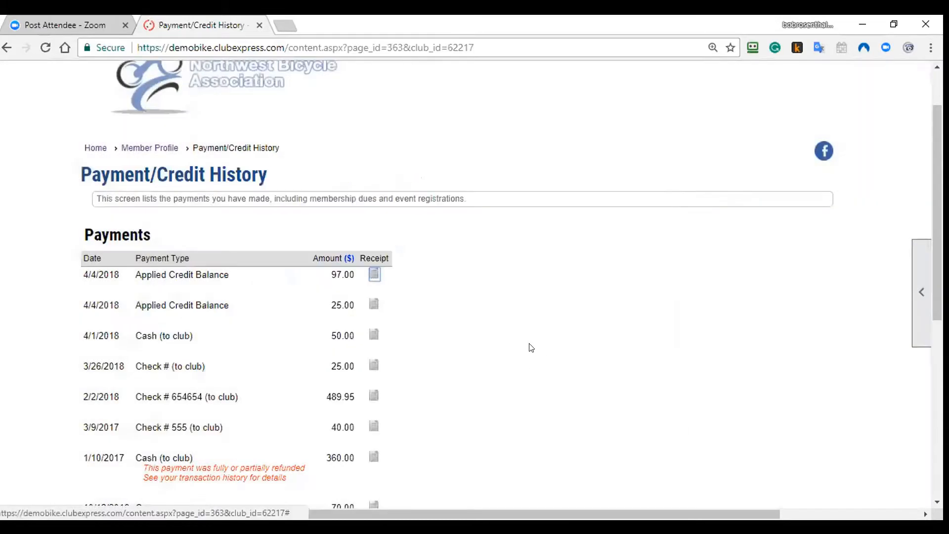
left_click(150, 148)
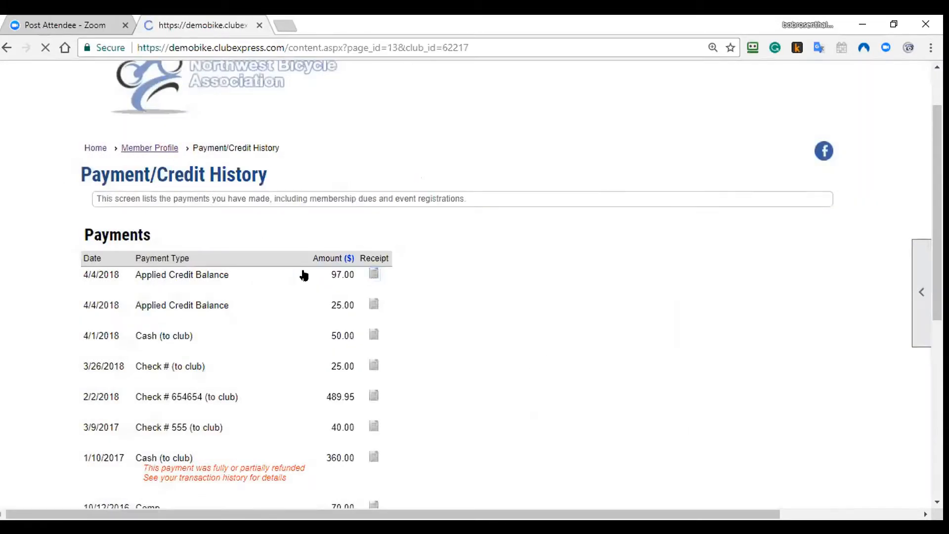
scroll(229, 405, "down", 4)
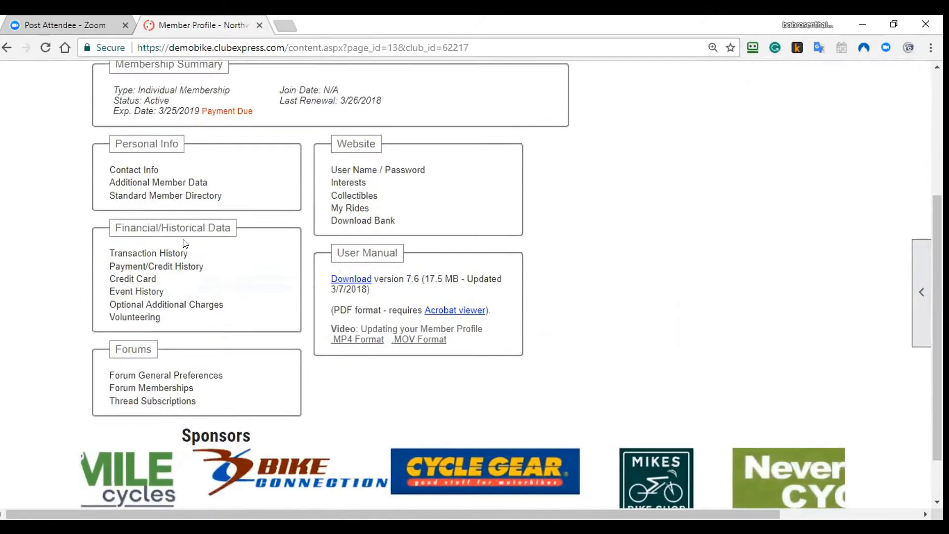
Step: Review the transaction history, return to the Member Profile, then go to the club Home page
left_click(178, 254)
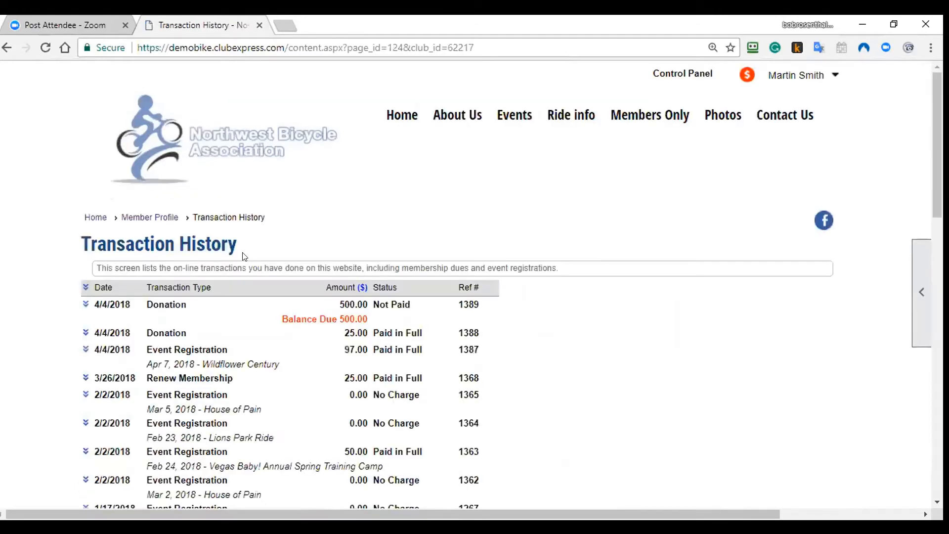
right_click(54, 223)
left_click(73, 231)
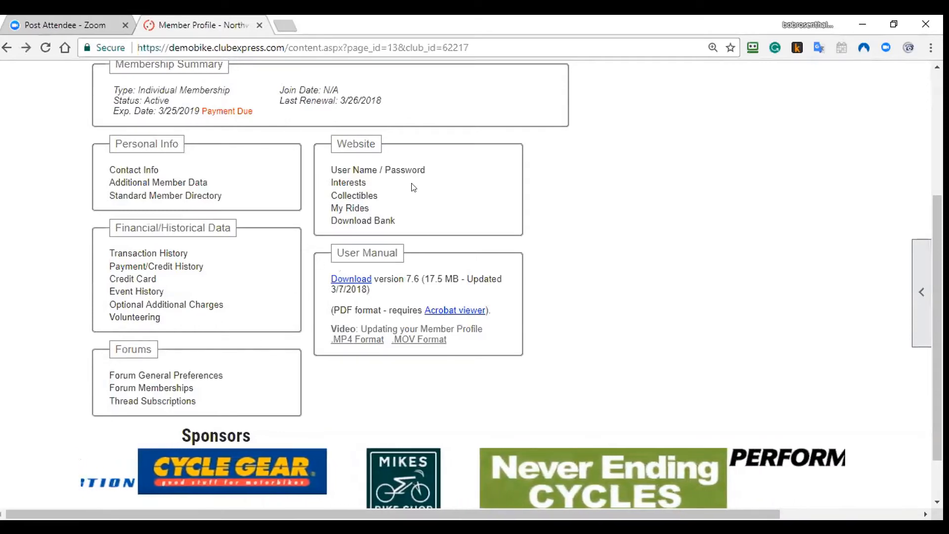
scroll(586, 356, "up", 5)
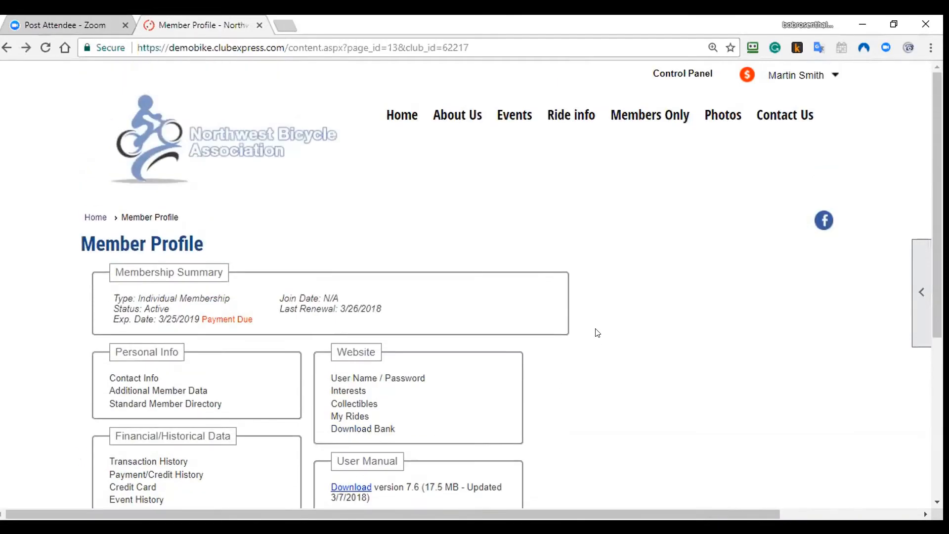
left_click(393, 110)
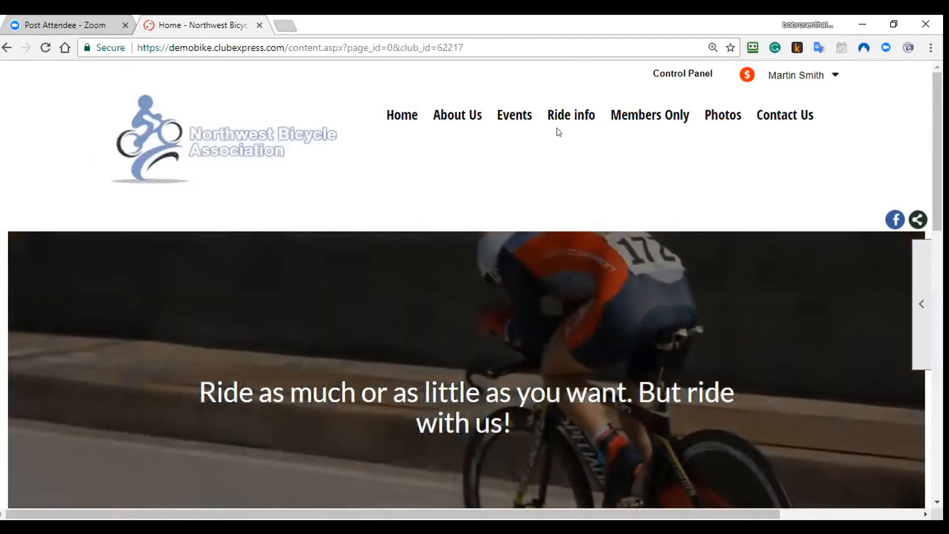
Step: Log out of the member account
mouse_move(525, 121)
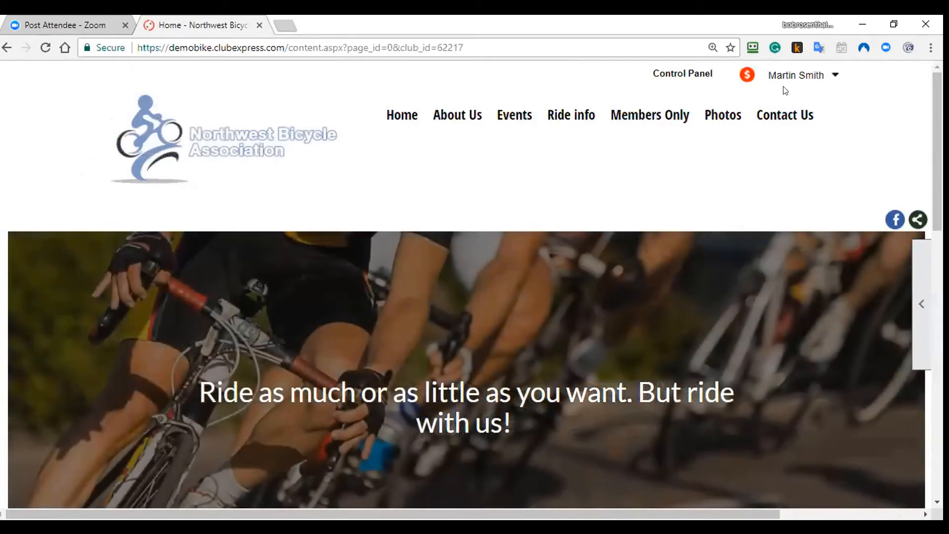
mouse_move(782, 89)
left_click(743, 280)
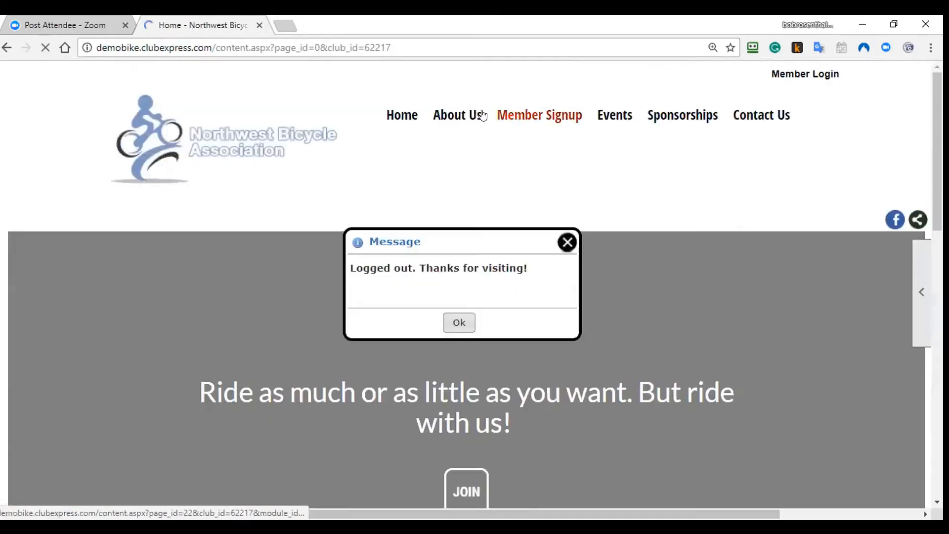
Step: View the April 2018 Event Calendar, then sign back in via Member Login
mouse_move(614, 117)
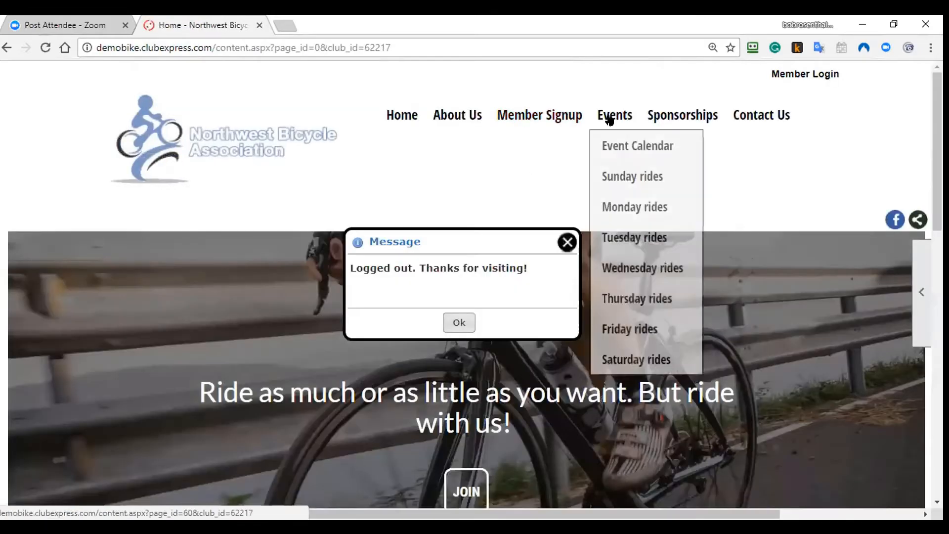
left_click(612, 144)
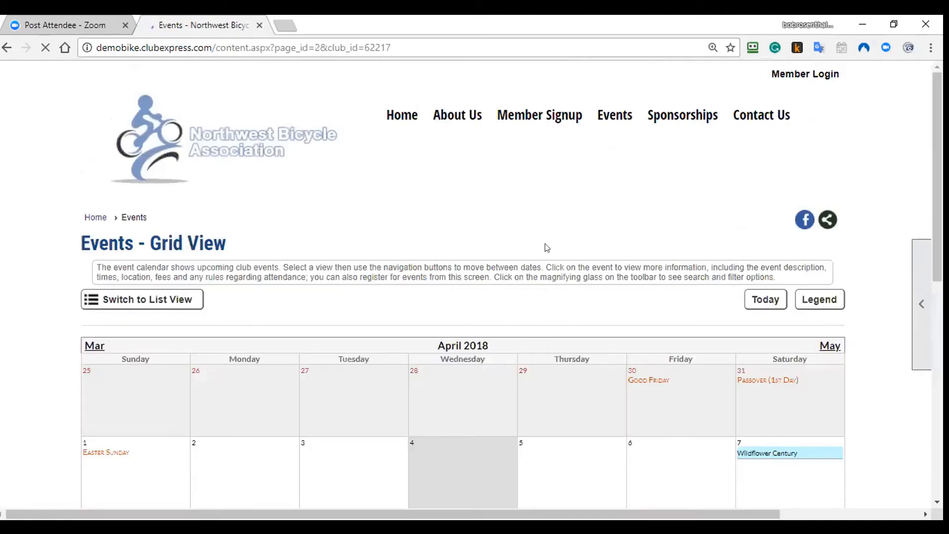
scroll(598, 397, "down", 5)
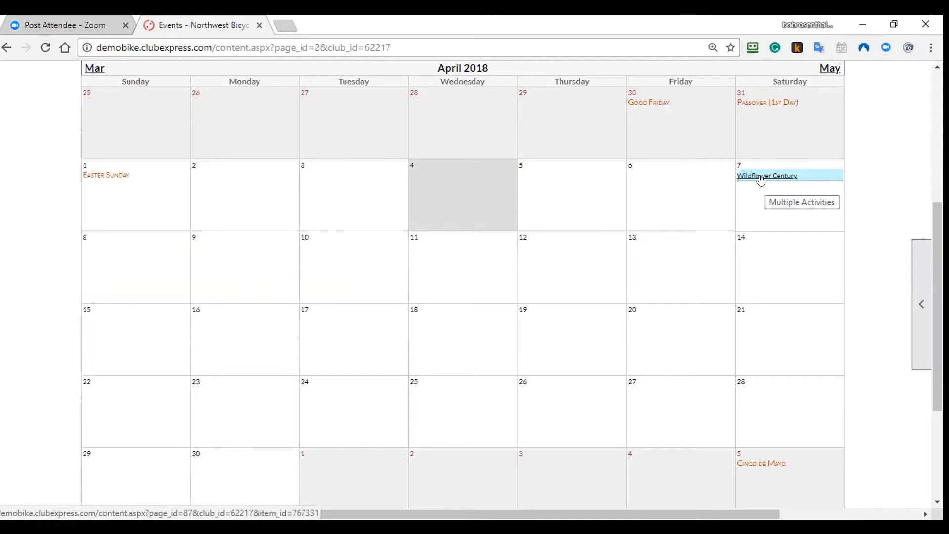
scroll(834, 141, "up", 5)
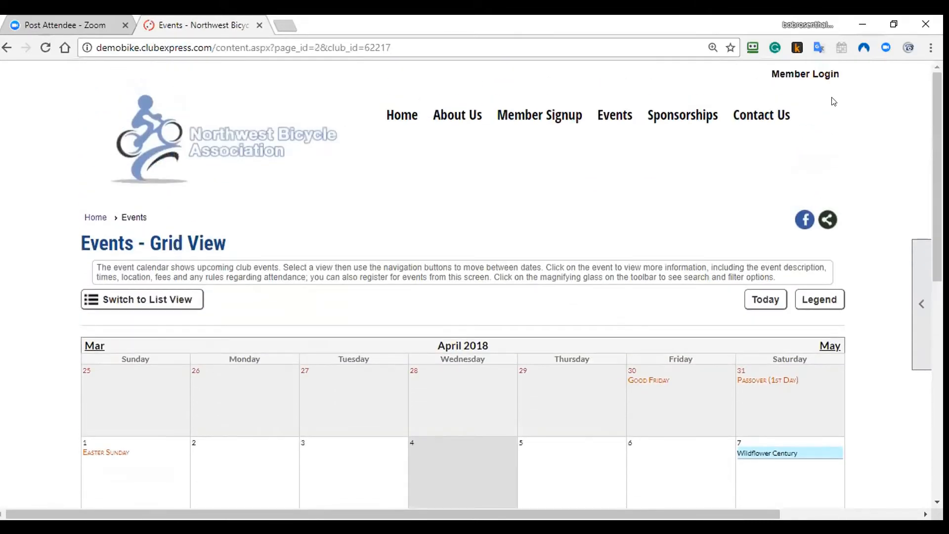
left_click(810, 74)
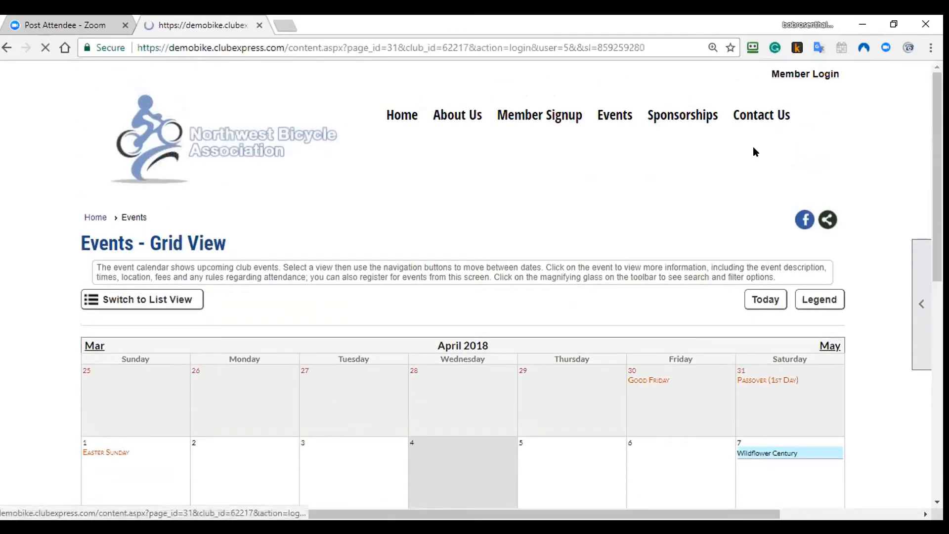
left_click(129, 393)
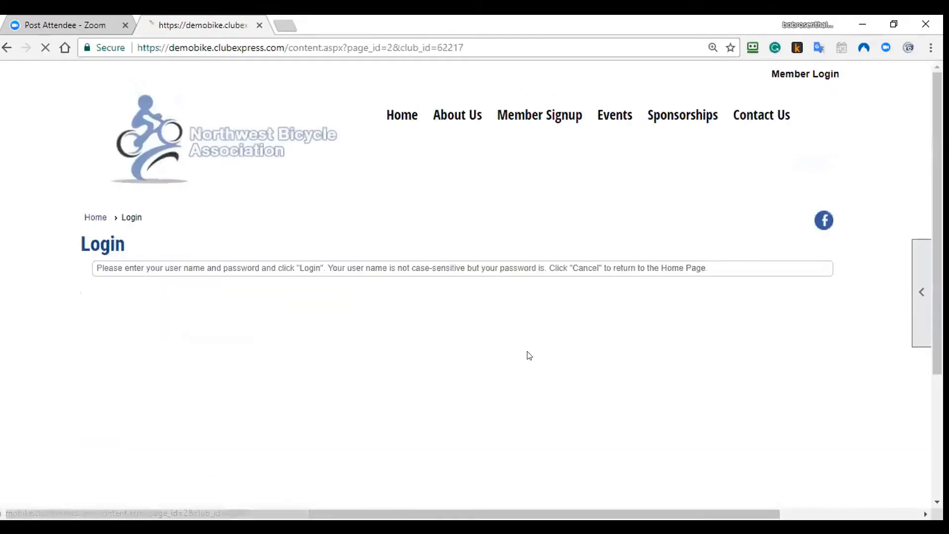
Step: Decline paying the pending balance now and scroll the events calendar
scroll(600, 343, "down", 4)
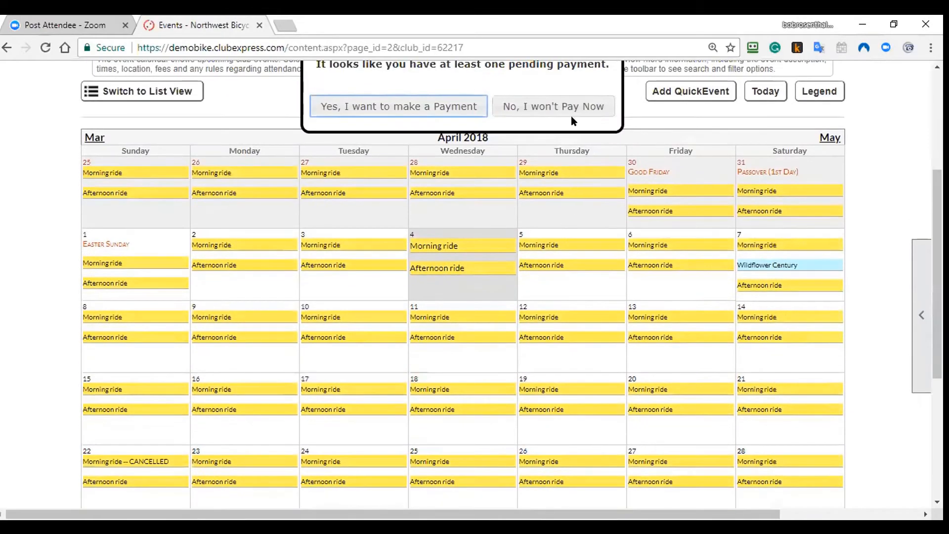
left_click(543, 107)
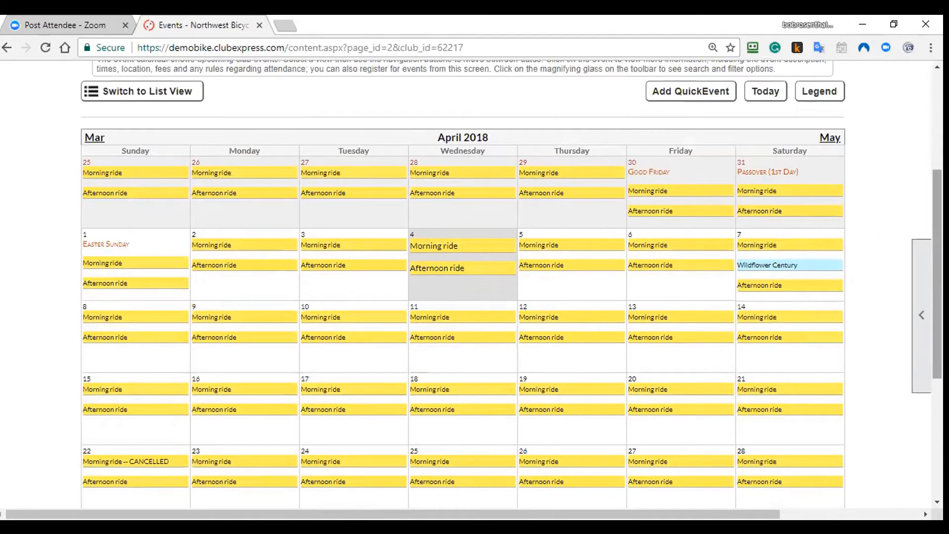
scroll(929, 277, "down", 1)
scroll(462, 284, "down", 2)
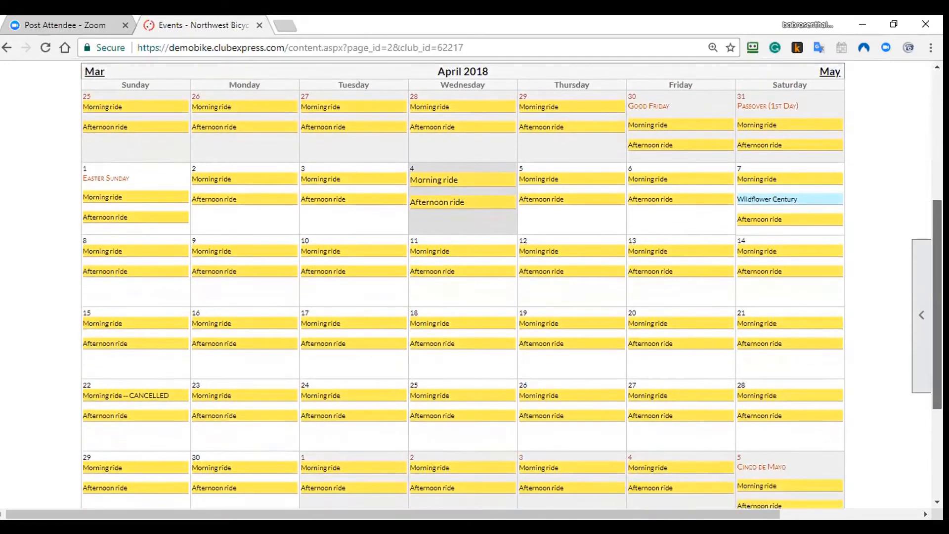
scroll(462, 284, "down", 1)
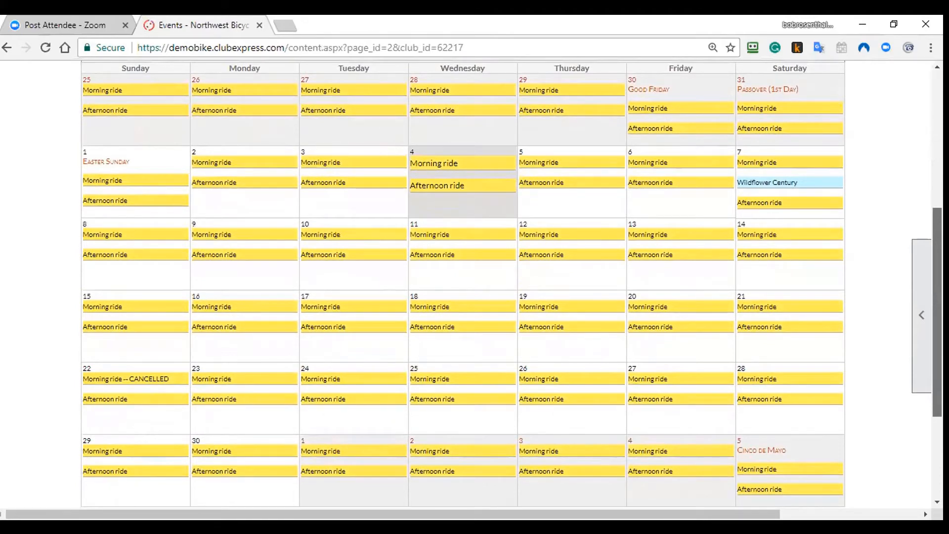
scroll(462, 284, "up", 4)
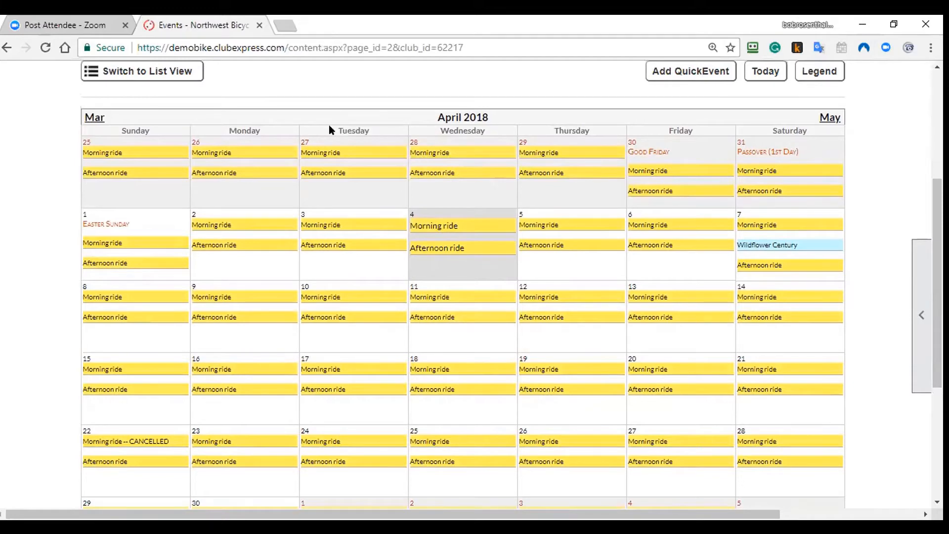
Step: Switch the event calendar to List View and browse the month's events
left_click(187, 75)
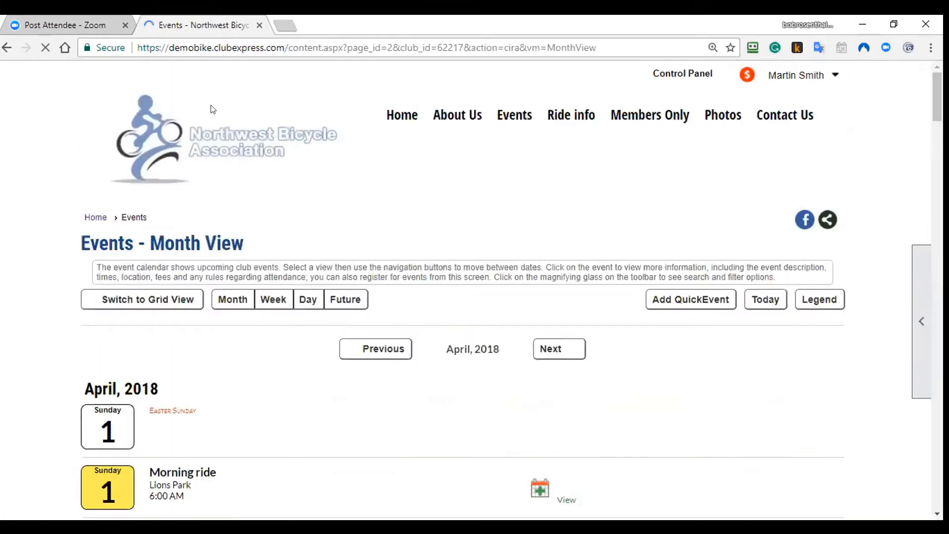
scroll(295, 241, "down", 5)
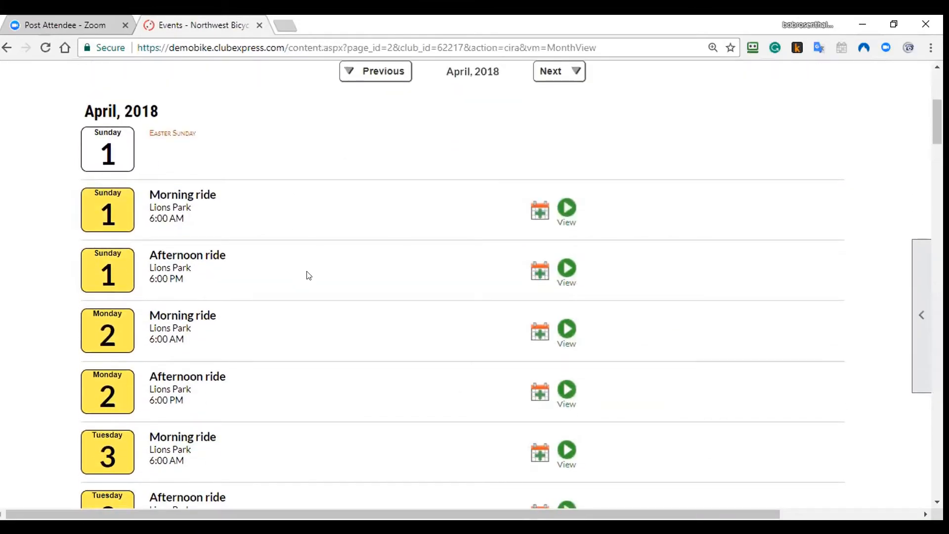
scroll(308, 275, "down", 4)
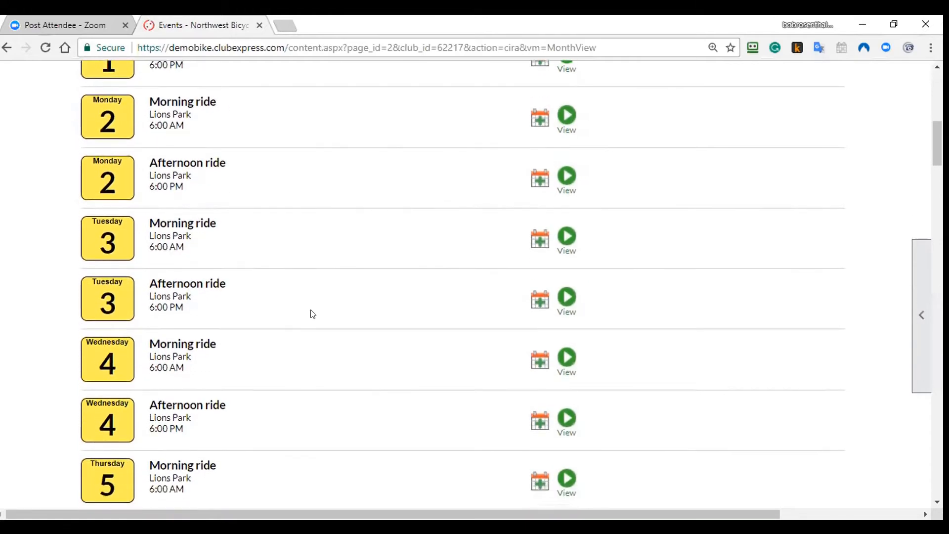
scroll(306, 309, "down", 1)
scroll(308, 178, "up", 7)
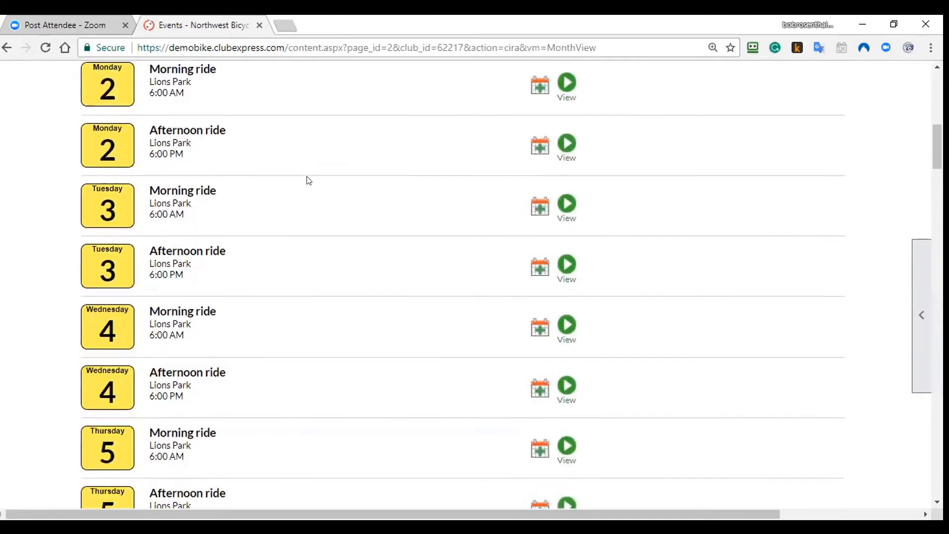
Step: Return to Grid View and open the Sunday rides page from Events
left_click(169, 163)
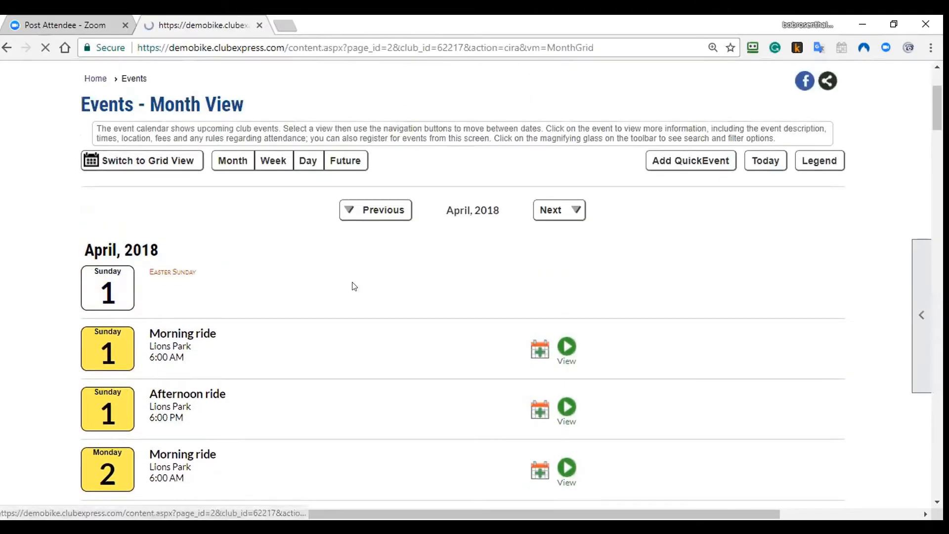
scroll(499, 321, "down", 3)
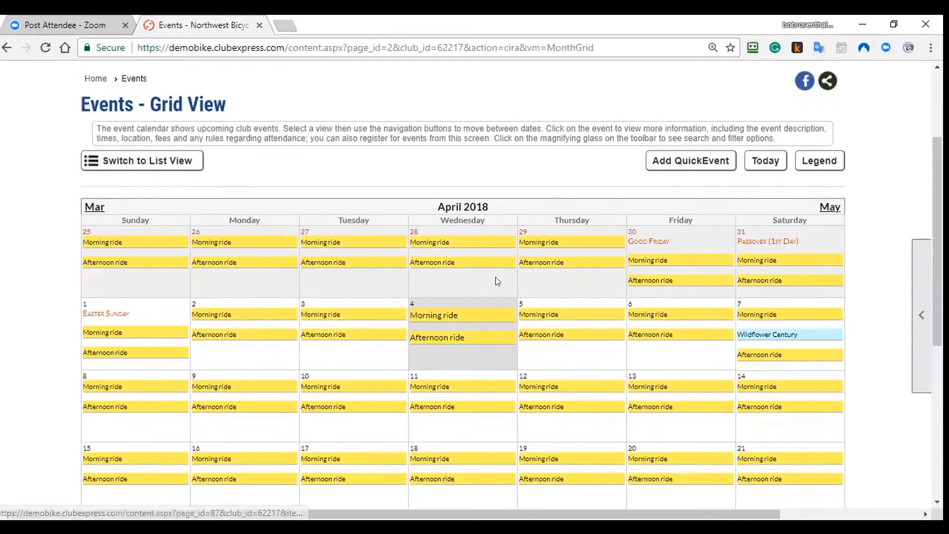
scroll(553, 341, "up", 4)
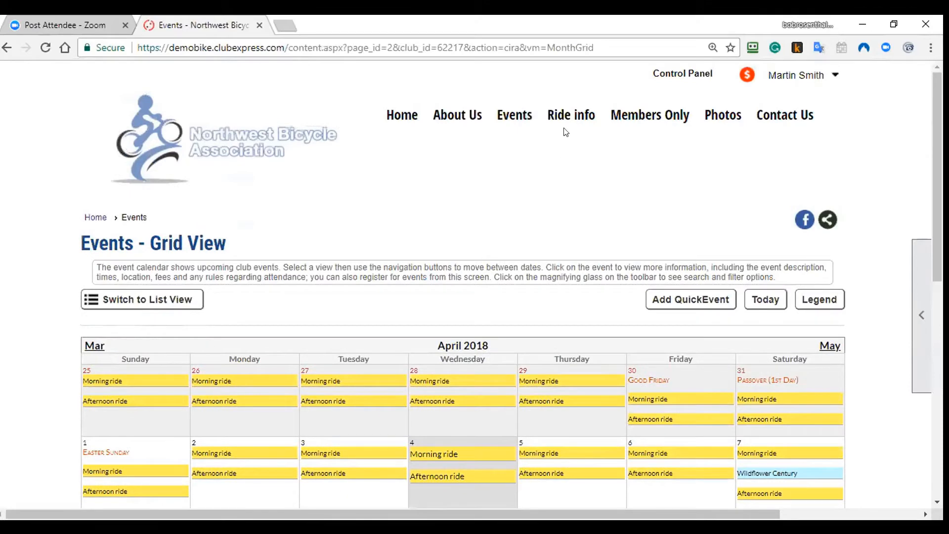
mouse_move(519, 117)
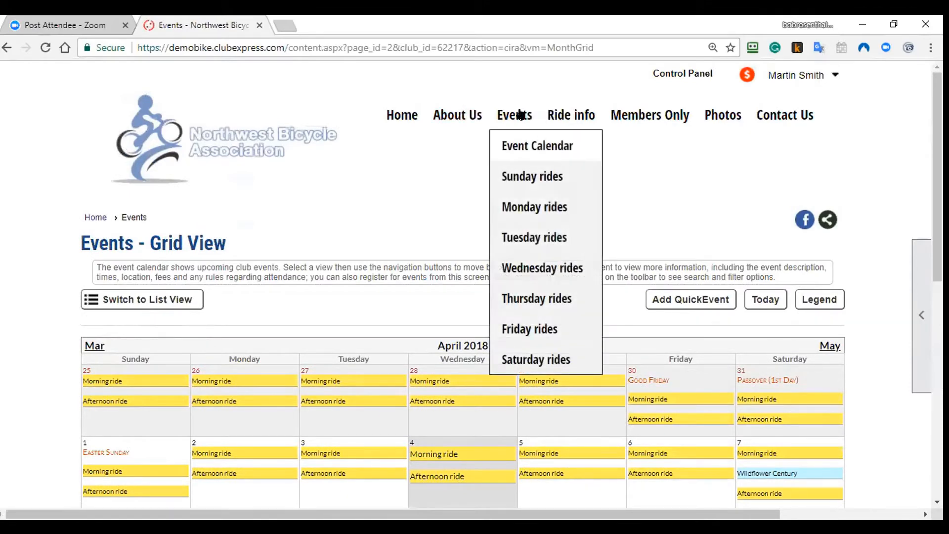
left_click(525, 176)
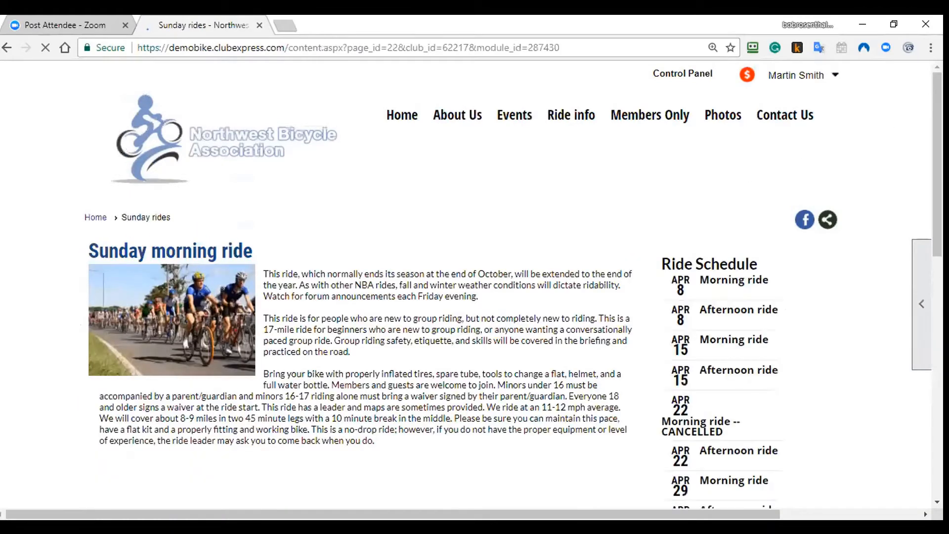
scroll(514, 285, "down", 2)
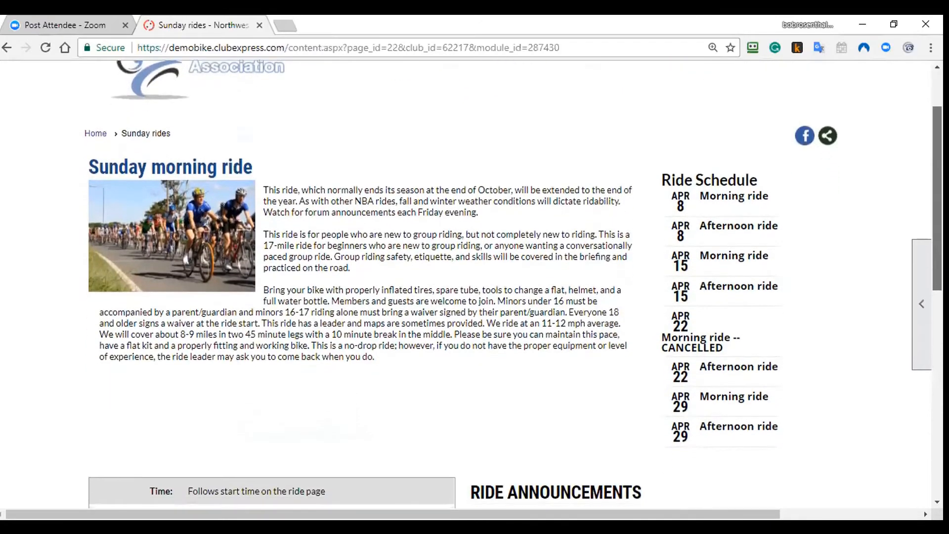
scroll(514, 284, "down", 1)
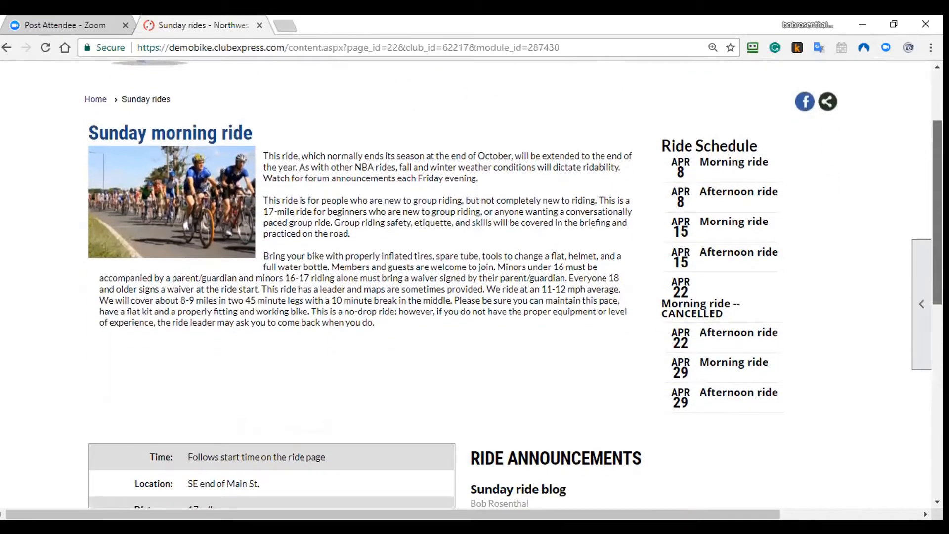
scroll(876, 179, "down", 1)
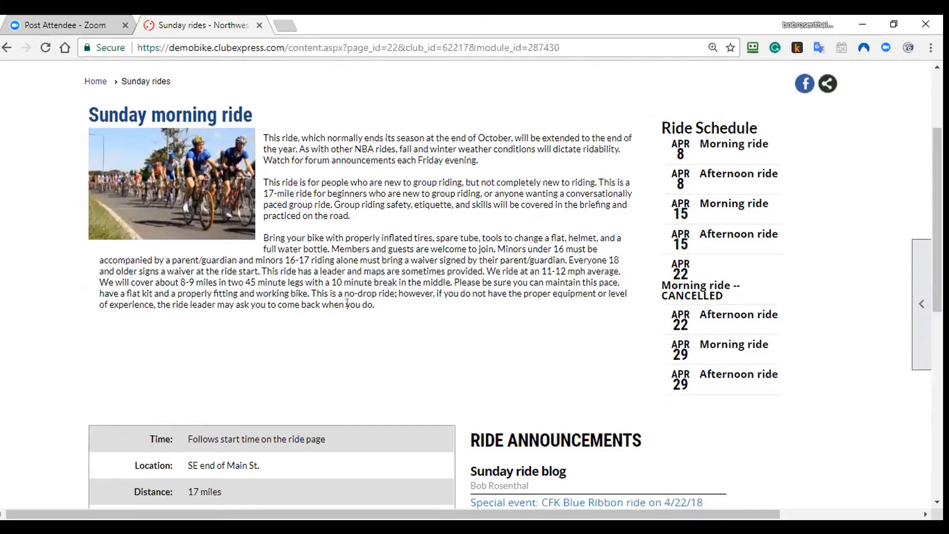
scroll(347, 303, "up", 4)
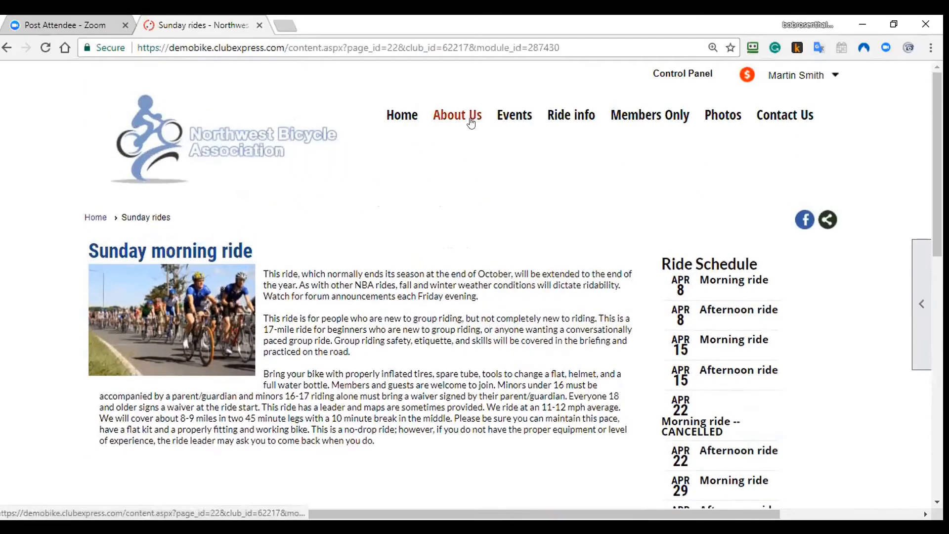
mouse_move(514, 119)
scroll(500, 343, "down", 1)
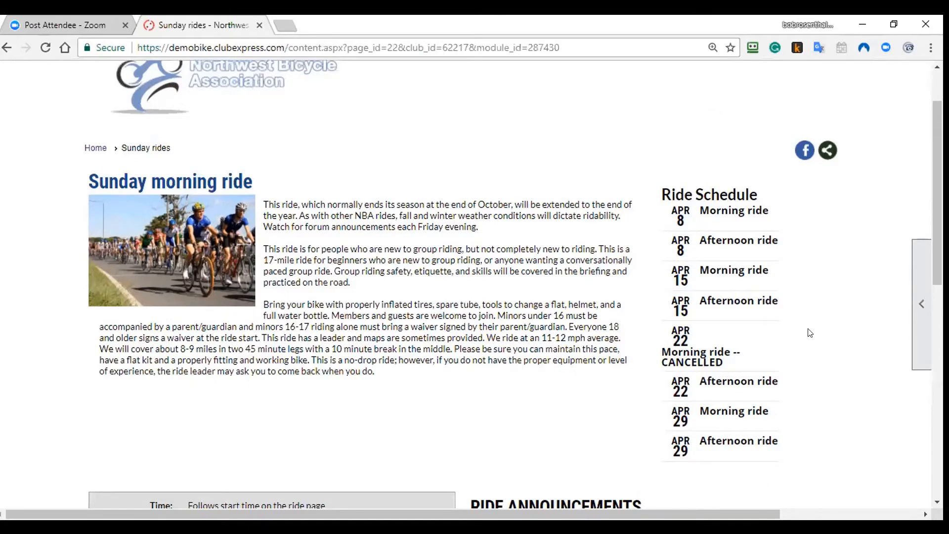
scroll(810, 332, "down", 1)
scroll(809, 333, "down", 3)
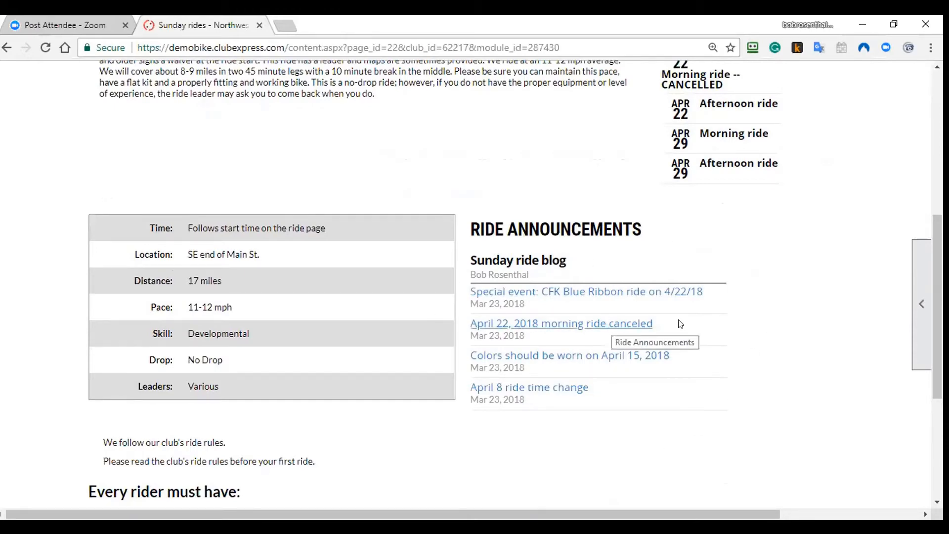
scroll(677, 319, "up", 2)
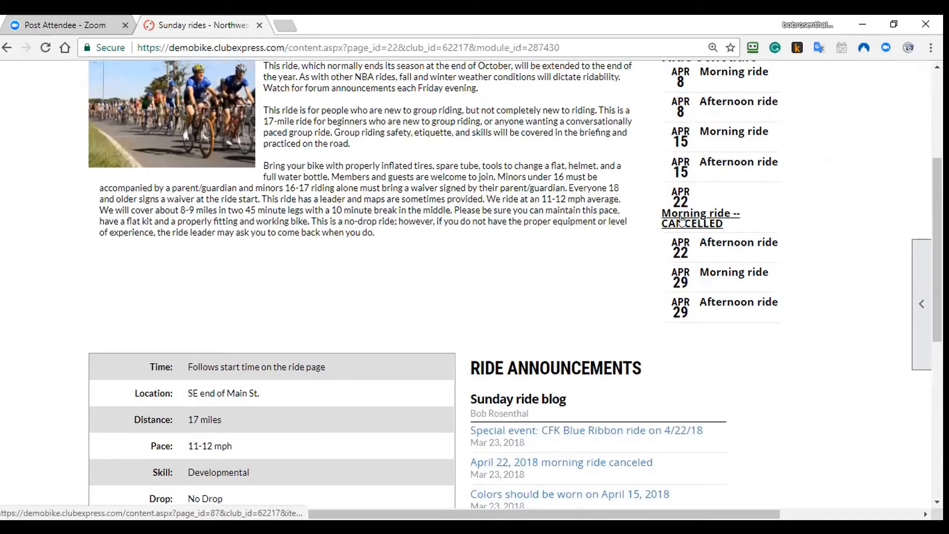
scroll(641, 419, "down", 2)
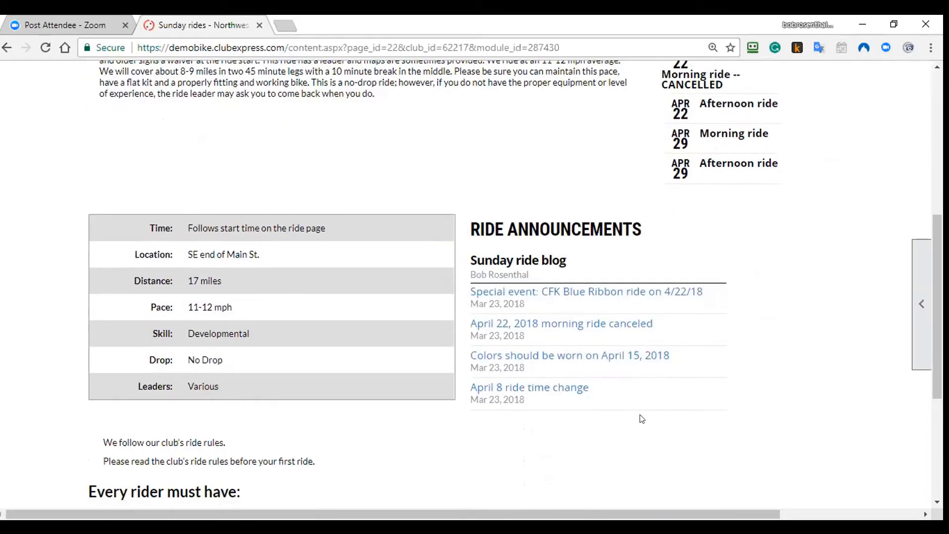
left_click(583, 325)
scroll(535, 349, "down", 2)
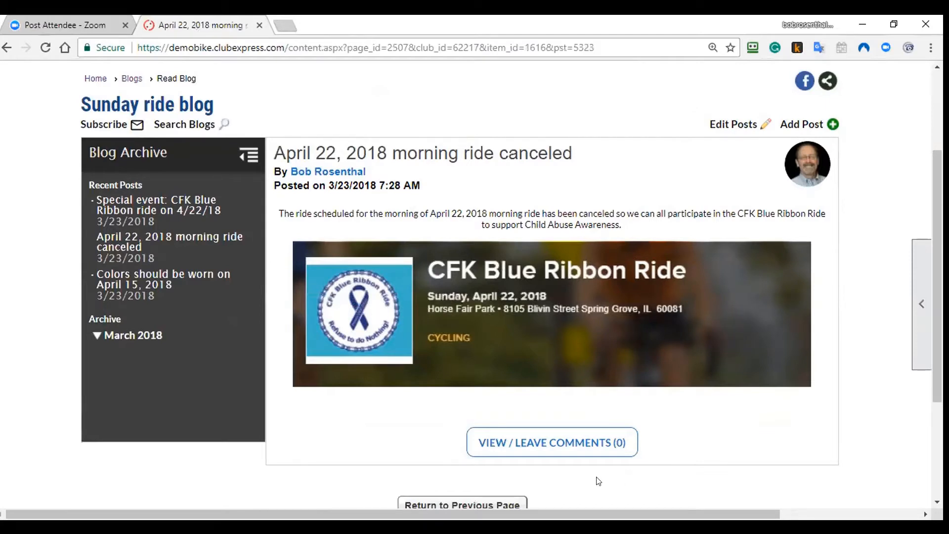
left_click(493, 504)
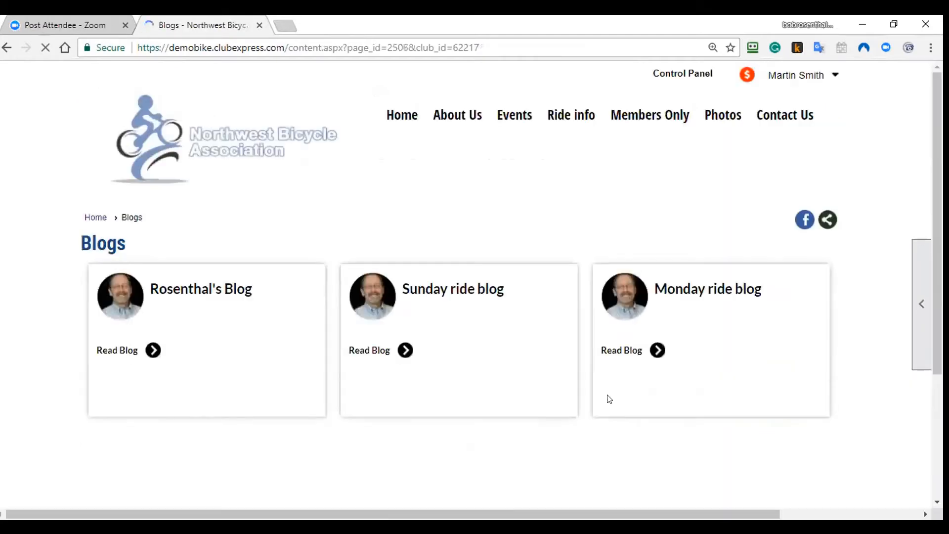
mouse_move(516, 119)
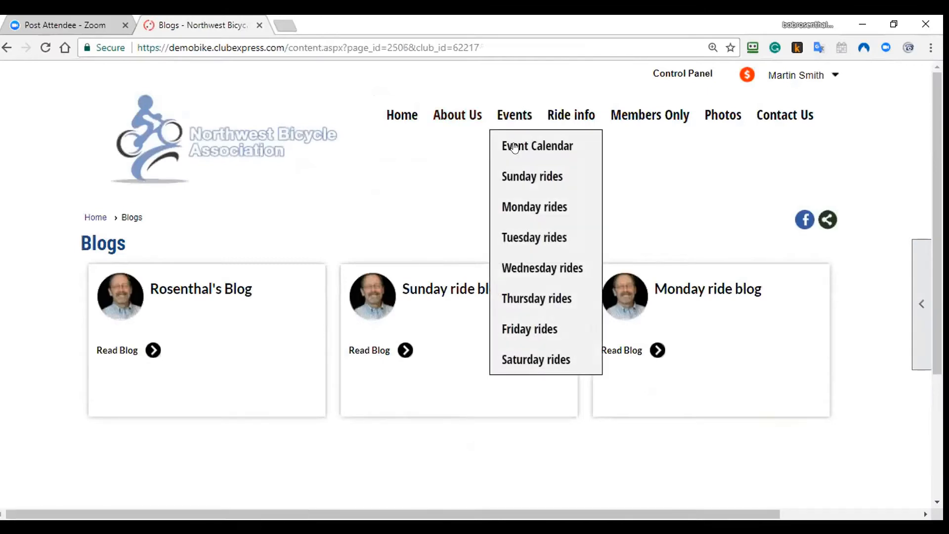
left_click(519, 176)
scroll(588, 211, "down", 3)
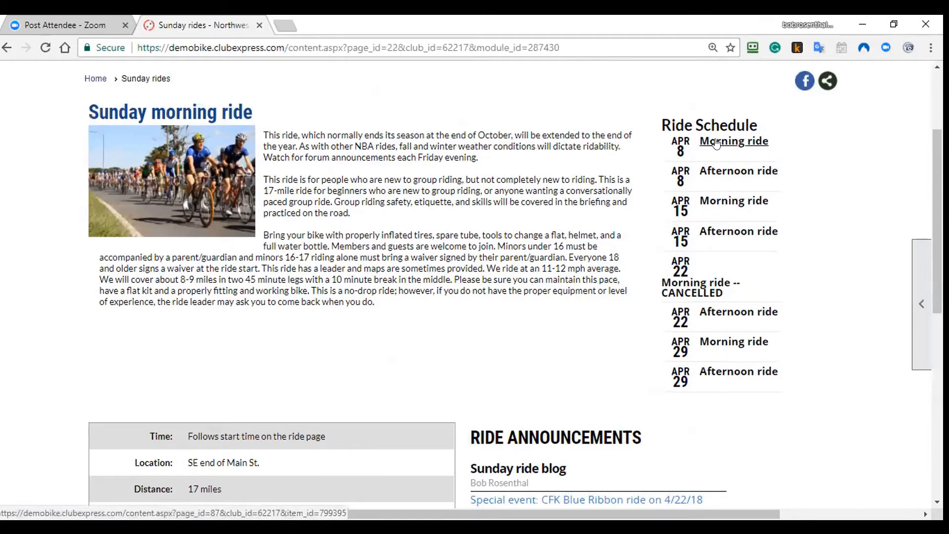
Step: Open the APR 8 Morning ride from the Ride Schedule and scroll its Event View
left_click(716, 143)
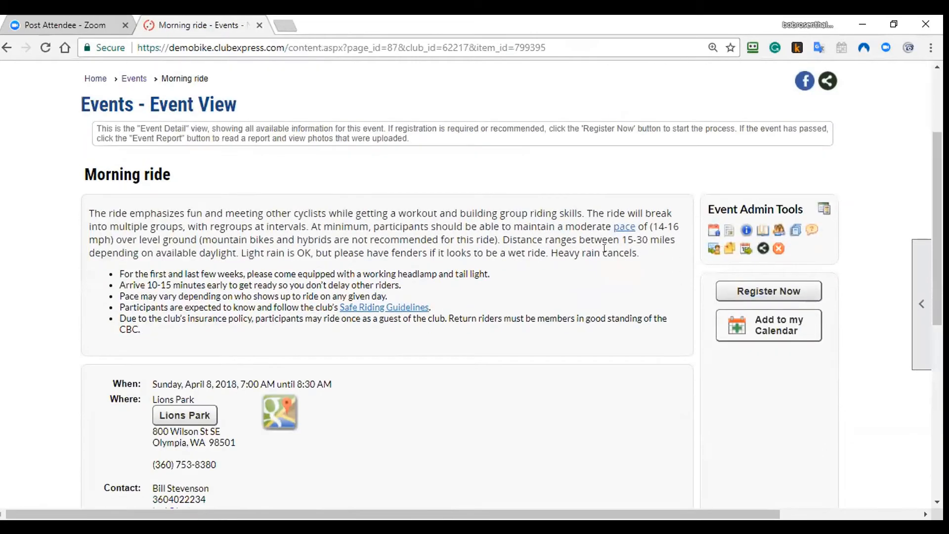
scroll(604, 248, "down", 2)
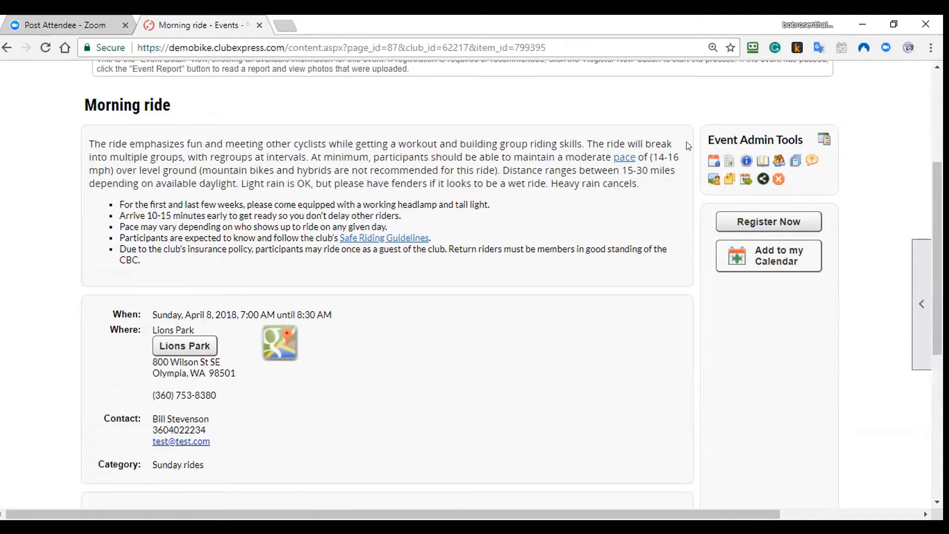
Step: Edit the Morning ride's basic info: keep category Sunday rides, visibility 'Visible to everyone, details for members only'
left_click(713, 160)
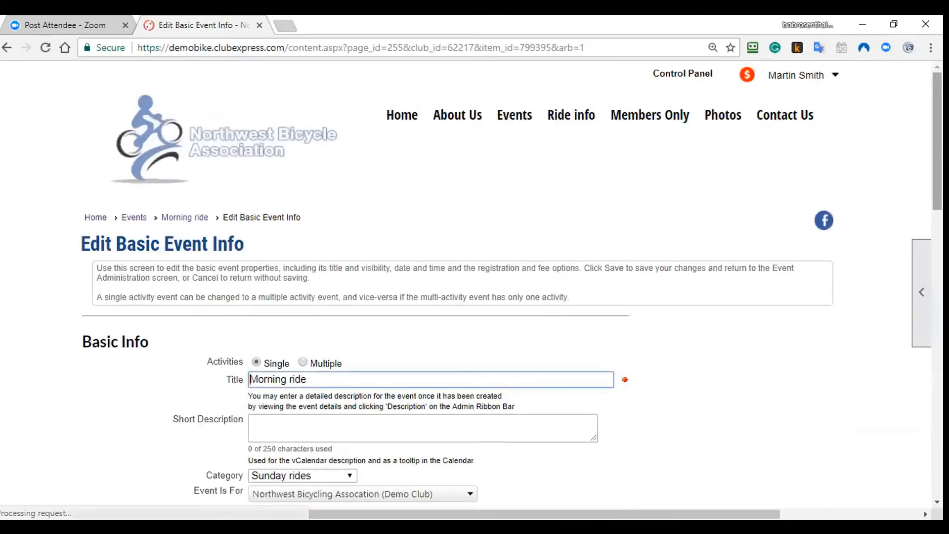
scroll(803, 187, "down", 3)
scroll(533, 221, "down", 3)
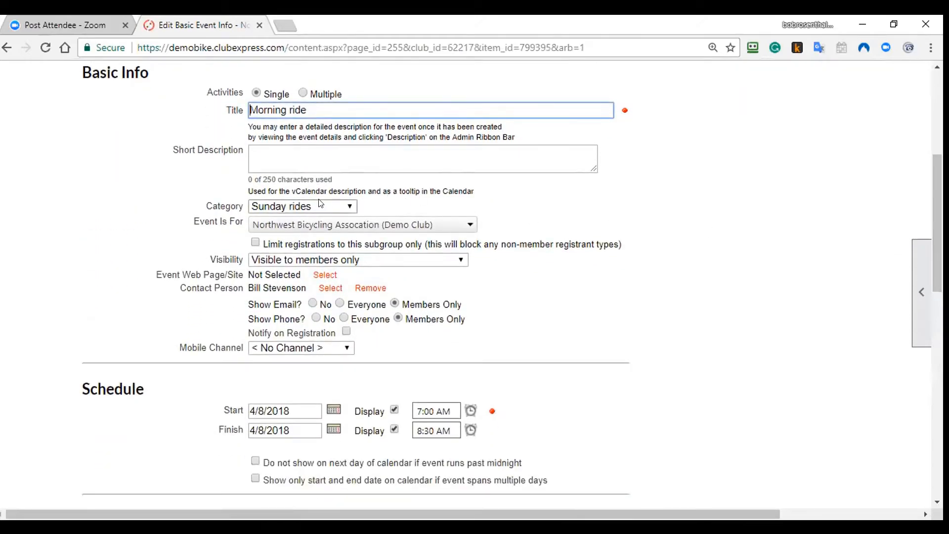
left_click(320, 203)
scroll(313, 250, "down", 1)
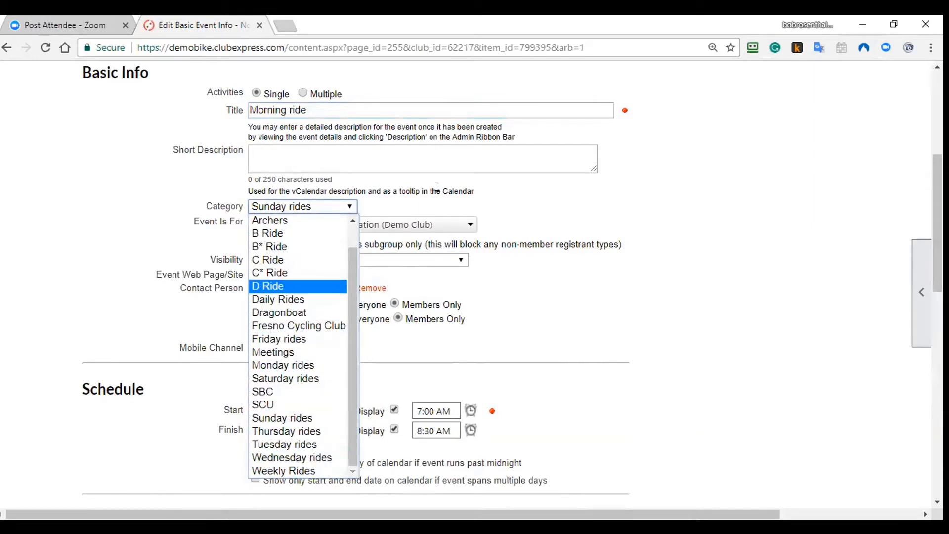
left_click(452, 186)
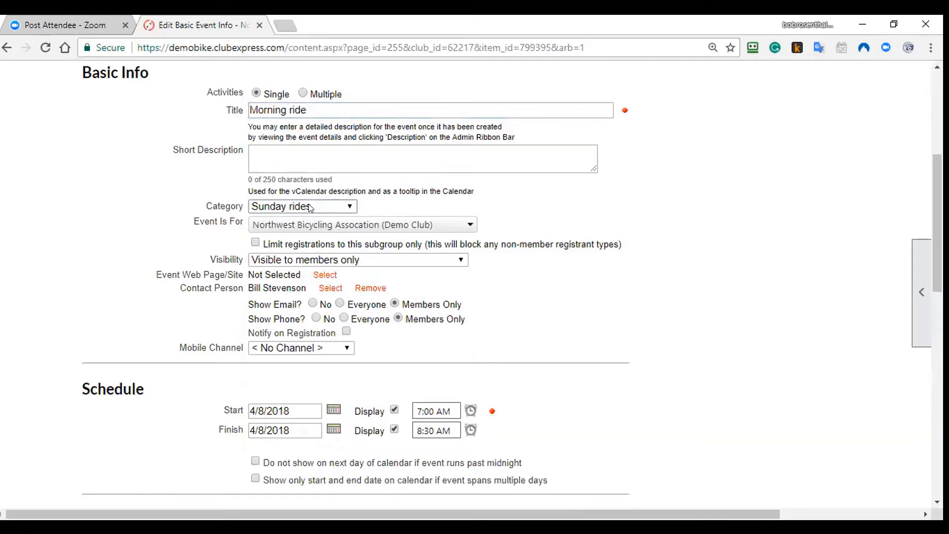
left_click(336, 261)
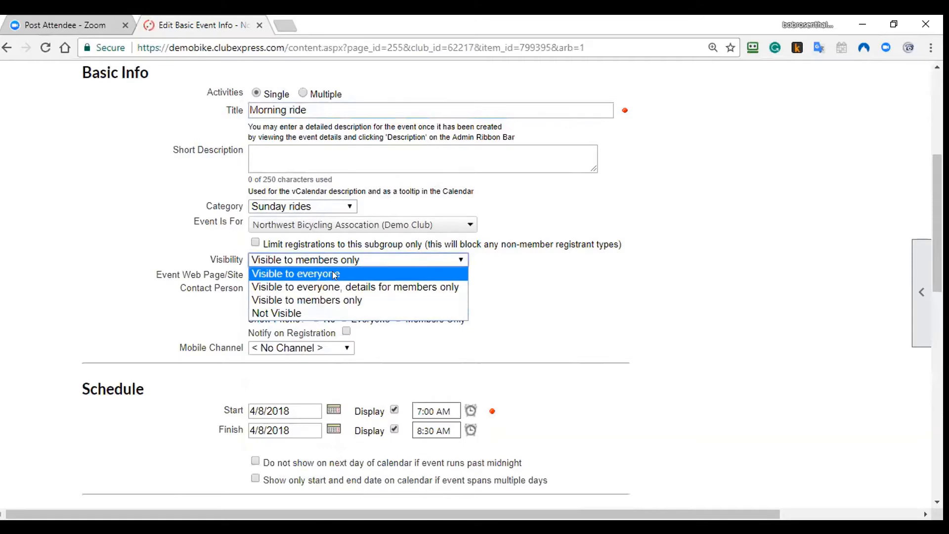
left_click(332, 285)
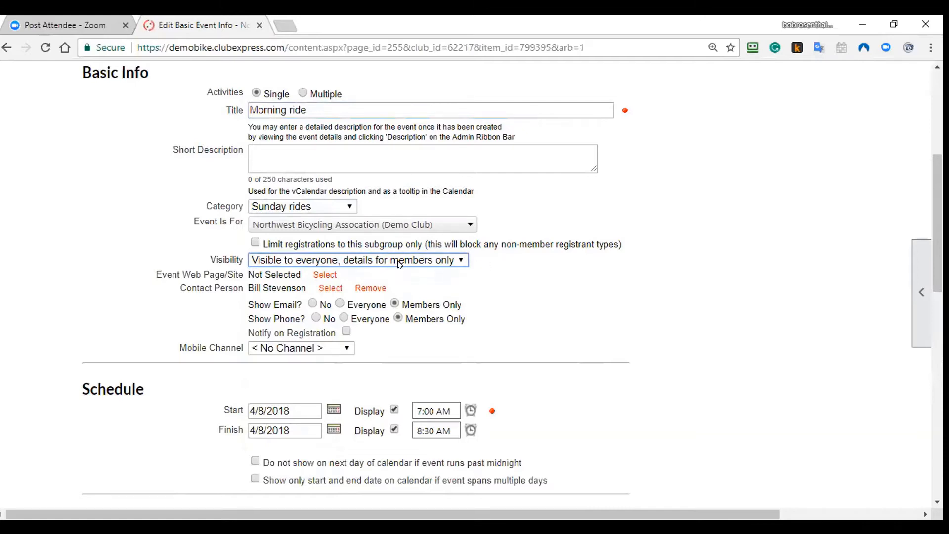
scroll(400, 264, "down", 4)
scroll(350, 340, "down", 3)
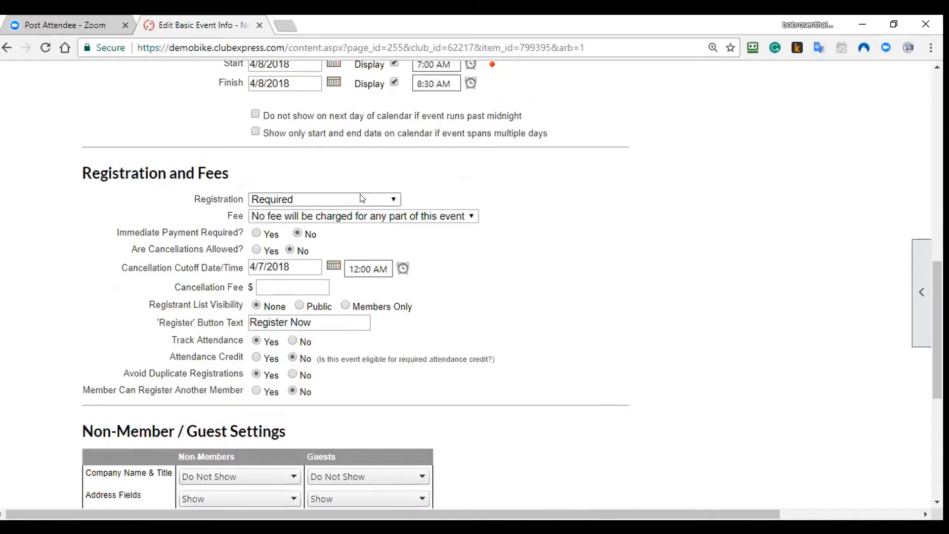
Step: Change the Morning ride's Registration to External and select the external registration URL field
left_click(361, 199)
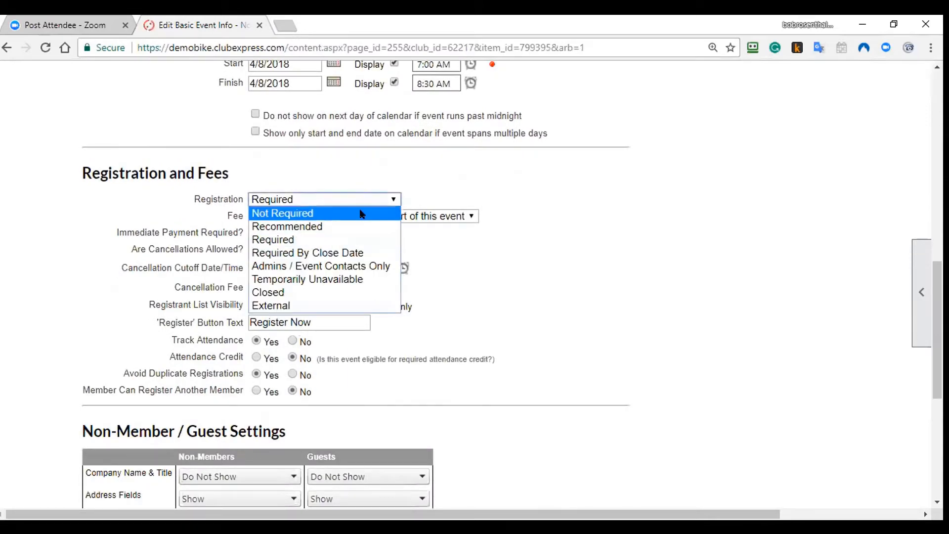
left_click(354, 305)
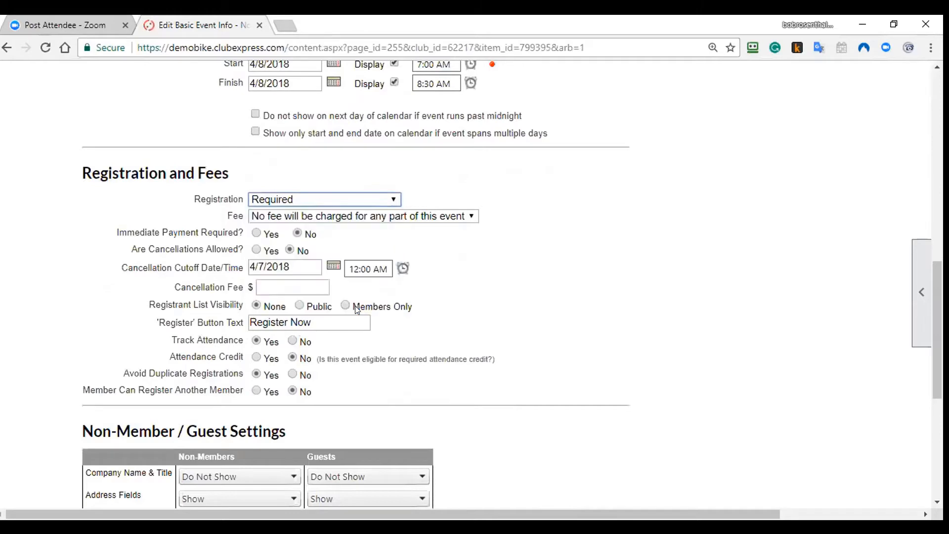
scroll(357, 310, "down", 8)
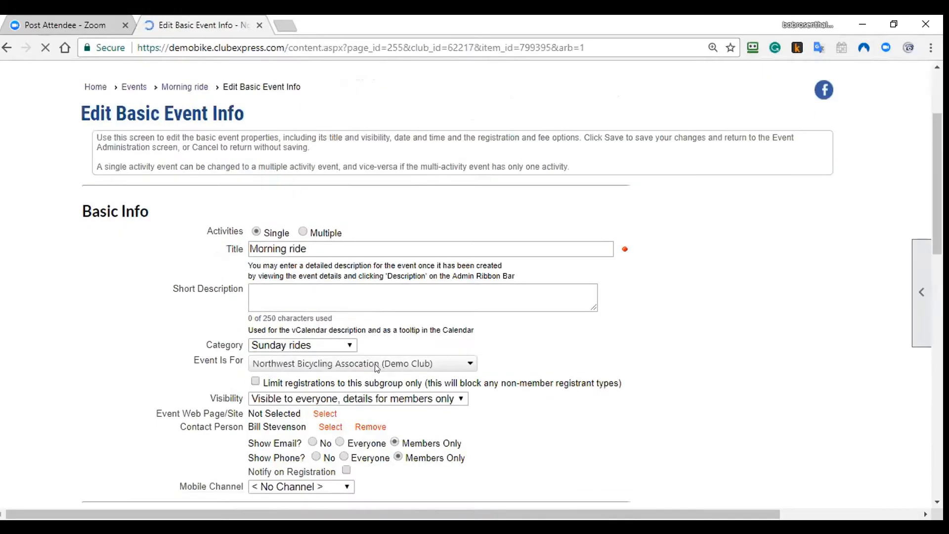
left_click(315, 416)
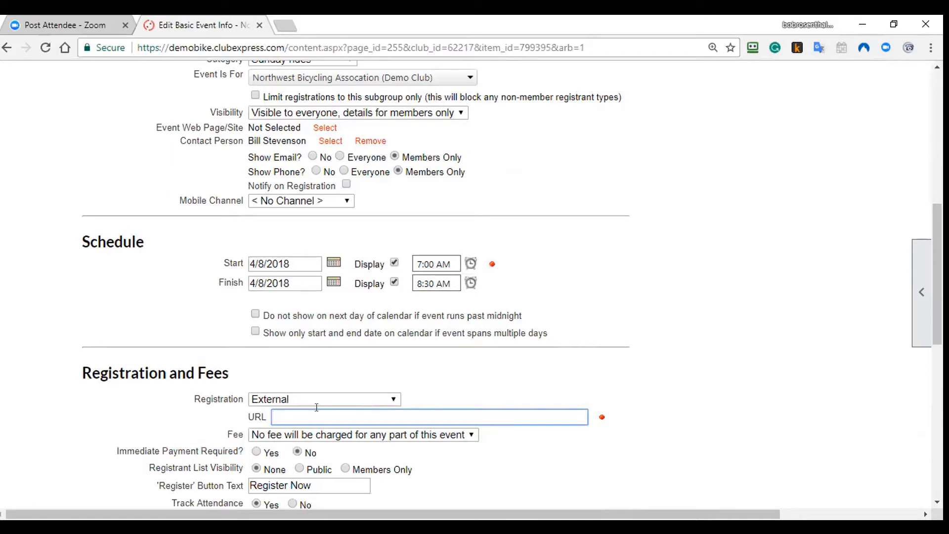
Step: Switch Registration back to Required and review the form down to the guest settings
left_click(332, 400)
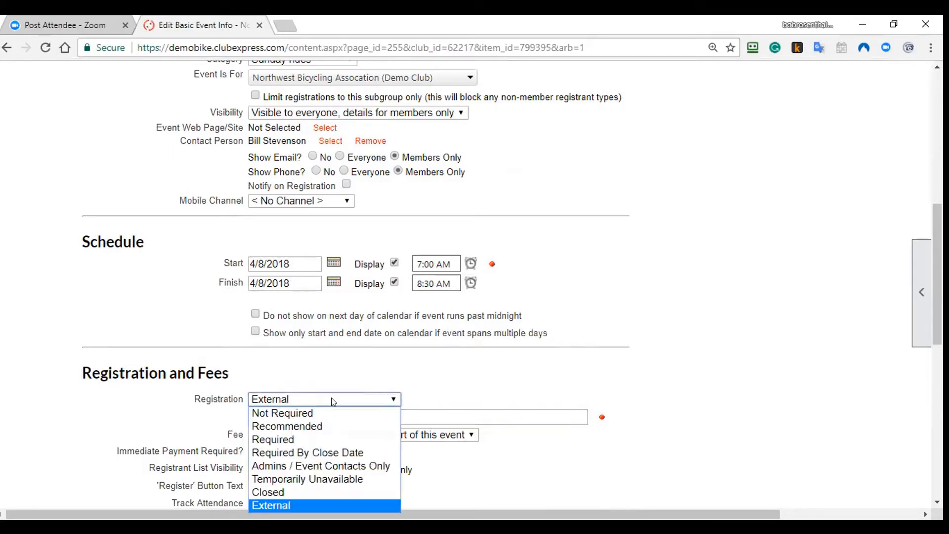
left_click(327, 438)
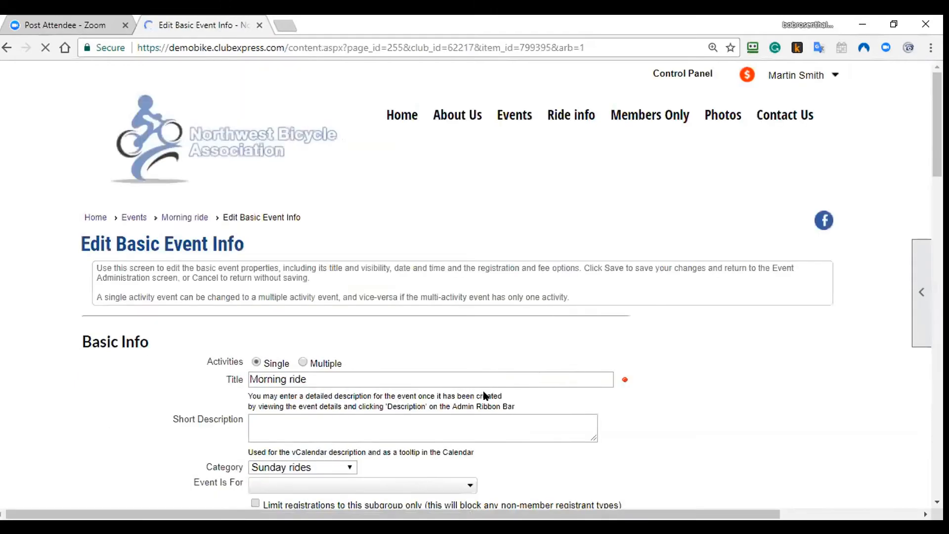
scroll(484, 400, "down", 12)
scroll(495, 433, "down", 2)
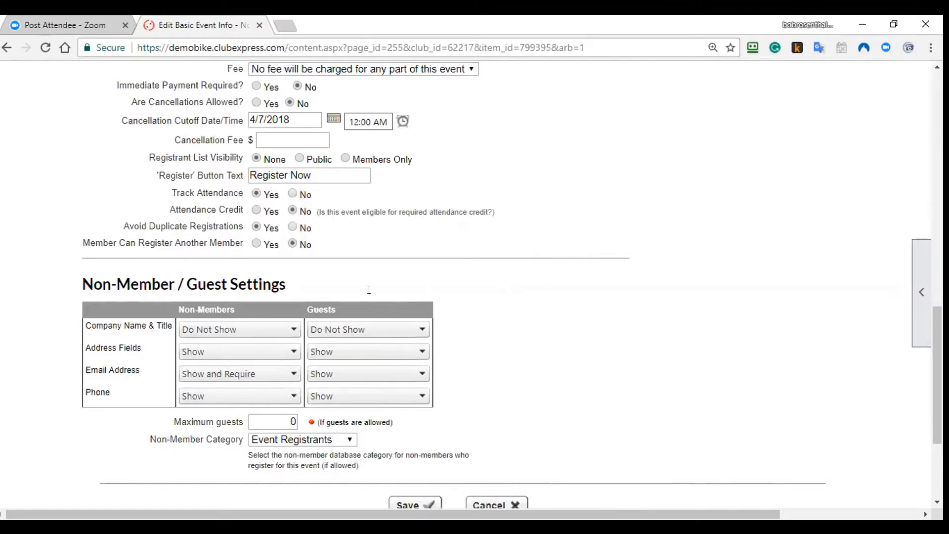
Step: Discard the event edits and return to the Morning ride event page
left_click(487, 504)
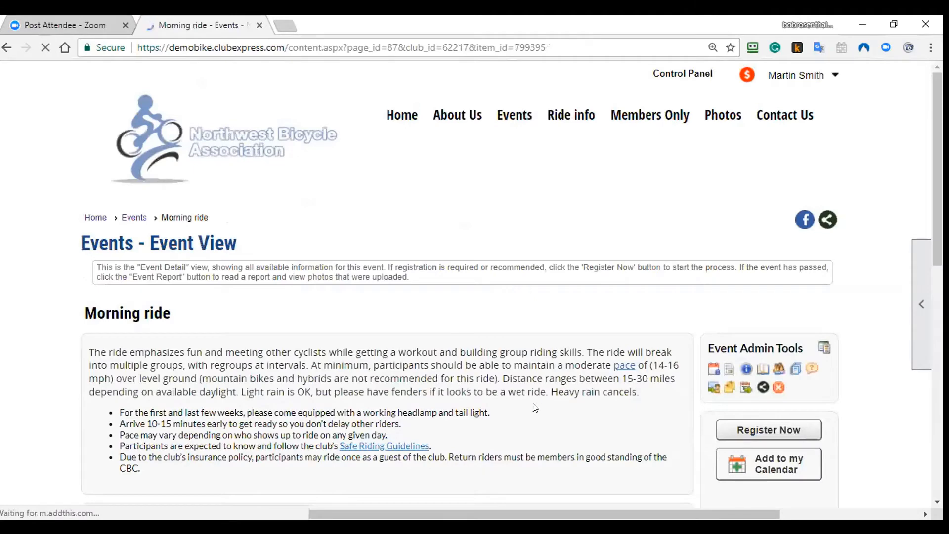
scroll(541, 404, "down", 1)
scroll(603, 356, "down", 1)
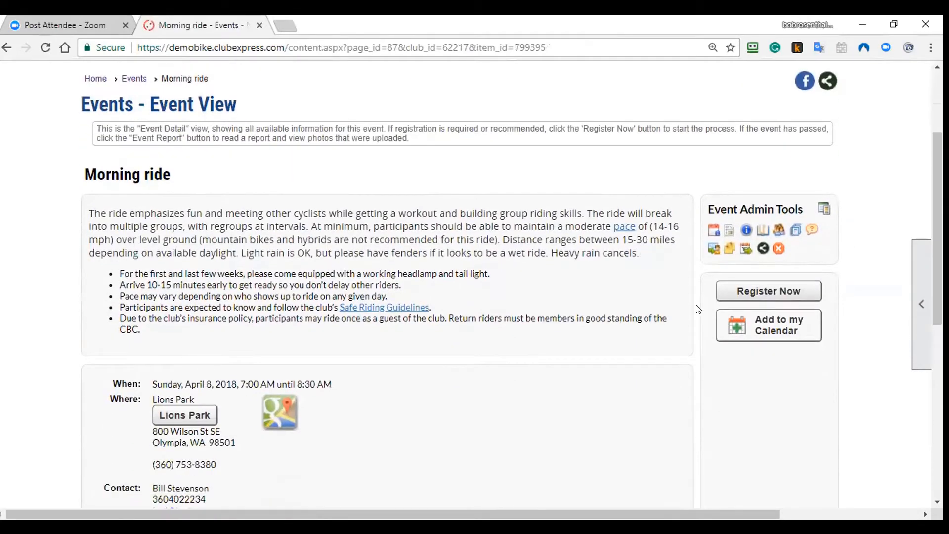
Step: Register for the Morning ride, completing the no-charge registration from the summary page
left_click(749, 296)
scroll(398, 402, "down", 2)
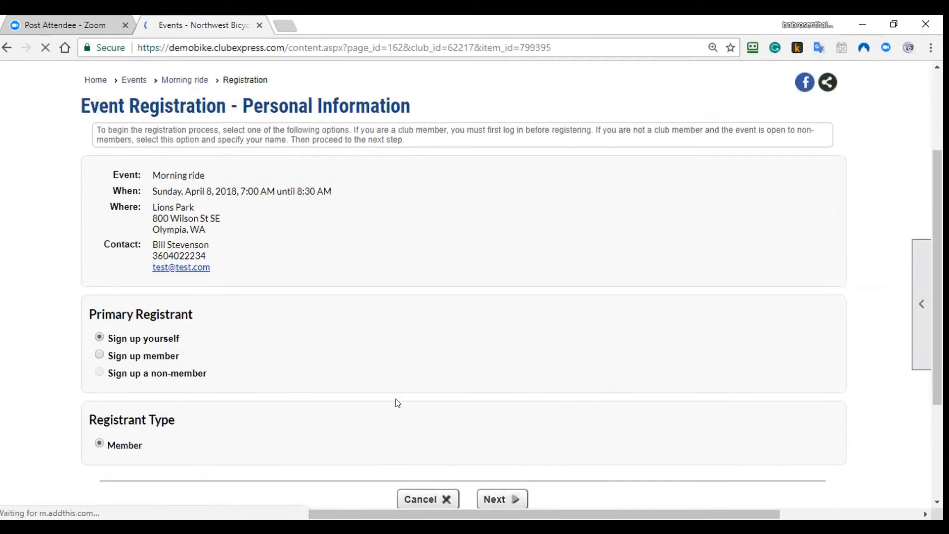
scroll(398, 402, "down", 1)
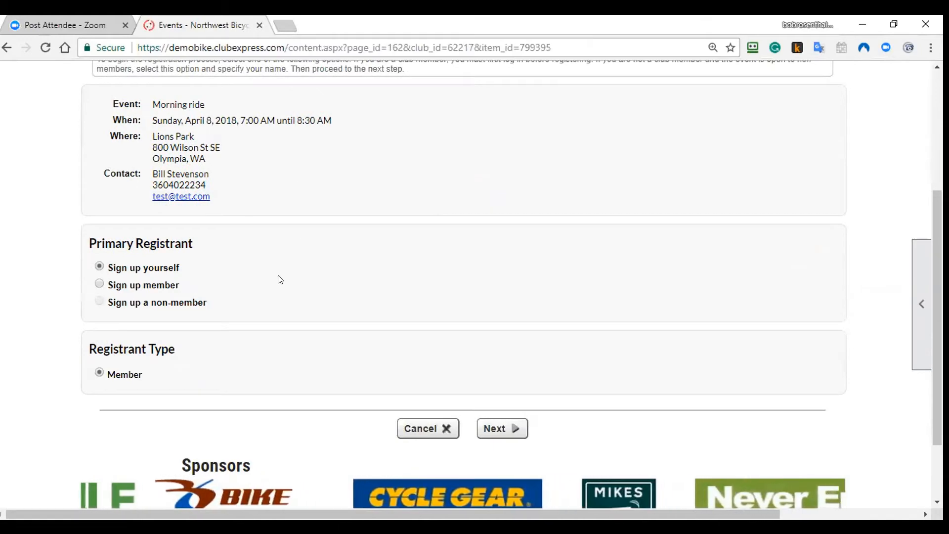
left_click(499, 426)
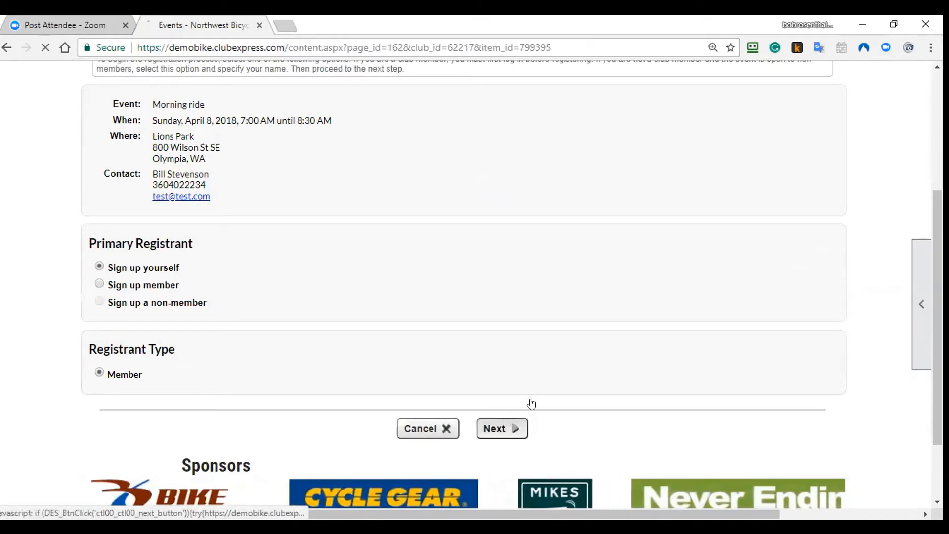
scroll(509, 349, "down", 3)
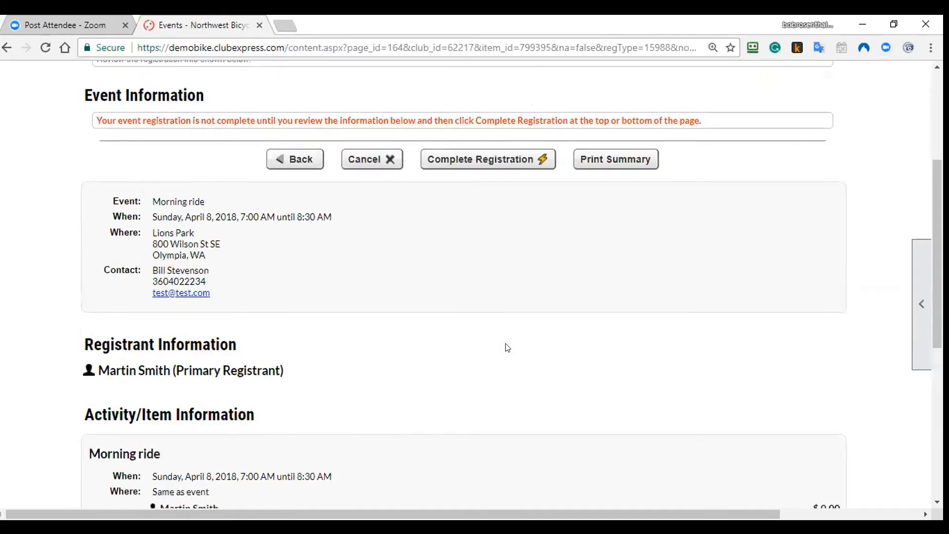
scroll(508, 347, "down", 1)
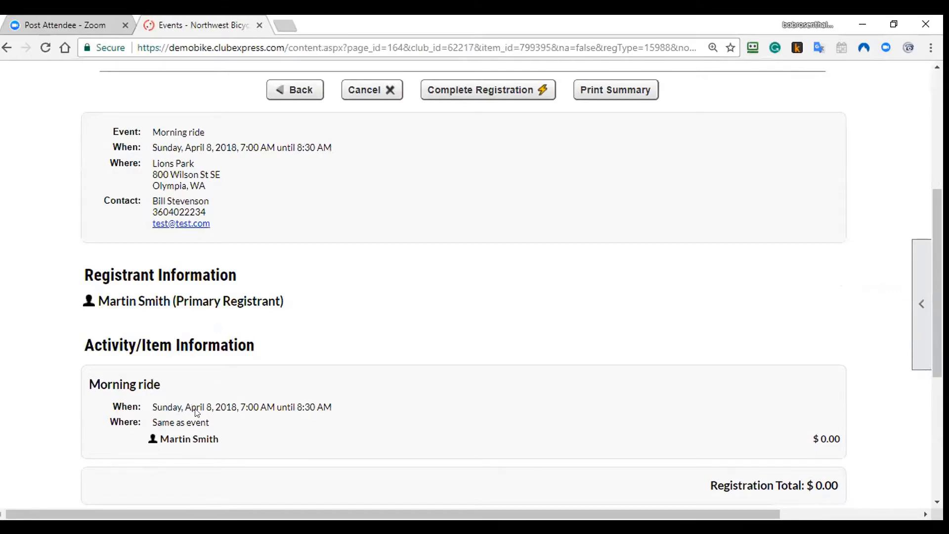
left_click(494, 90)
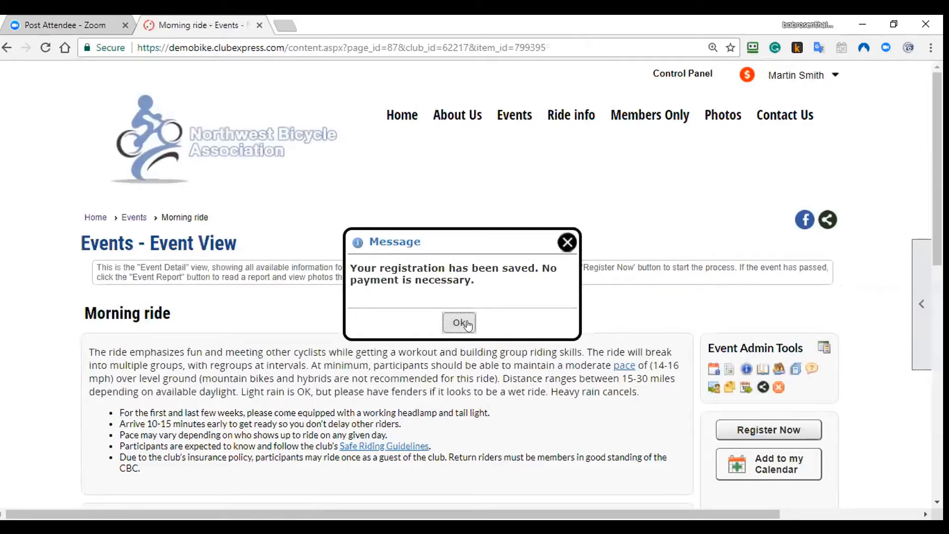
left_click(460, 323)
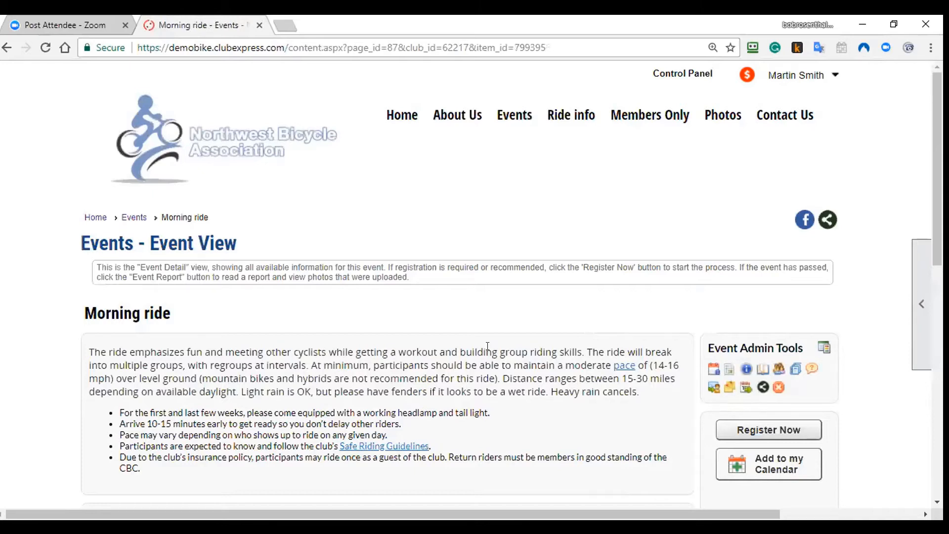
Step: Mark several not-yet-registered members as attended on the Morning ride and save them
left_click(778, 369)
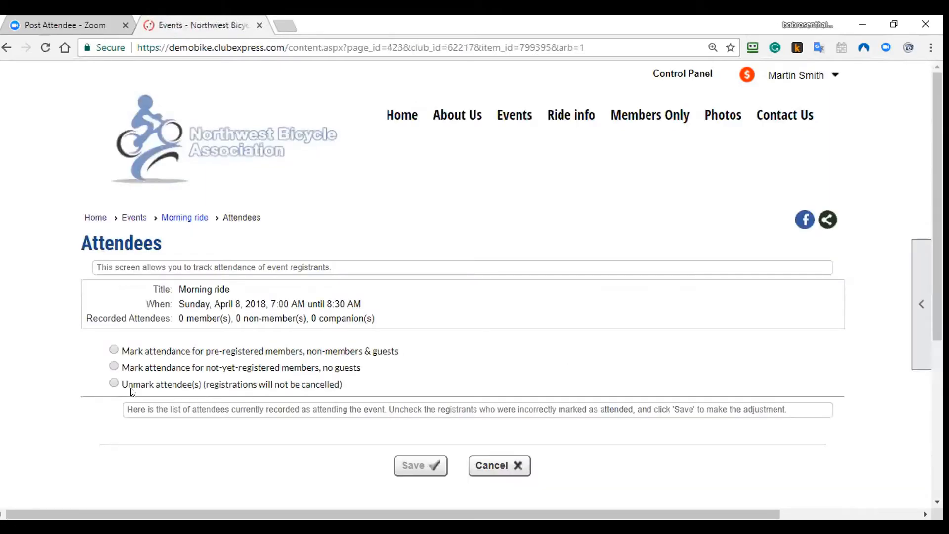
left_click(114, 350)
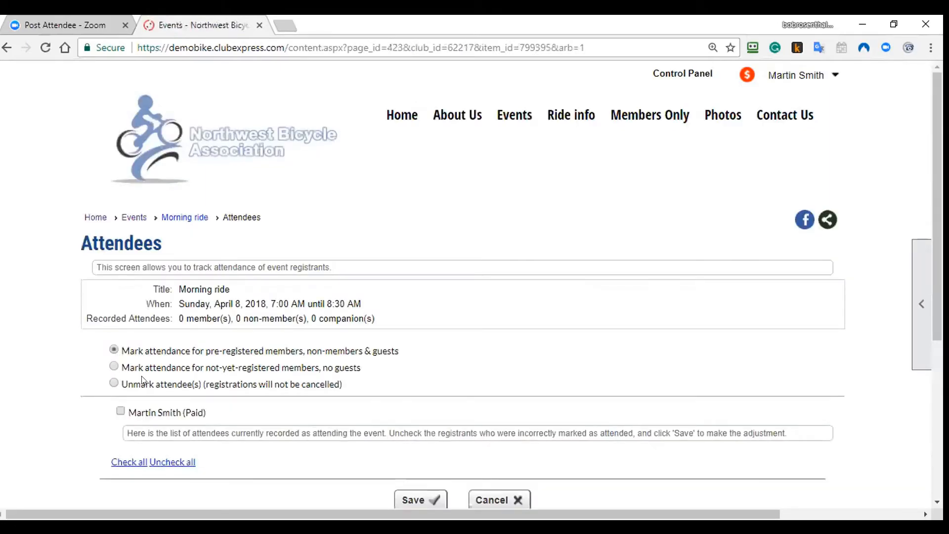
left_click(114, 367)
scroll(429, 389, "down", 5)
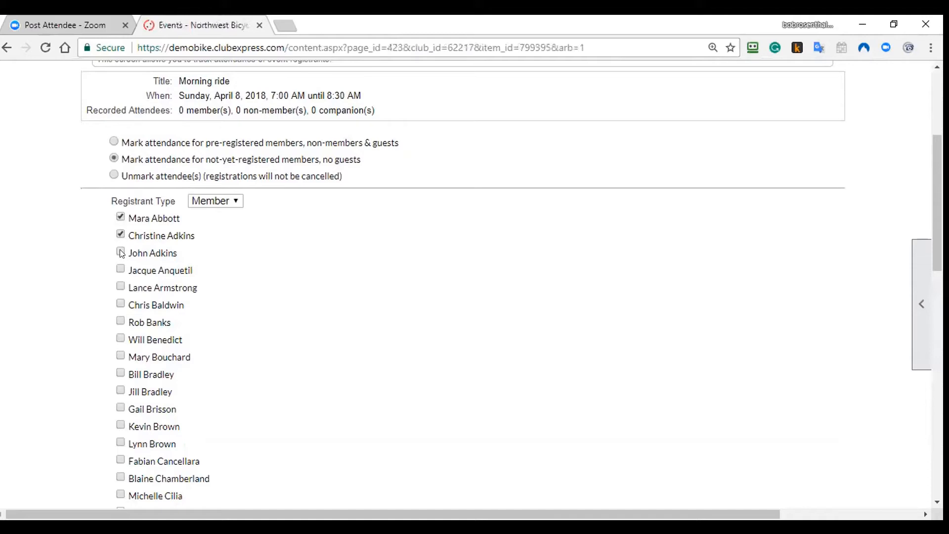
left_click(120, 305)
scroll(346, 390, "down", 15)
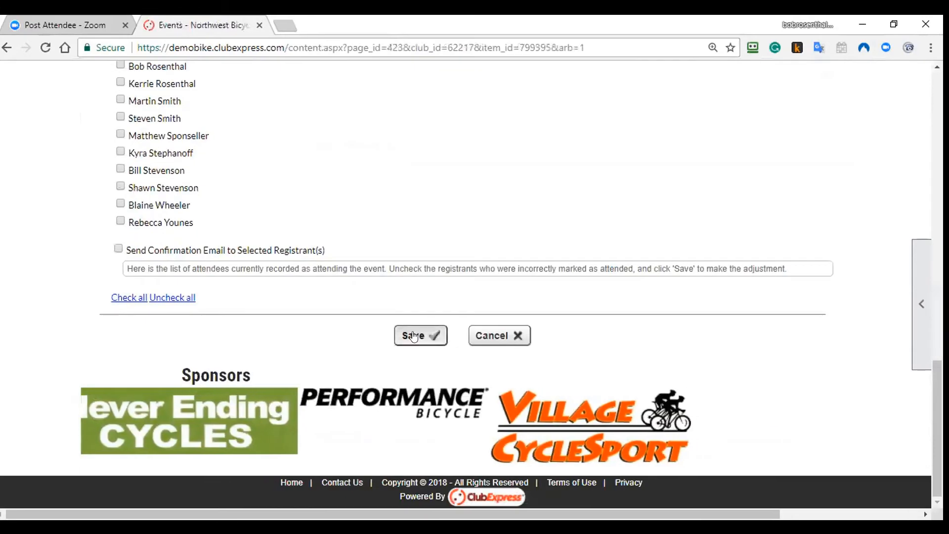
left_click(414, 336)
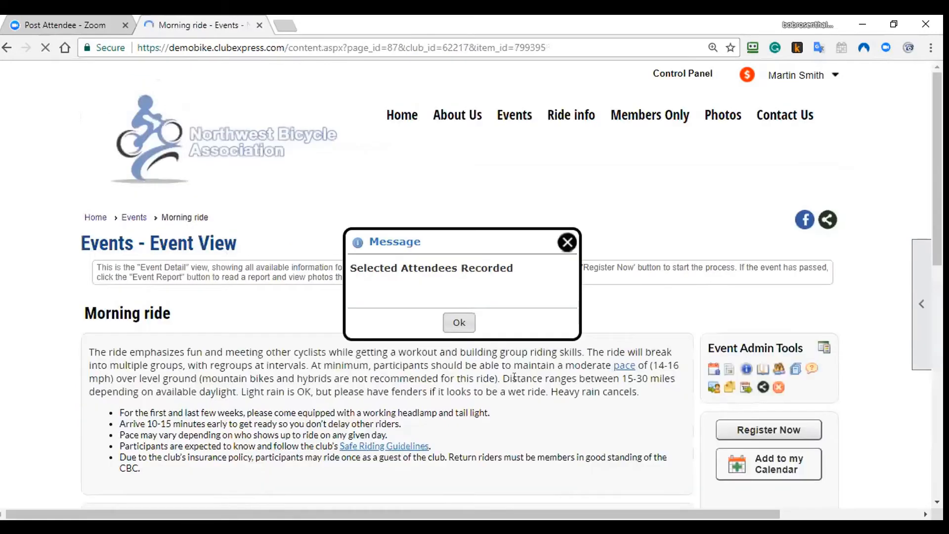
Step: List all 7 Morning ride registrations, each Paid at 0.00, in Registration Manager
left_click(564, 243)
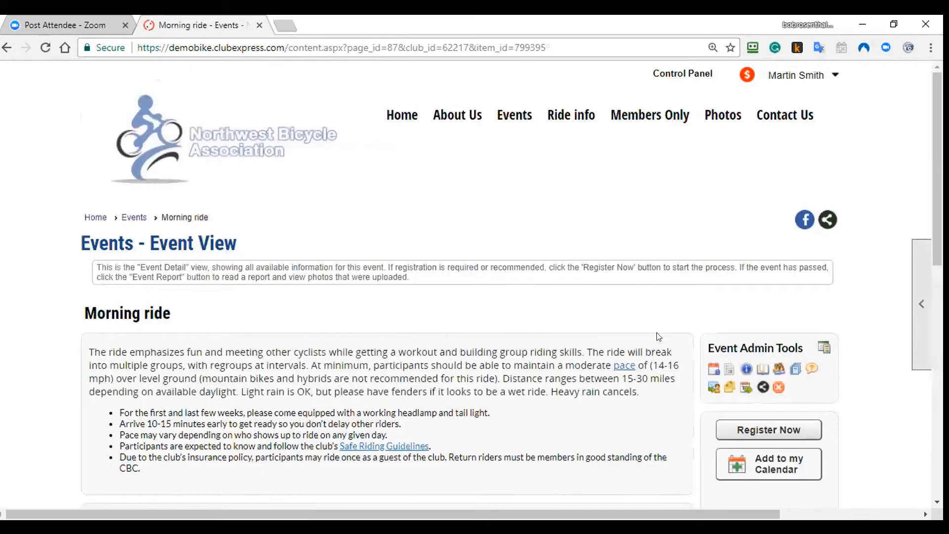
left_click(759, 374)
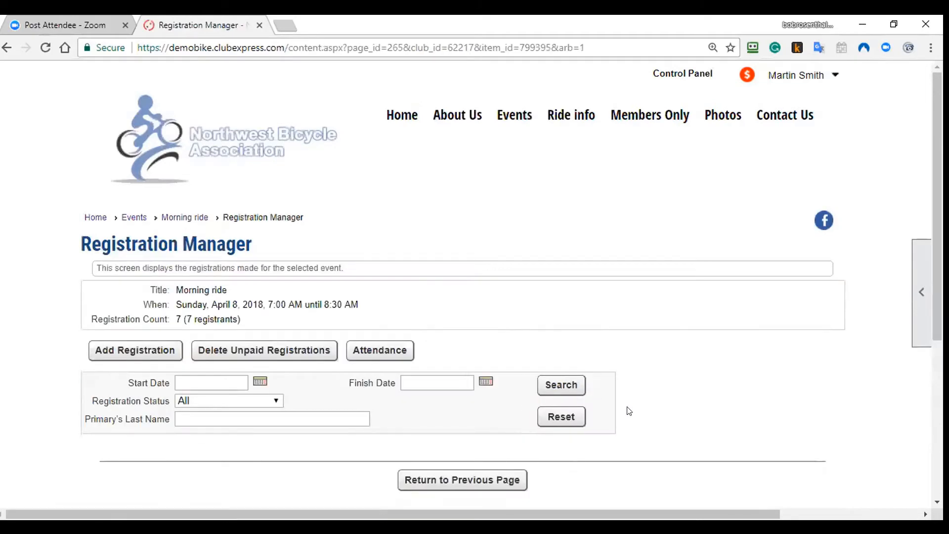
left_click(561, 384)
scroll(401, 410, "down", 3)
scroll(402, 410, "down", 3)
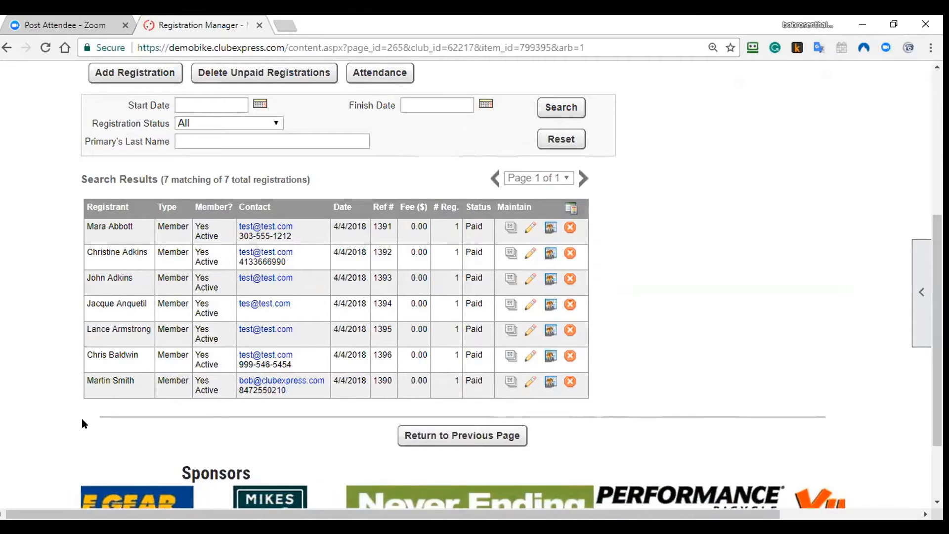
Step: Go back to the event page and open Wildflower Century from the Event Calendar
left_click(423, 435)
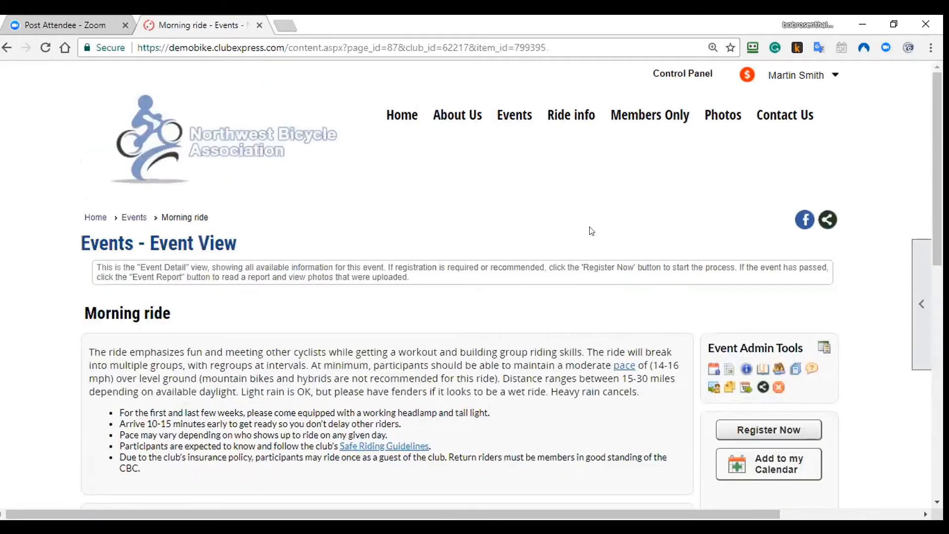
mouse_move(532, 121)
left_click(535, 145)
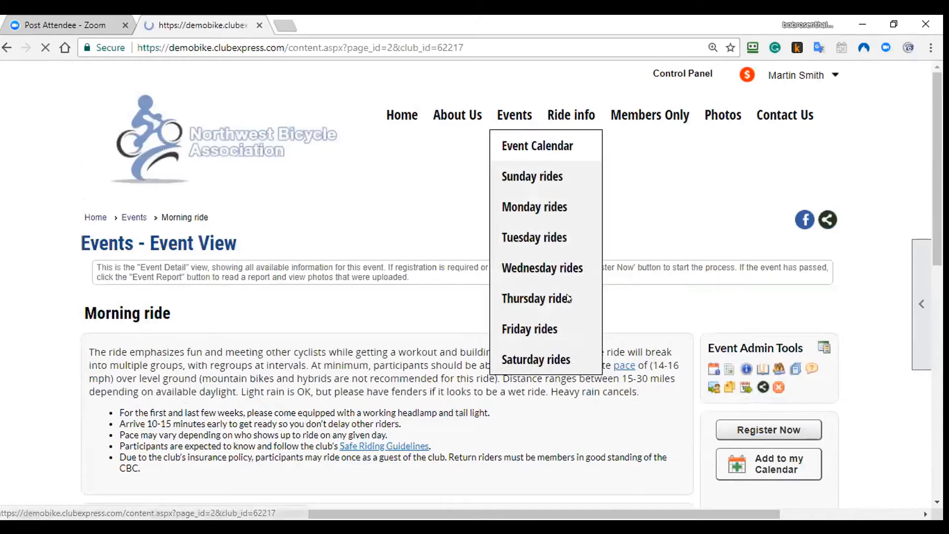
scroll(563, 319, "down", 2)
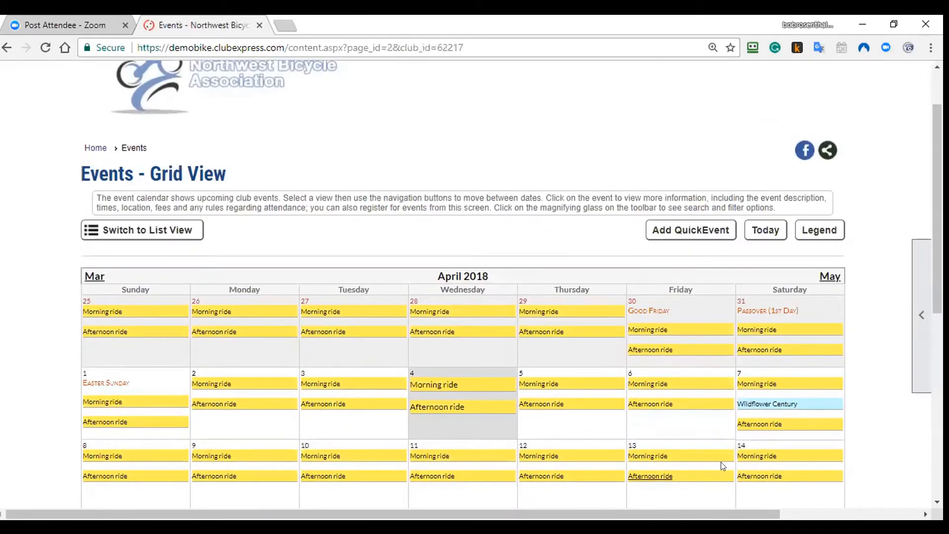
left_click(767, 400)
Step: Read through Wildflower Century's description, April 7, 2018 date, Creston Community Center location and registration requirements
scroll(529, 323, "down", 7)
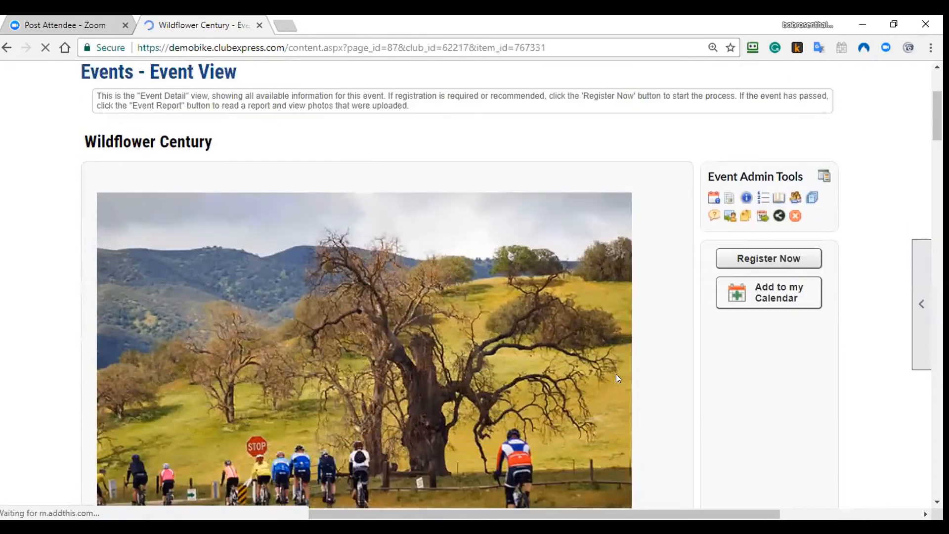
scroll(641, 410, "down", 7)
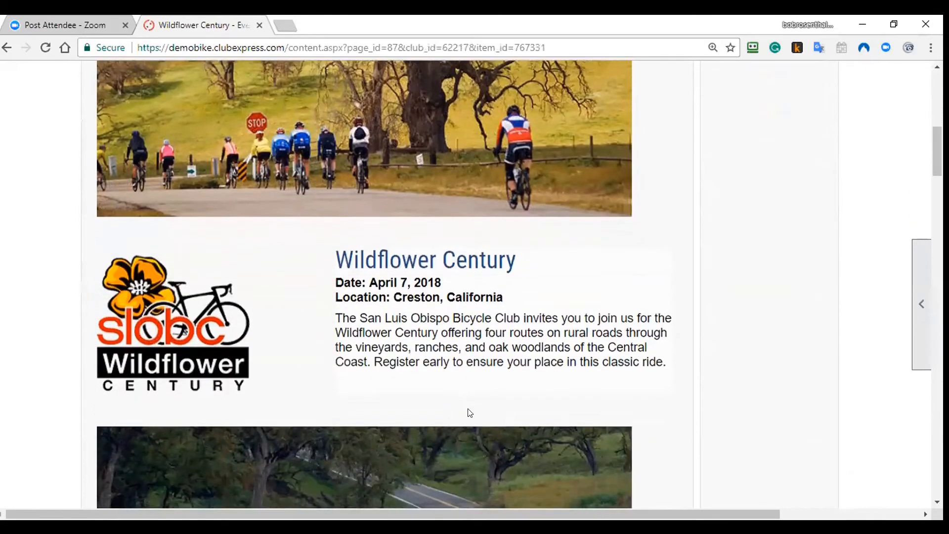
scroll(611, 471, "down", 6)
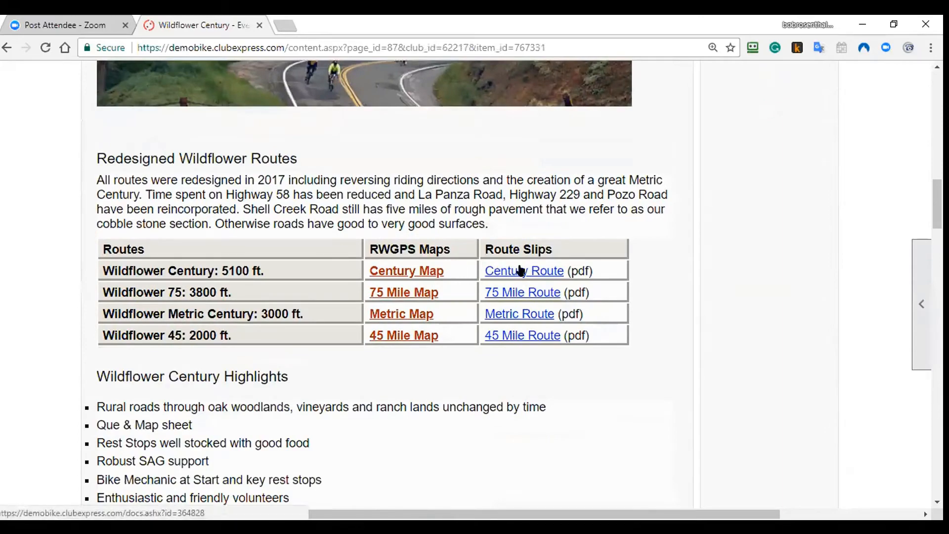
scroll(508, 304, "down", 6)
scroll(336, 371, "up", 1)
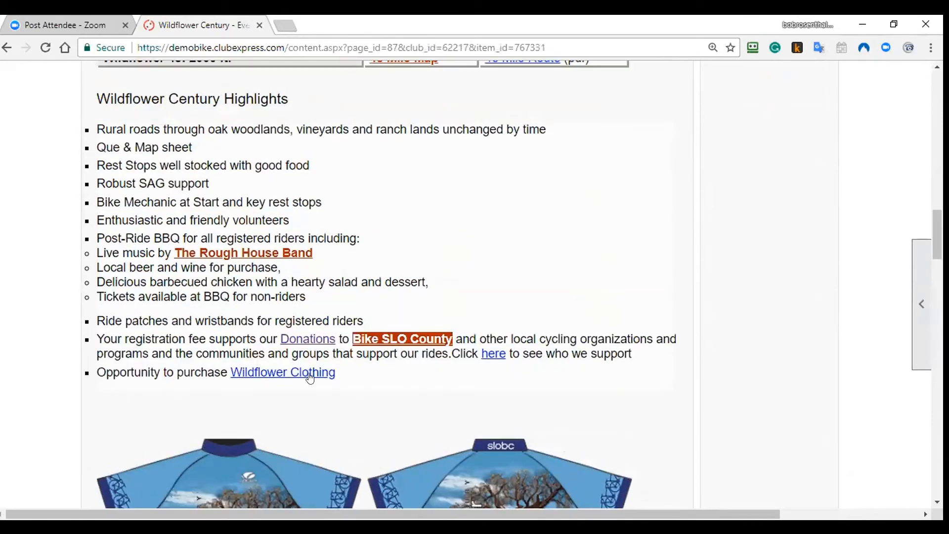
scroll(424, 380, "down", 18)
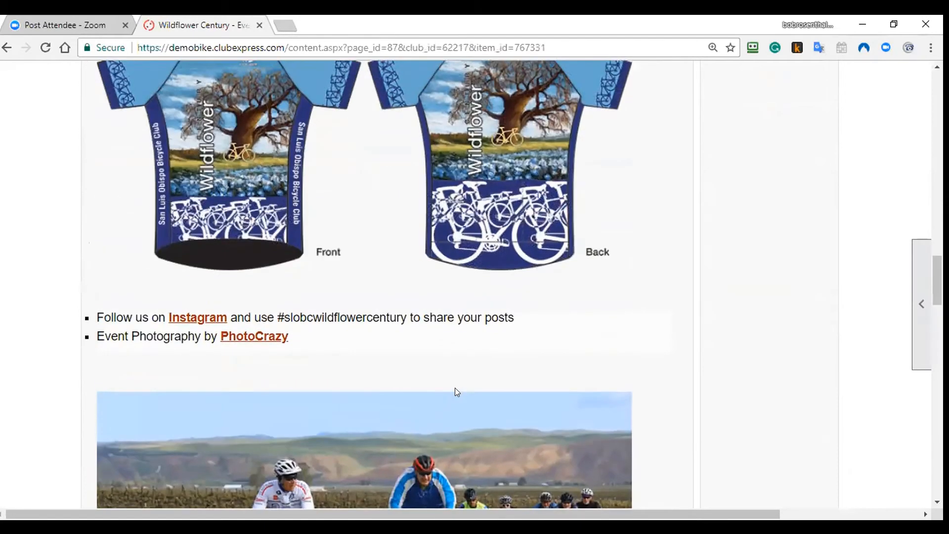
scroll(479, 388, "down", 10)
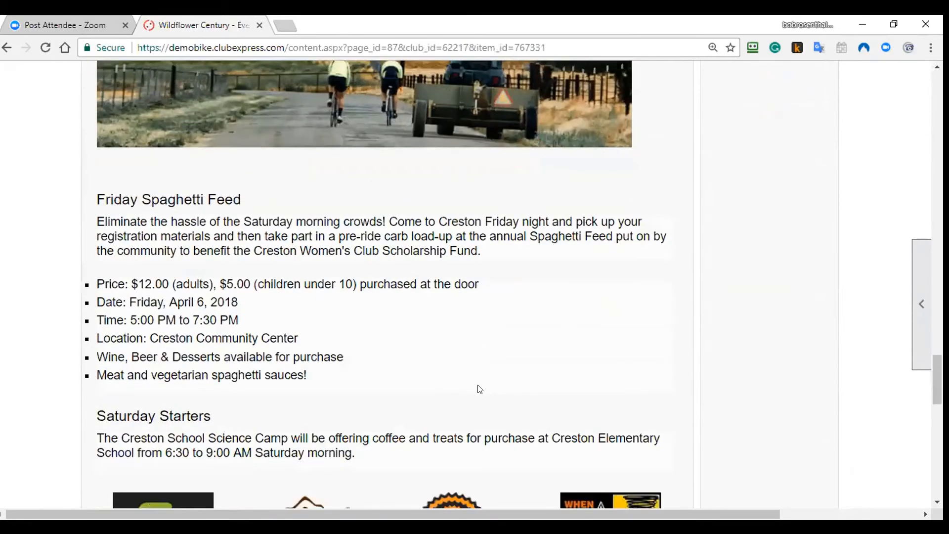
scroll(510, 357, "down", 9)
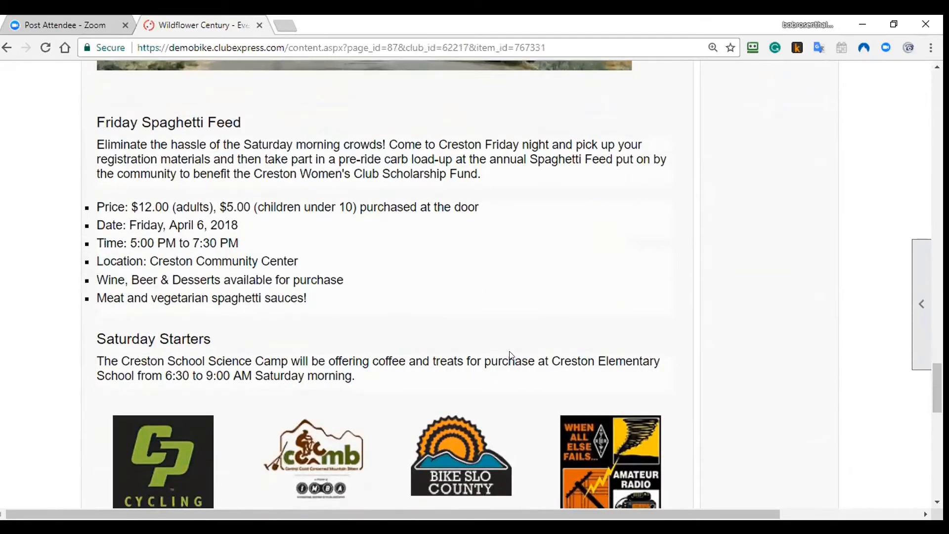
scroll(511, 355, "down", 7)
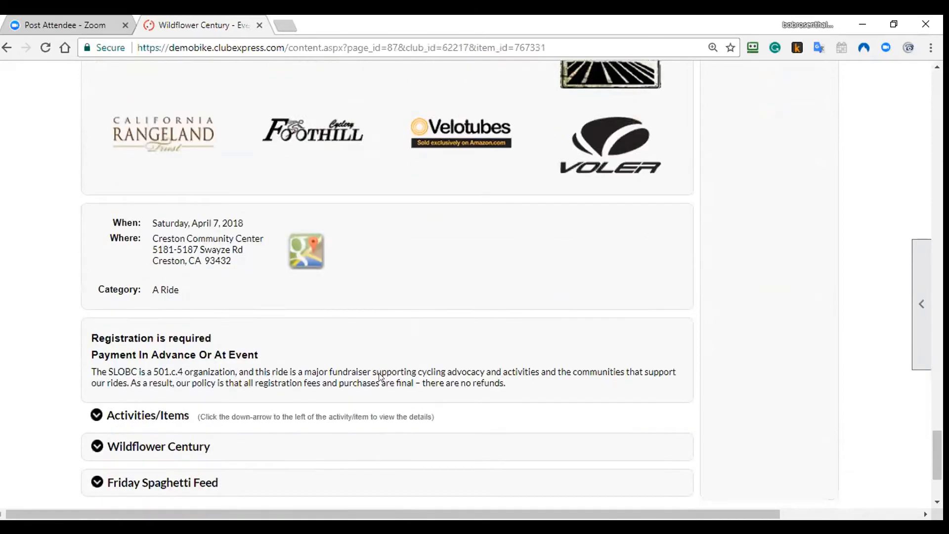
Step: Expand the Activities/Items fees, highlight the $75.00 and late $85.00 Member fees, then return to the top
left_click(97, 339)
scroll(321, 343, "down", 5)
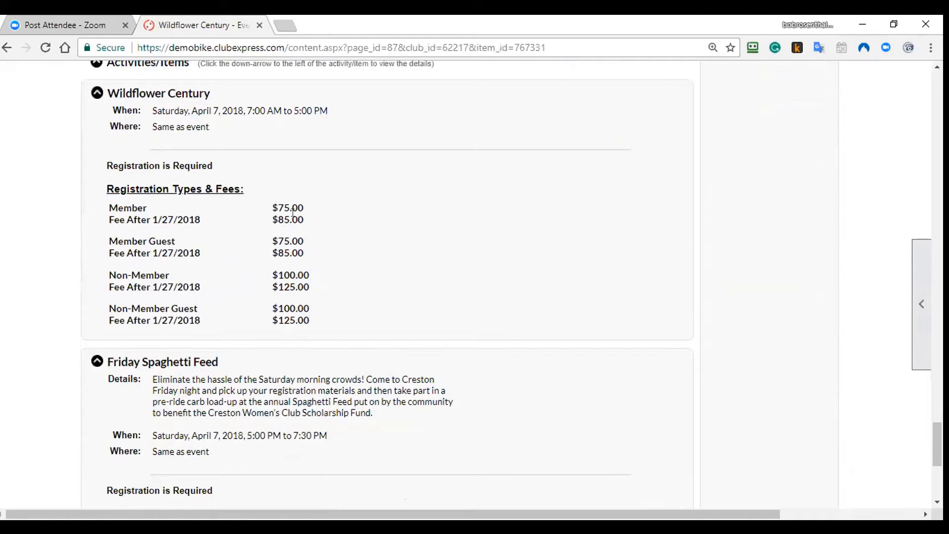
left_click_drag(301, 209, 309, 220)
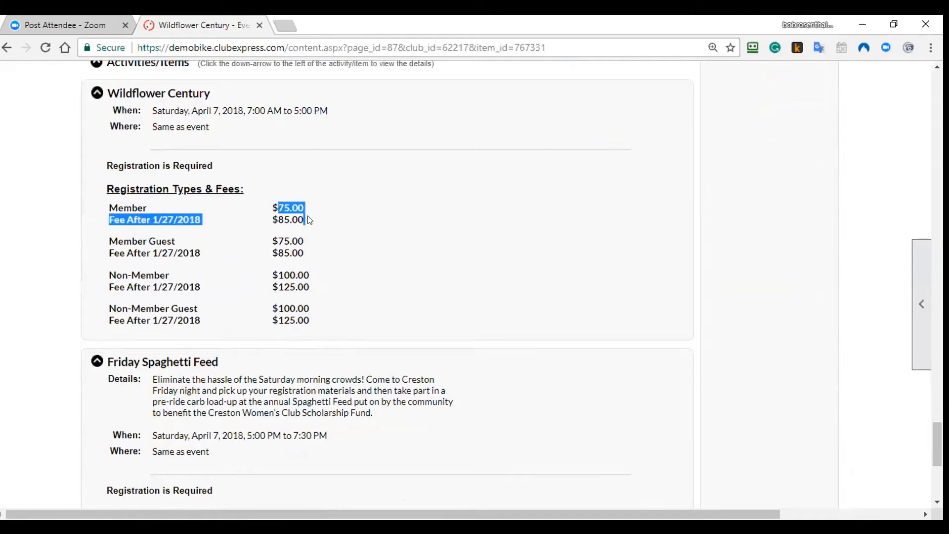
left_click(207, 281)
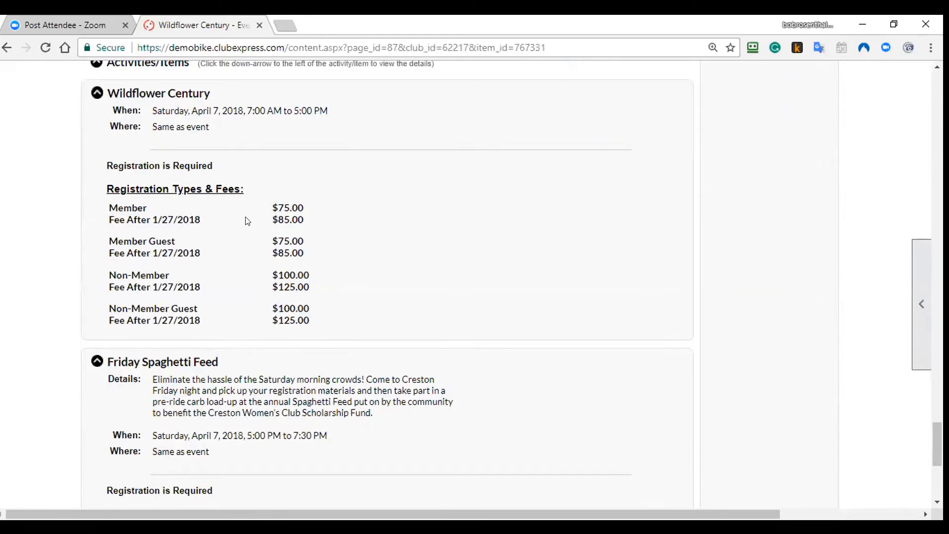
double_click(288, 216)
left_click(280, 220)
scroll(343, 276, "down", 4)
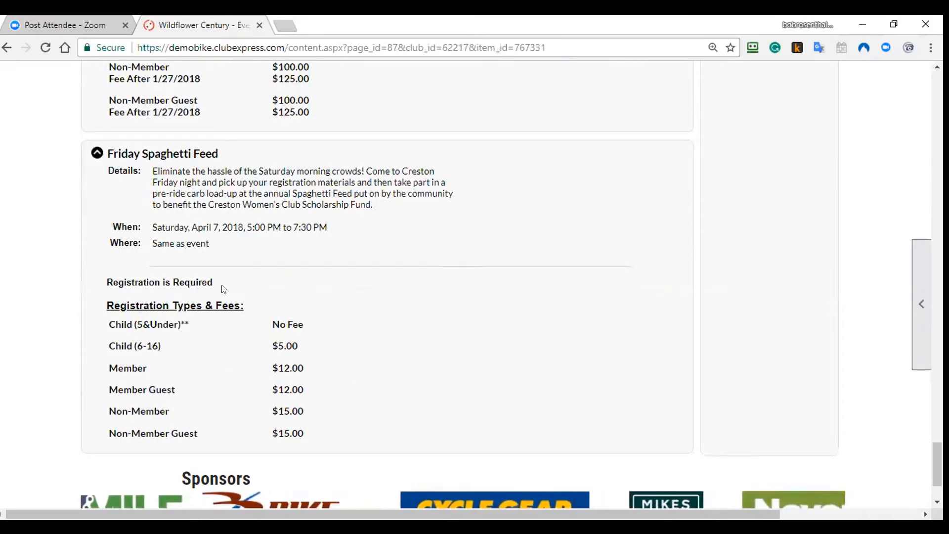
scroll(420, 263, "up", 10)
scroll(812, 323, "up", 8)
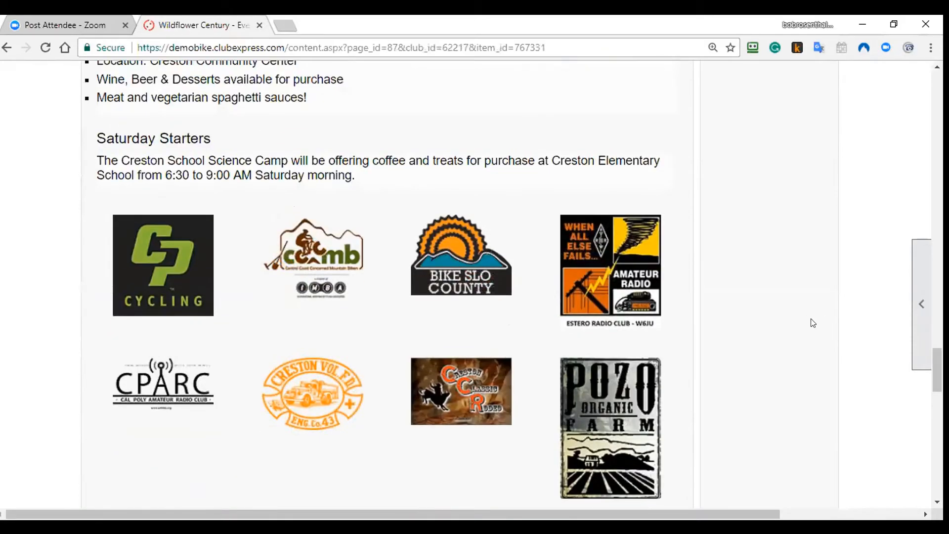
scroll(910, 346, "up", 15)
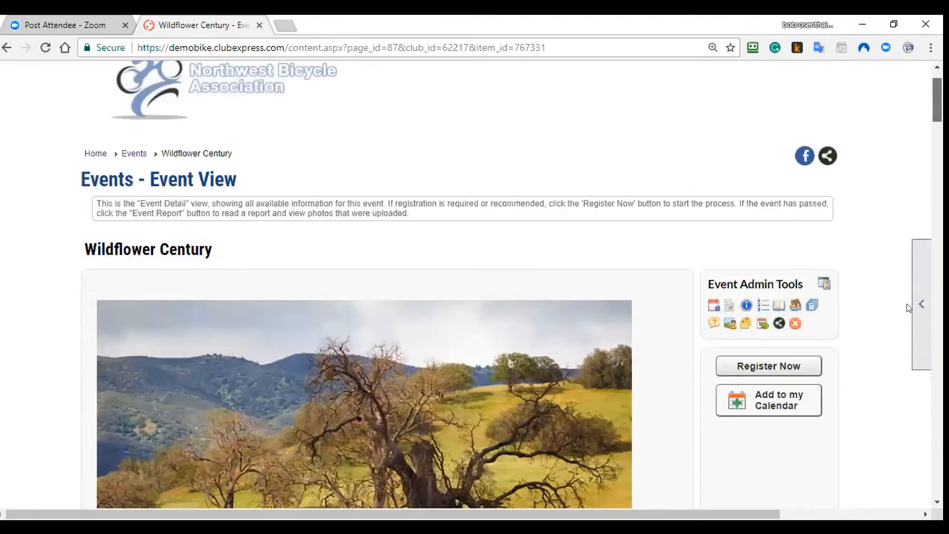
Step: Start a Wildflower Century registration and choose to sign up a non-member
left_click(783, 366)
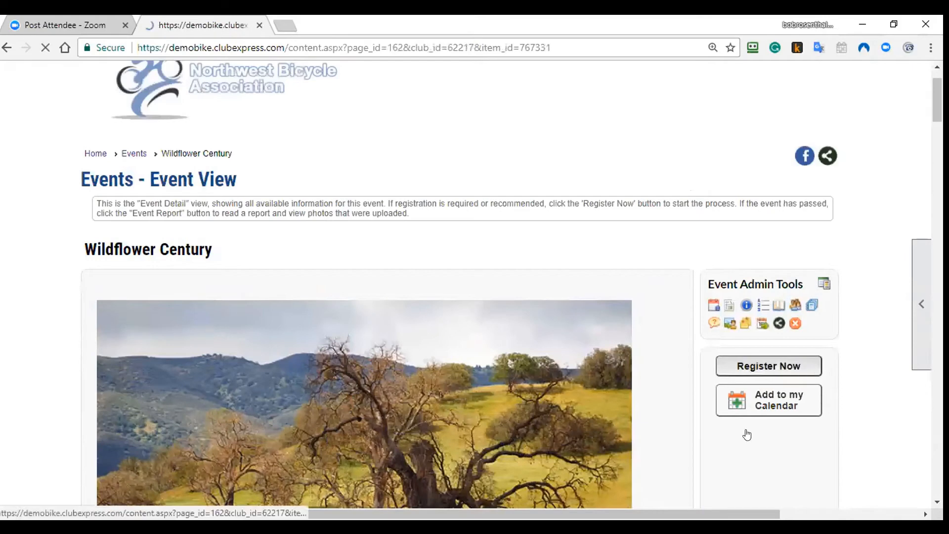
scroll(368, 411, "down", 3)
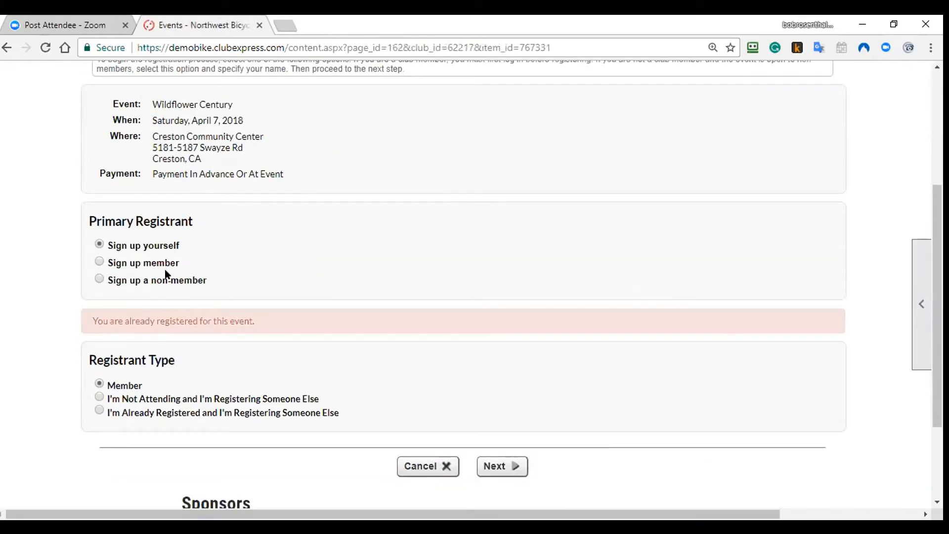
left_click(99, 279)
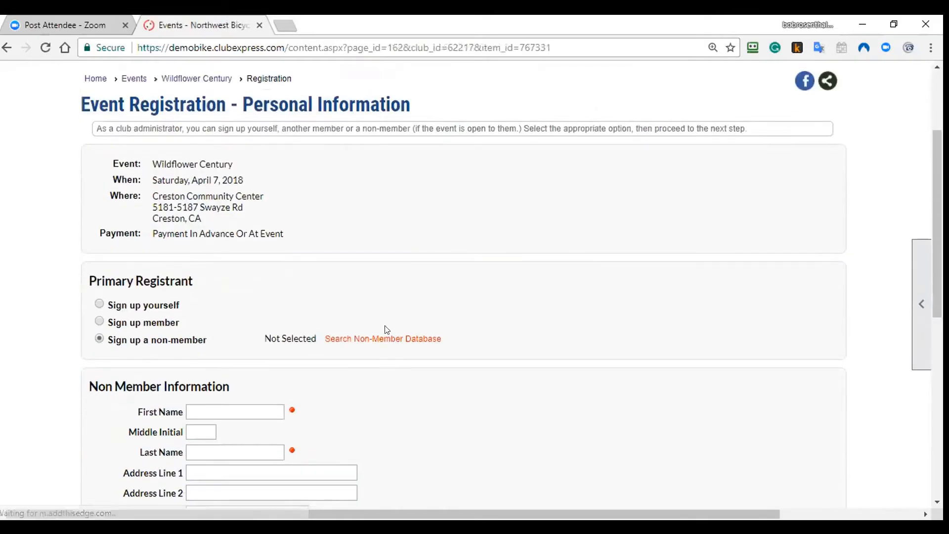
scroll(375, 345, "down", 4)
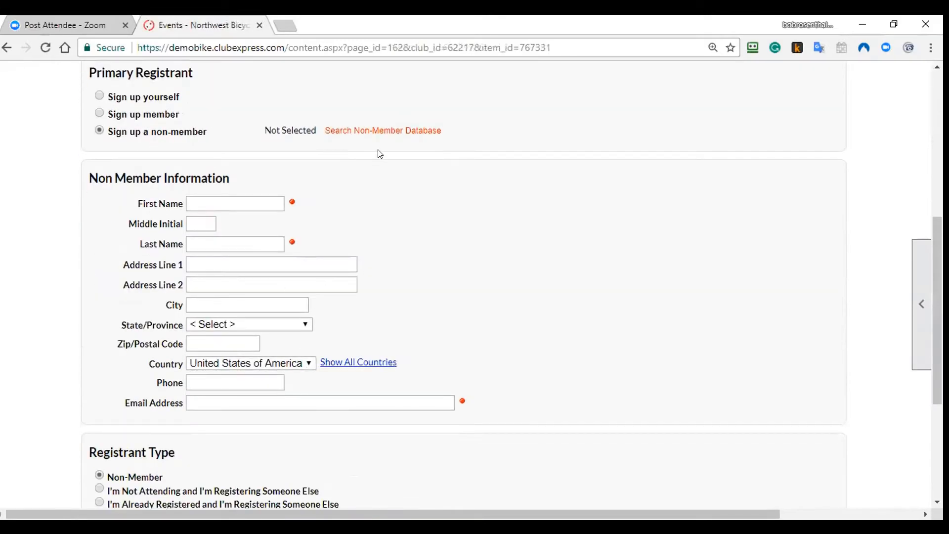
Step: Select the registrant from the non-member database and continue to the guests step
left_click(385, 131)
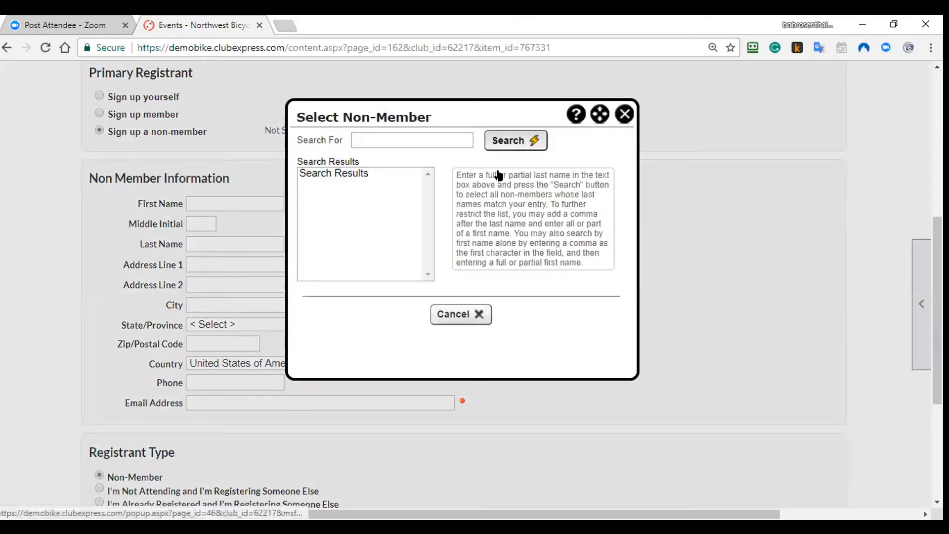
left_click(515, 140)
left_click(373, 171)
left_click(419, 313)
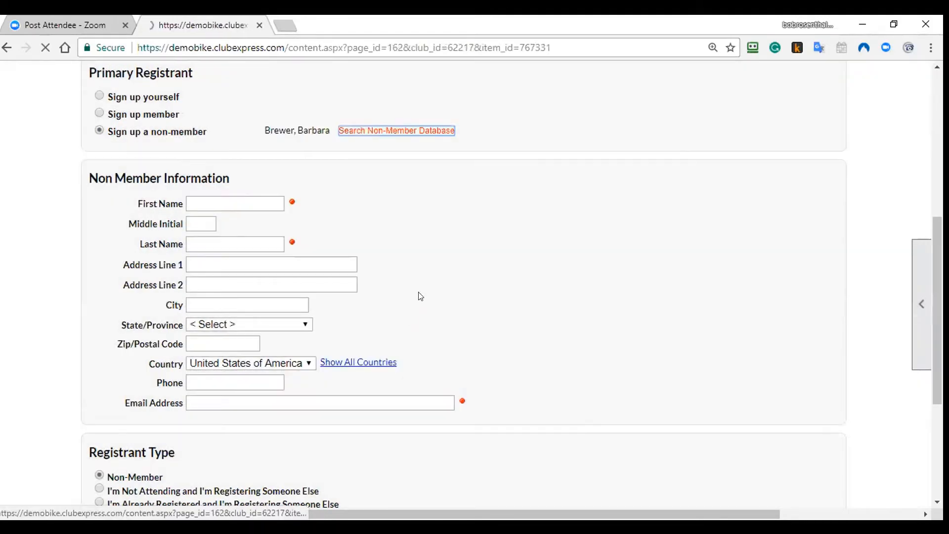
scroll(429, 270, "down", 6)
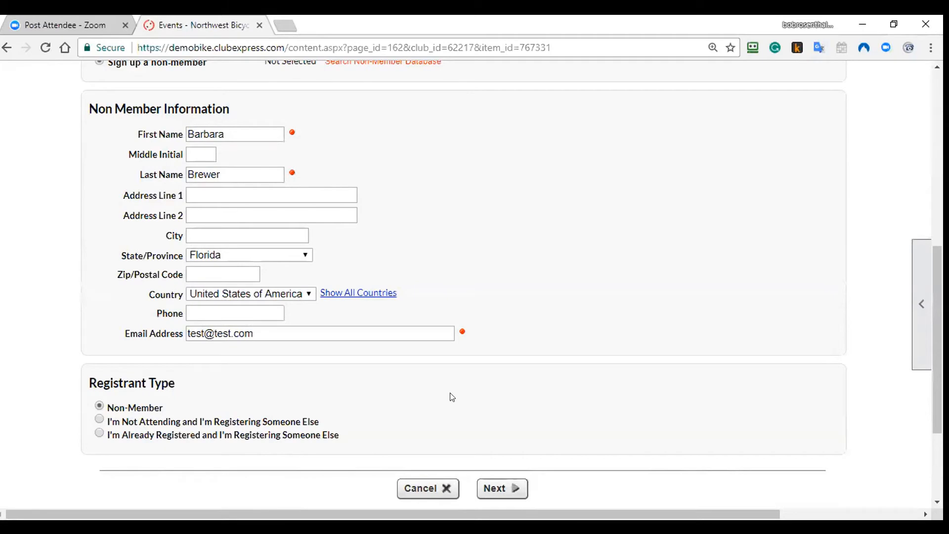
left_click(489, 488)
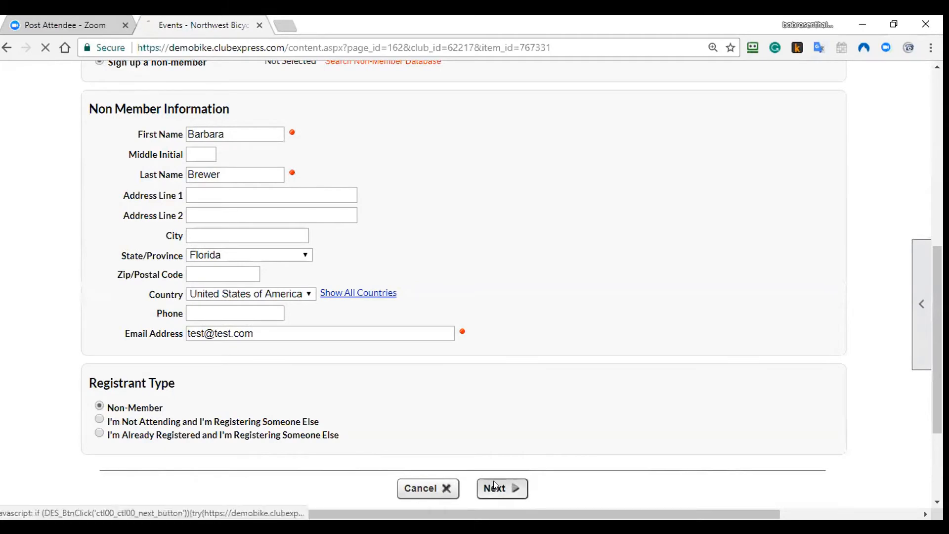
scroll(428, 363, "down", 4)
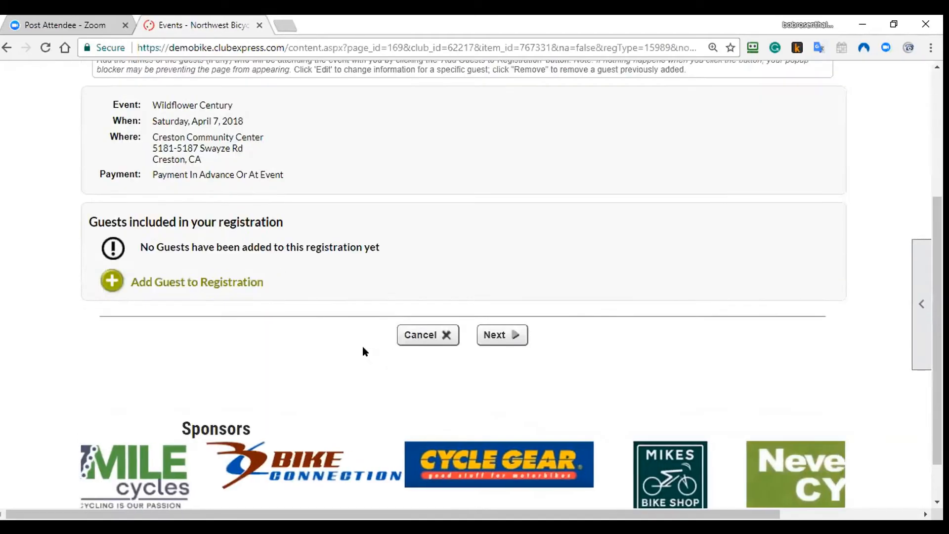
Step: Open the Add Guest form, cancel it without adding anyone, and continue past guests
left_click(225, 282)
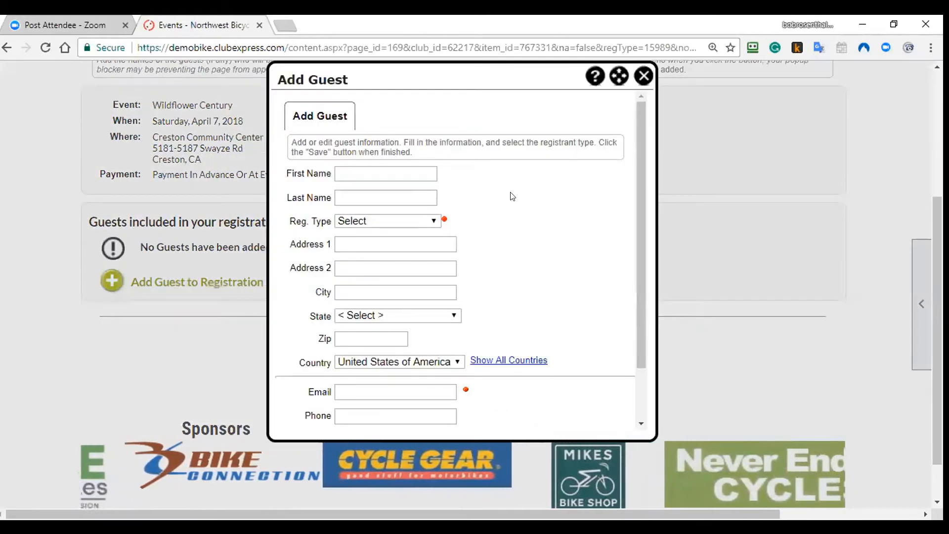
scroll(396, 247, "down", 4)
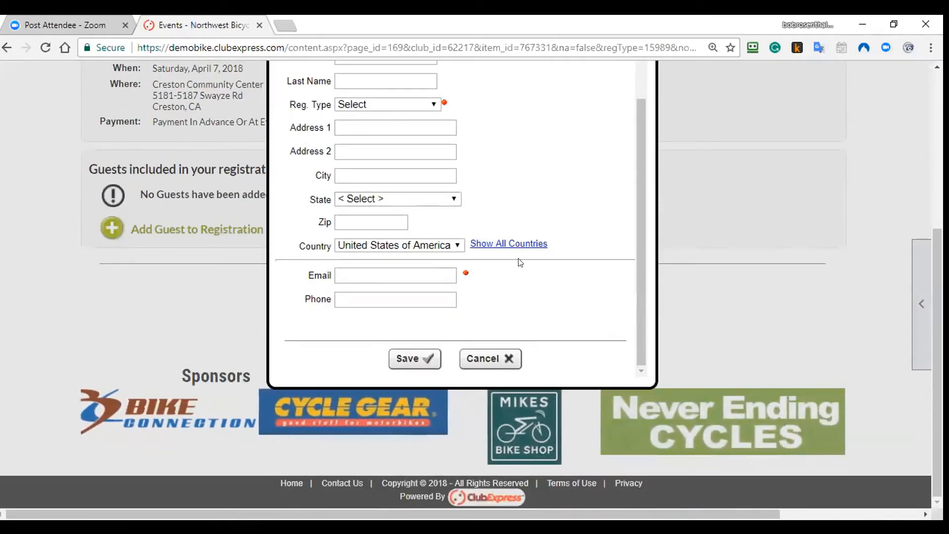
left_click(493, 354)
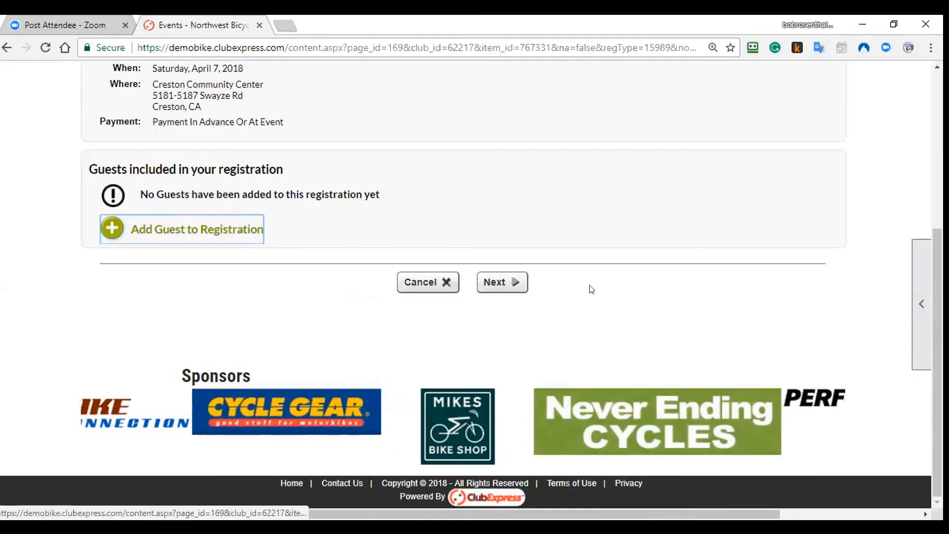
left_click(514, 281)
Step: Select both Wildflower Century and the Friday Spaghetti Feed, totalling $140.00, and go on to the waiver
scroll(599, 291, "down", 5)
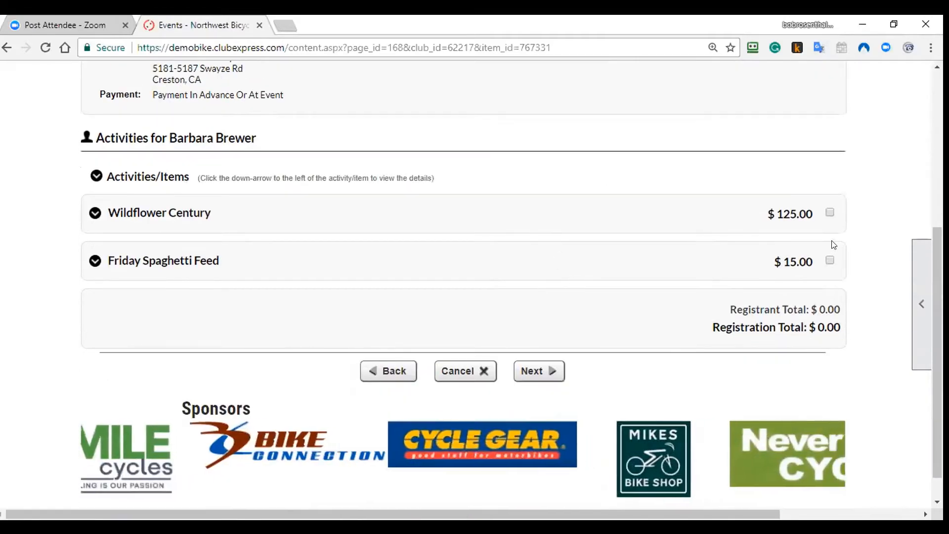
left_click(830, 212)
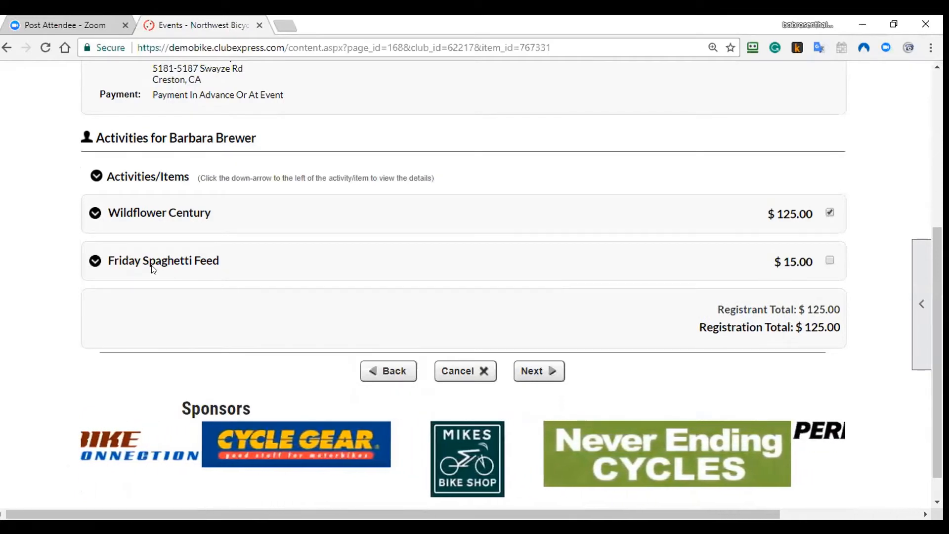
left_click(830, 261)
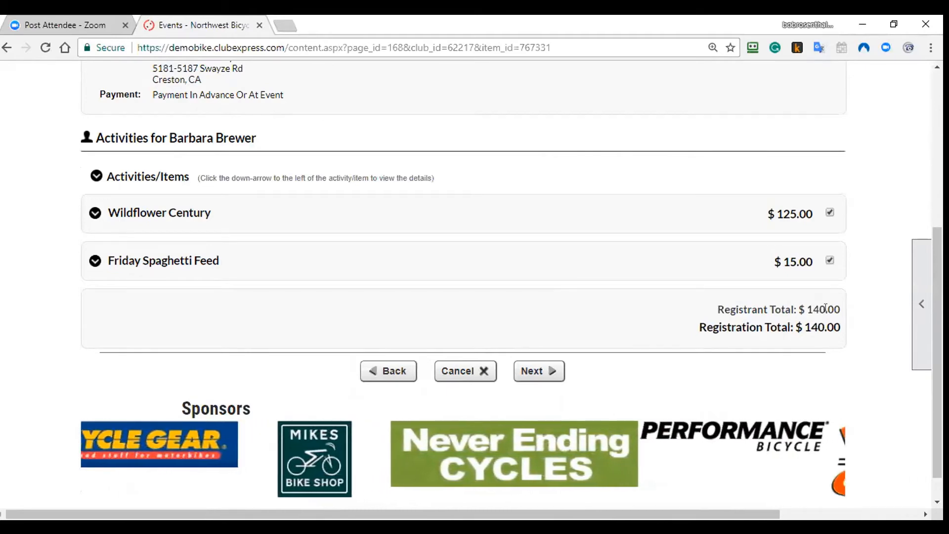
left_click(562, 371)
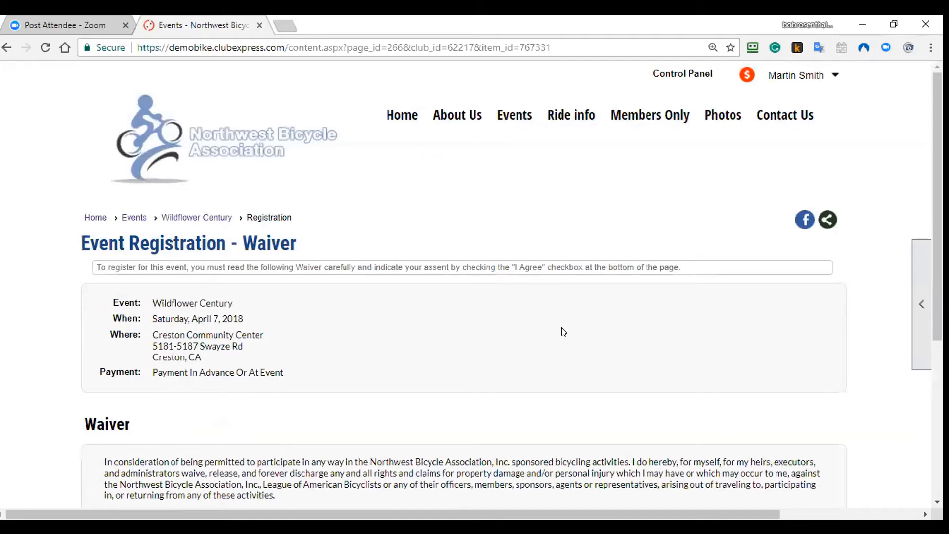
Step: Accept the waiver for everyone after a warning and page reload, then continue to the summary
scroll(561, 331, "down", 3)
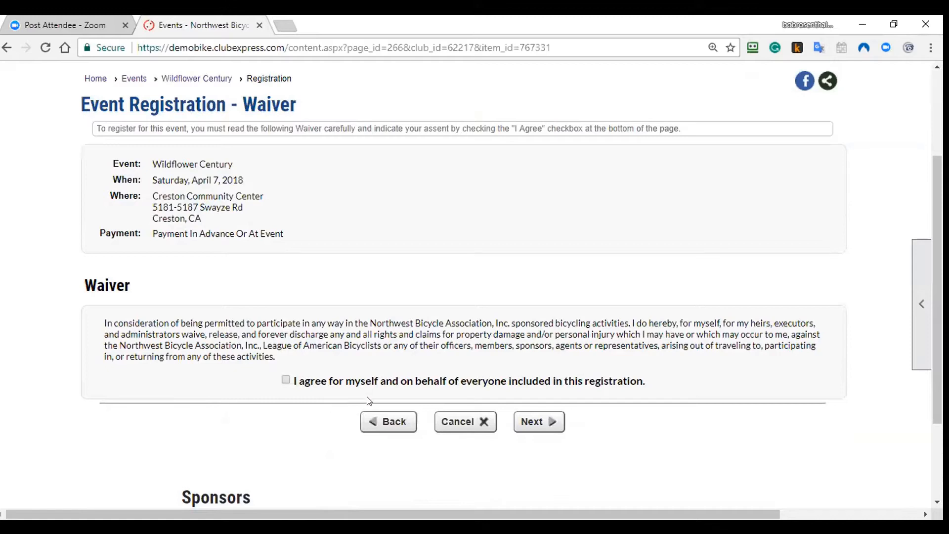
left_click(559, 425)
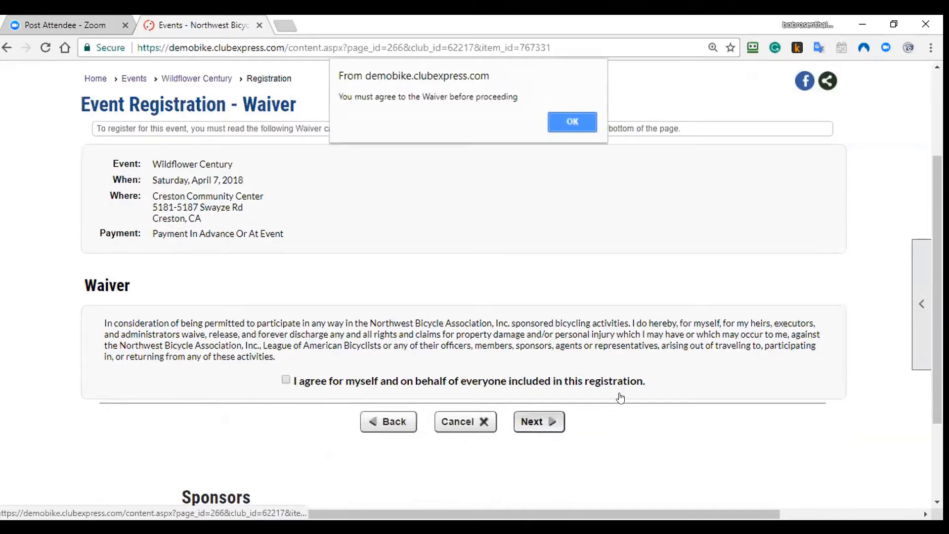
left_click(567, 118)
left_click(571, 46)
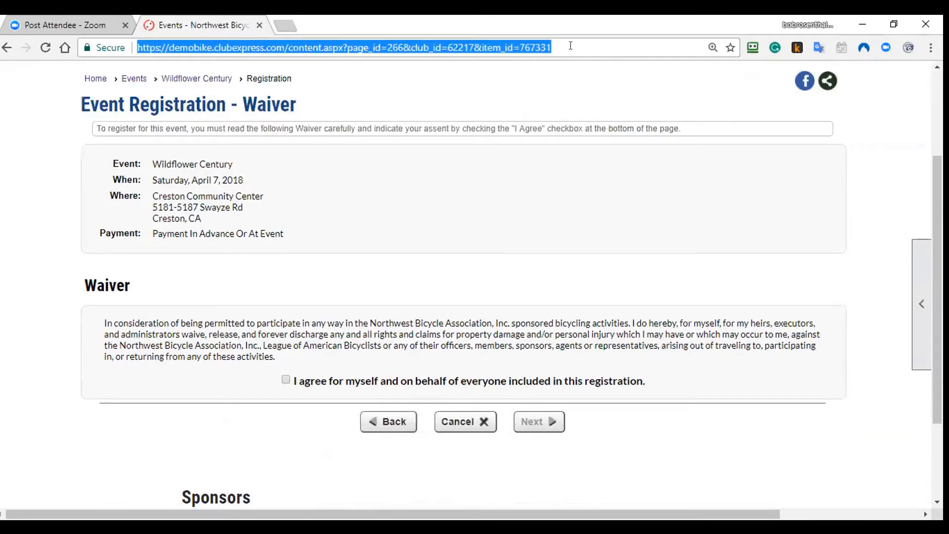
key("Return")
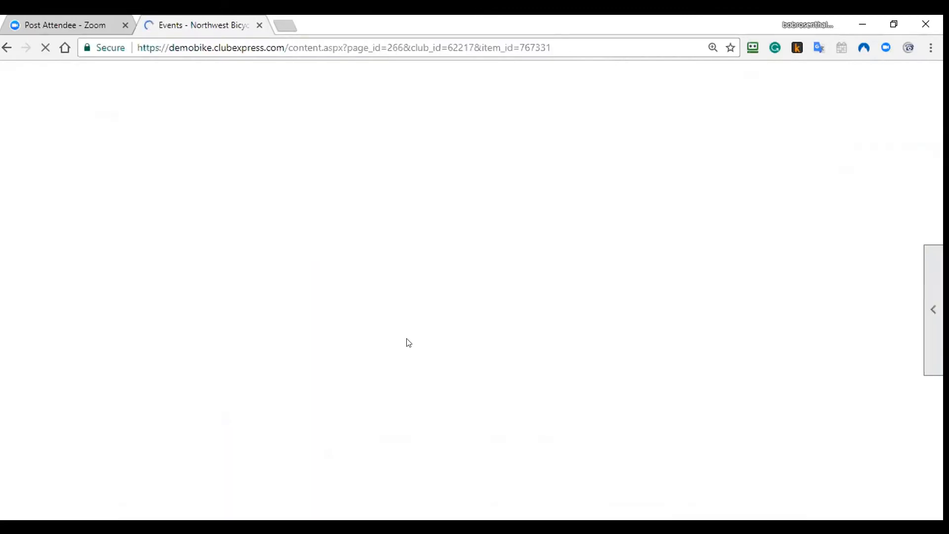
left_click(291, 380)
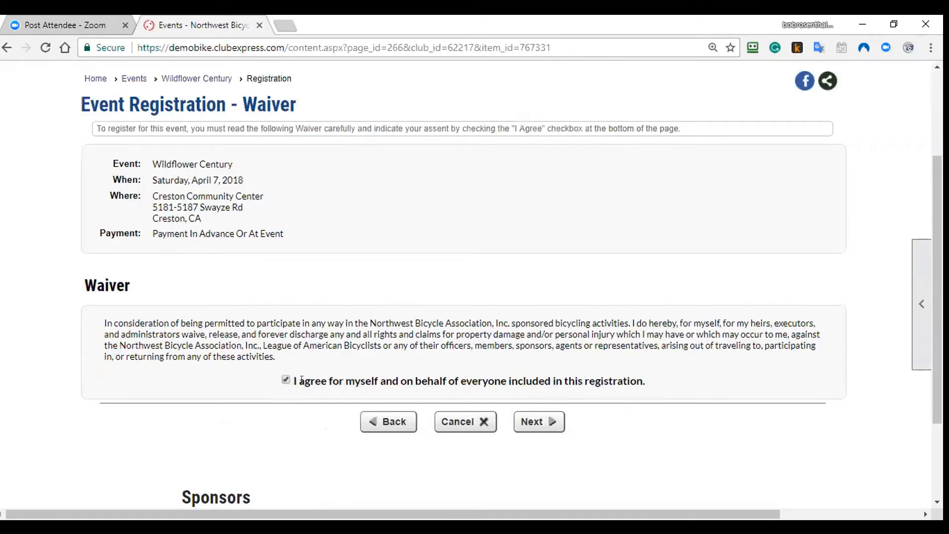
left_click(533, 422)
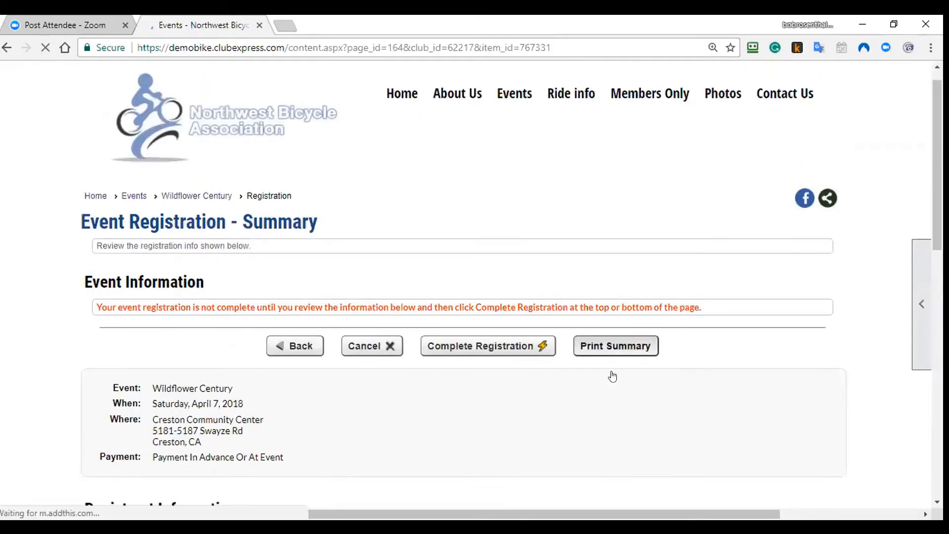
Step: Turn off confirmation emails to the registrant and complete the registration
scroll(609, 374, "down", 6)
scroll(522, 375, "down", 1)
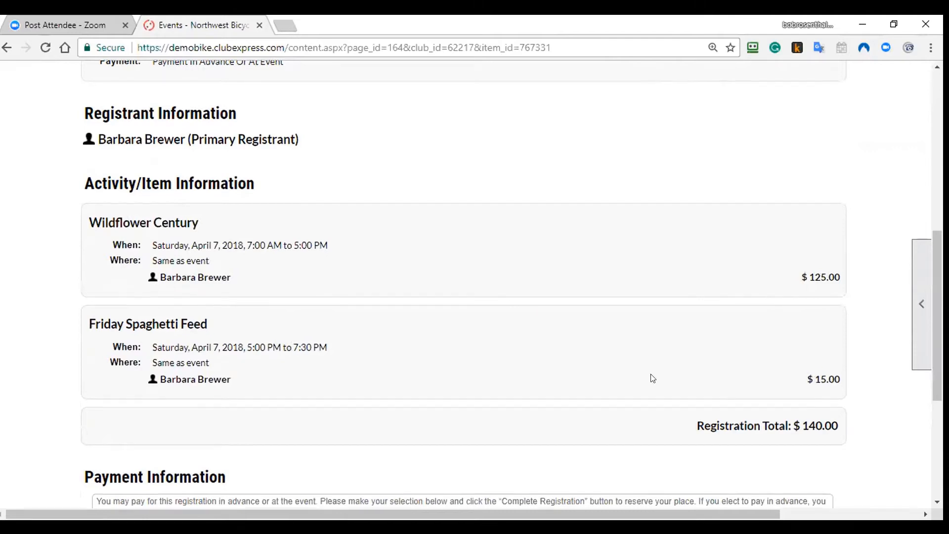
scroll(650, 377, "down", 3)
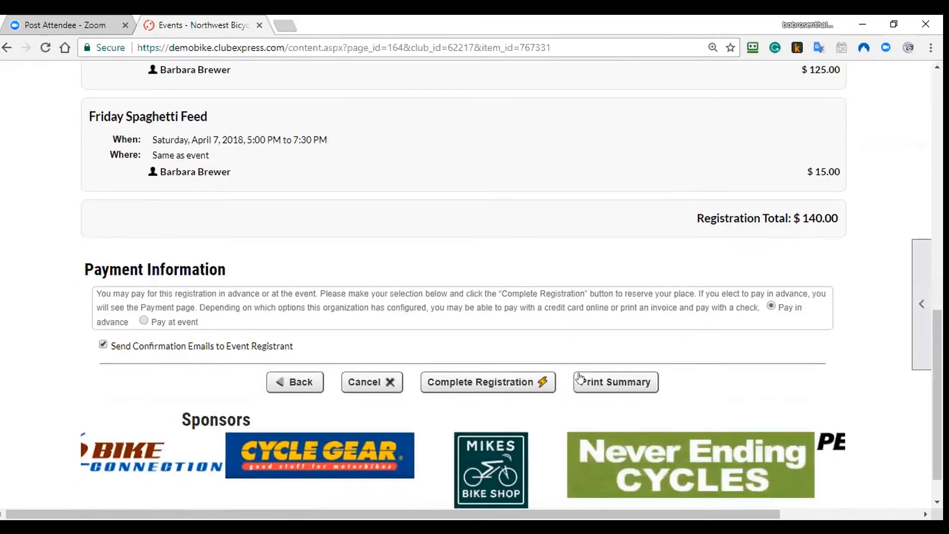
left_click(103, 344)
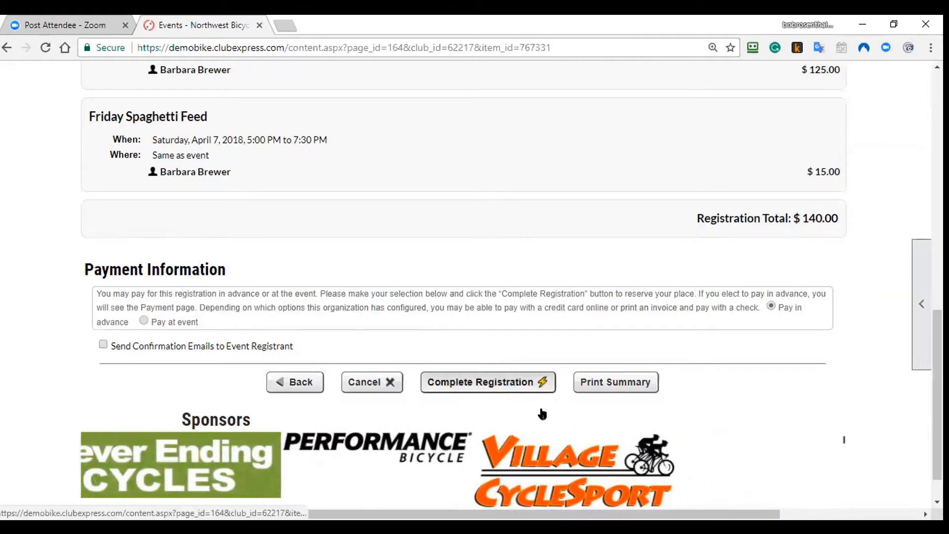
left_click(478, 390)
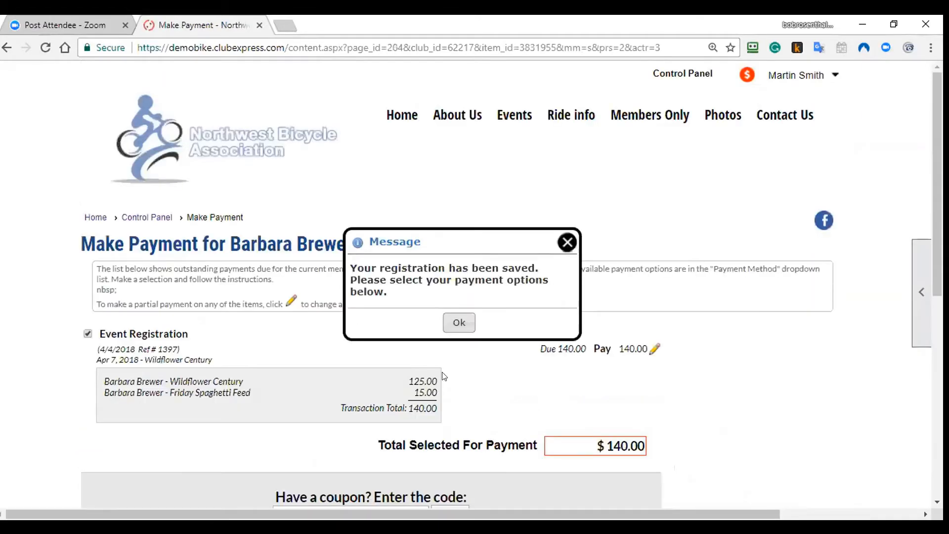
left_click(453, 324)
Step: On the $140.00 Make Payment page, view the payment method choices without picking one
scroll(518, 374, "down", 1)
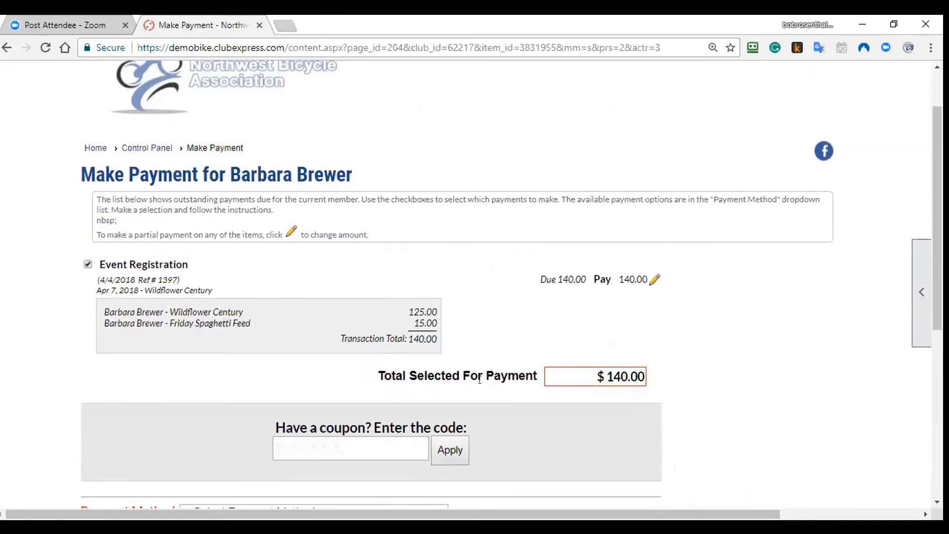
left_click(370, 445)
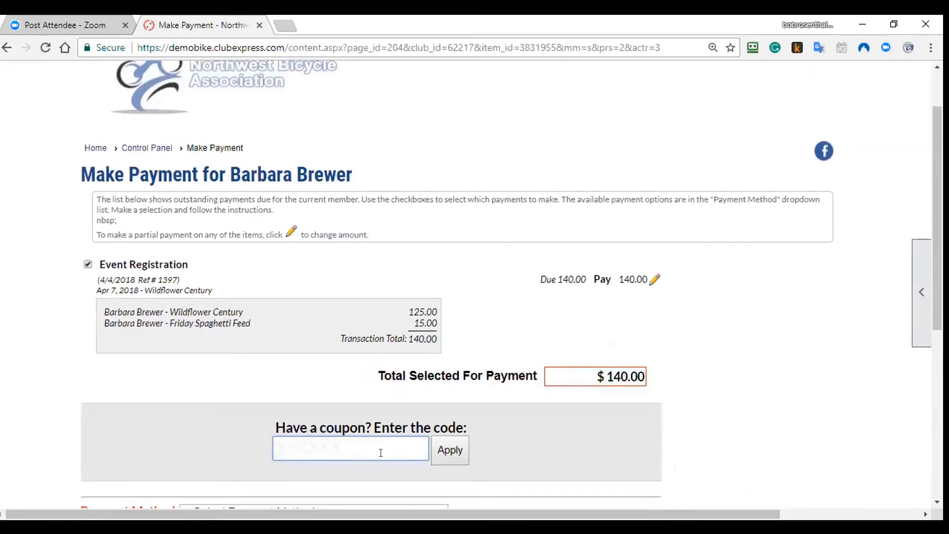
scroll(566, 464, "down", 4)
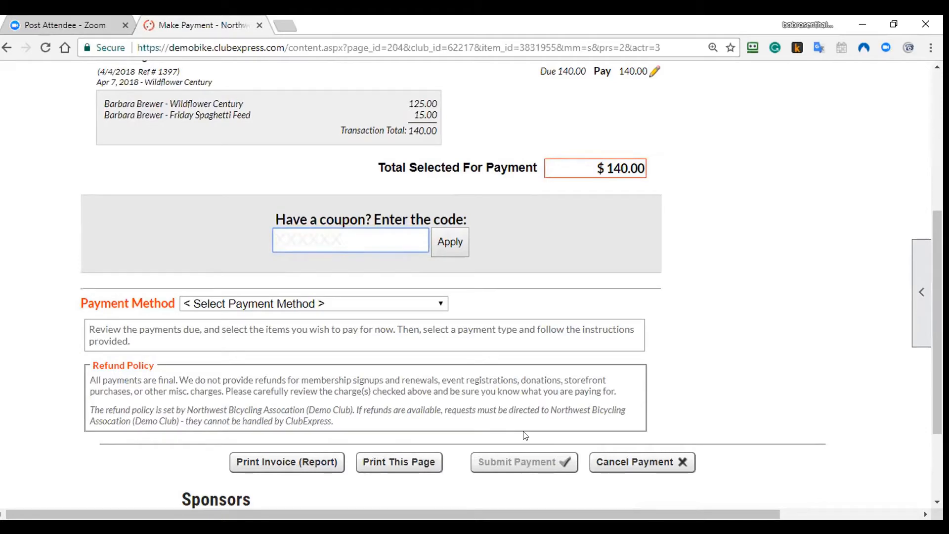
left_click(360, 302)
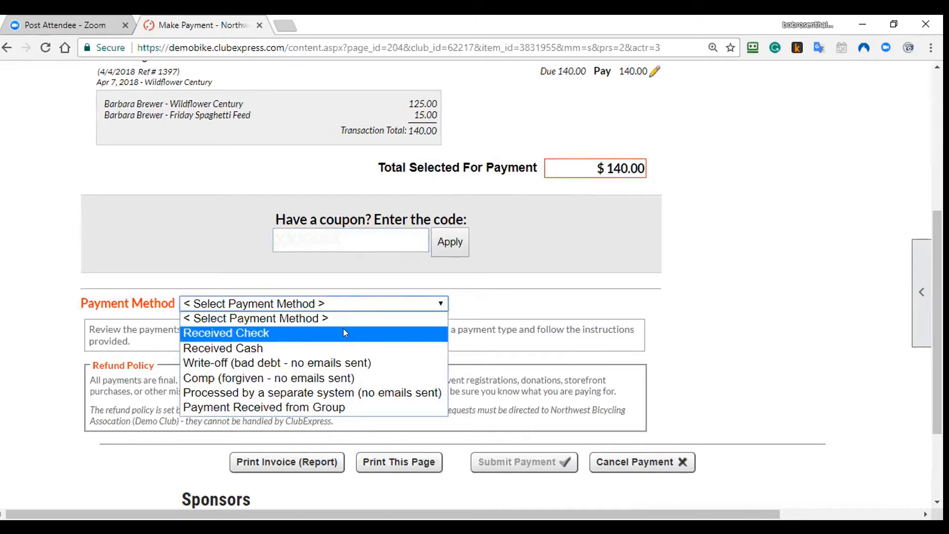
left_click(579, 337)
Step: Cancel the pending payment and open the Wildflower Century Registration Manager
left_click(632, 463)
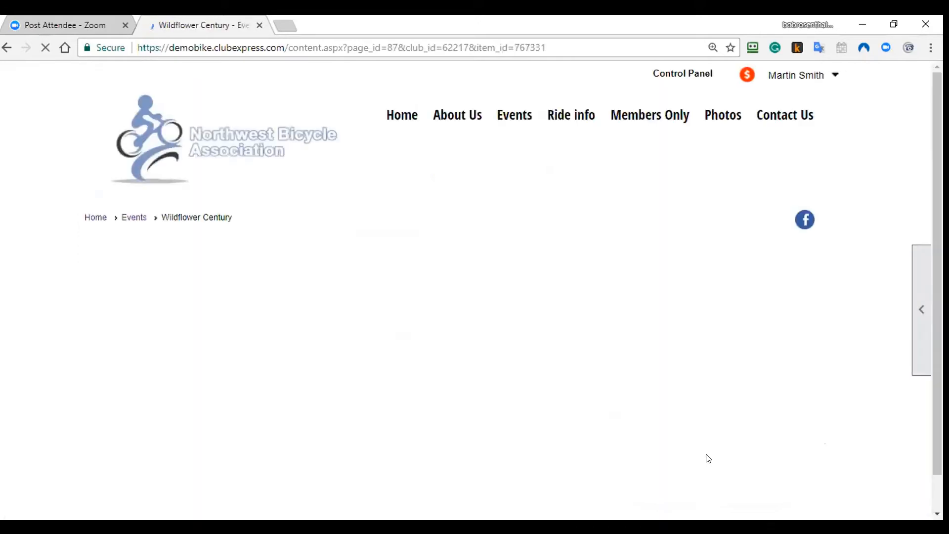
left_click(459, 322)
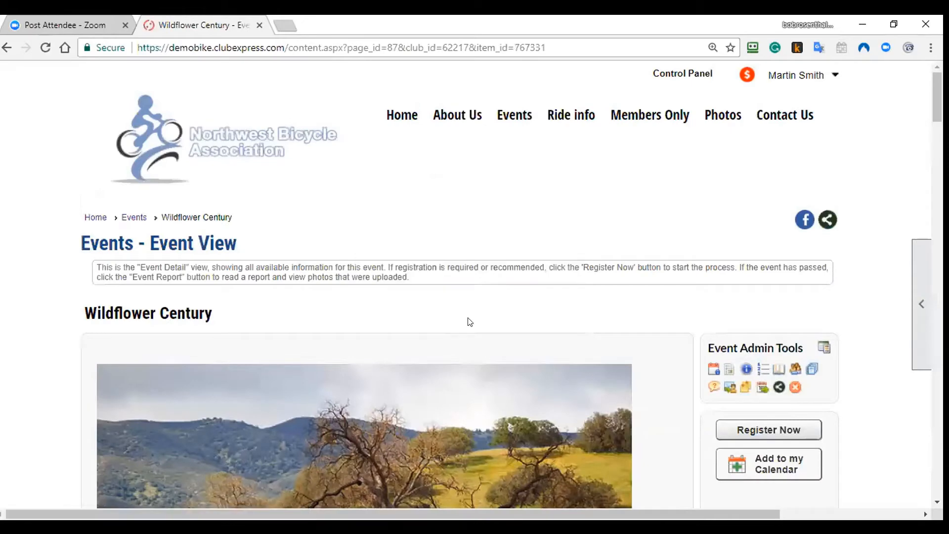
left_click(779, 370)
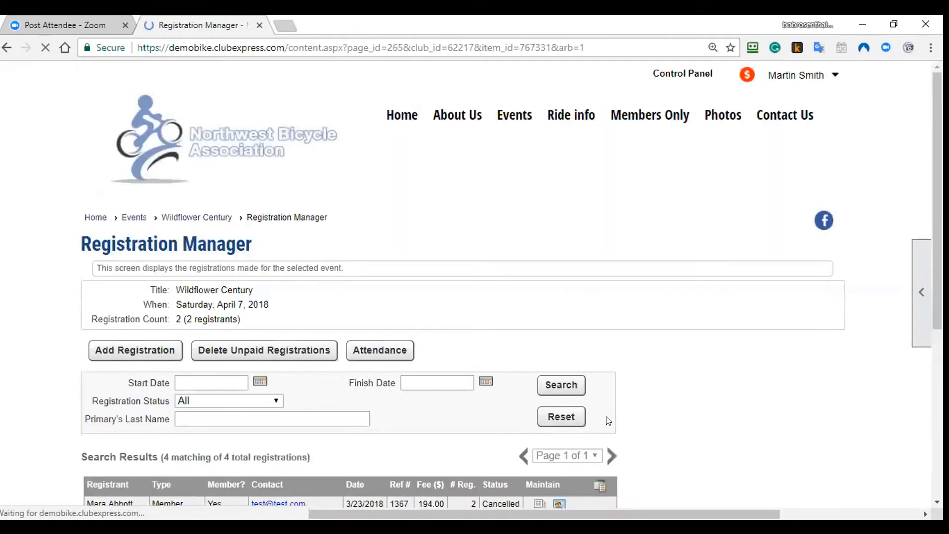
scroll(605, 417, "down", 6)
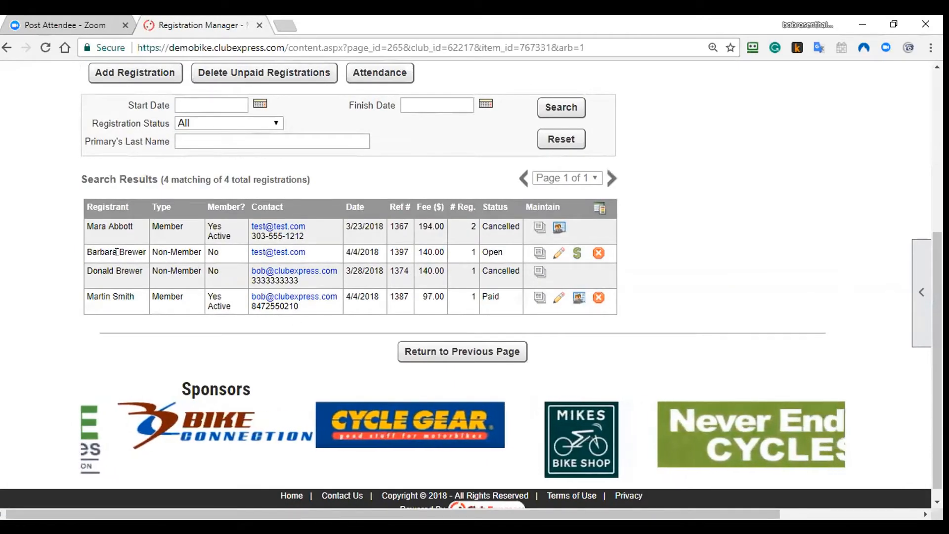
Step: Record a Received Cash payment for the Open $140.00 registration
double_click(492, 252)
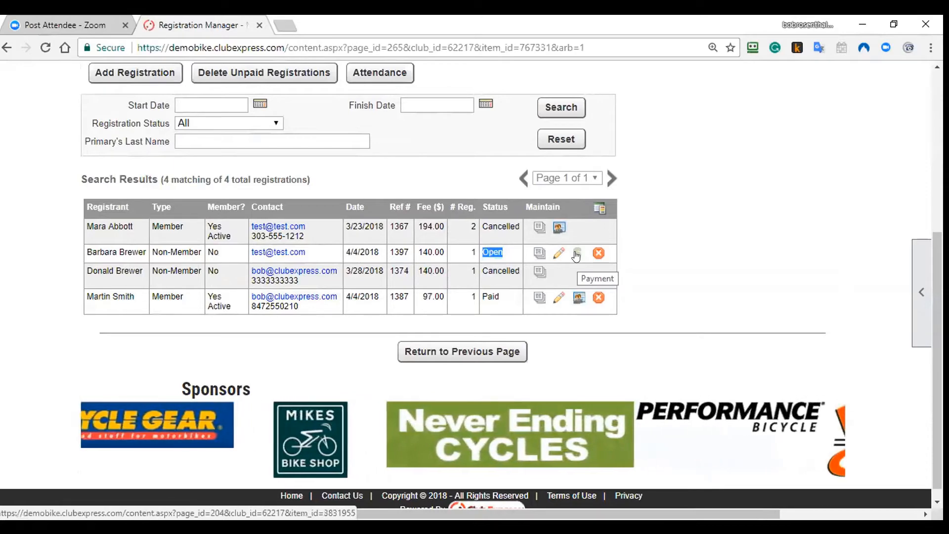
left_click(576, 254)
scroll(211, 393, "down", 3)
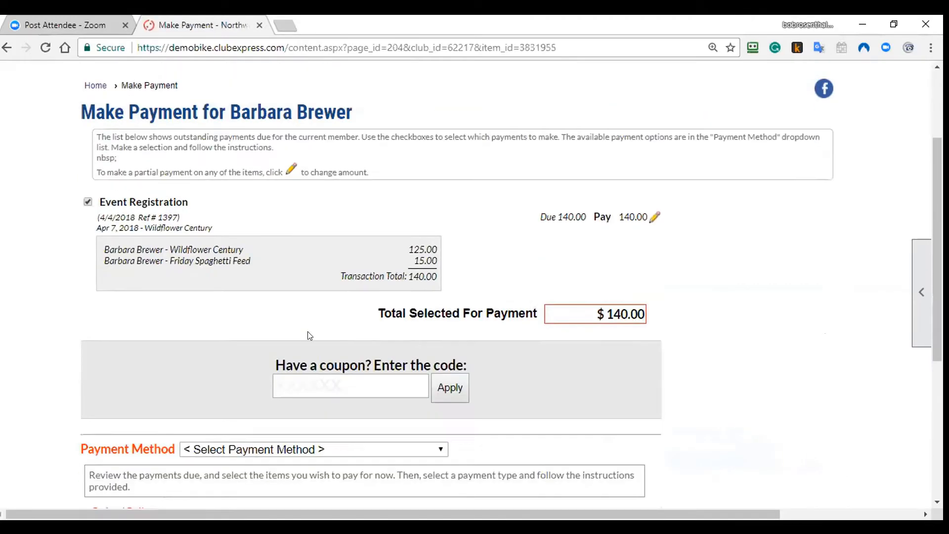
left_click(397, 439)
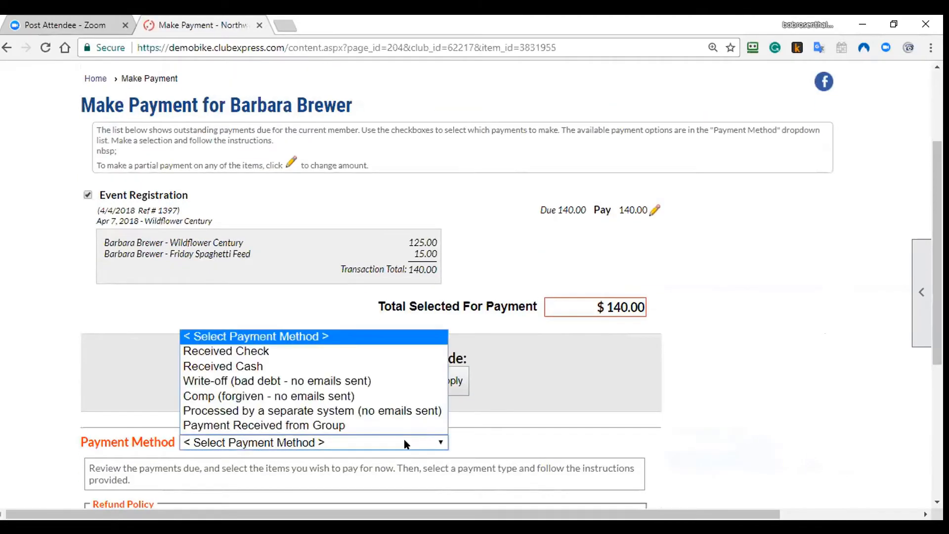
left_click(395, 365)
scroll(502, 376, "down", 5)
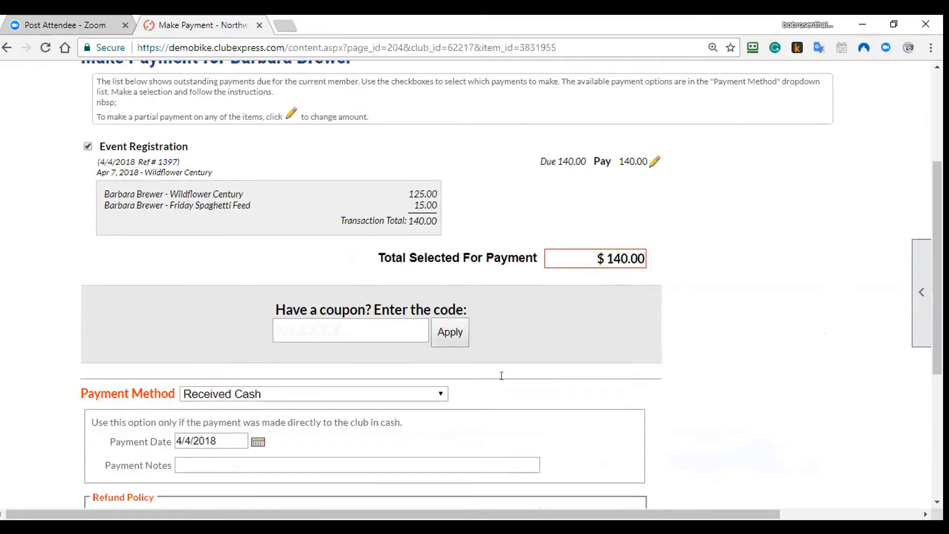
left_click(507, 372)
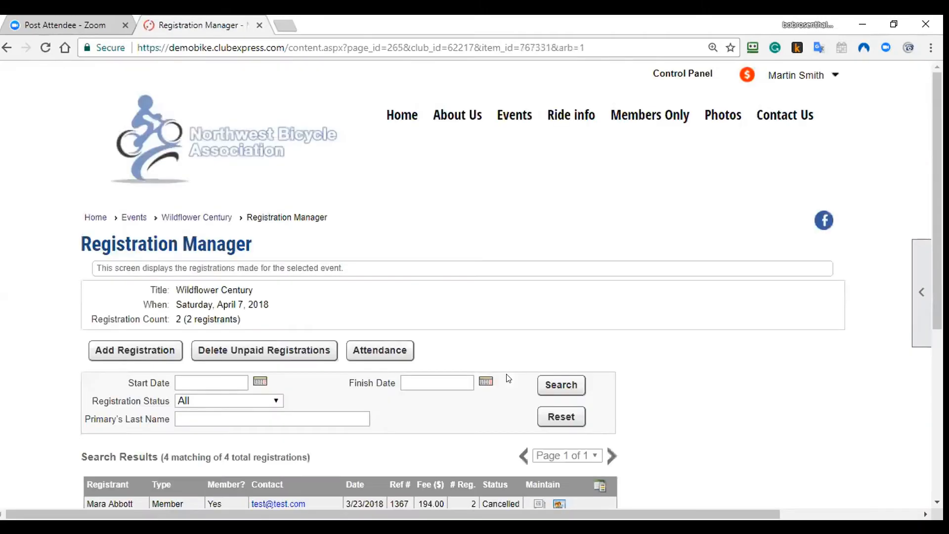
Step: Review the $140.00 paid registration's details, then return to the Wildflower Century event page
scroll(504, 378, "down", 5)
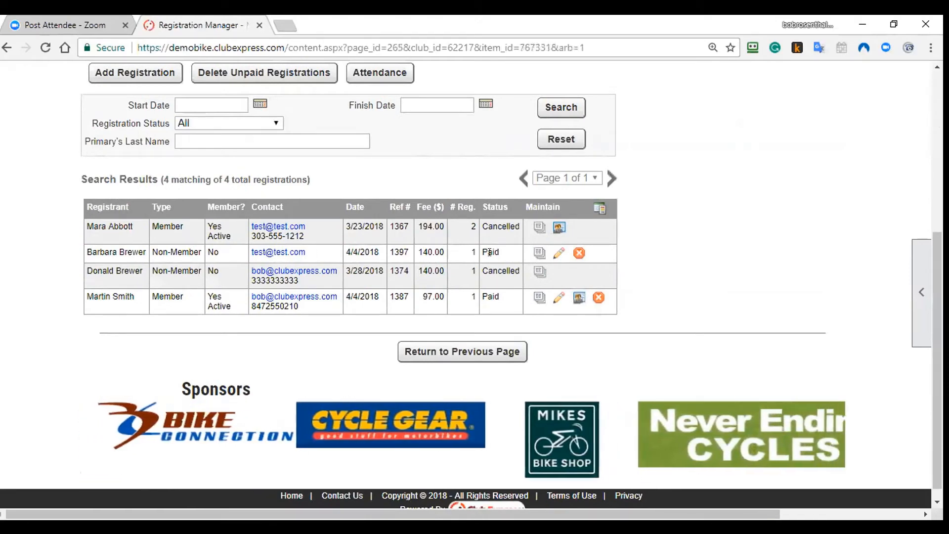
left_click(540, 252)
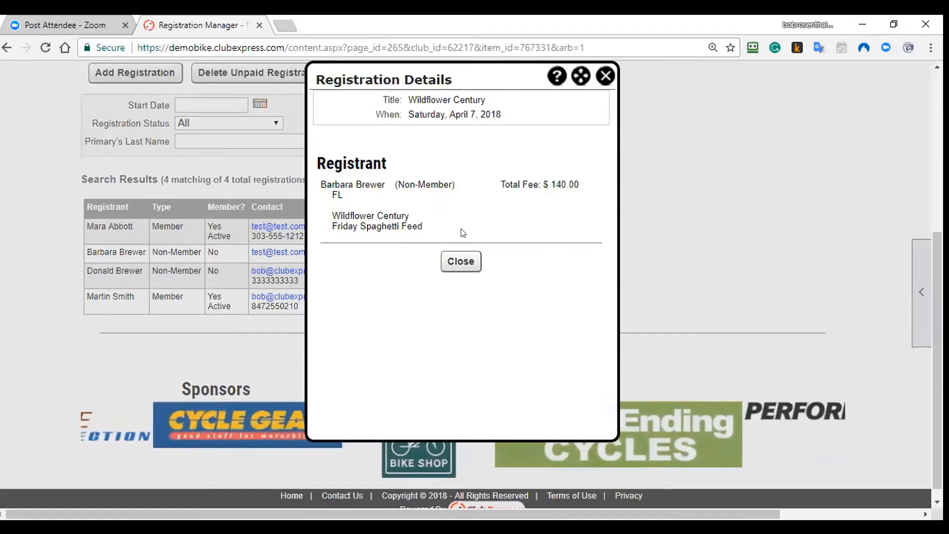
left_click(605, 76)
scroll(398, 174, "up", 4)
scroll(398, 174, "up", 1)
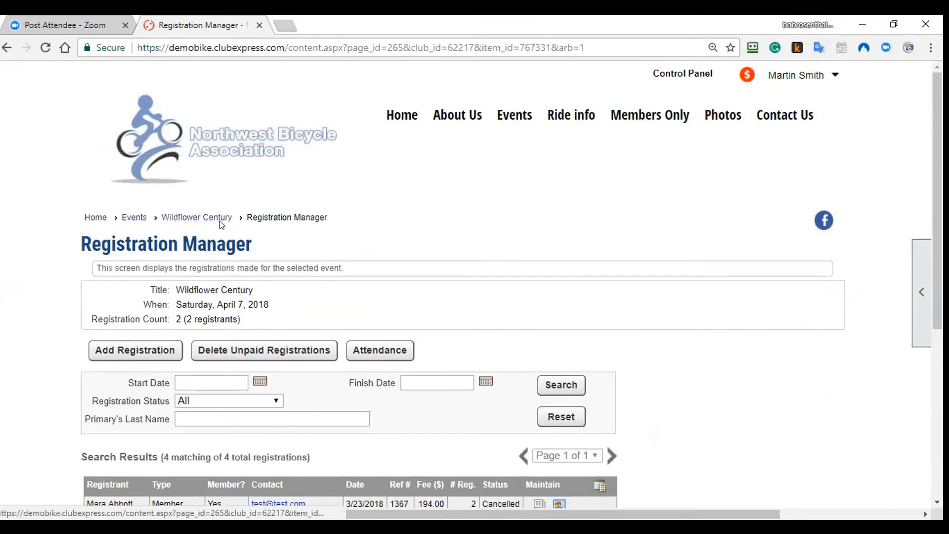
left_click(219, 218)
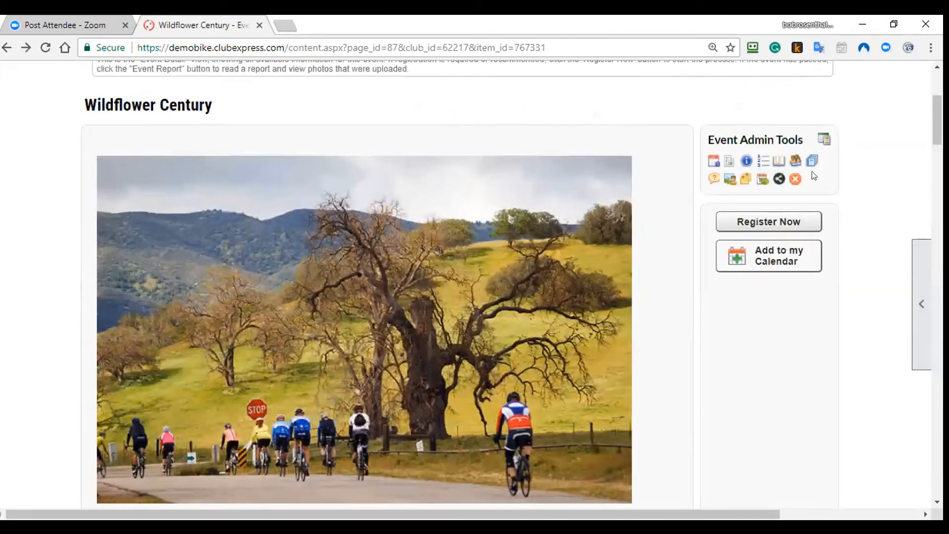
left_click(810, 161)
left_click(399, 217)
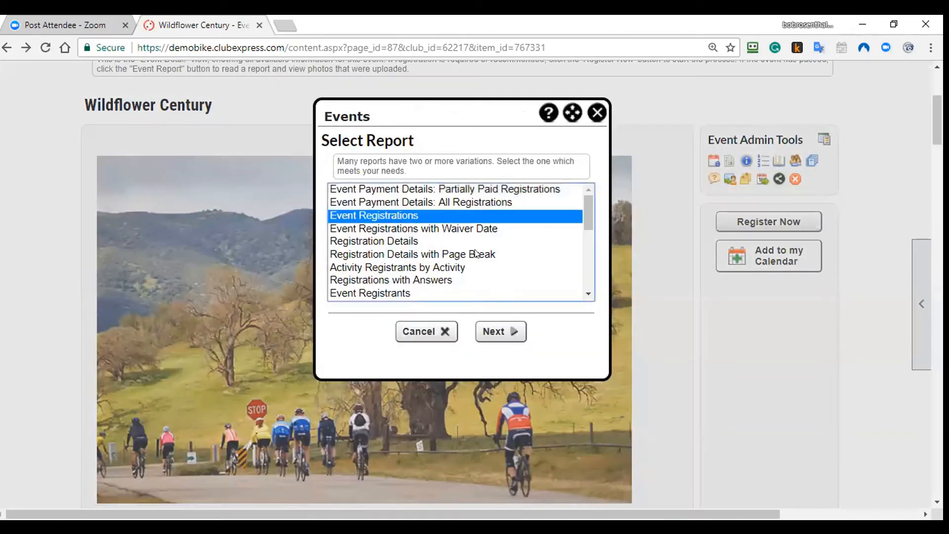
left_click(528, 192)
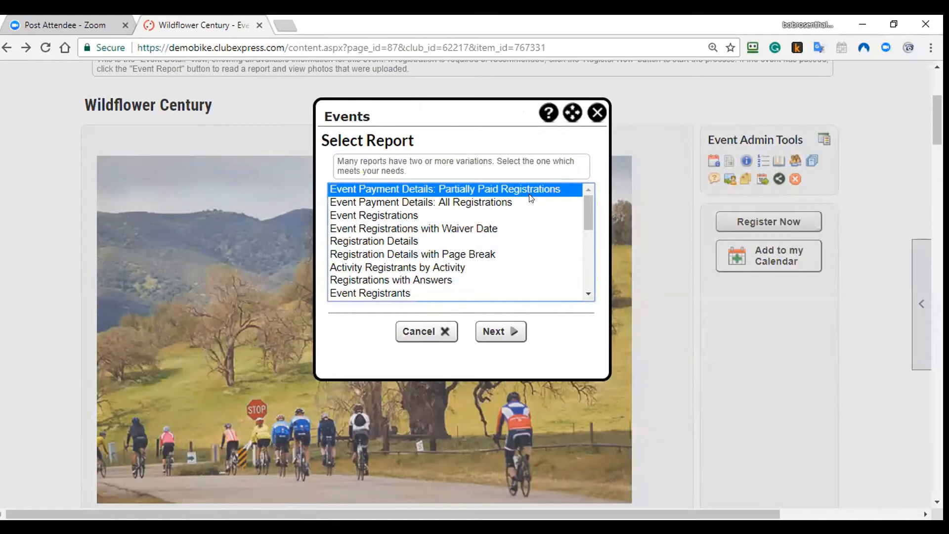
left_click(464, 266)
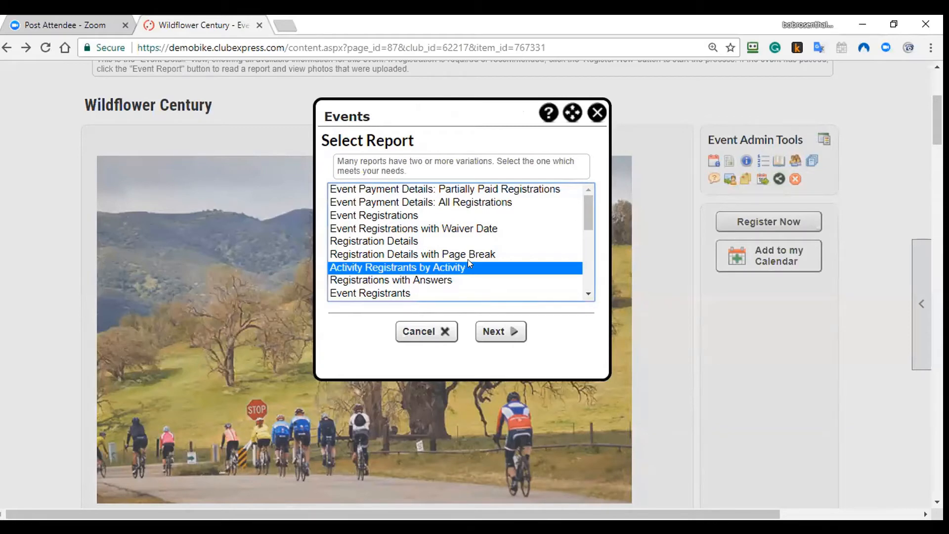
scroll(484, 262, "down", 3)
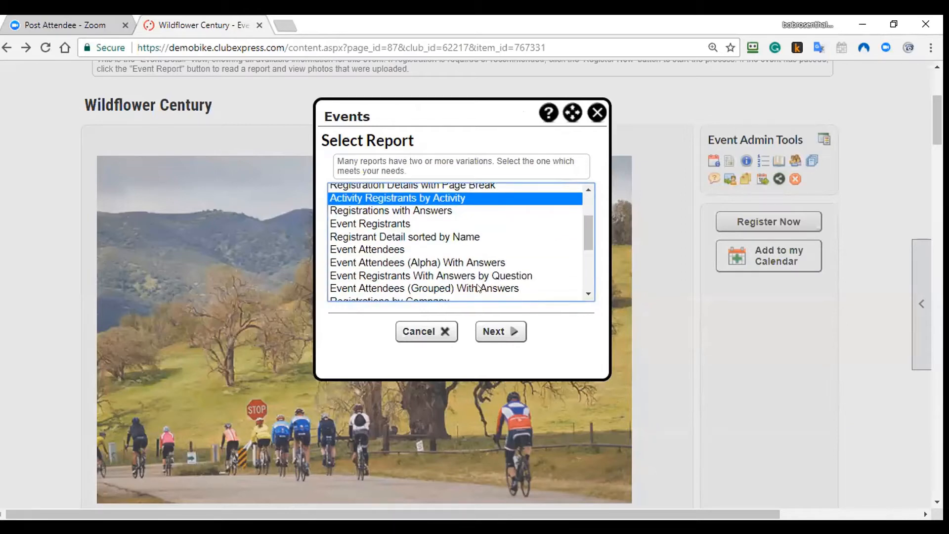
left_click(477, 288)
left_click(487, 275)
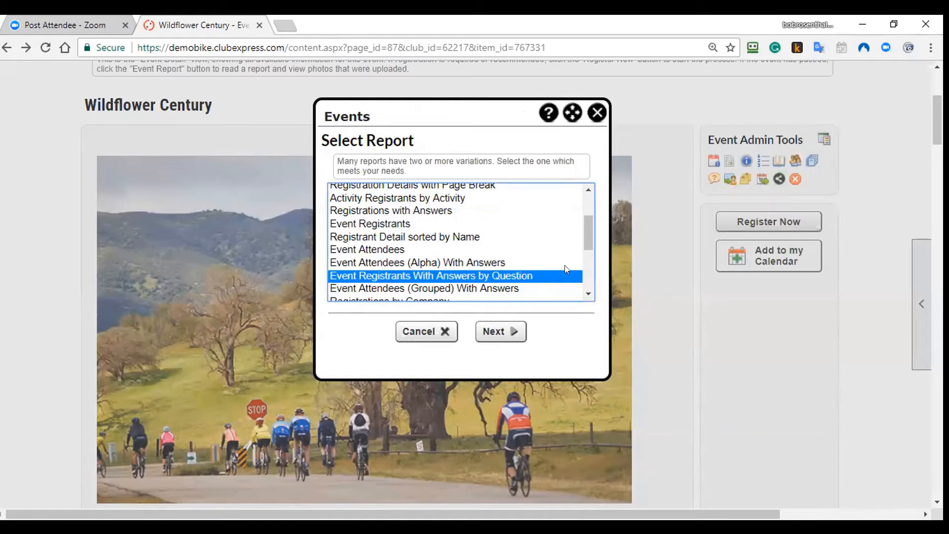
left_click_drag(588, 236, 588, 284)
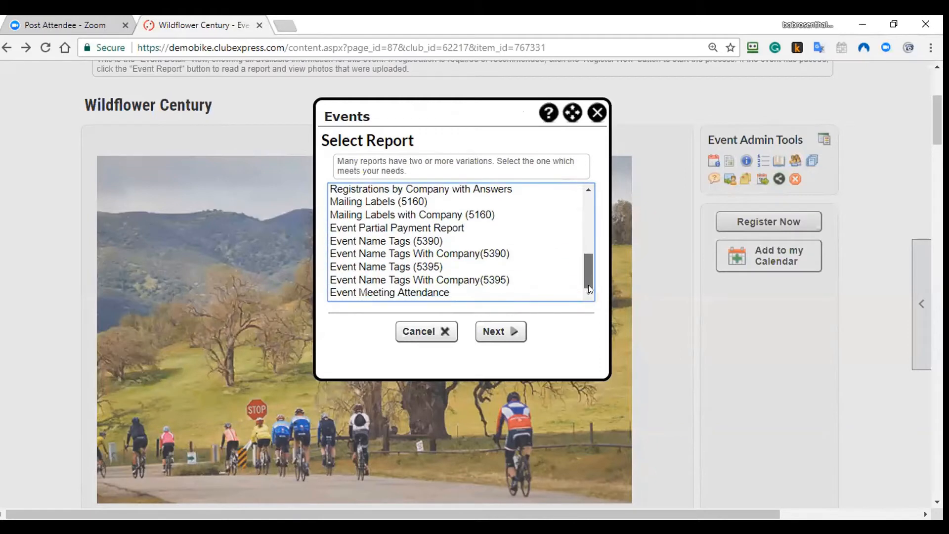
left_click(442, 267)
left_click(445, 332)
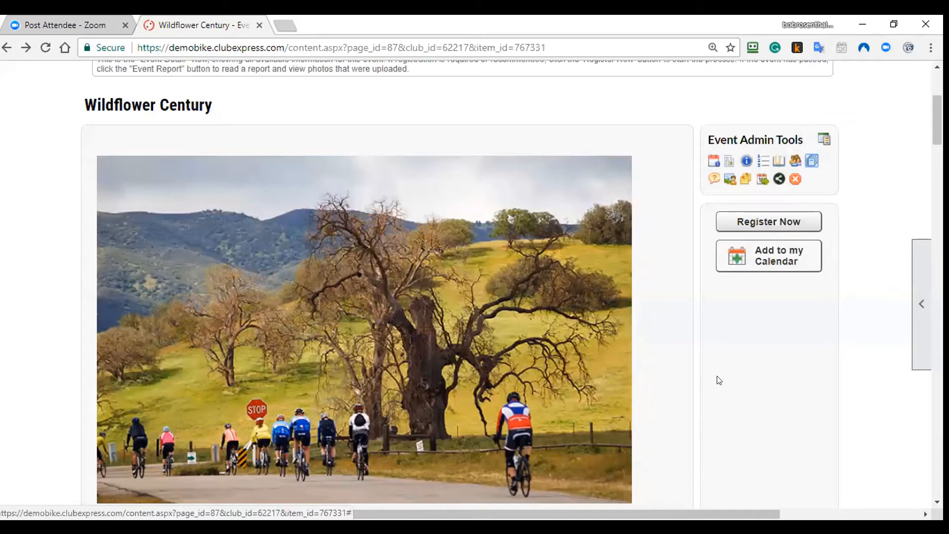
Step: Go to Wildflower Century's Event Emailing page and start a new emailing to bring up the templates
left_click(750, 219)
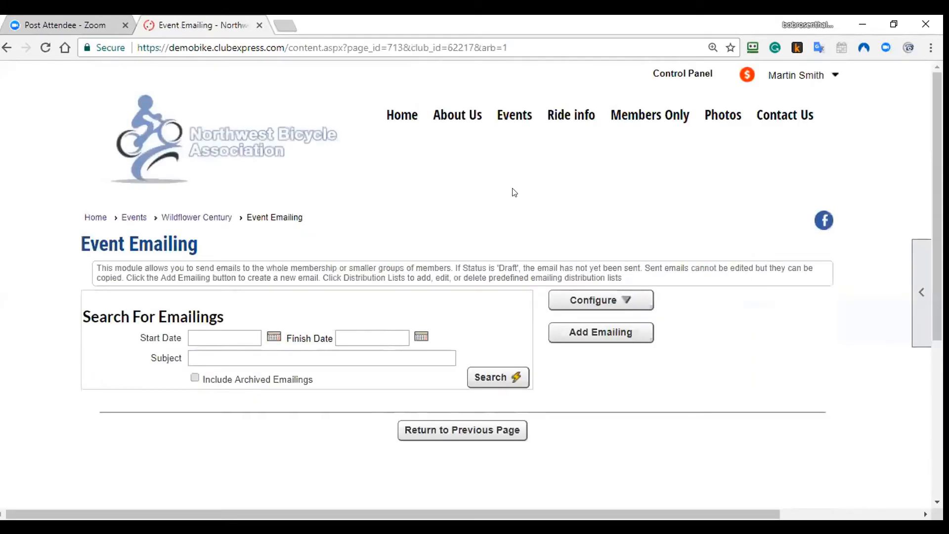
double_click(144, 241)
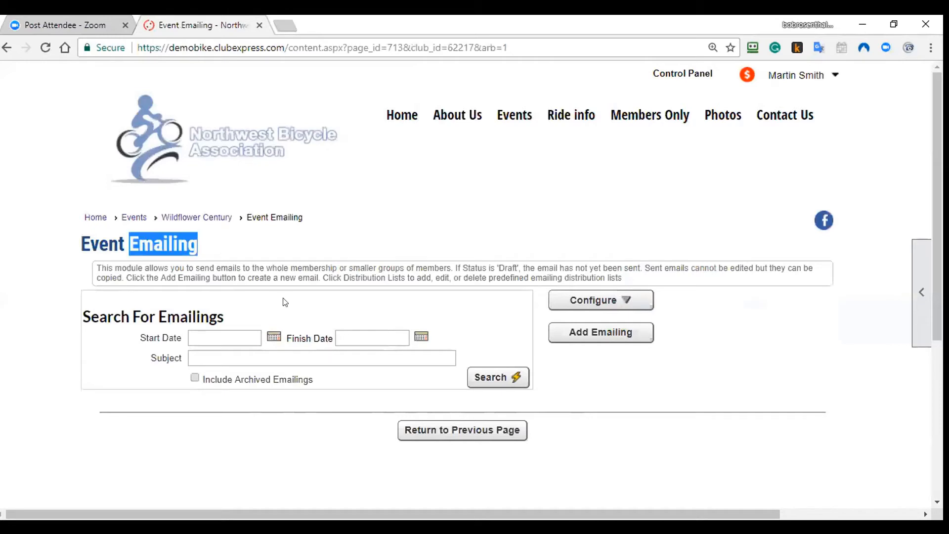
left_click(334, 257)
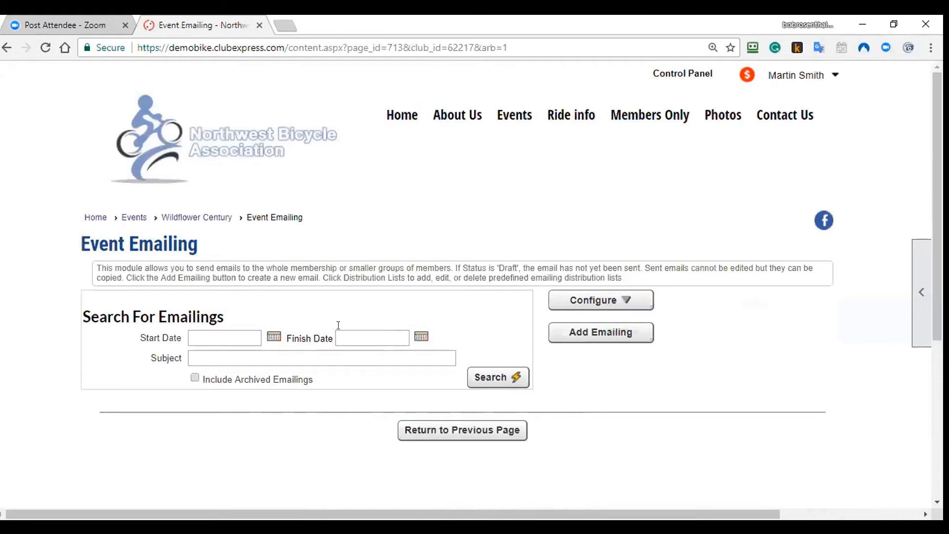
left_click(581, 334)
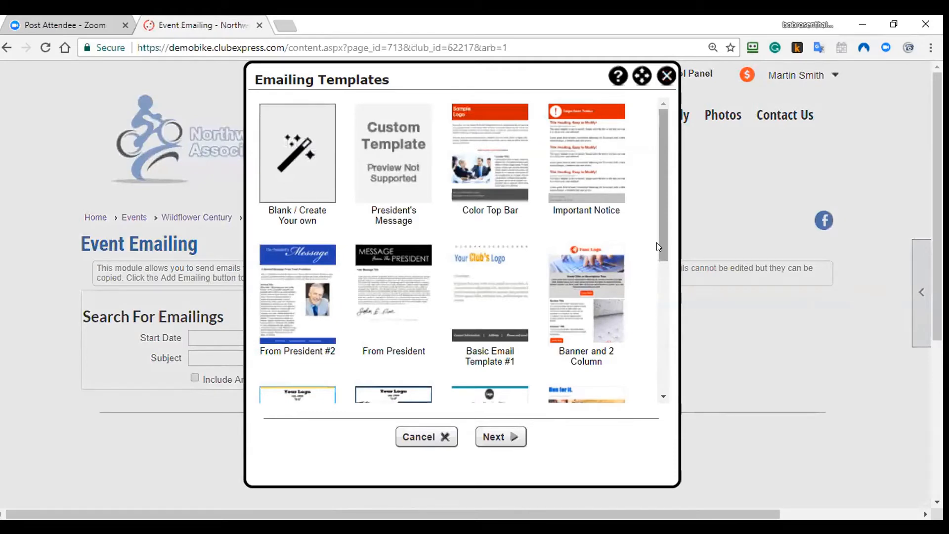
Step: Choose the From President #2 template for the new event email
left_click(314, 280)
left_click(491, 434)
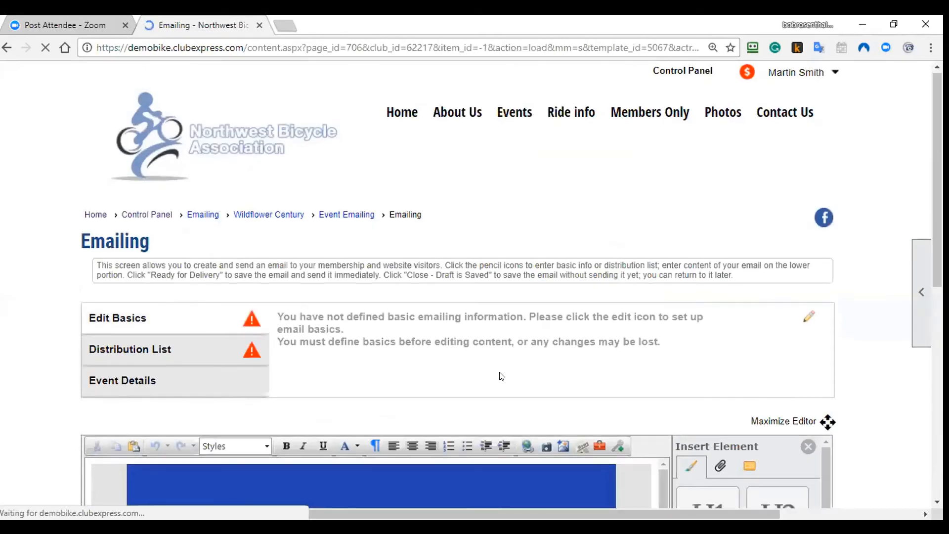
scroll(500, 376, "down", 1)
Step: Set subject Meeting, allow personalization tags, keep Default Category, and save the email basics
left_click(378, 245)
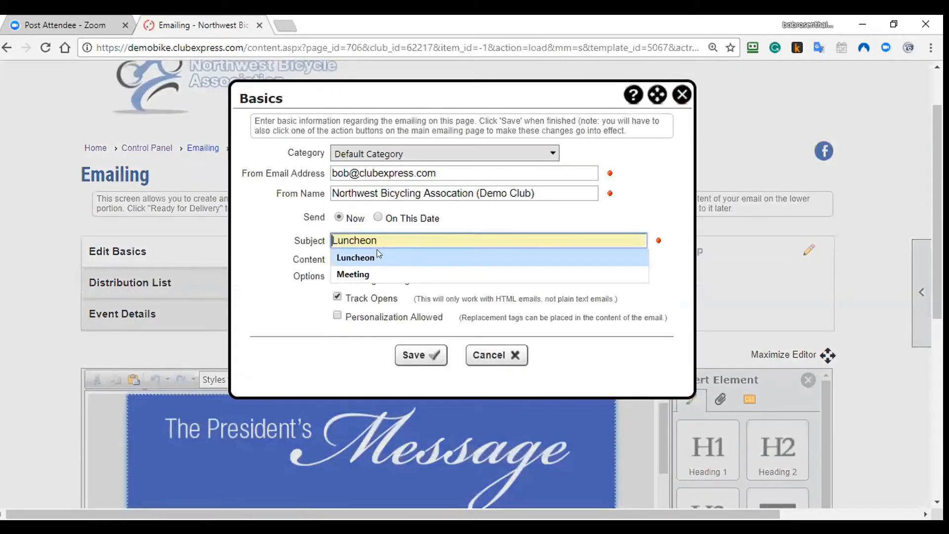
left_click(379, 271)
left_click(336, 315)
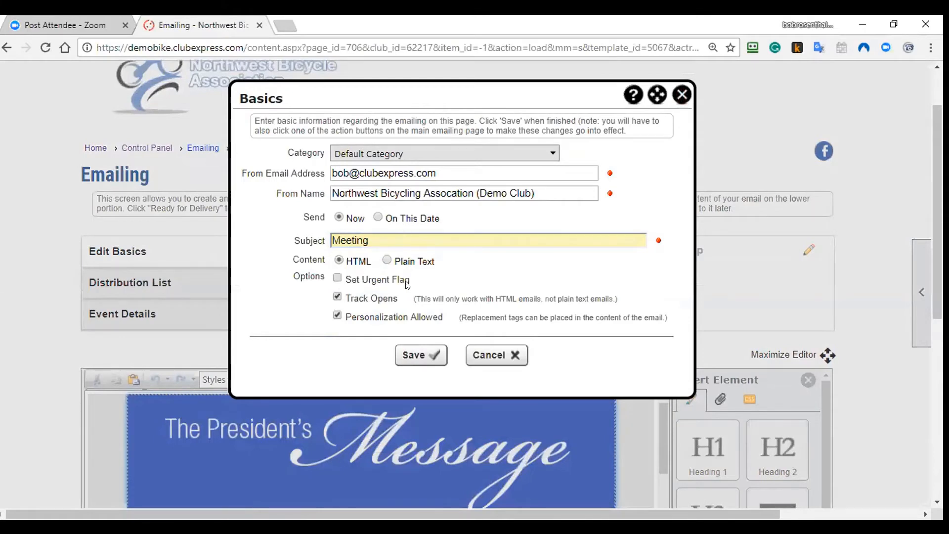
left_click(393, 151)
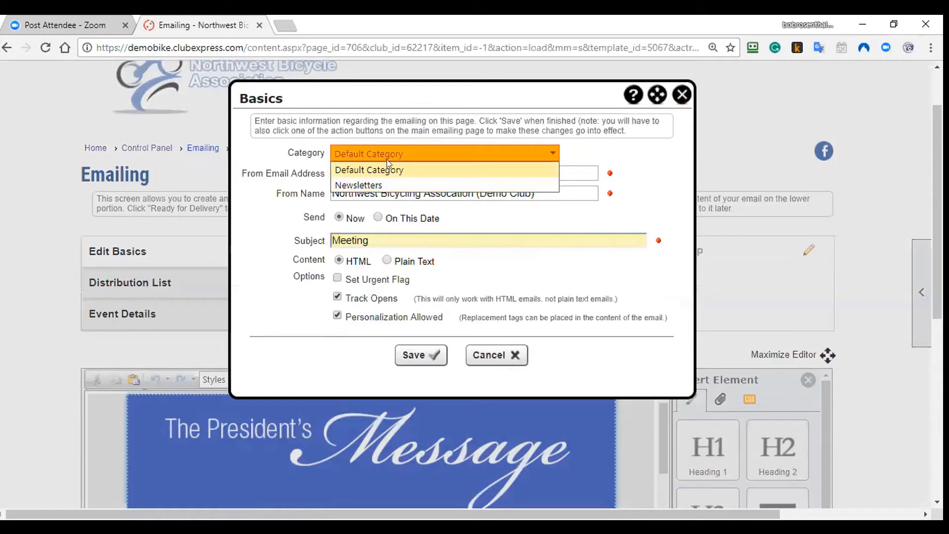
left_click(386, 159)
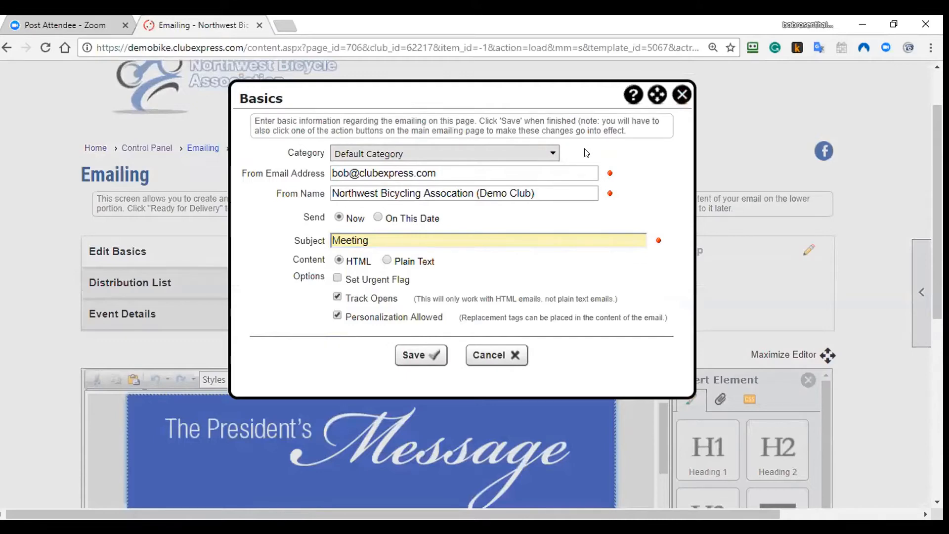
left_click(406, 357)
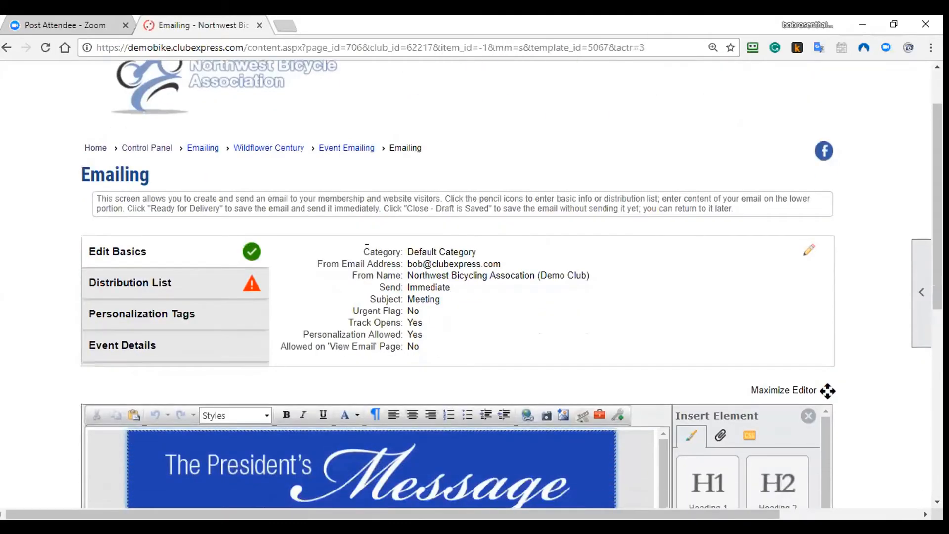
left_click(233, 286)
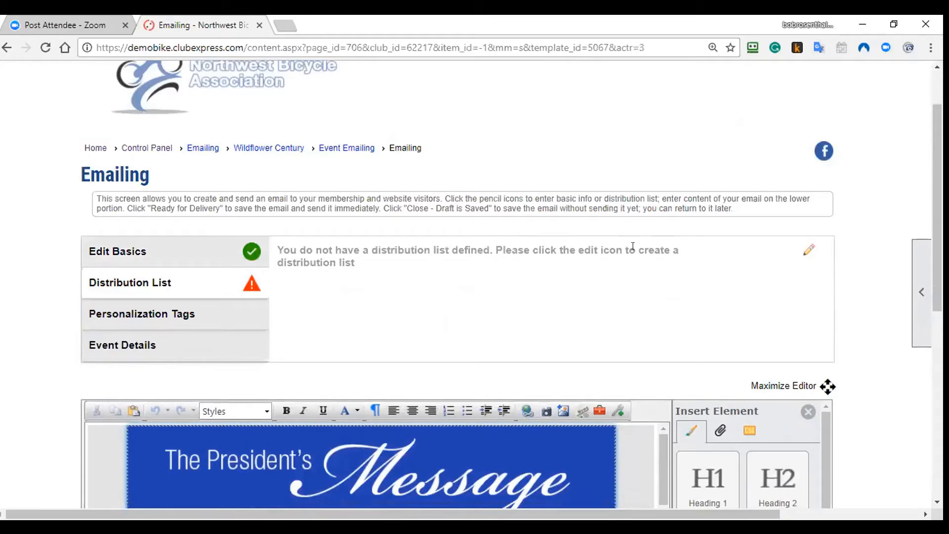
Step: Start a new distribution list with everyone registered, and browse the Friday Spaghetti Feed activity option
left_click(799, 254)
left_click(346, 275)
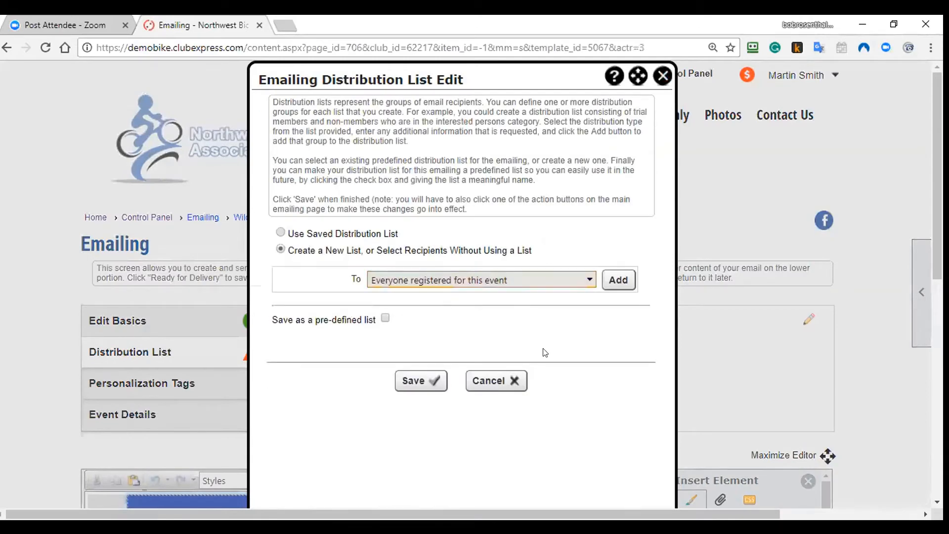
left_click(617, 279)
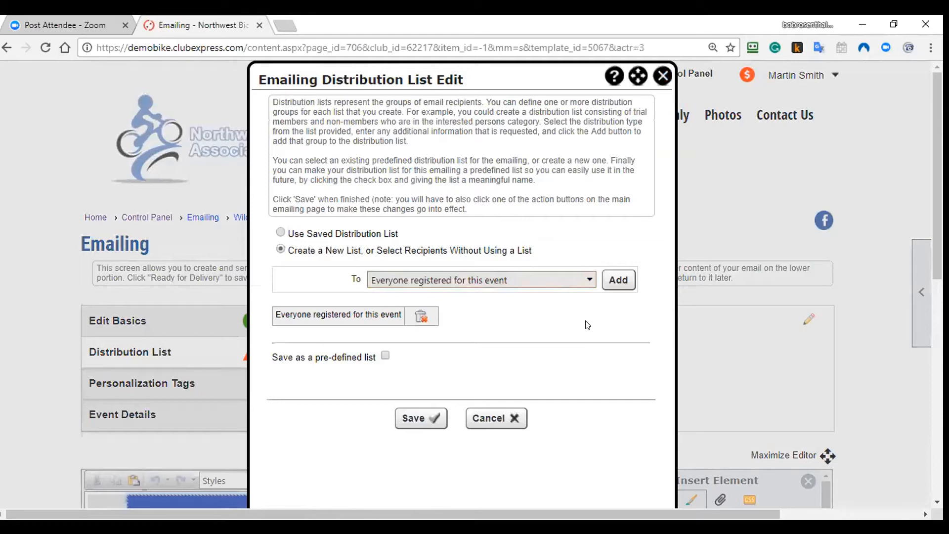
left_click(441, 280)
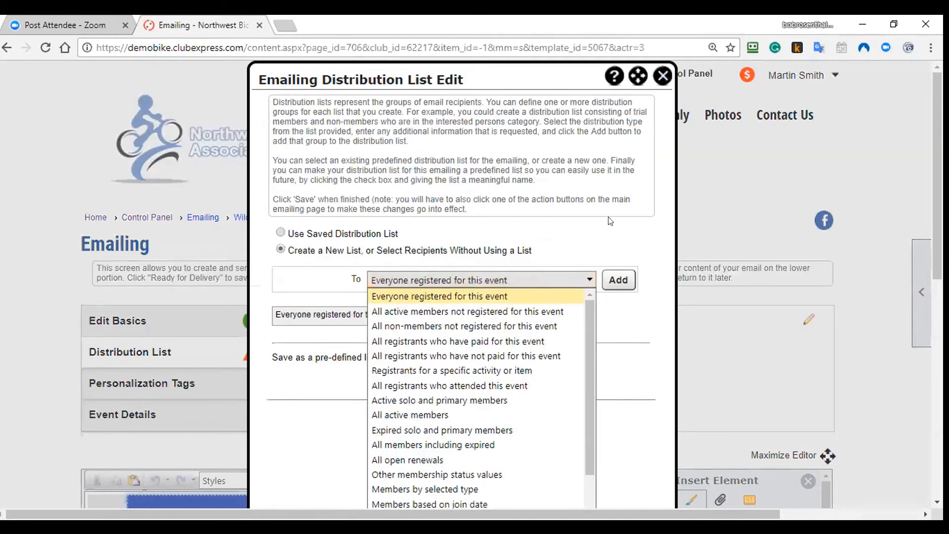
scroll(494, 267, "down", 2)
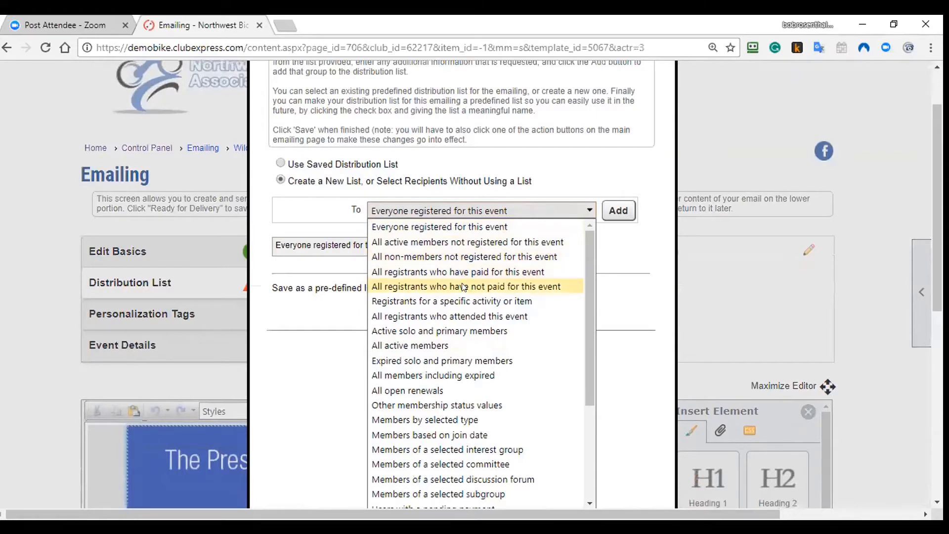
left_click(498, 306)
left_click(495, 231)
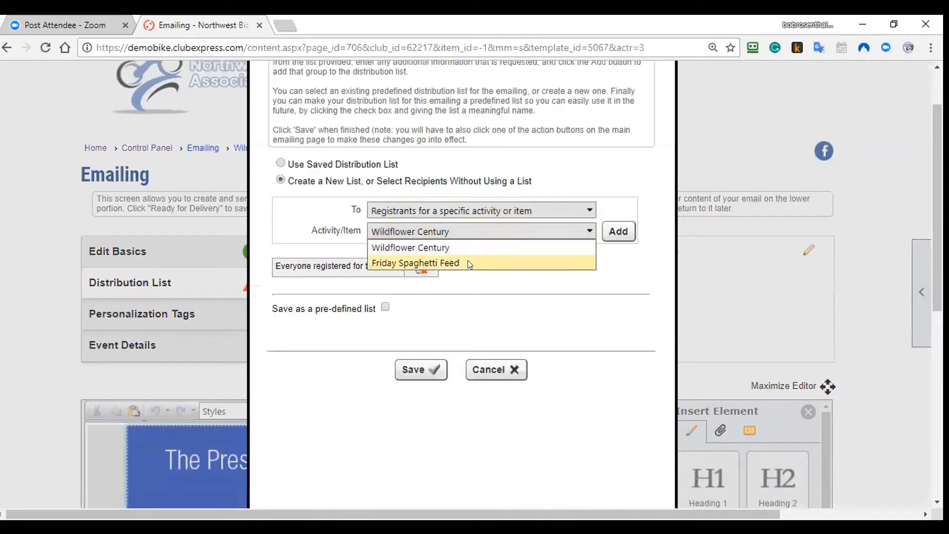
left_click(467, 262)
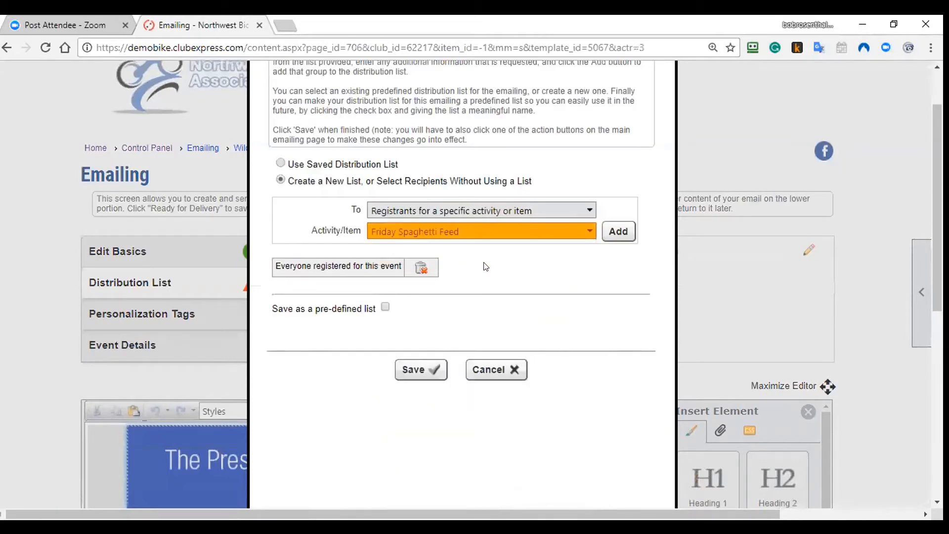
left_click(497, 207)
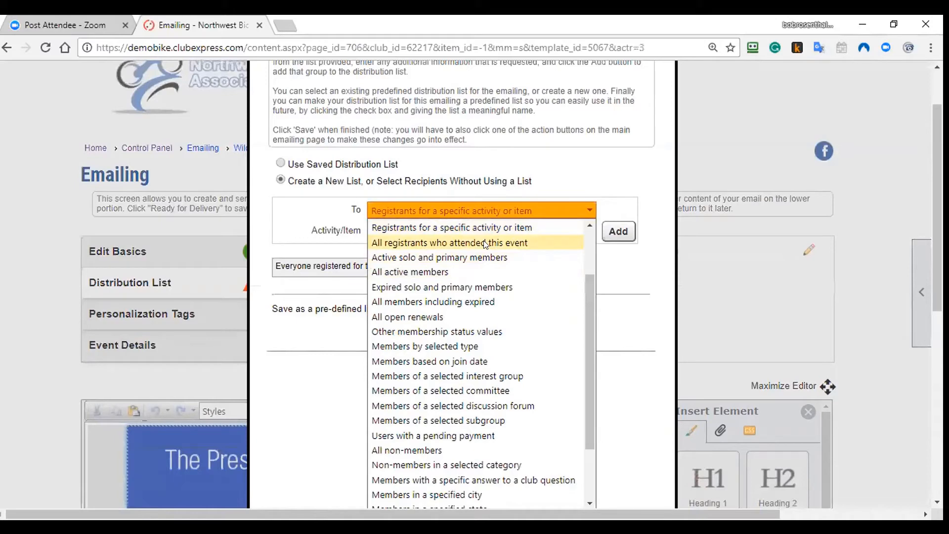
left_click(631, 292)
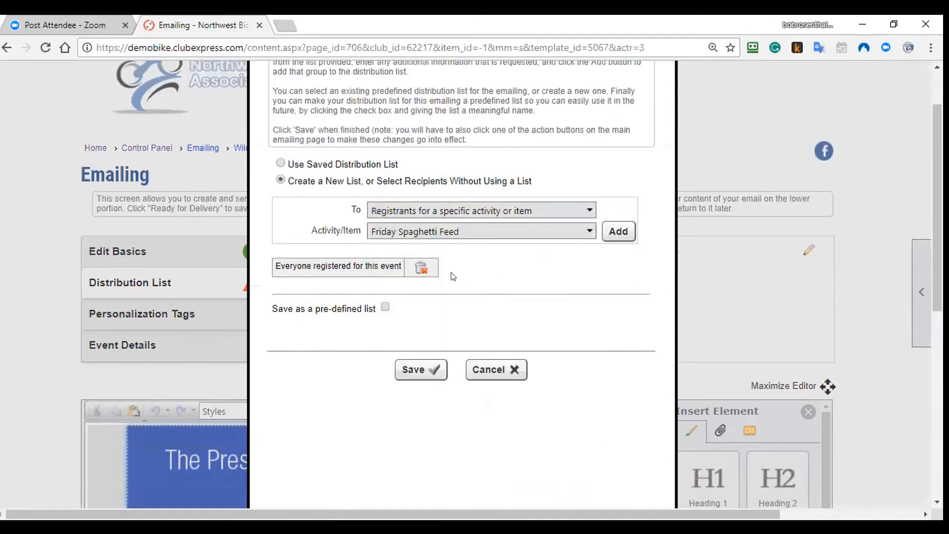
Step: Replace 'Everyone registered' with the Active solo and primary members group
left_click(421, 271)
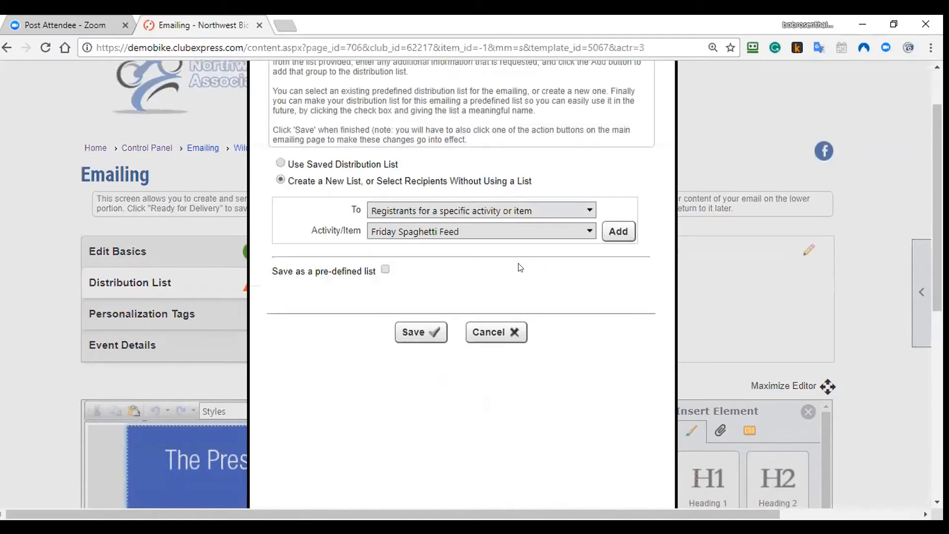
left_click(519, 212)
left_click_drag(585, 299, 586, 319)
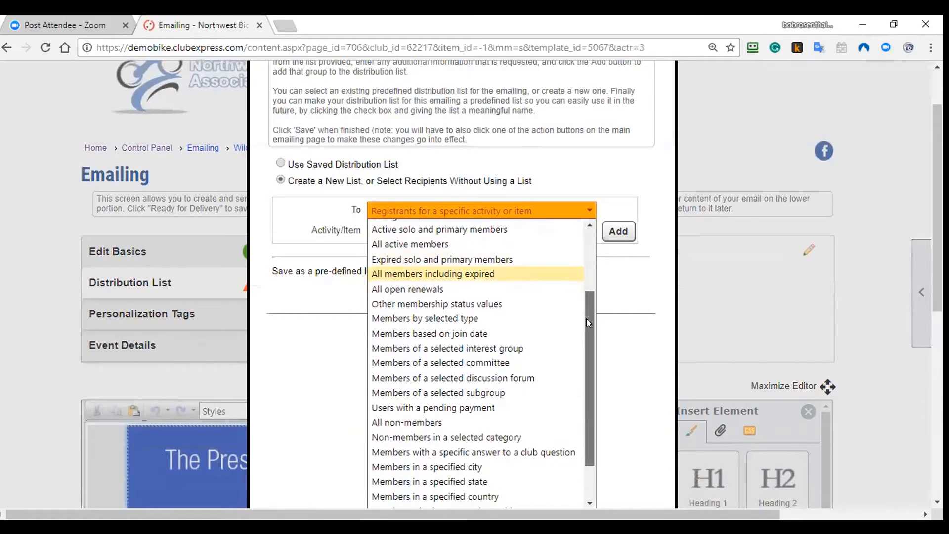
left_click(462, 230)
left_click(617, 211)
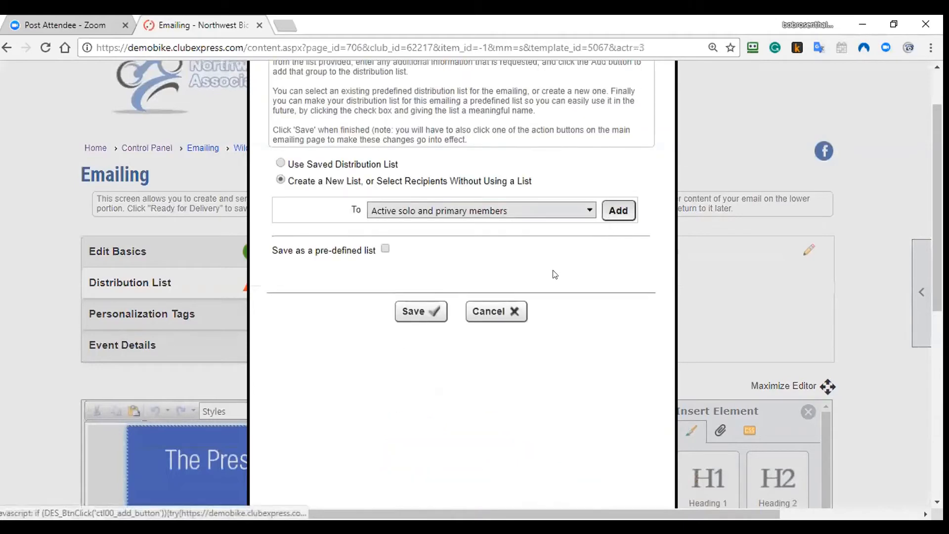
Step: Add the Board of Directors and Ride Committee committees to the recipients
left_click(498, 212)
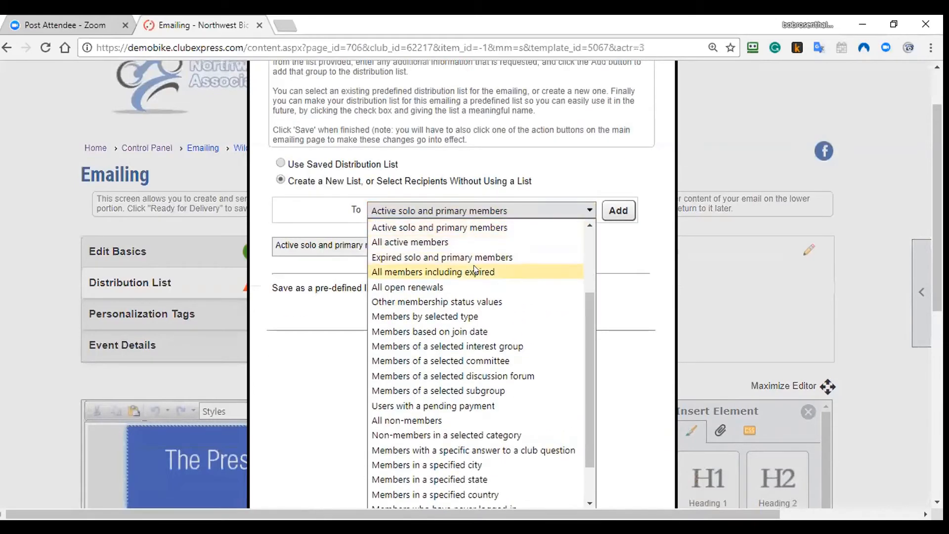
left_click(486, 360)
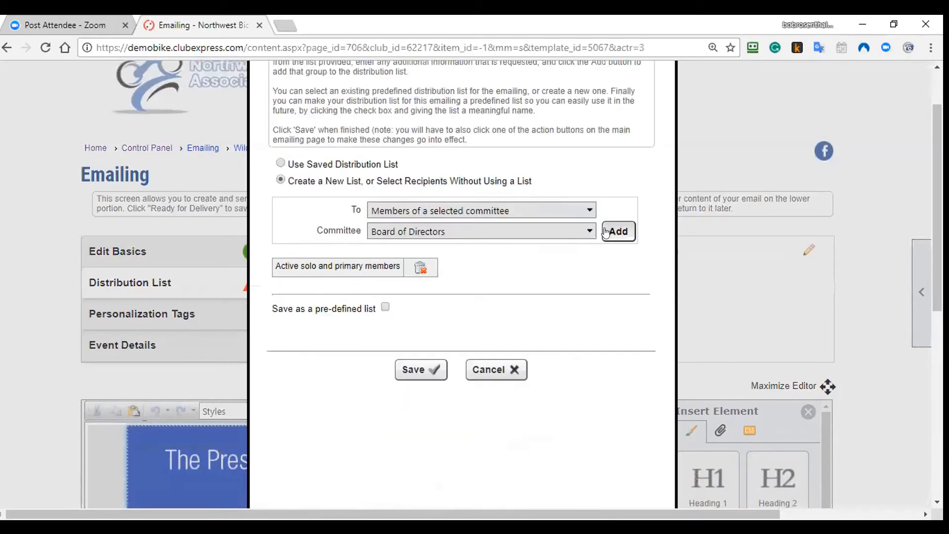
left_click(612, 231)
left_click(484, 234)
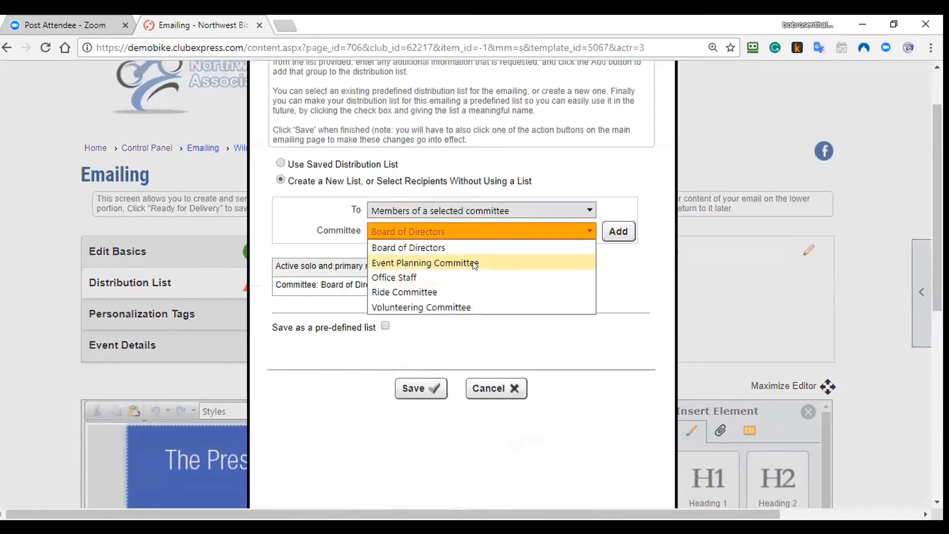
left_click(470, 292)
left_click(617, 231)
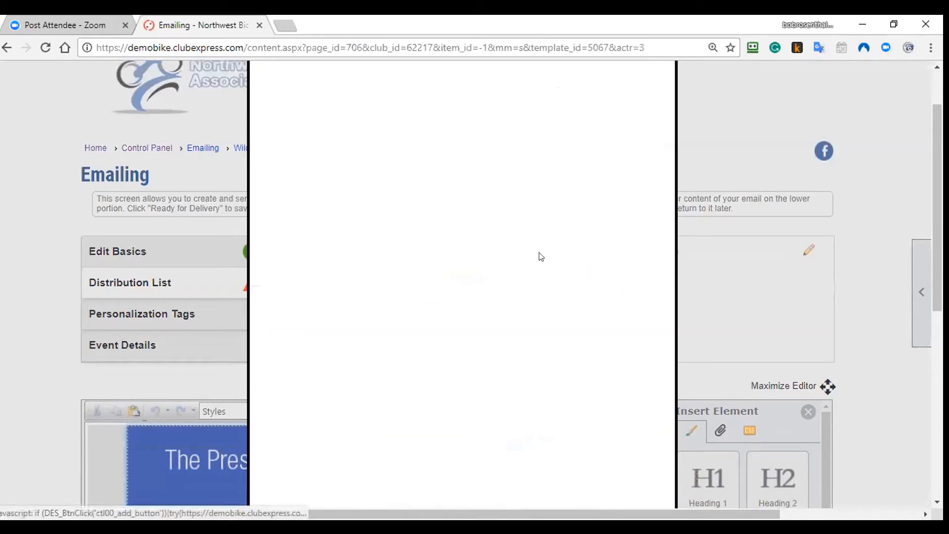
Step: Add the Event Registrants non-member category as the fourth recipient group
left_click(488, 206)
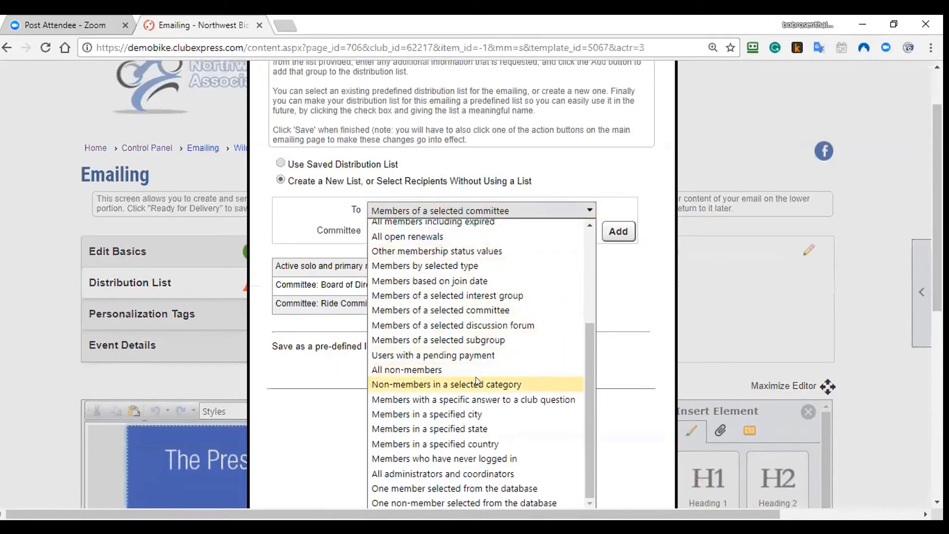
left_click(475, 381)
left_click(489, 231)
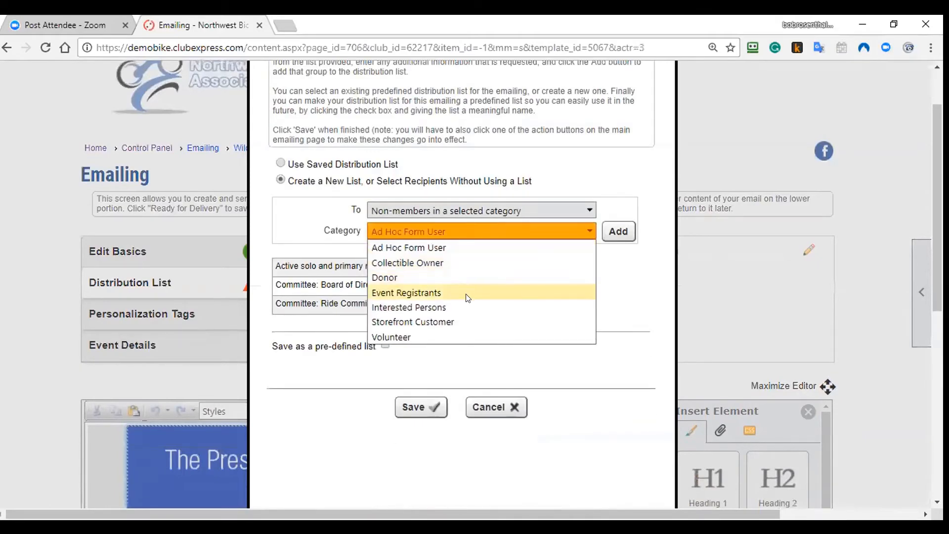
left_click(472, 291)
left_click(613, 232)
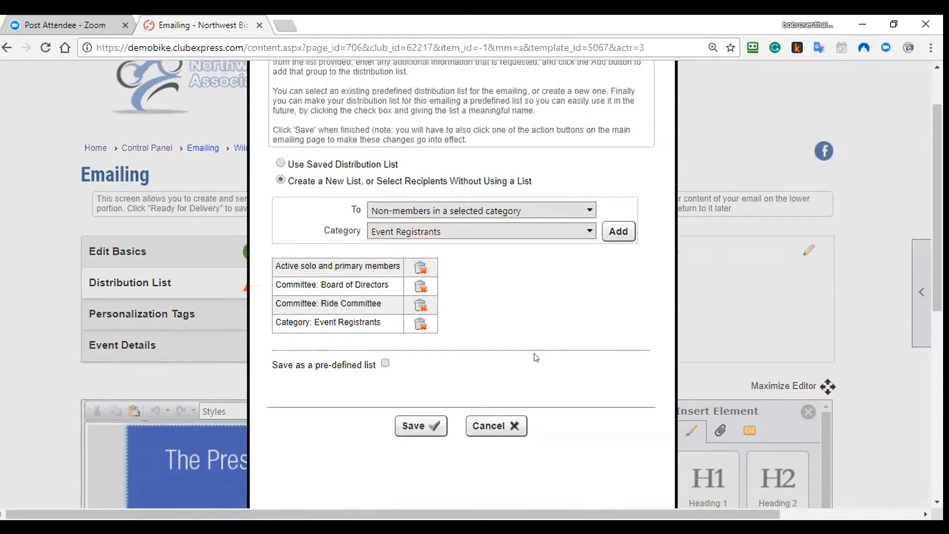
left_click_drag(275, 264, 353, 299)
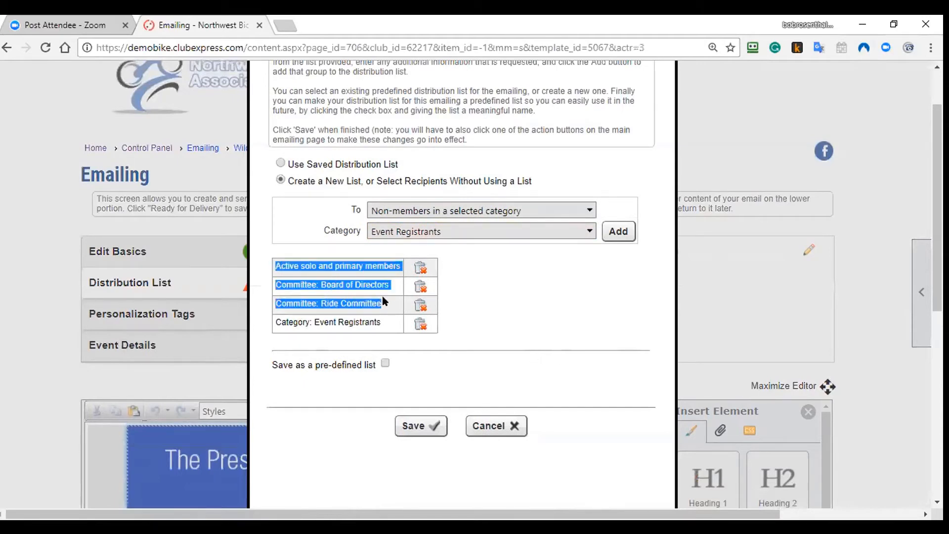
left_click(355, 300)
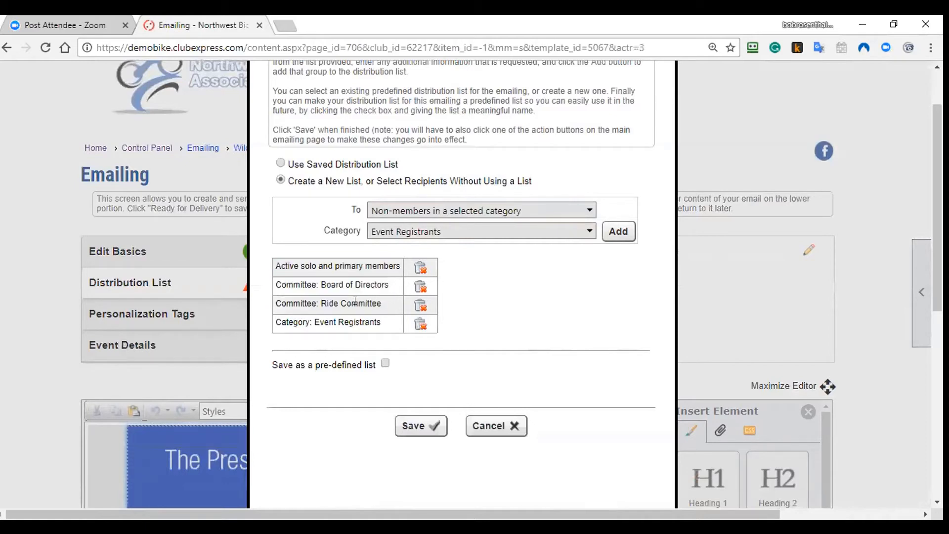
Step: Save the four-group recipient list as the pre-defined list 'Test 6'
left_click(385, 364)
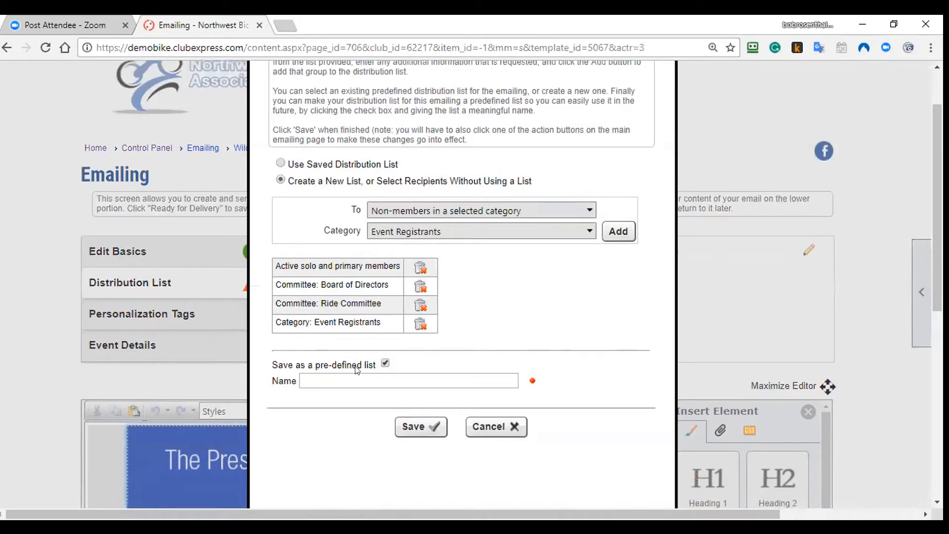
left_click(360, 379)
type("Test ")
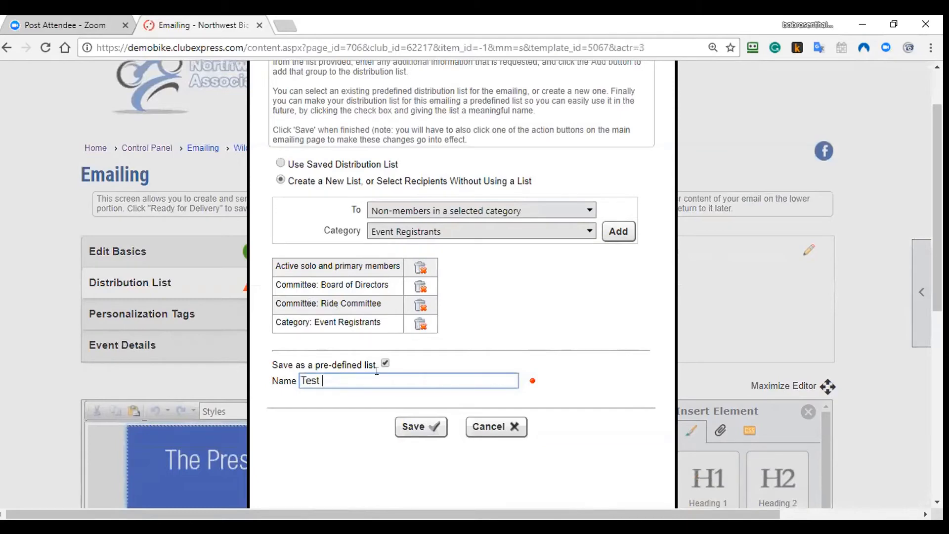
type("6")
left_click(421, 426)
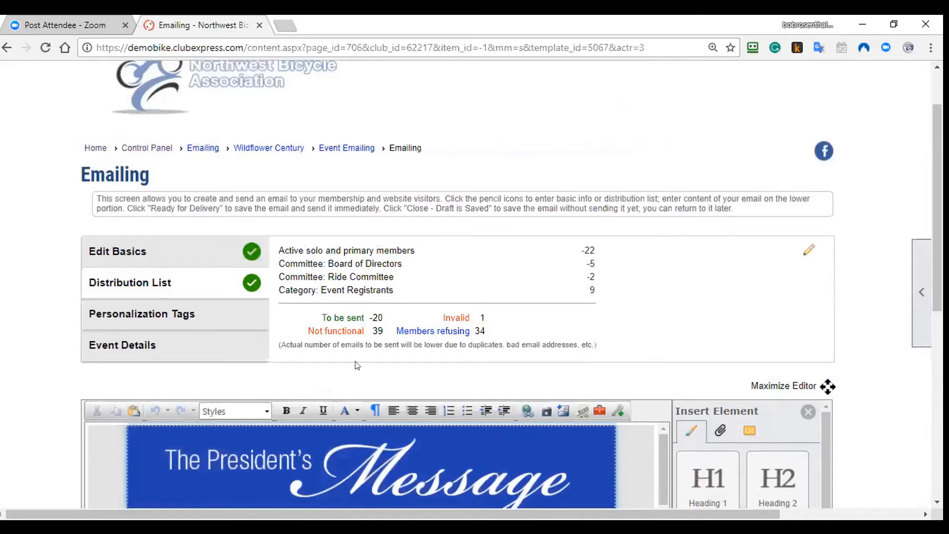
Step: Highlight the -20 to-be-sent recipient count
left_click_drag(375, 313, 388, 322)
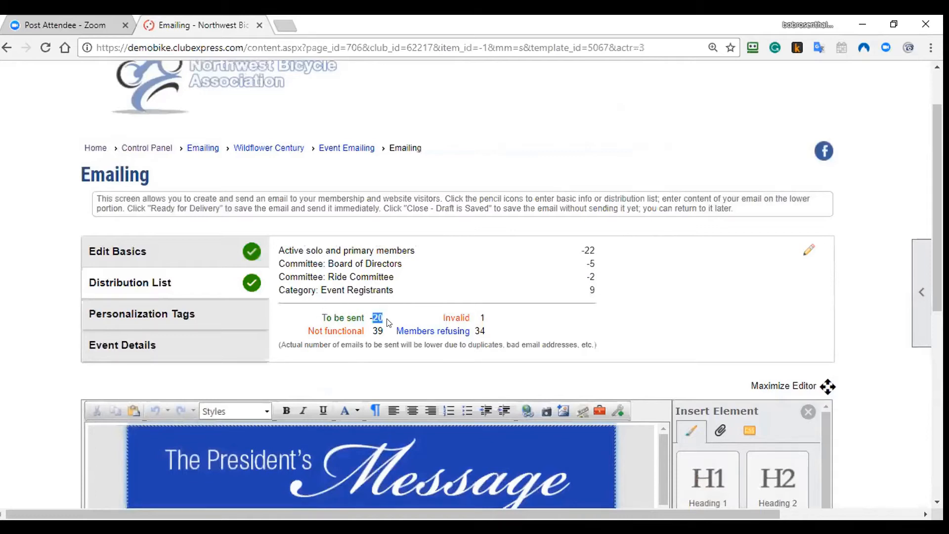
left_click(356, 314)
left_click(409, 351)
double_click(376, 318)
Step: Show the Personalization Tags options and scroll down to the email editor
left_click(262, 312)
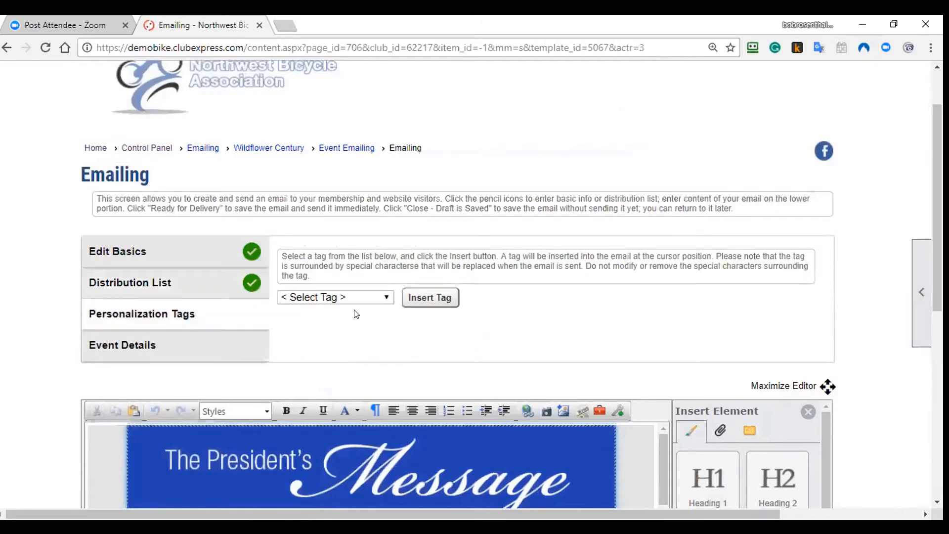
scroll(353, 316, "down", 1)
scroll(521, 310, "down", 1)
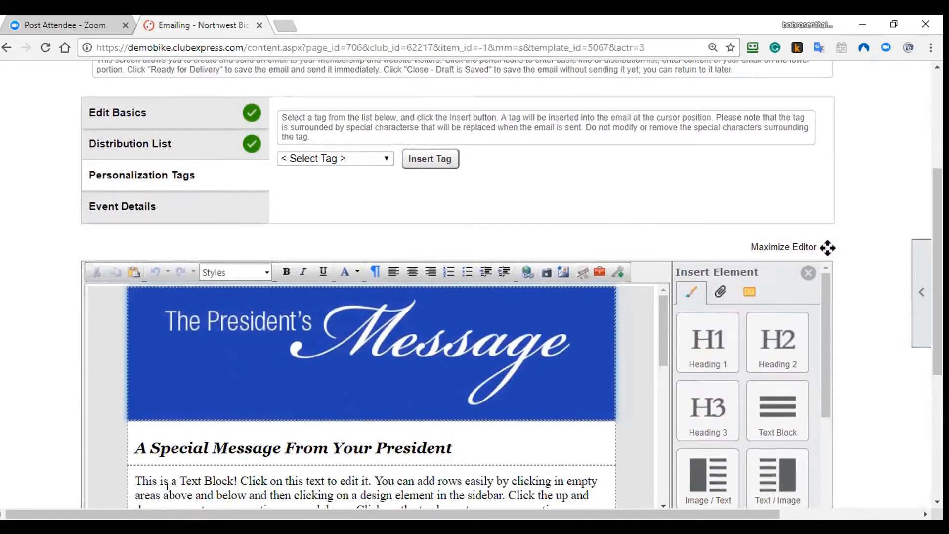
Step: Begin the text block with the greeting 'Dear ~~first_name~~,' using the First Name tag
left_click(130, 477)
type("Dear")
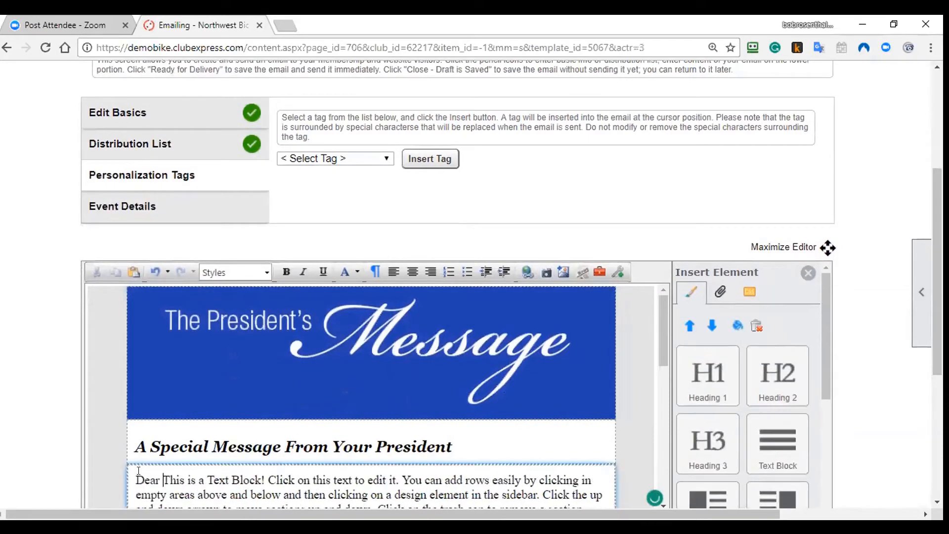
key("Return")
key("Return")
key("Left")
key("Left")
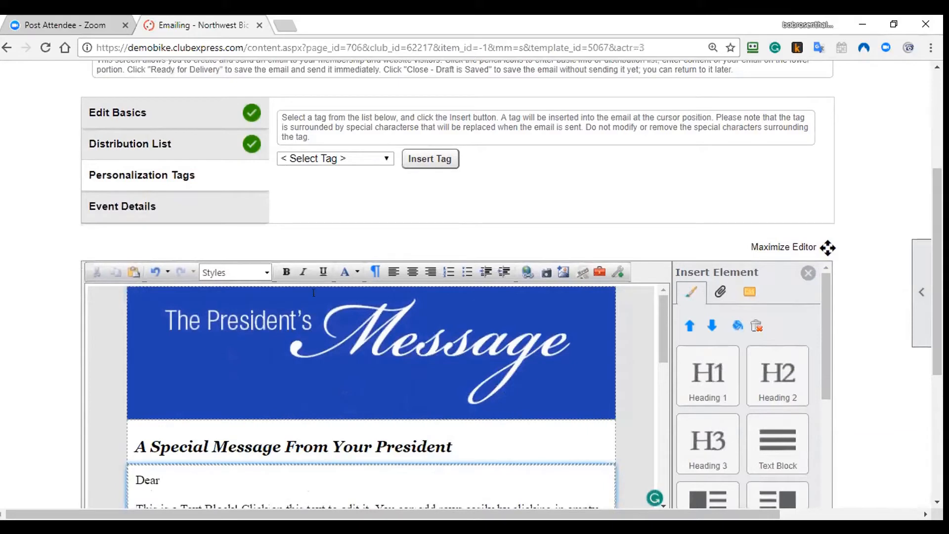
left_click(335, 158)
left_click(339, 206)
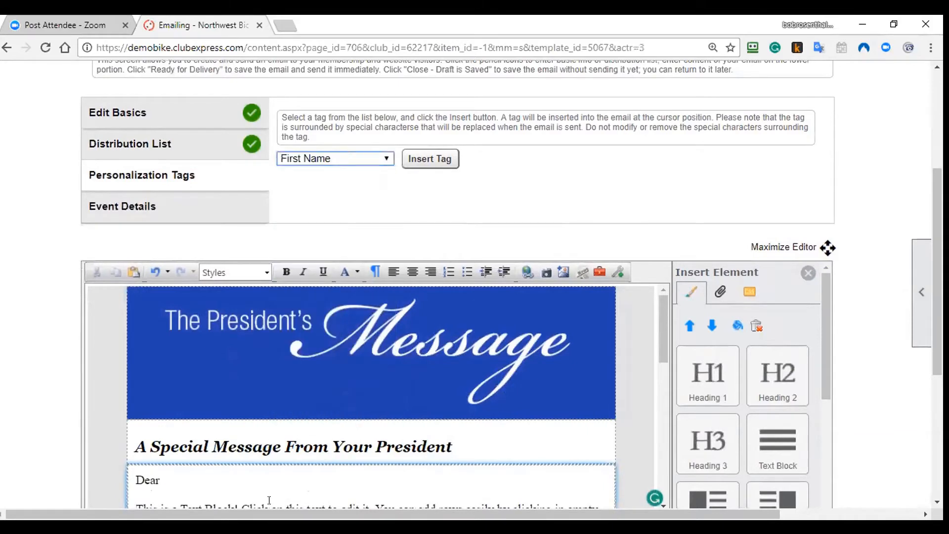
left_click(443, 159)
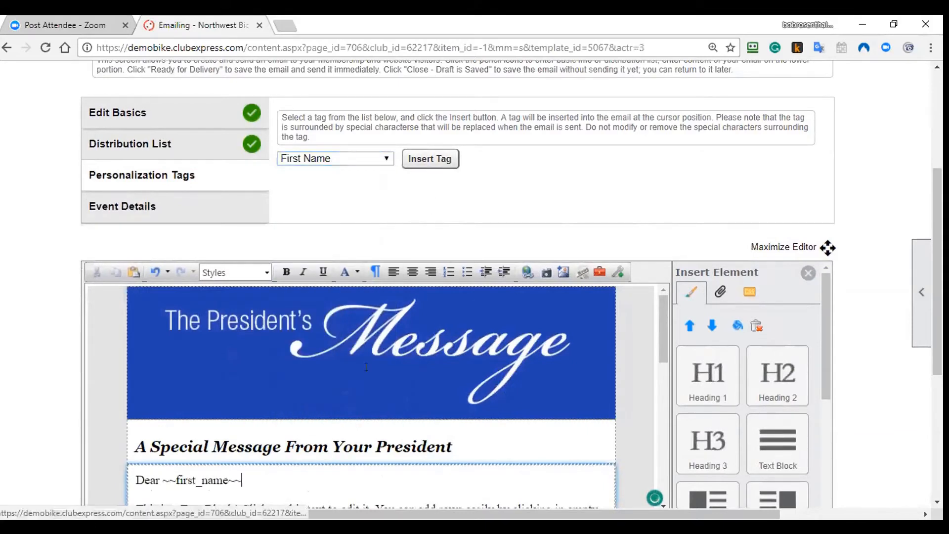
type(",")
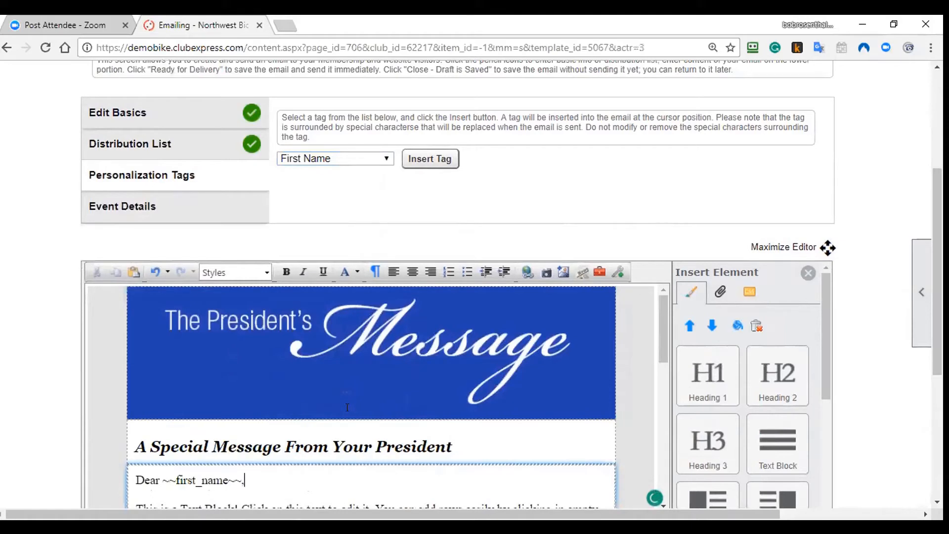
left_click(349, 159)
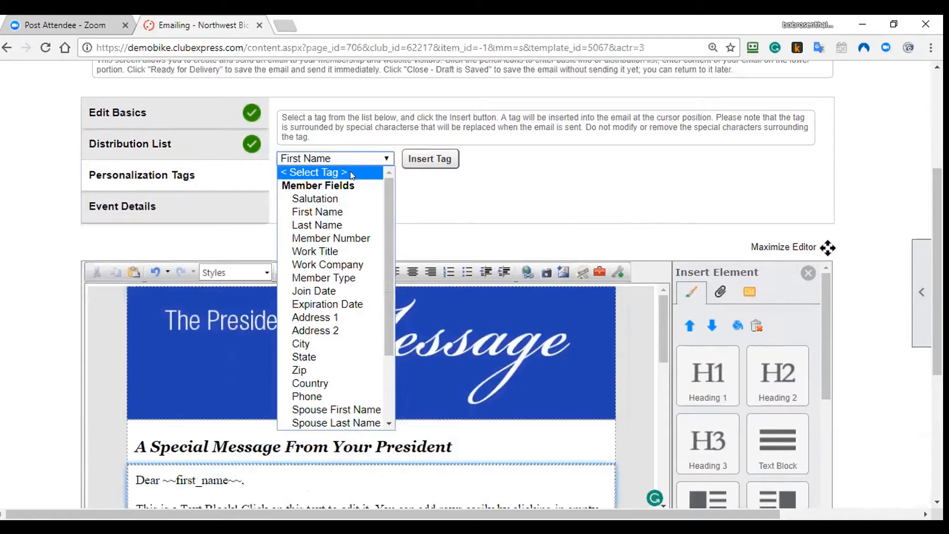
left_click(467, 200)
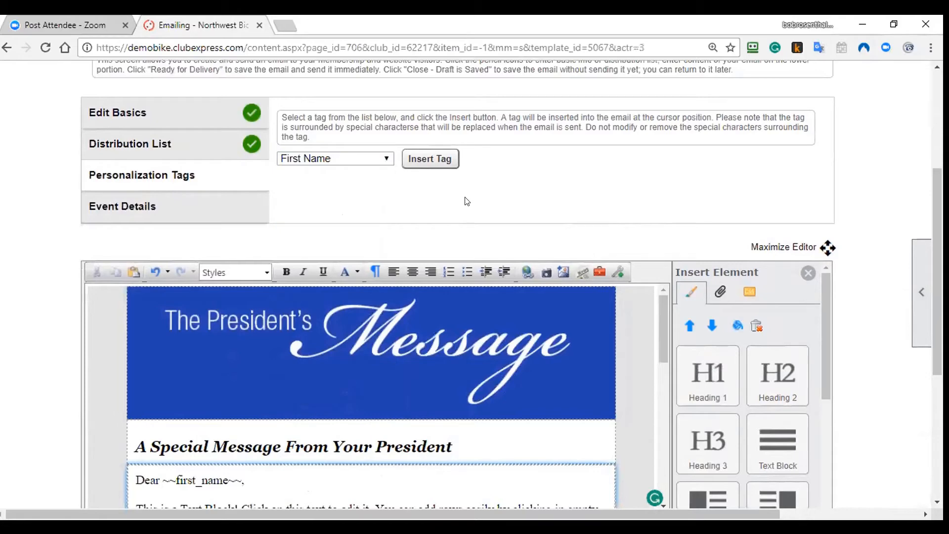
scroll(662, 336, "down", 2)
scroll(699, 387, "down", 3)
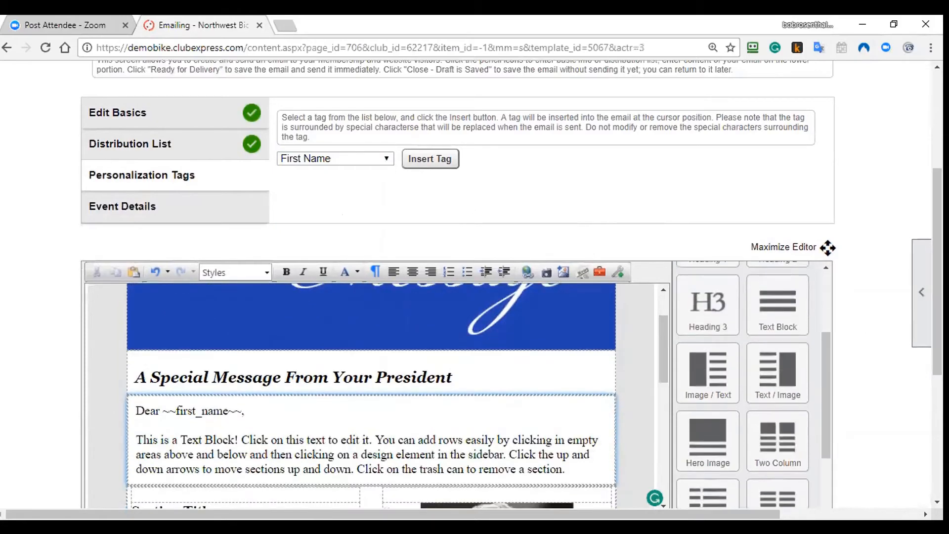
scroll(577, 277, "down", 3)
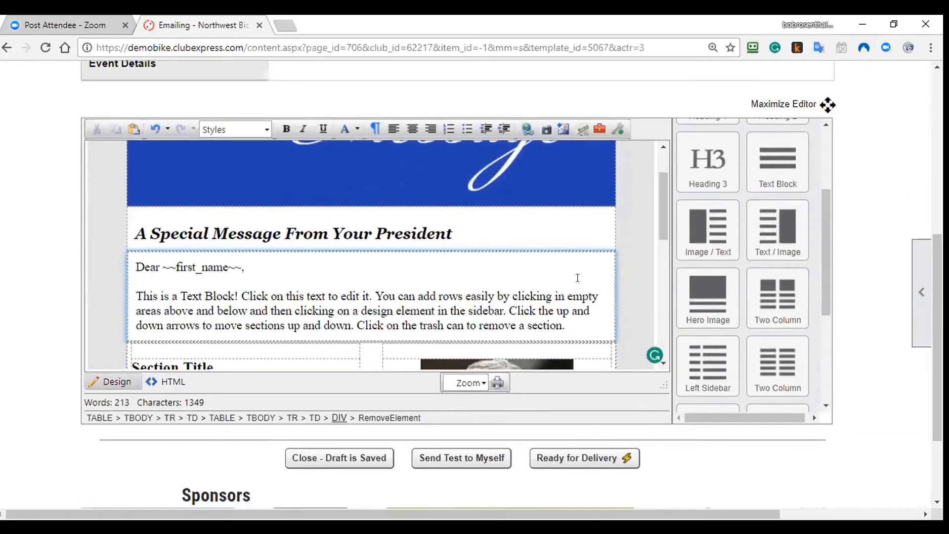
scroll(577, 278, "down", 3)
right_click(504, 269)
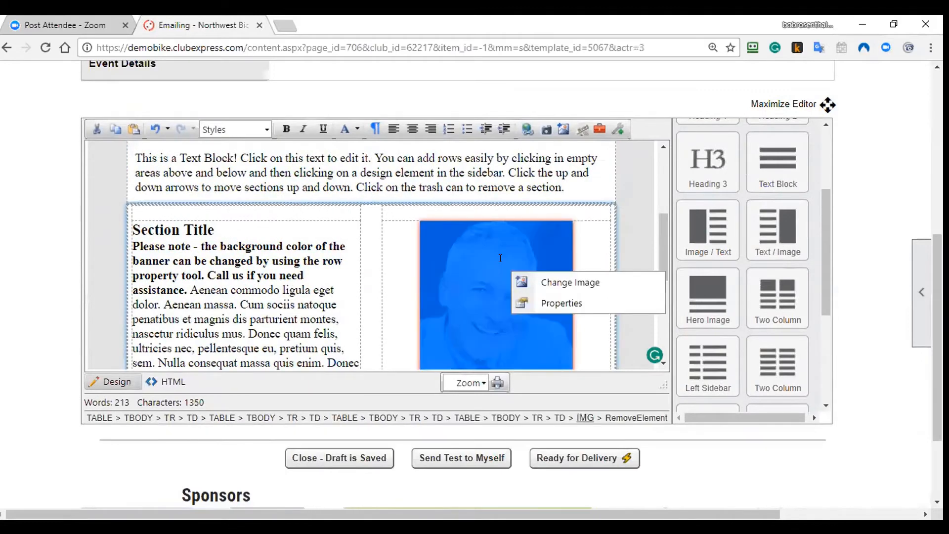
left_click(538, 279)
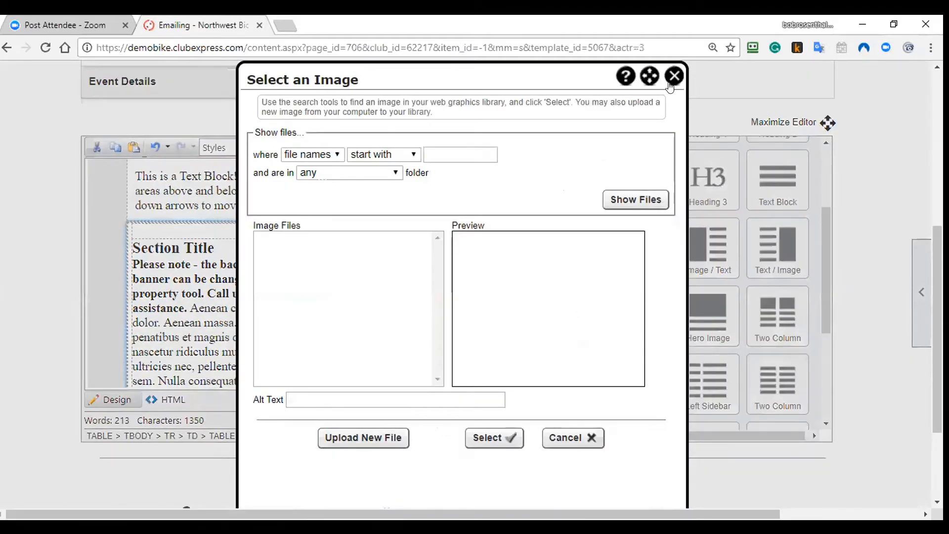
left_click(643, 198)
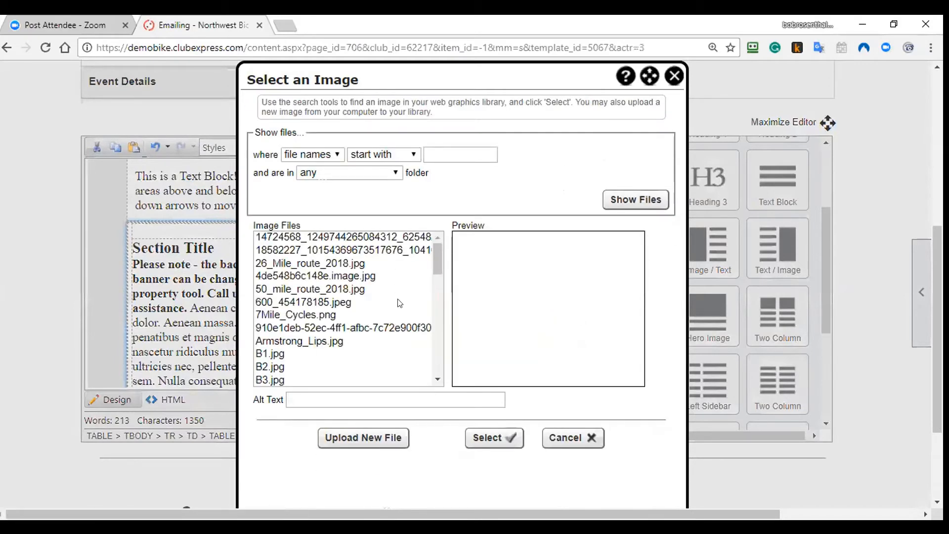
left_click(674, 76)
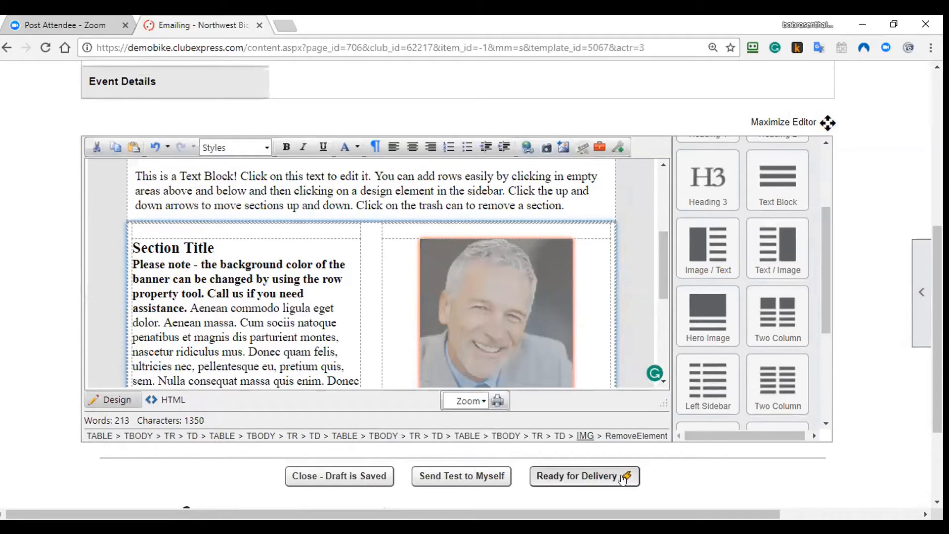
Step: Send a test copy to yourself, browse the Insert Element sidebar, and show Attach File
left_click(477, 479)
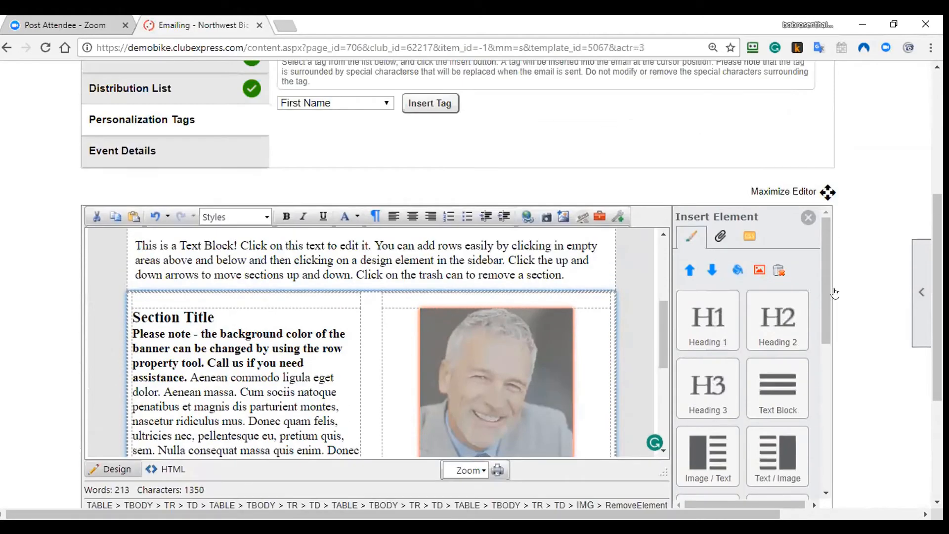
scroll(834, 293, "down", 2)
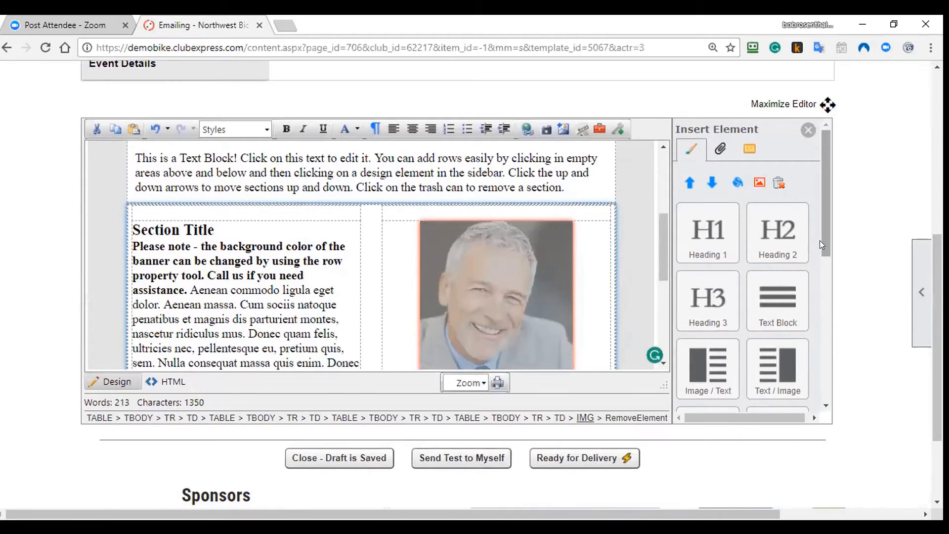
left_click_drag(820, 240, 830, 267)
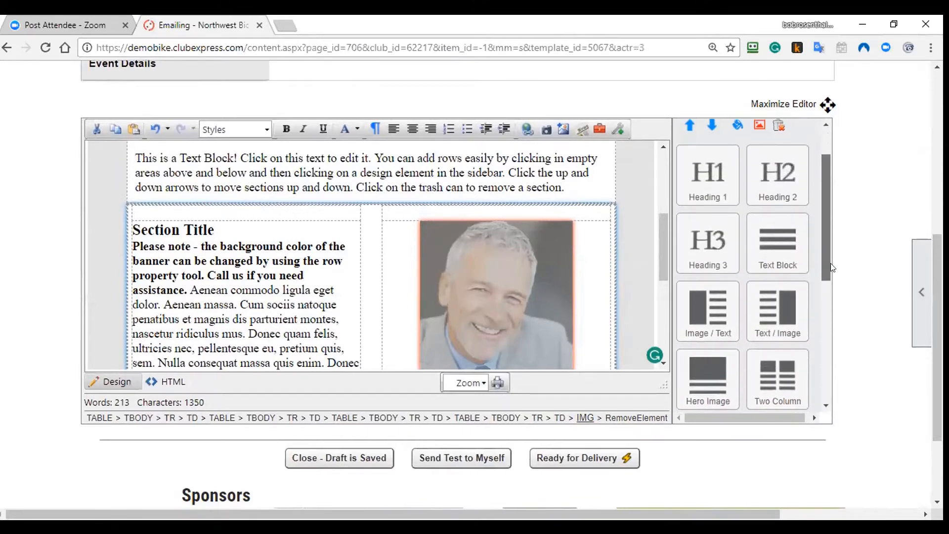
scroll(777, 354, "up", 1)
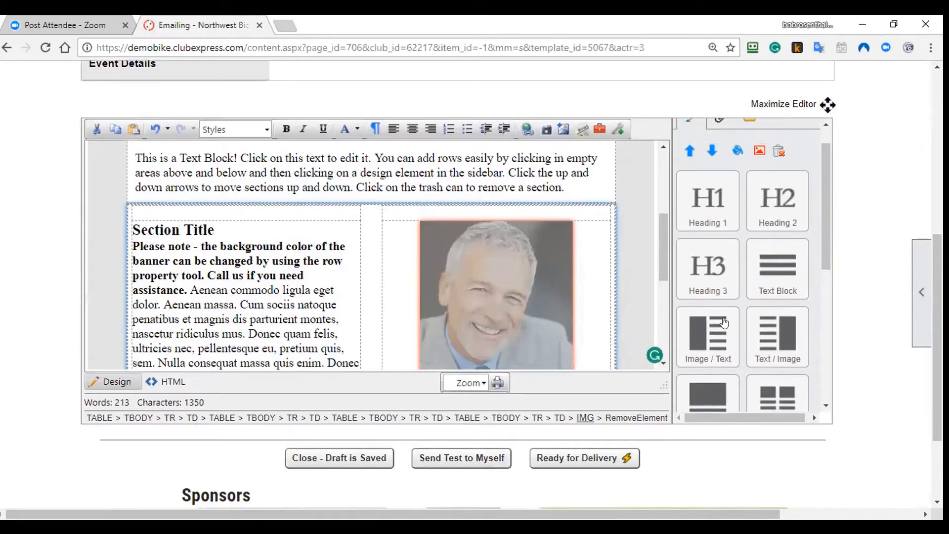
scroll(800, 252, "up", 1)
left_click(720, 153)
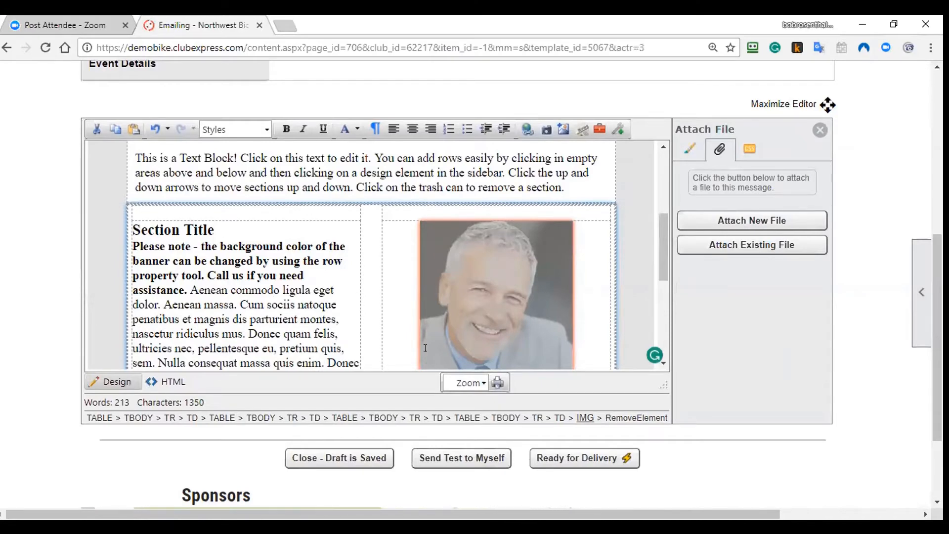
Step: View the email's HTML source, then switch back to the Design view
left_click(173, 381)
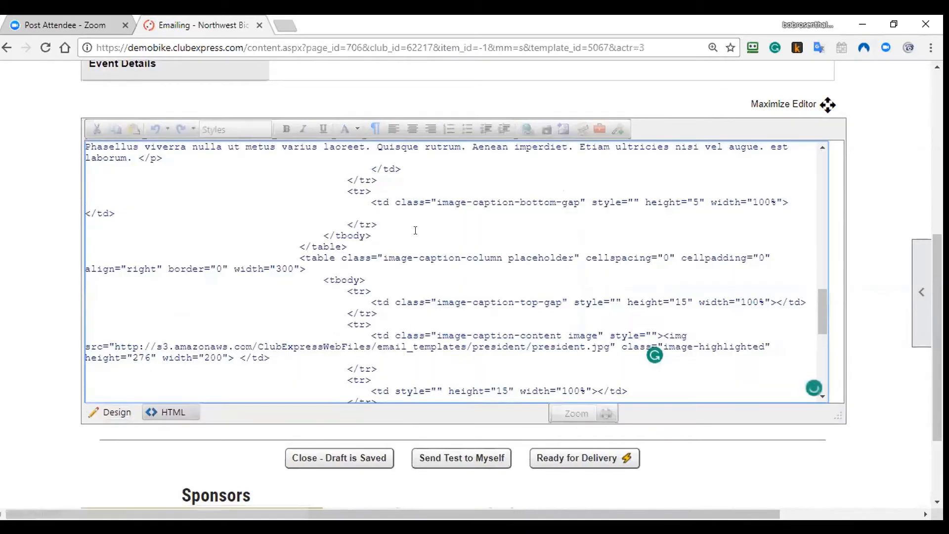
scroll(455, 288, "up", 15)
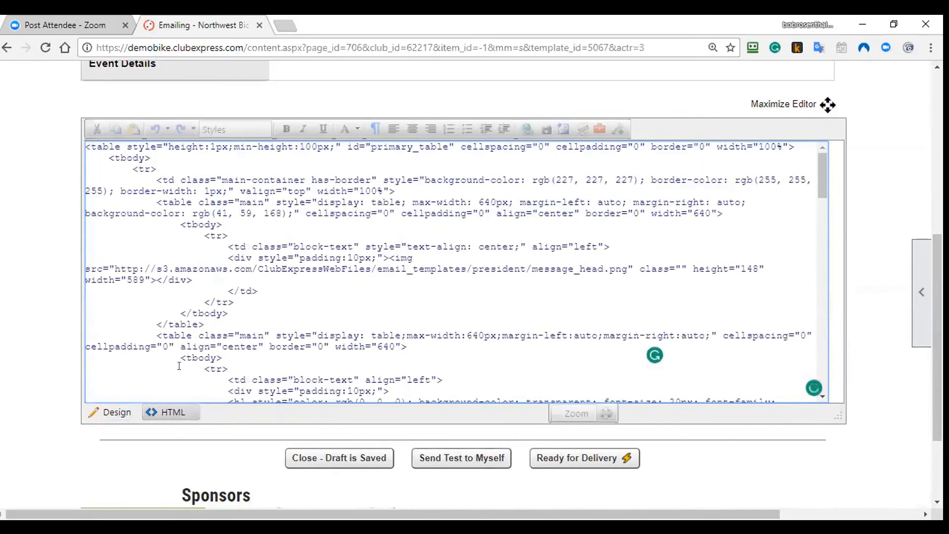
left_click(117, 413)
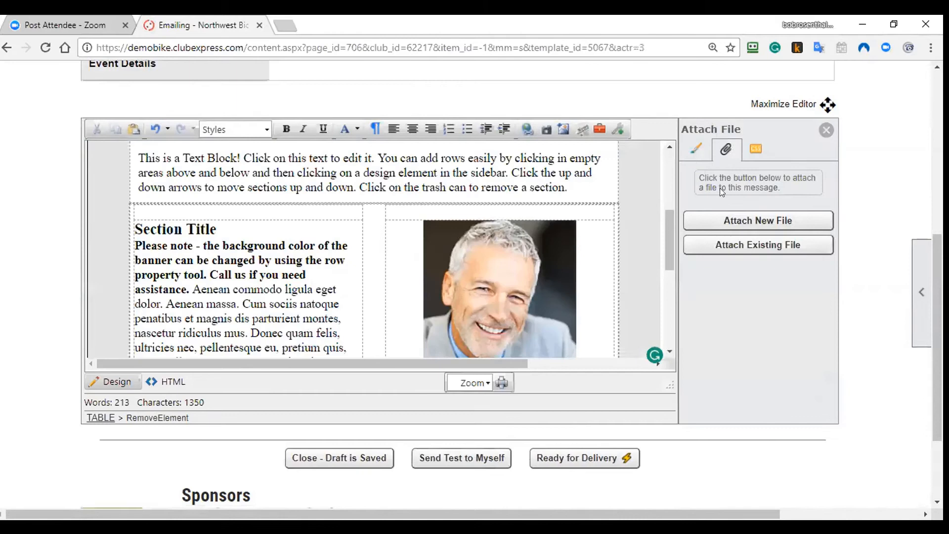
Step: Show Email Styles settings: page background #e3e3e3 and 16px left-aligned page text
left_click(753, 150)
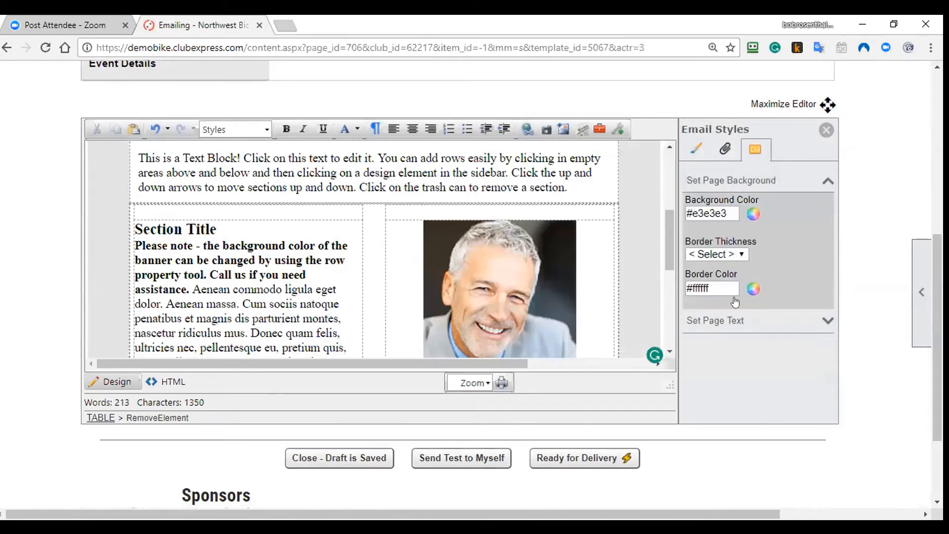
left_click(735, 319)
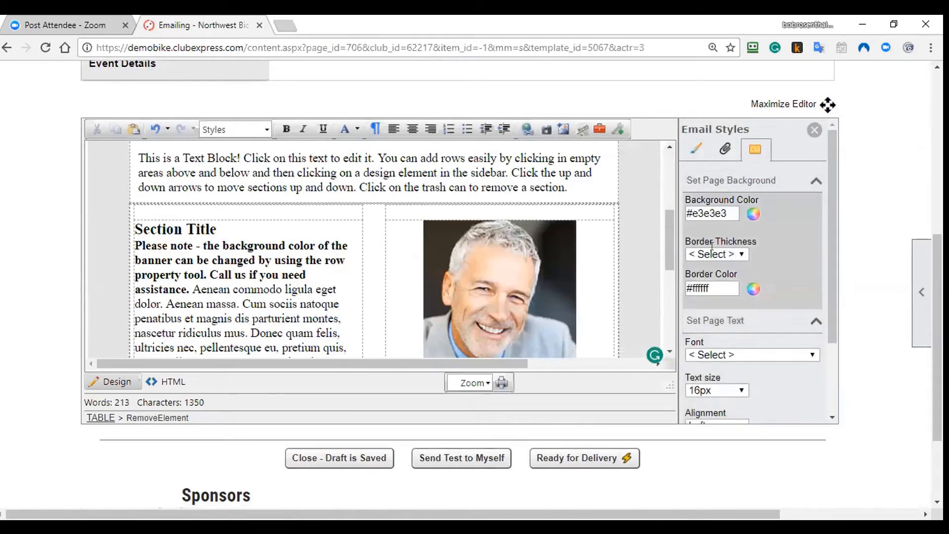
scroll(759, 370, "down", 2)
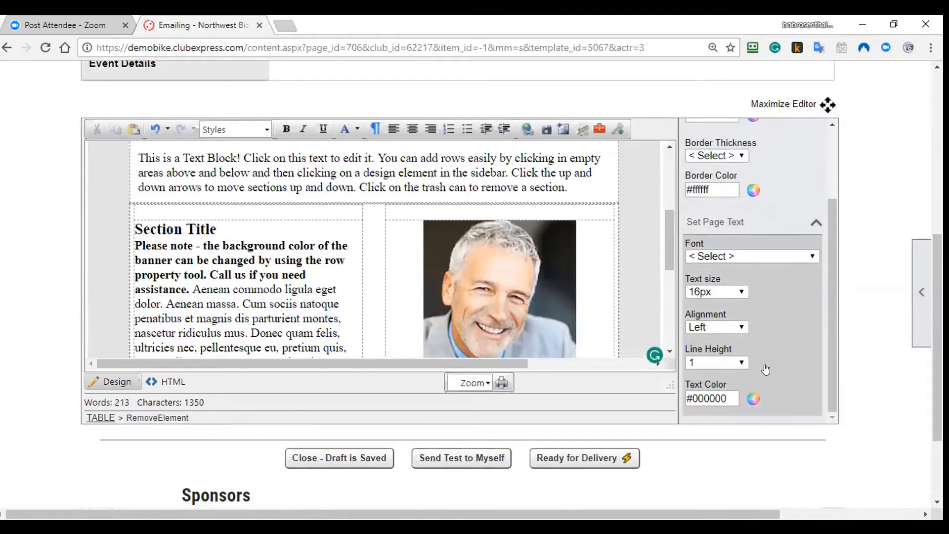
scroll(765, 369, "up", 2)
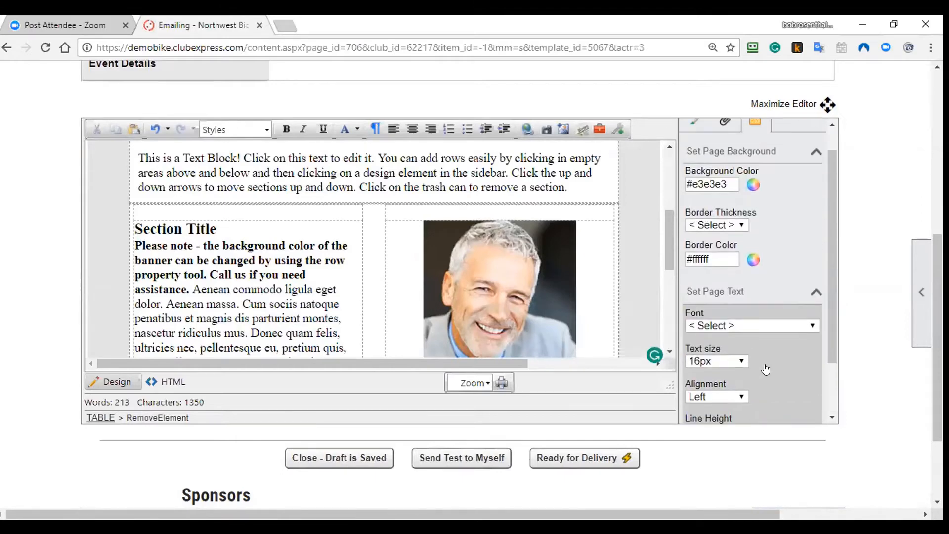
scroll(867, 236, "up", 2)
scroll(816, 222, "up", 3)
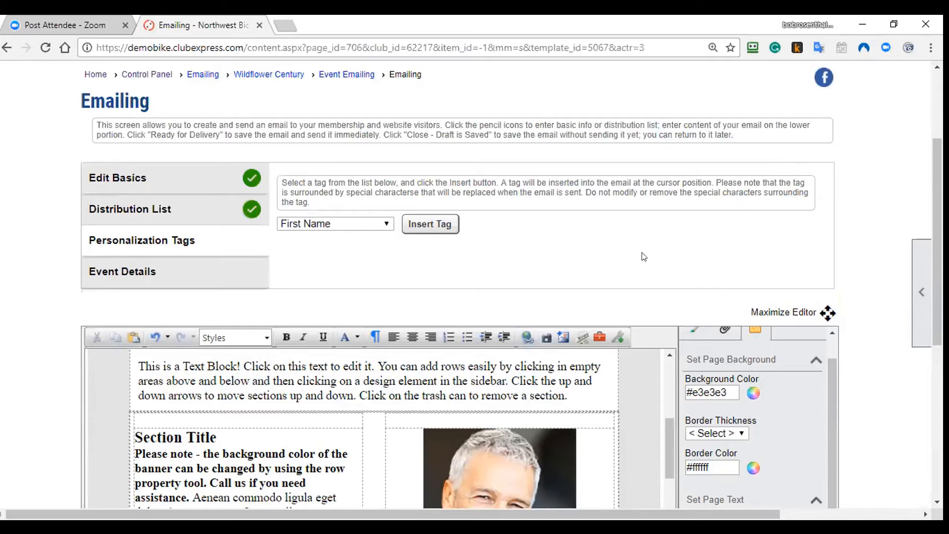
Step: Open the Wildflower Century event from the Event Calendar
scroll(569, 180, "up", 3)
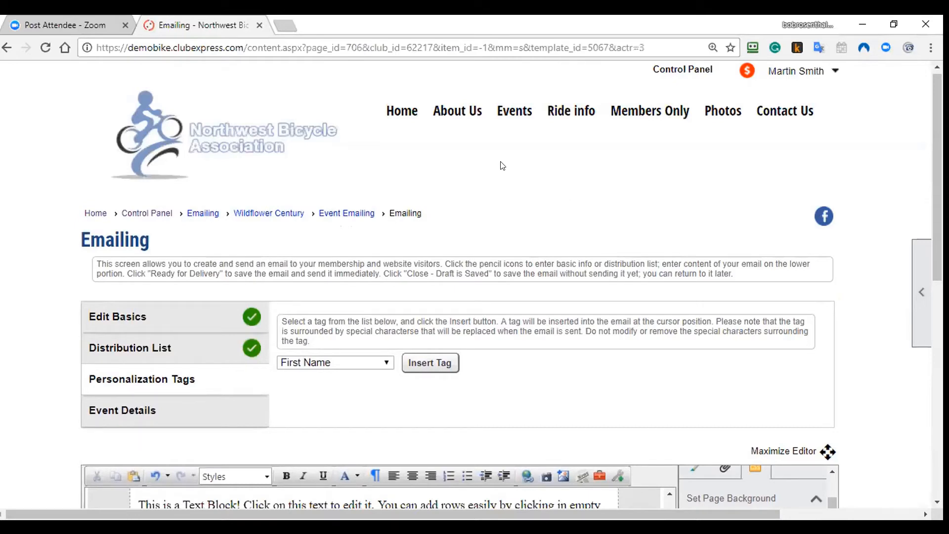
mouse_move(514, 112)
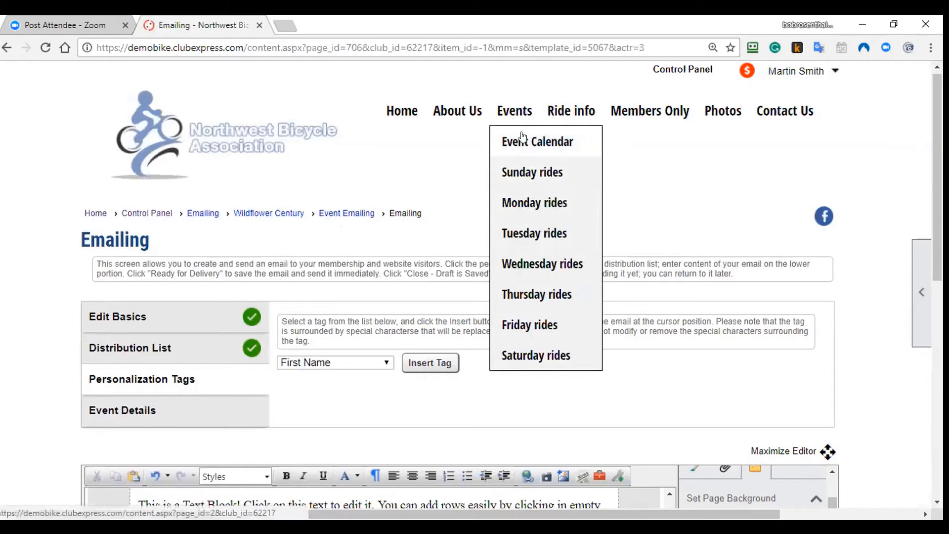
left_click(519, 140)
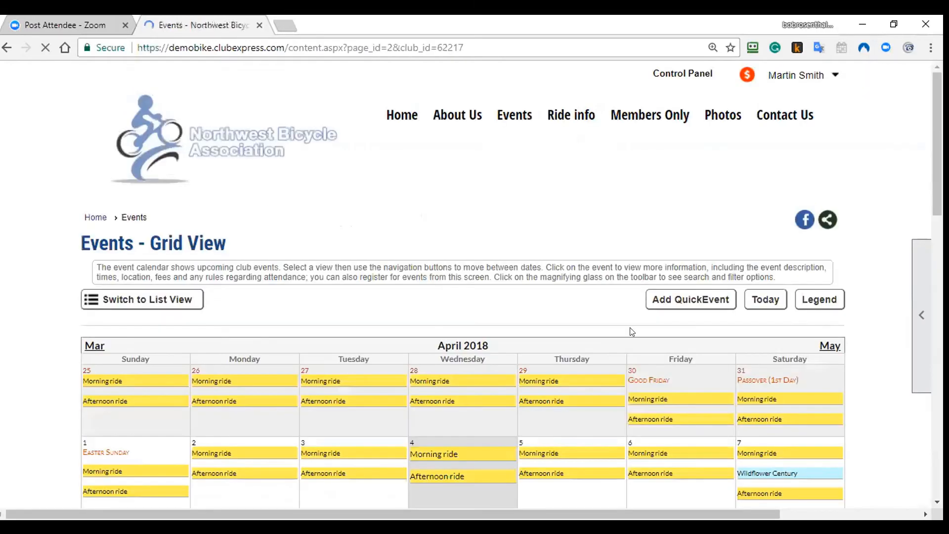
scroll(657, 336, "down", 3)
left_click(753, 336)
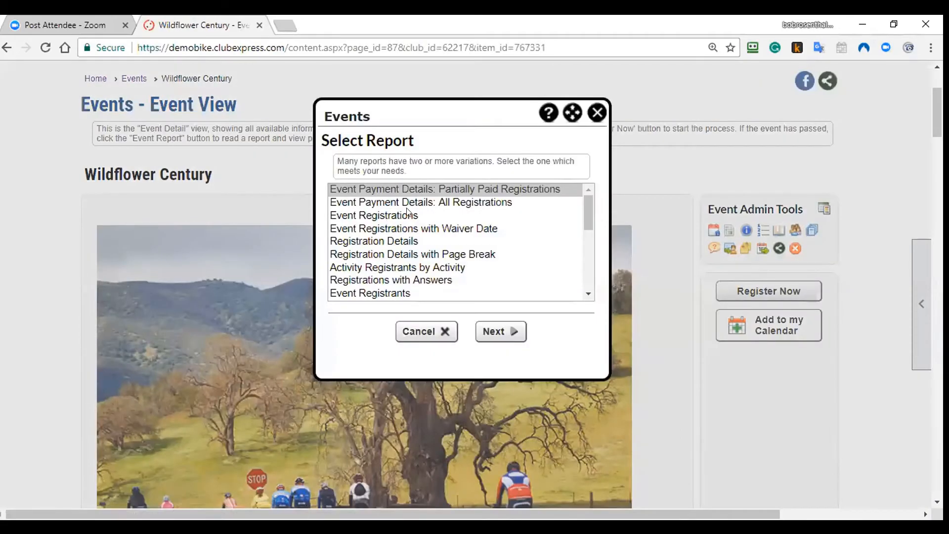
Step: Choose the Event Registrations report, continue to its options, and cancel without running it
left_click(409, 215)
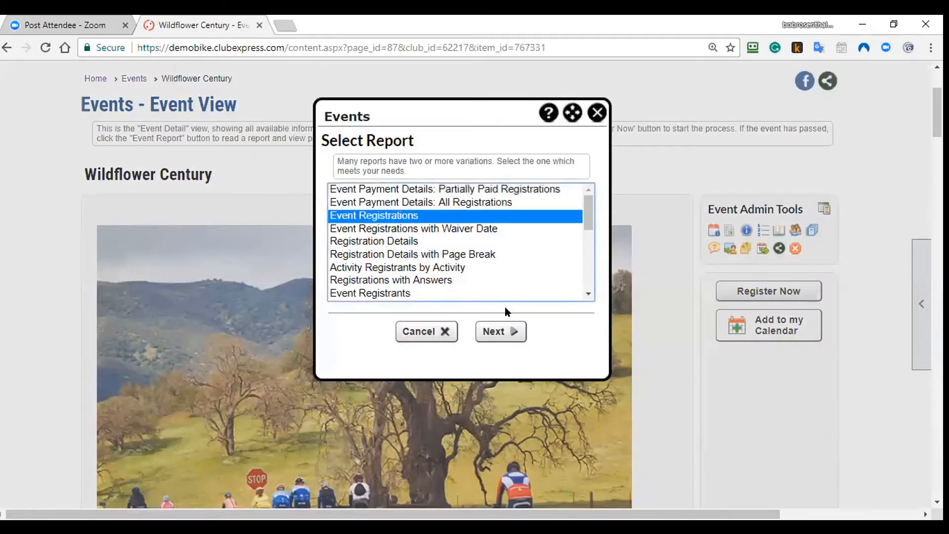
left_click(512, 332)
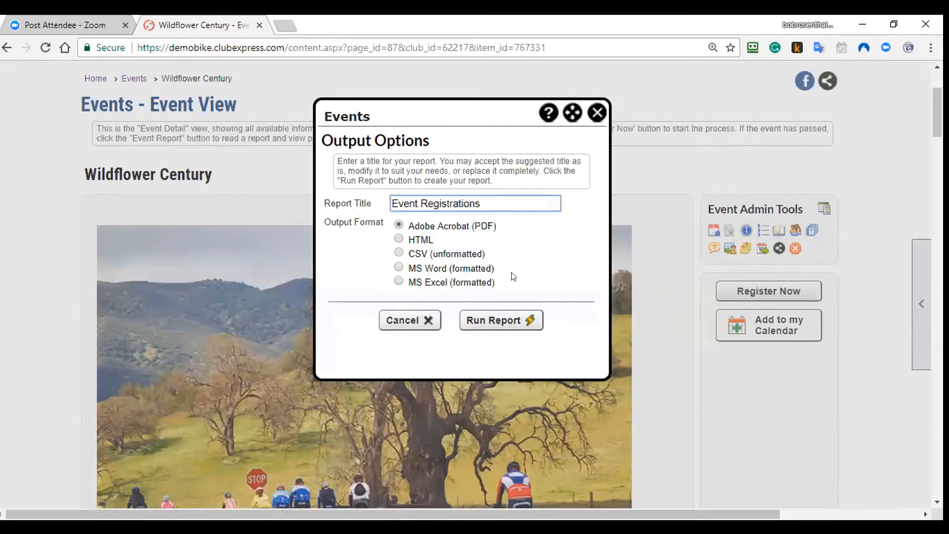
left_click(425, 320)
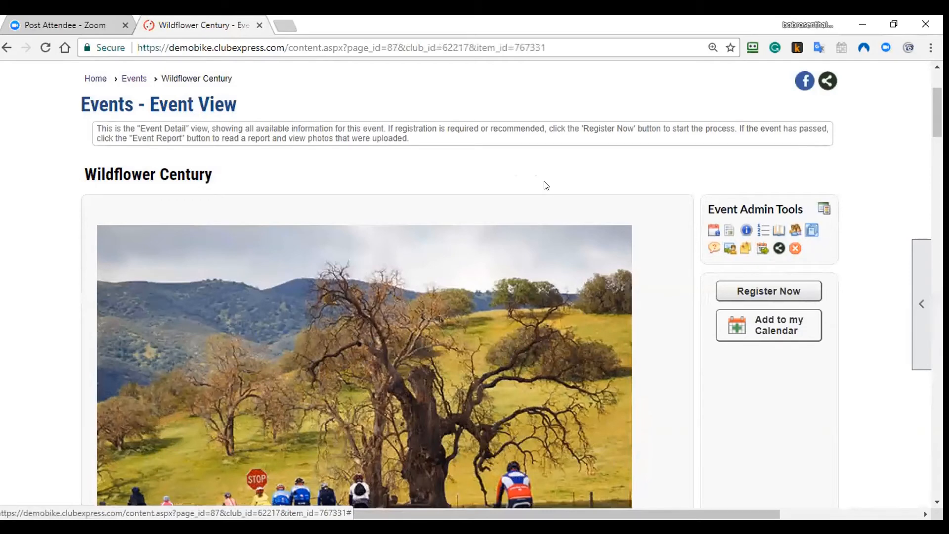
Step: Go to the Sunday rides page under Events and scroll through it
scroll(546, 185, "up", 3)
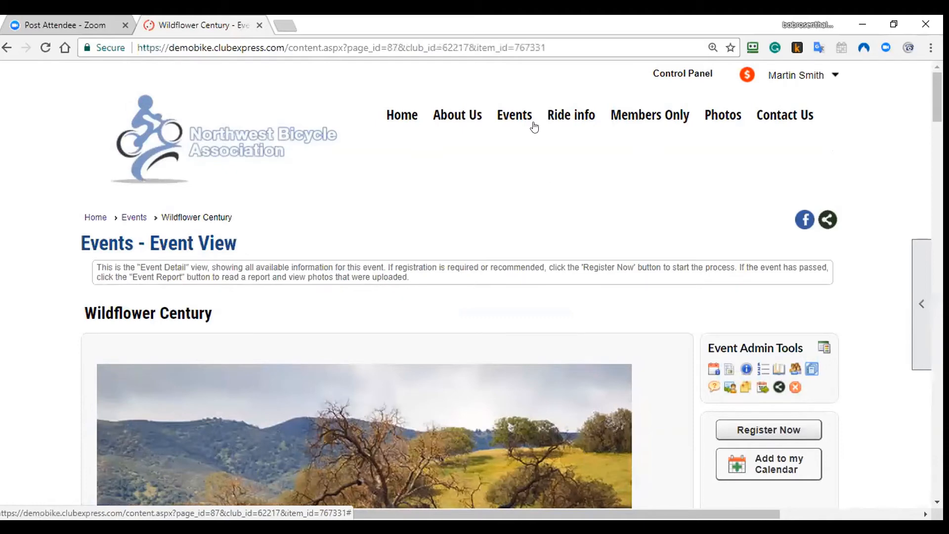
mouse_move(529, 127)
left_click(525, 176)
scroll(525, 258, "down", 2)
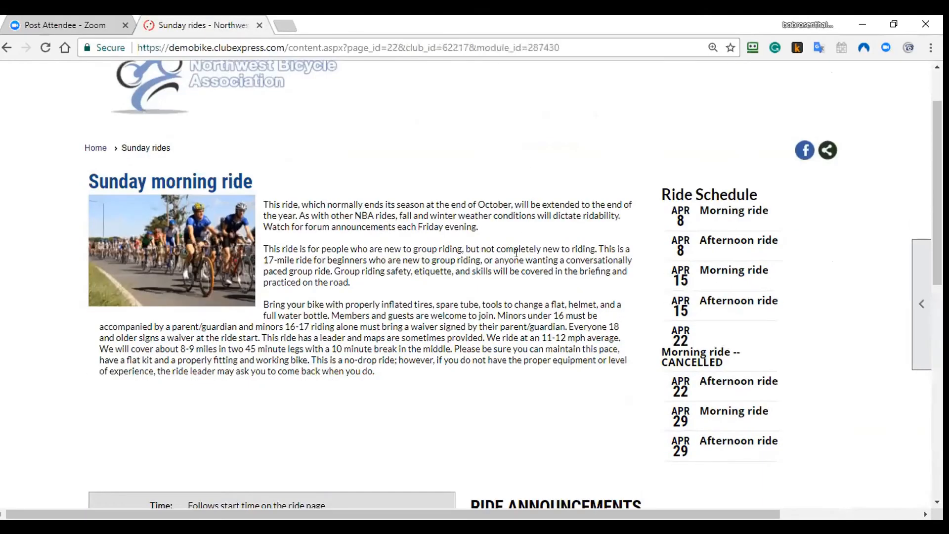
scroll(517, 252, "down", 4)
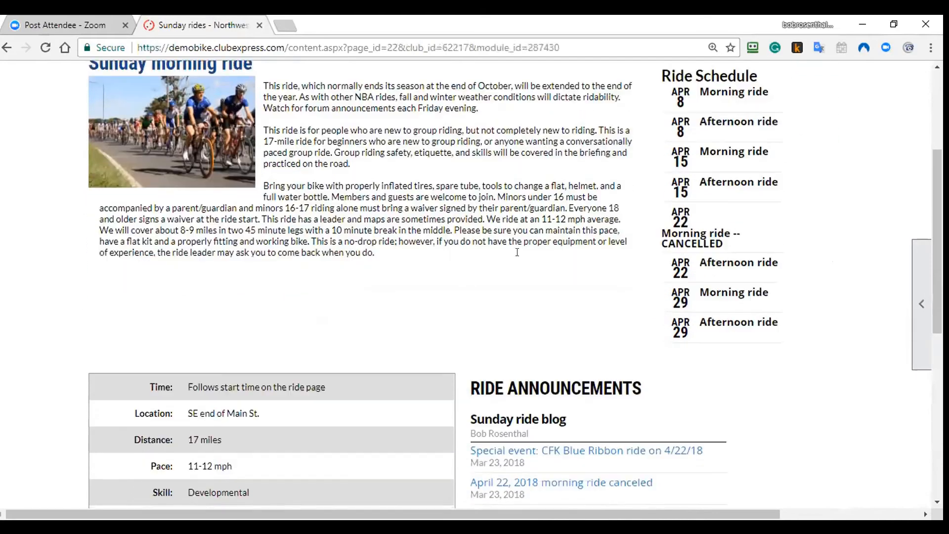
scroll(517, 252, "up", 2)
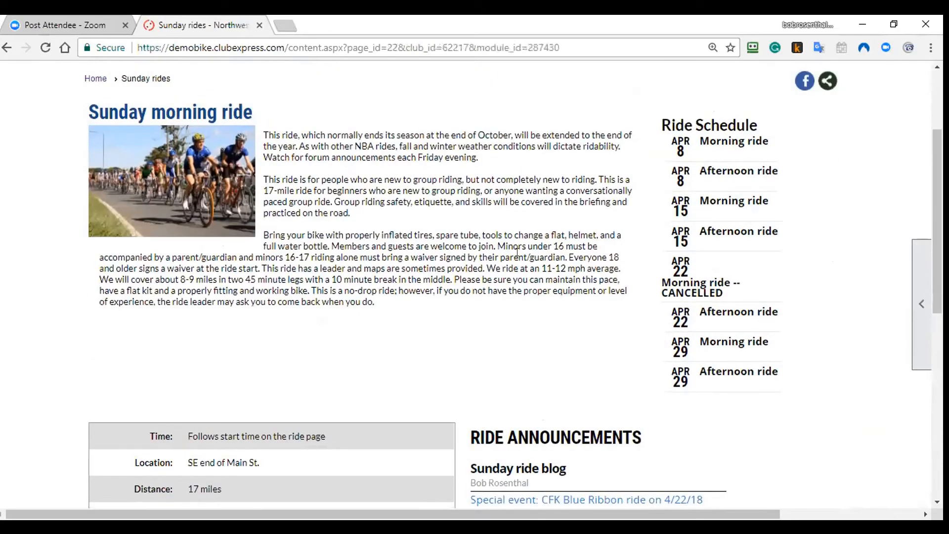
scroll(517, 252, "up", 2)
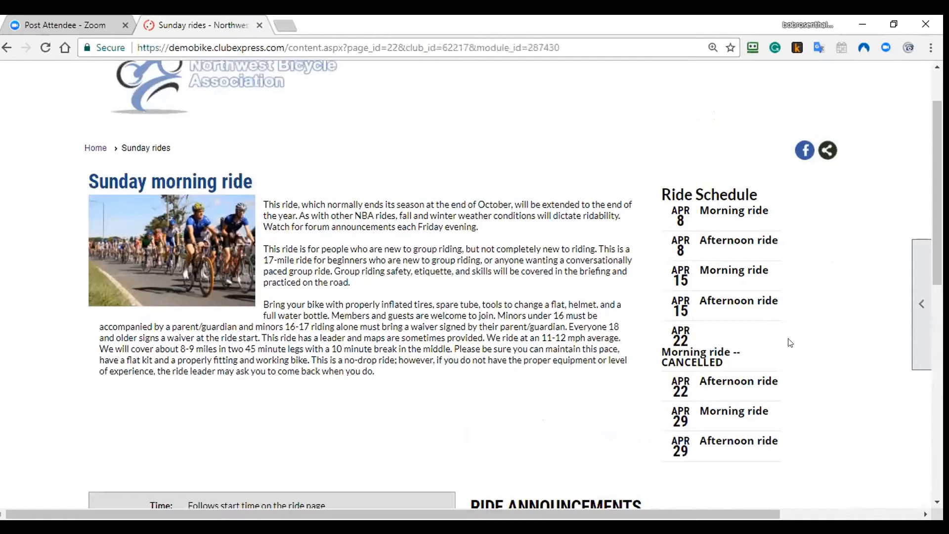
Step: Open the Sunday rides page in the page editor from the side tools tab
mouse_move(909, 314)
mouse_move(897, 285)
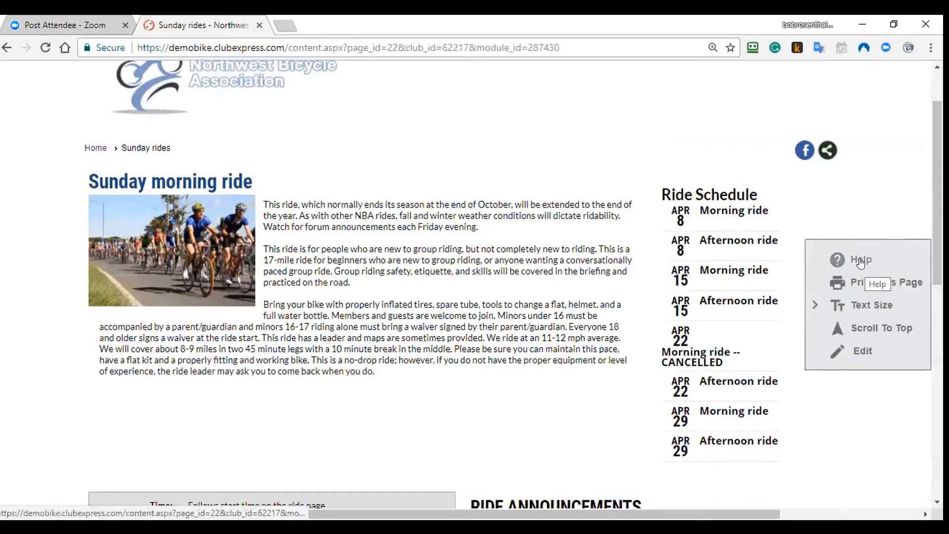
left_click(861, 350)
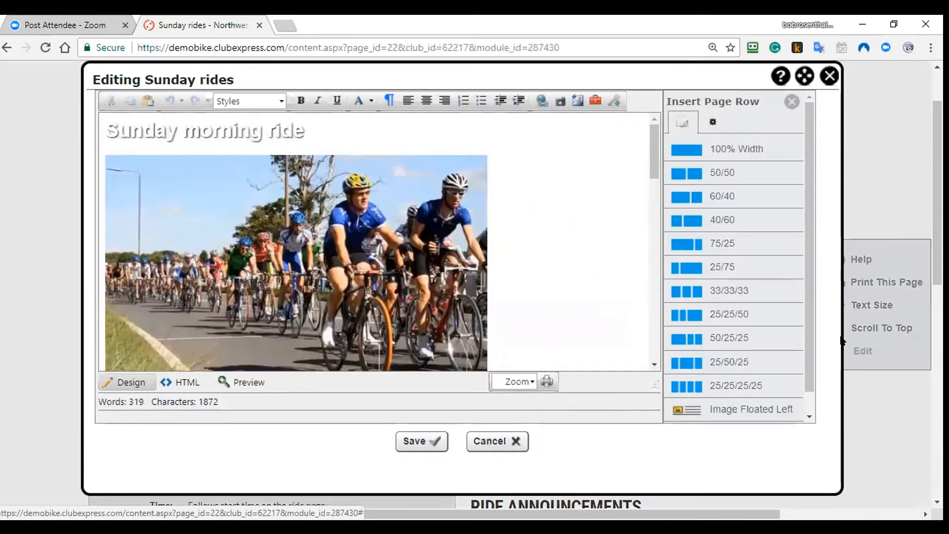
Step: Maximize the editor, scroll the ride description, and show the Insert Widget list
left_click(804, 75)
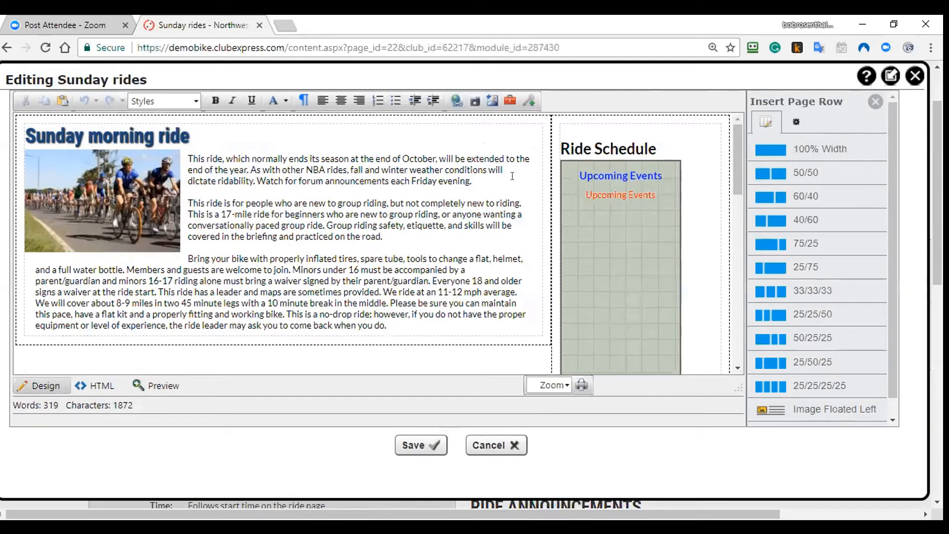
left_click(325, 200)
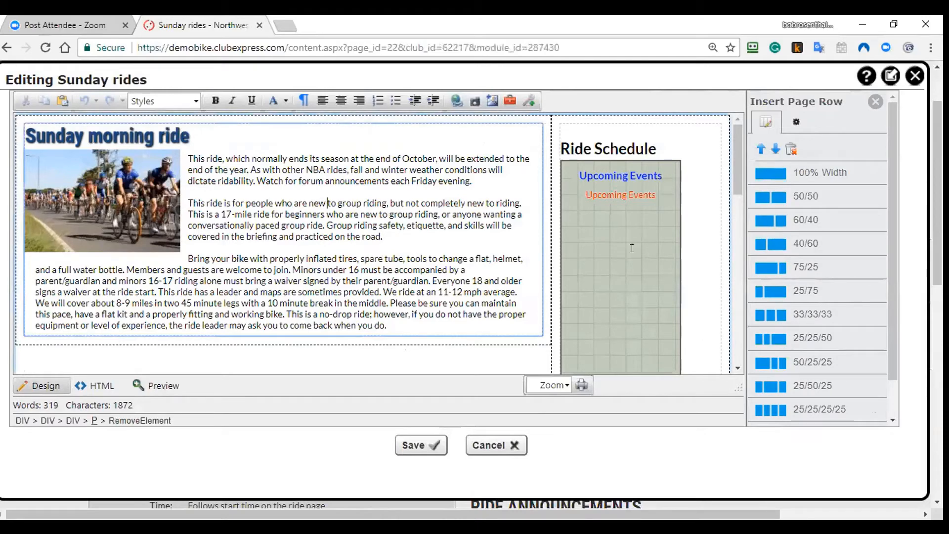
scroll(432, 235, "down", 10)
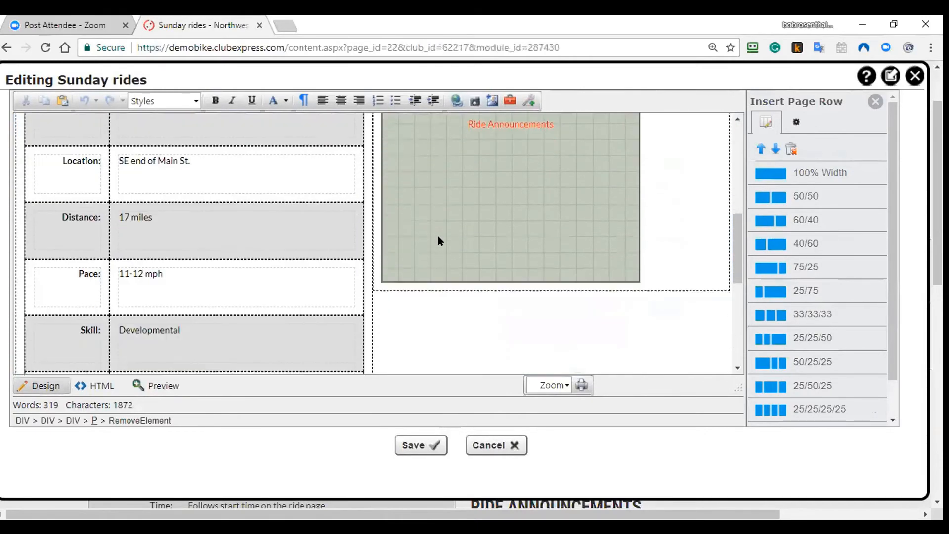
scroll(454, 258, "down", 5)
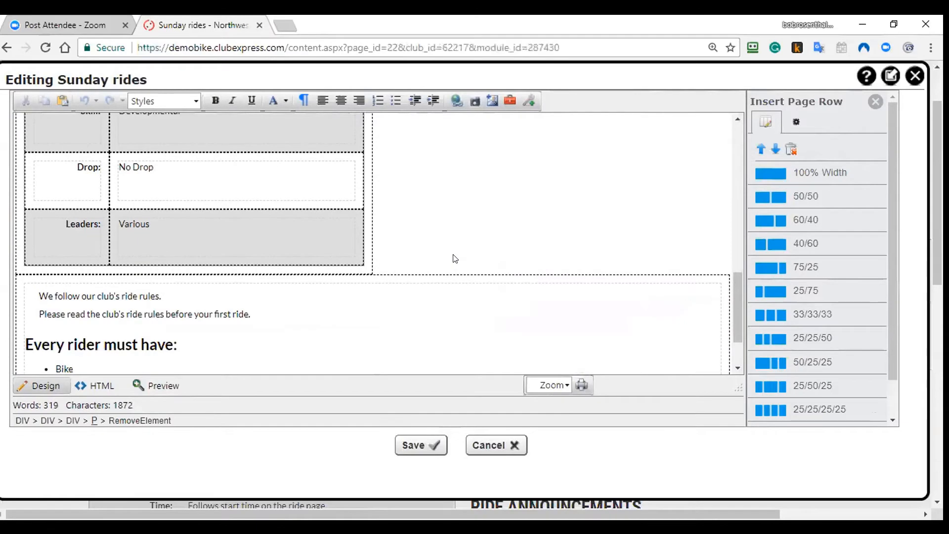
scroll(455, 262, "up", 12)
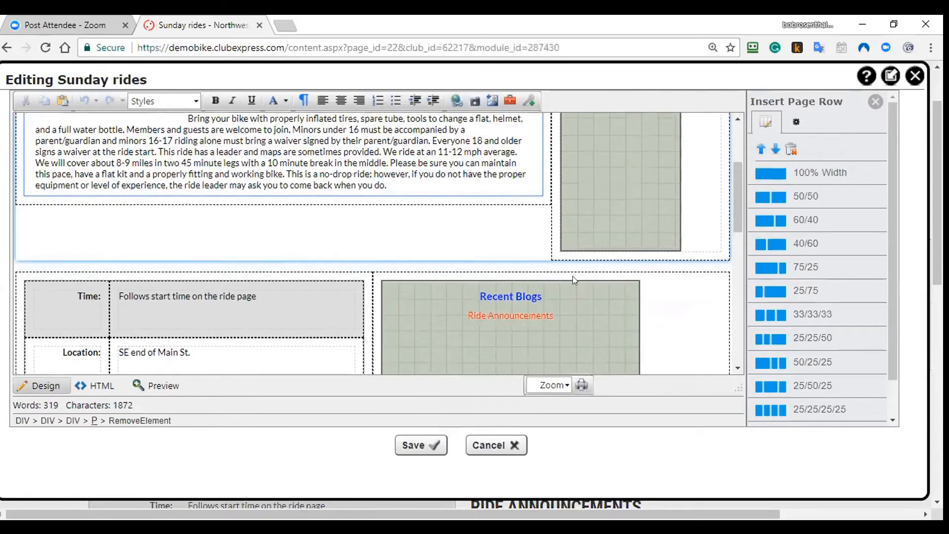
scroll(635, 197, "up", 3)
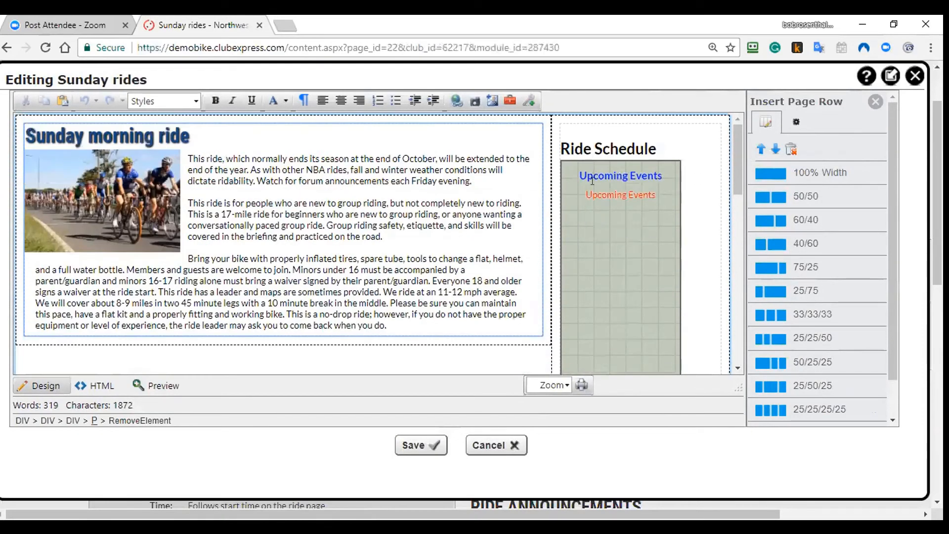
scroll(618, 270, "down", 4)
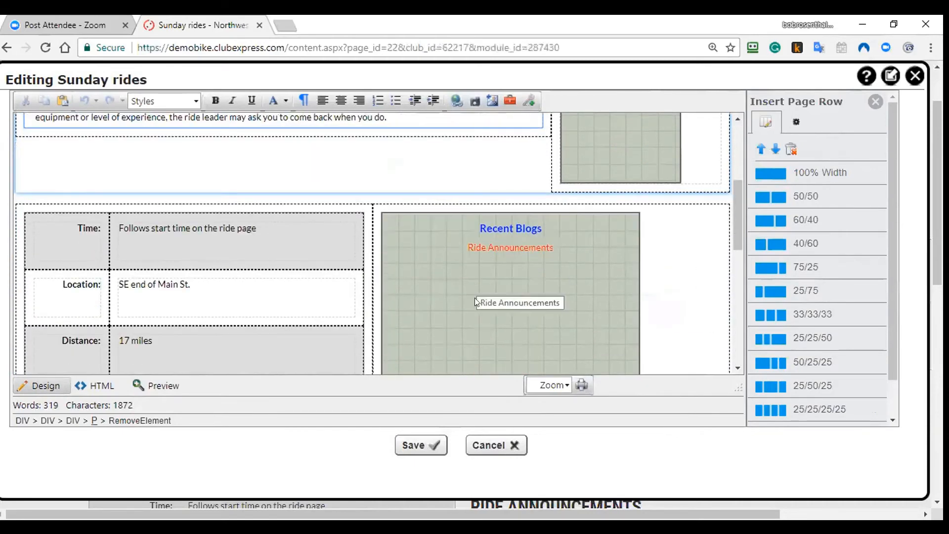
scroll(653, 222, "up", 4)
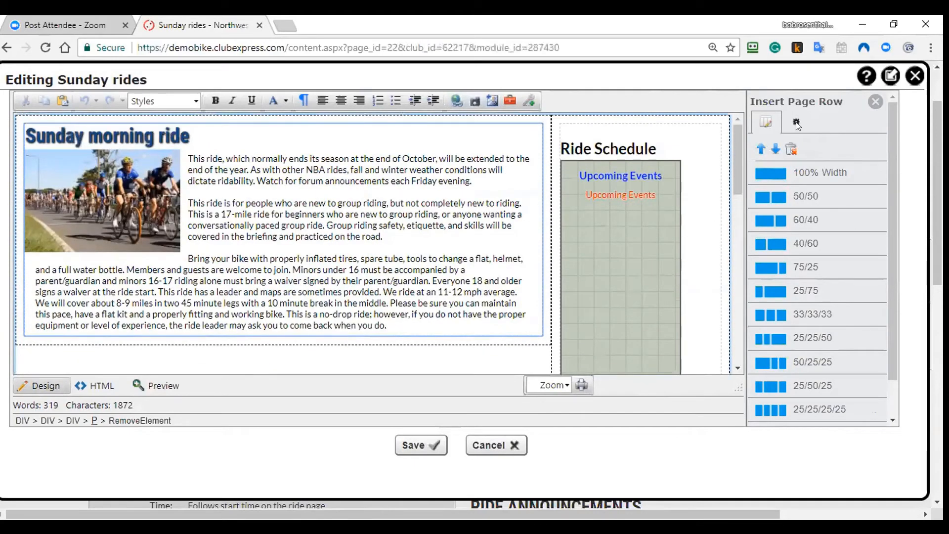
left_click(796, 124)
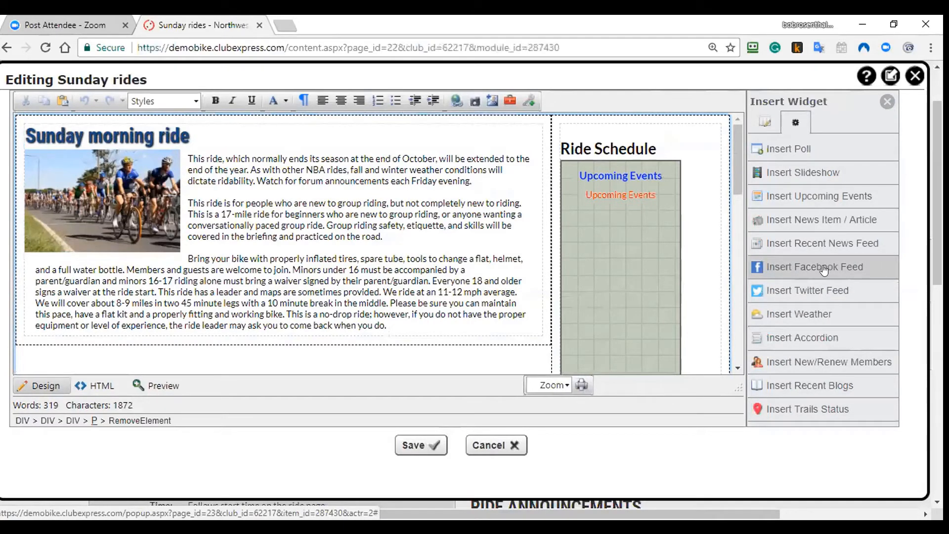
Step: Inspect the Upcoming Events widget settings and category list, then close without saving
right_click(600, 200)
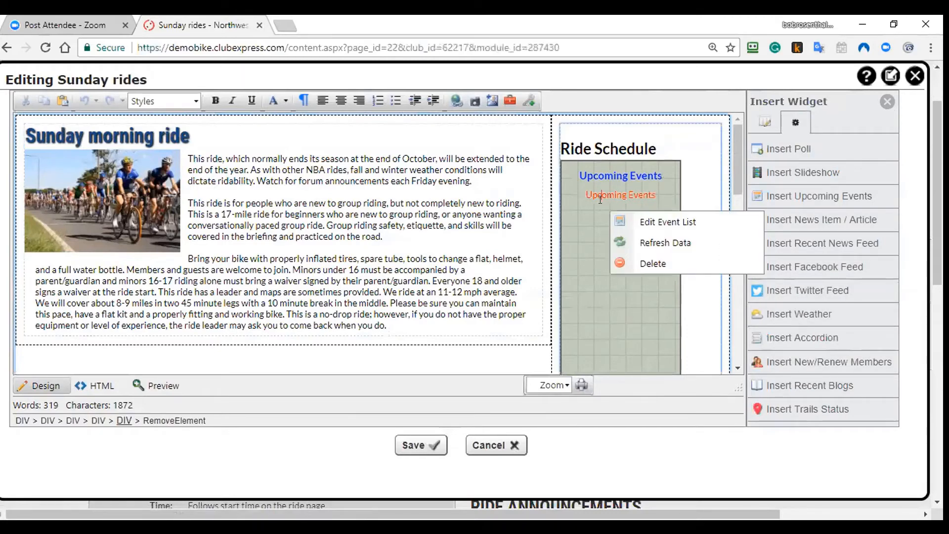
left_click(620, 219)
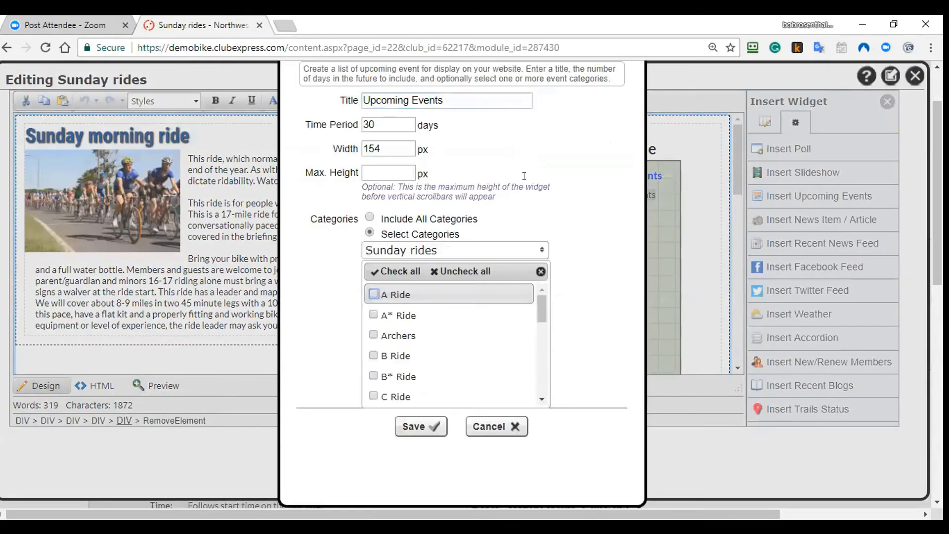
left_click_drag(538, 303, 539, 371)
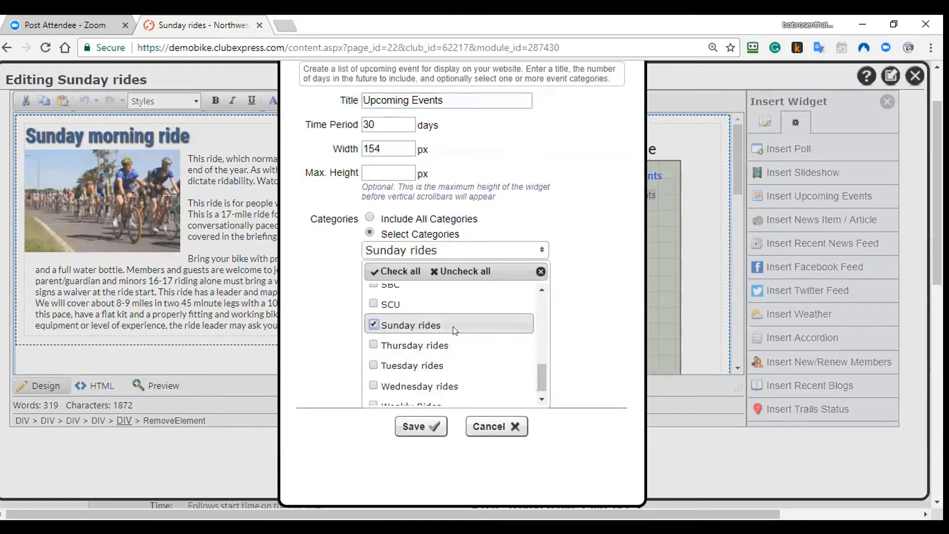
left_click(392, 122)
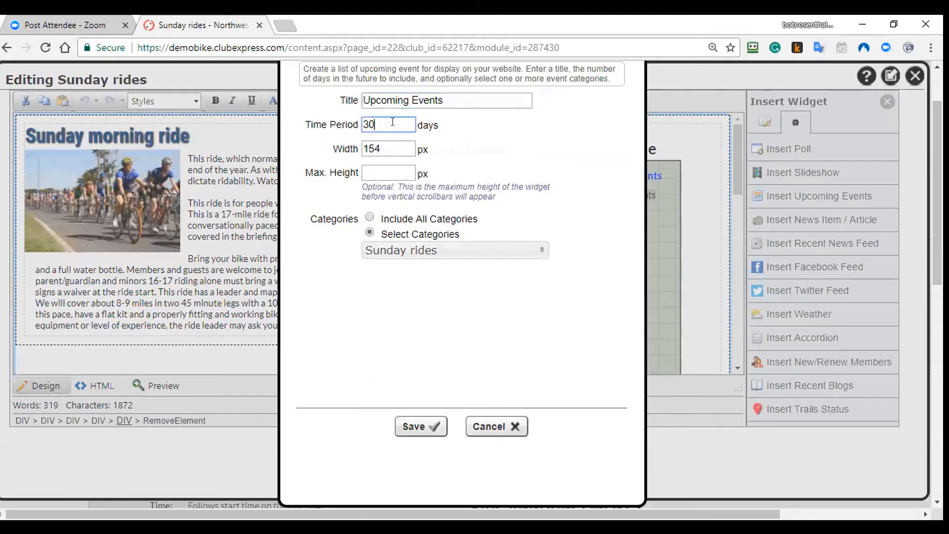
left_click(489, 426)
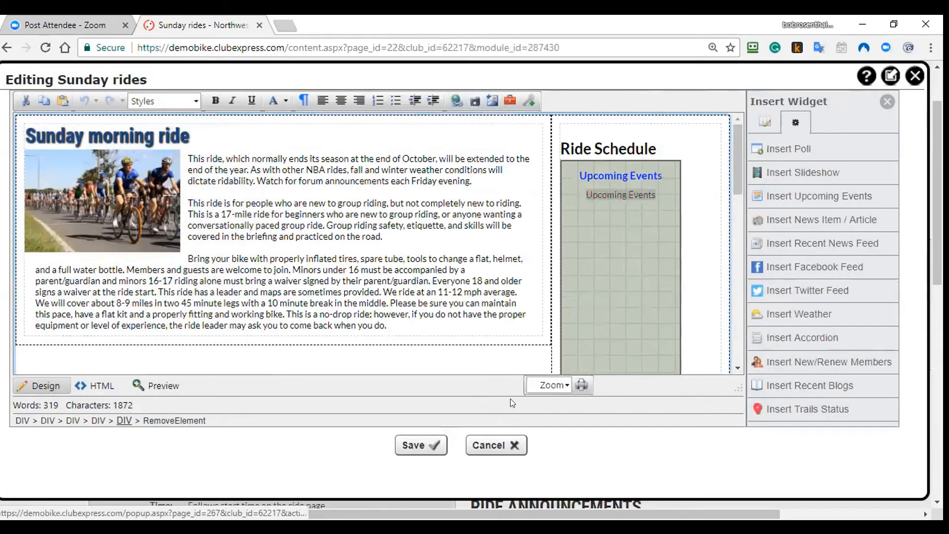
scroll(604, 265, "down", 3)
scroll(604, 266, "down", 3)
Step: Save a 'Ride Announcements' Recent Blogs widget for the Sunday ride blog, 365 days
right_click(505, 259)
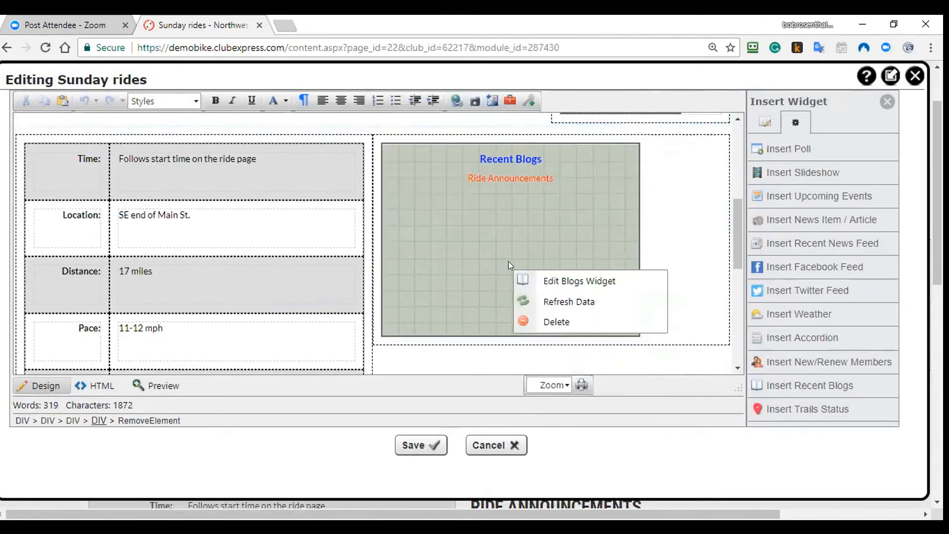
left_click(527, 272)
left_click(528, 276)
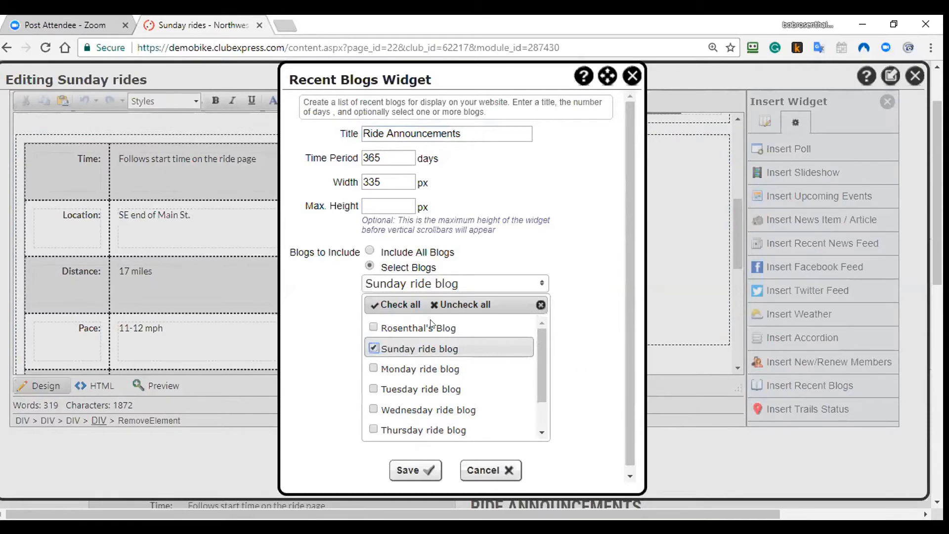
left_click(399, 152)
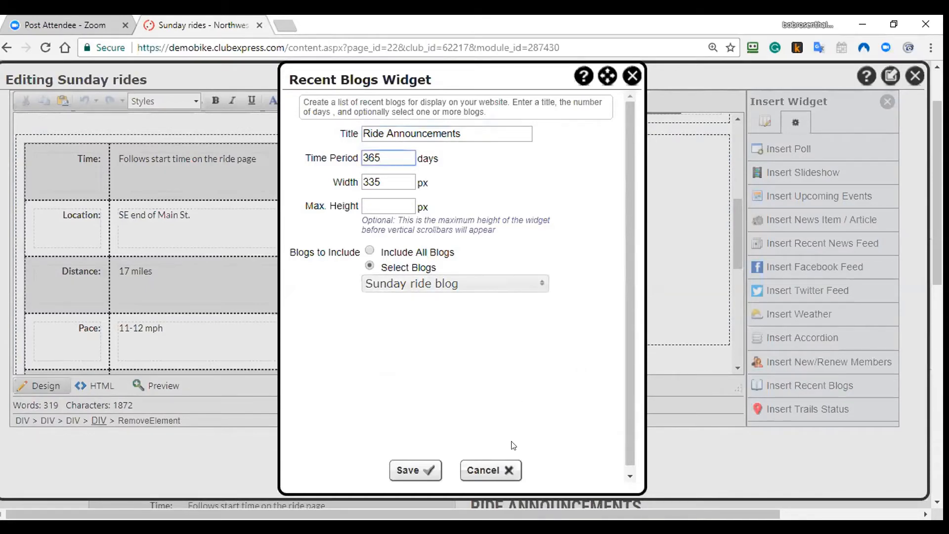
left_click(415, 470)
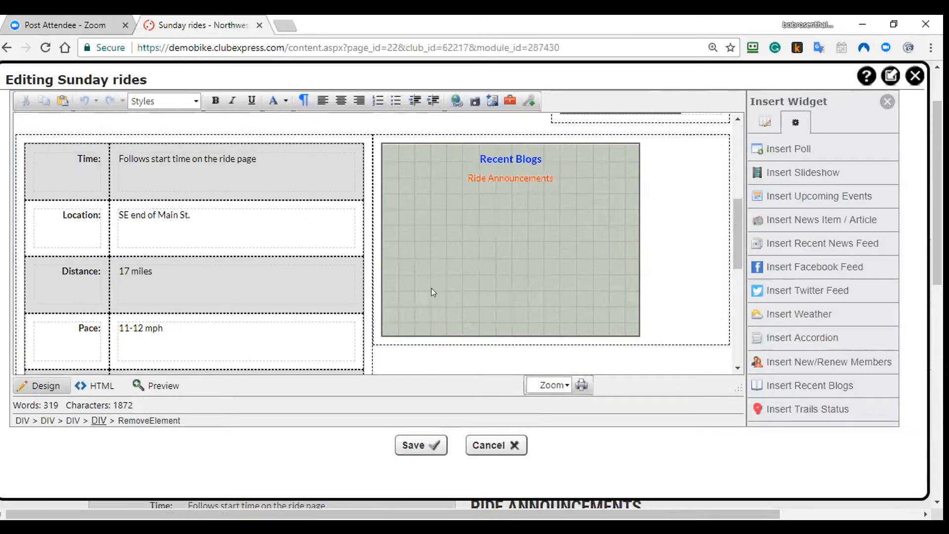
Step: Review the page's HTML source, then return to the Design view
left_click(96, 385)
scroll(249, 320, "down", 5)
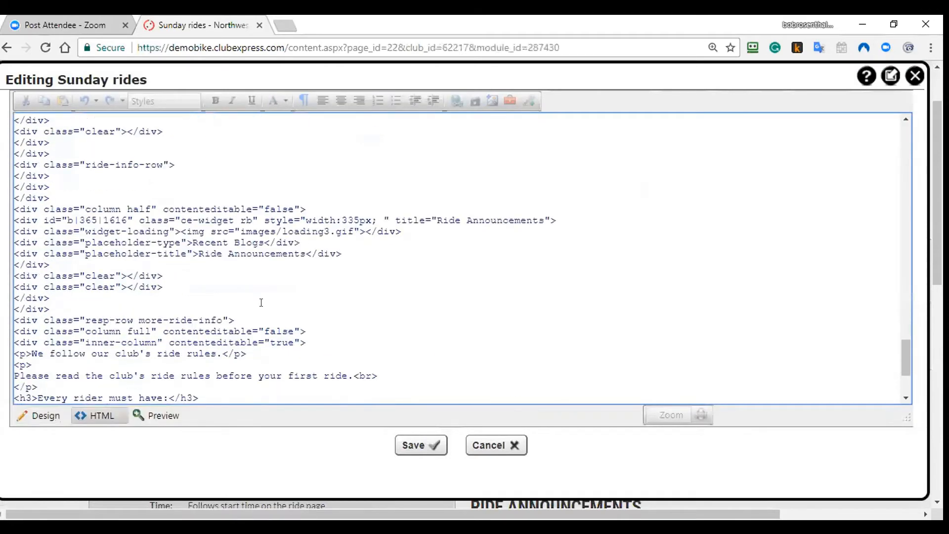
scroll(265, 302, "up", 8)
scroll(265, 303, "up", 10)
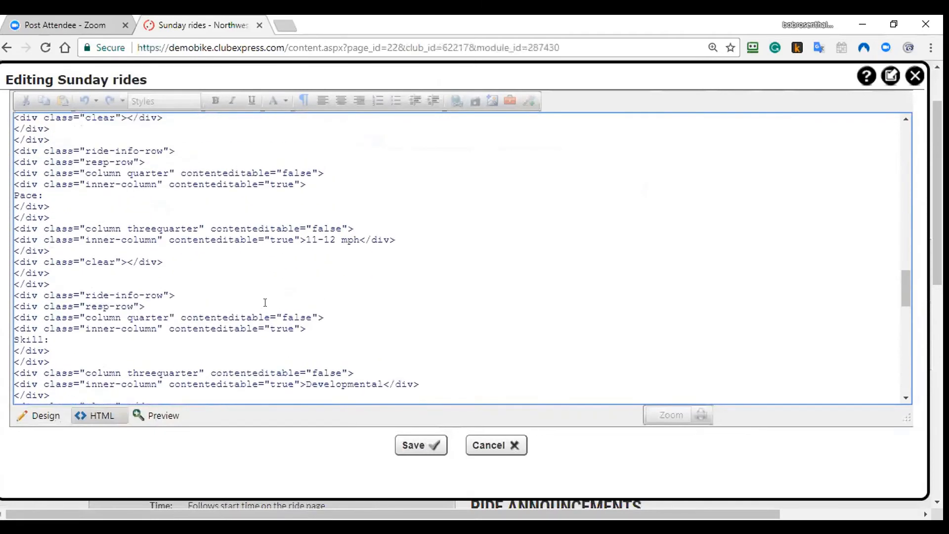
left_click(57, 418)
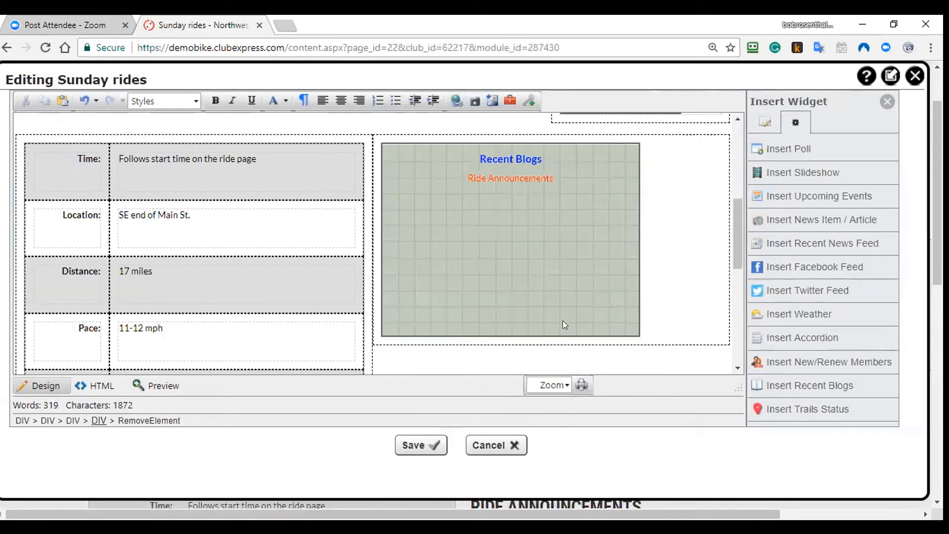
scroll(565, 325, "up", 3)
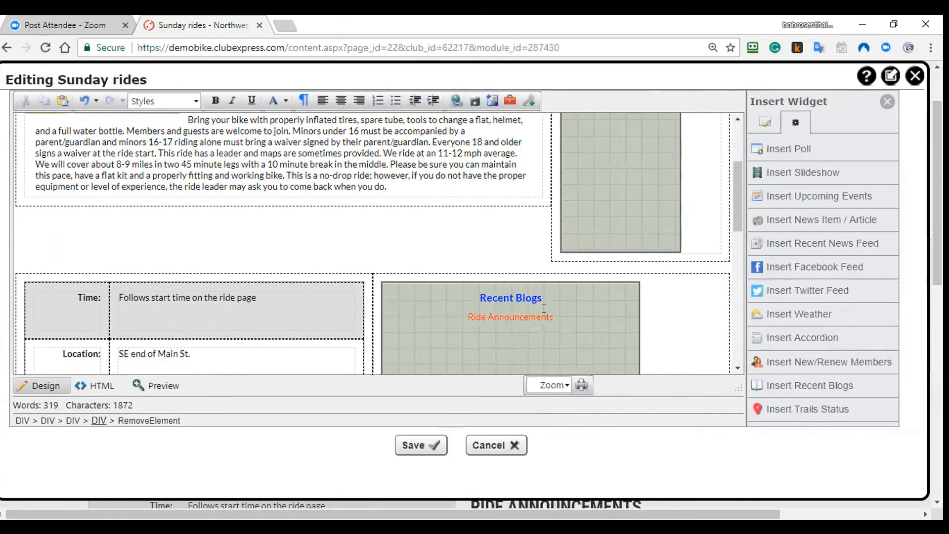
Step: Close the editor and view Board of Directors members via Members Only > Committees
left_click(914, 76)
mouse_move(642, 112)
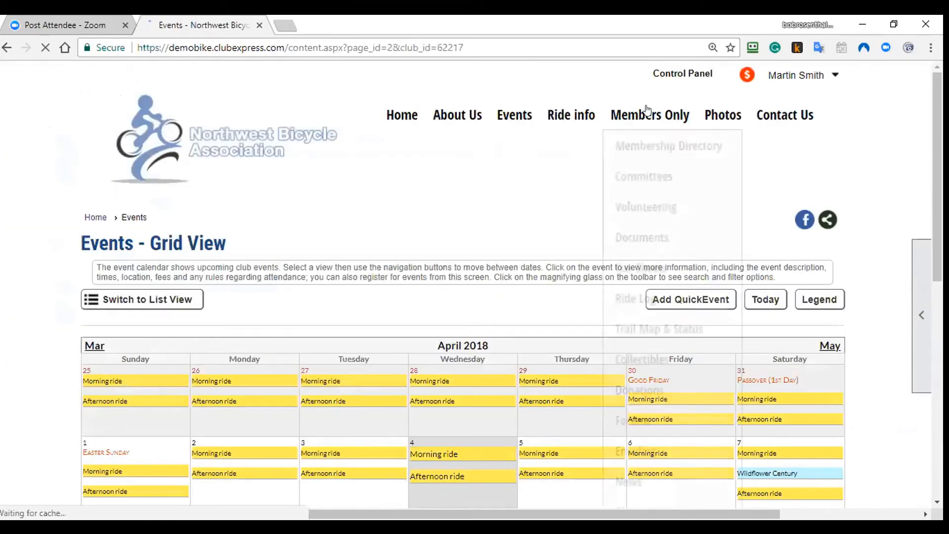
left_click(650, 177)
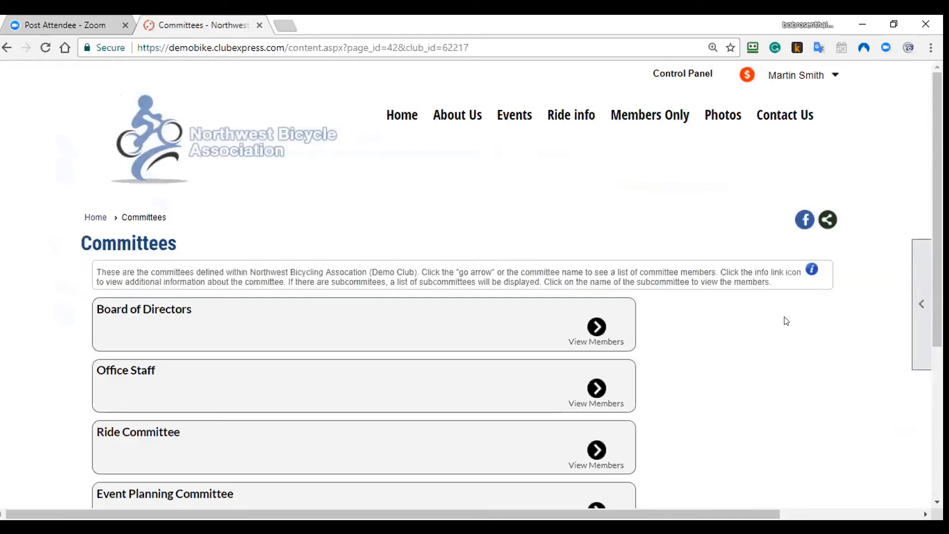
scroll(784, 320, "down", 3)
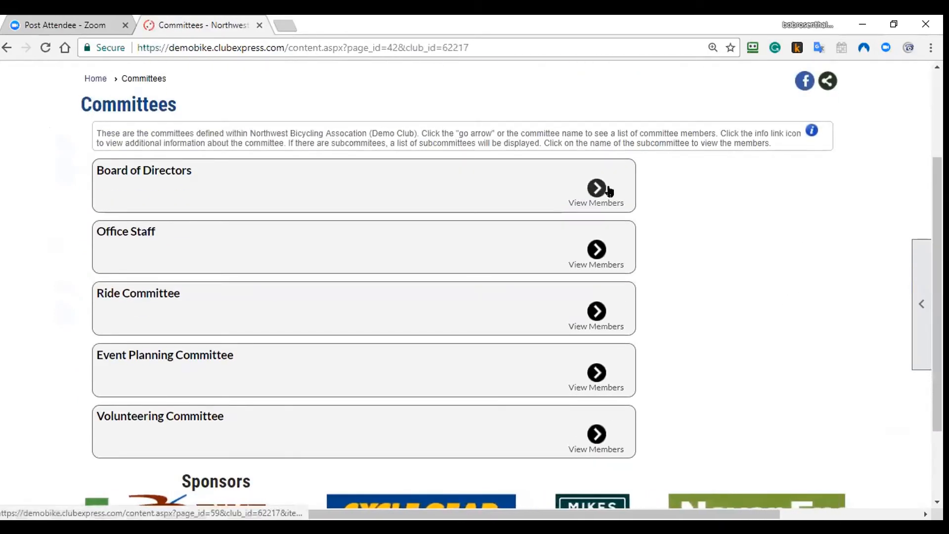
scroll(683, 282, "down", 3)
scroll(684, 282, "up", 2)
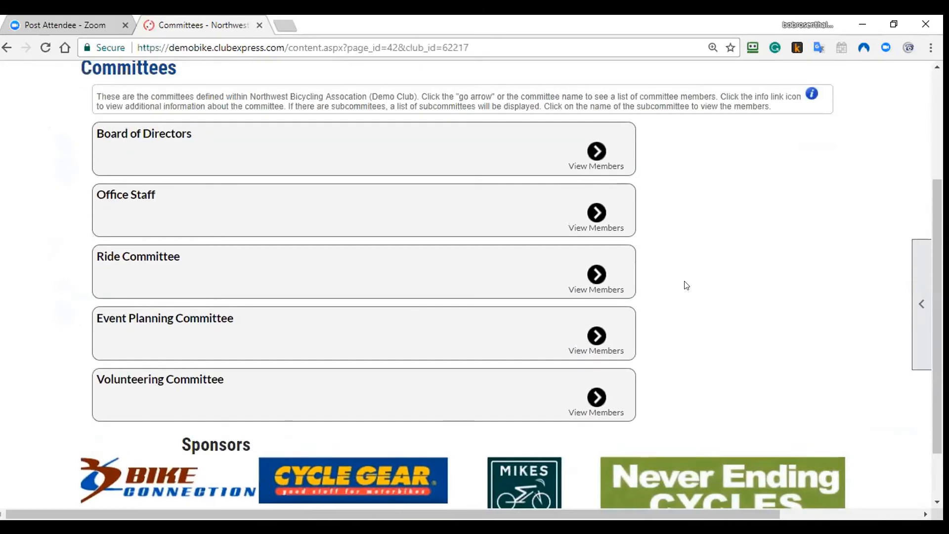
left_click(622, 167)
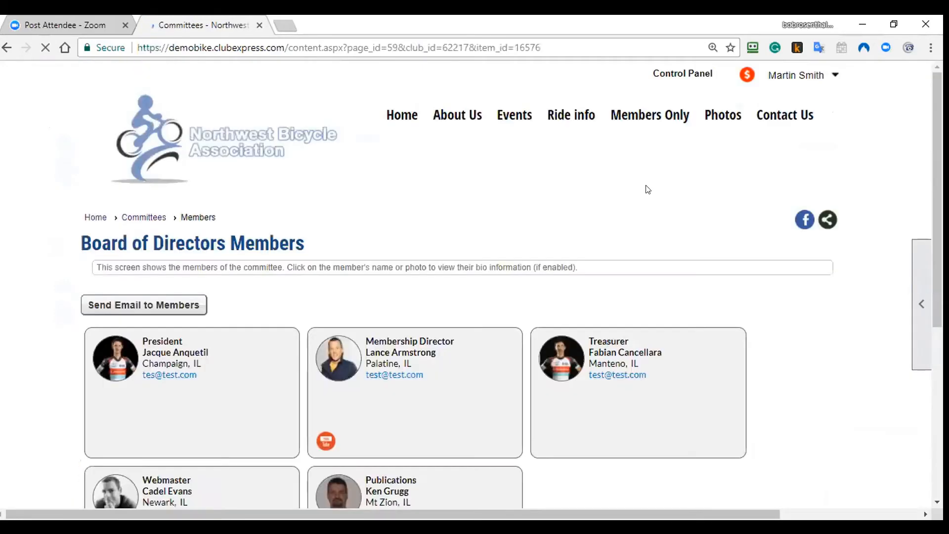
scroll(646, 188, "down", 3)
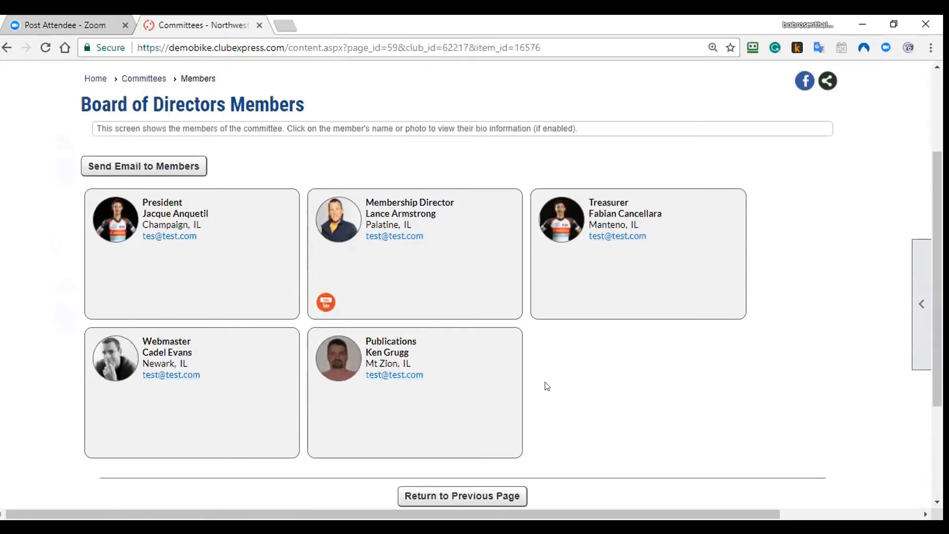
left_click(206, 173)
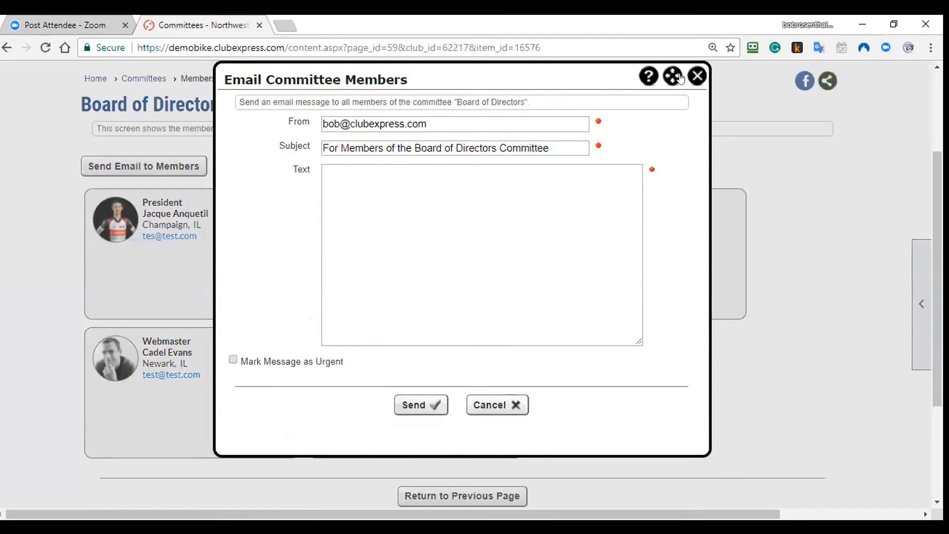
left_click(696, 76)
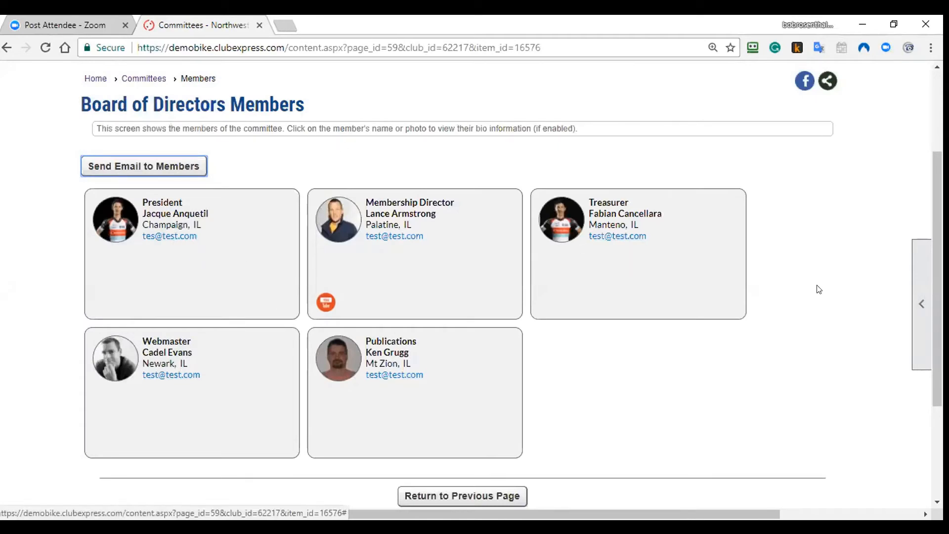
left_click(909, 300)
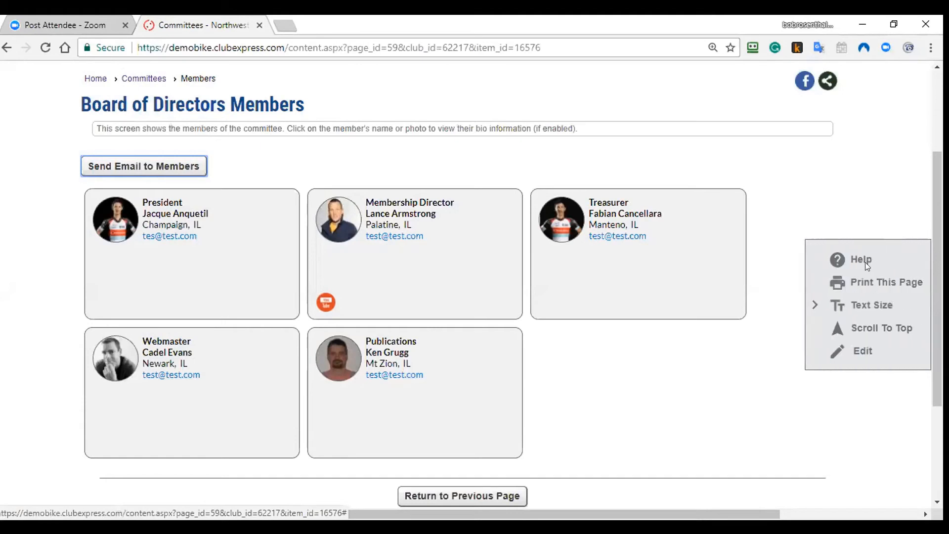
left_click(863, 261)
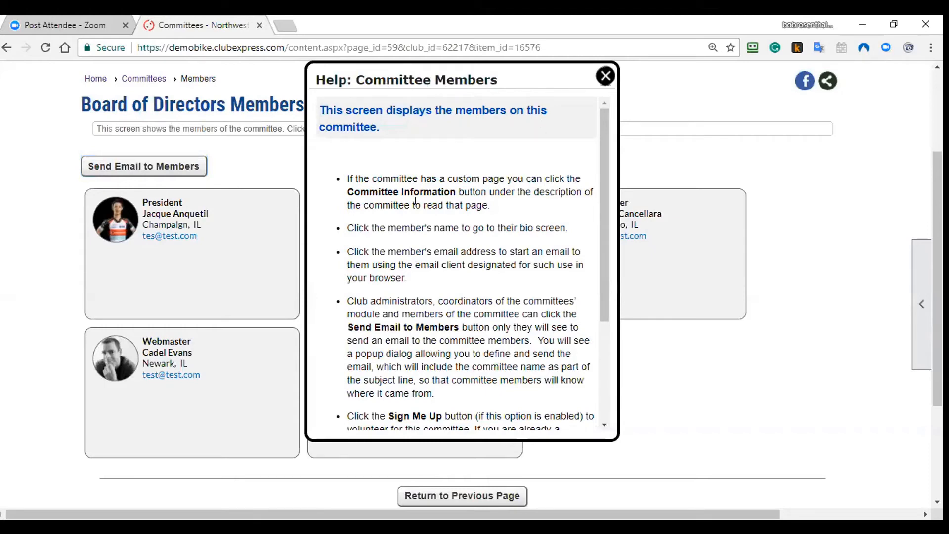
scroll(420, 207, "down", 5)
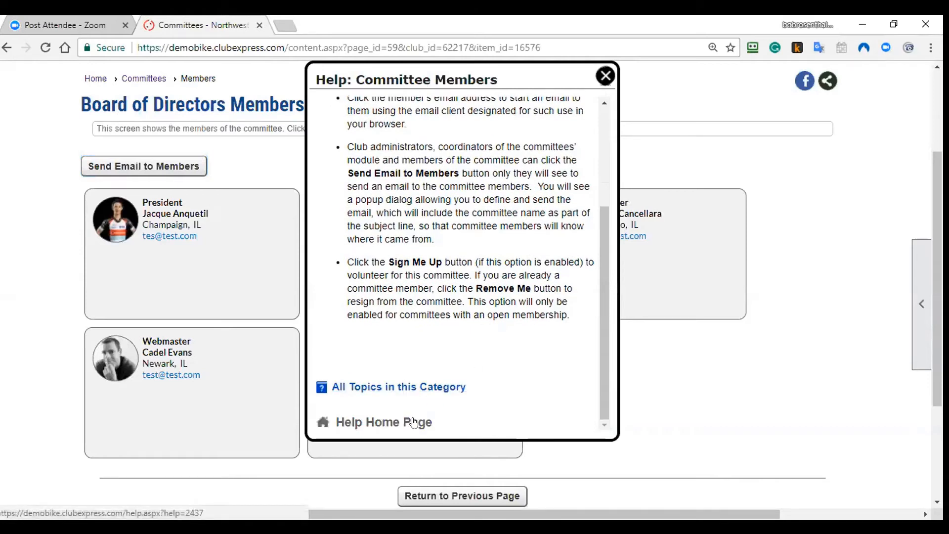
left_click(606, 76)
mouse_move(908, 309)
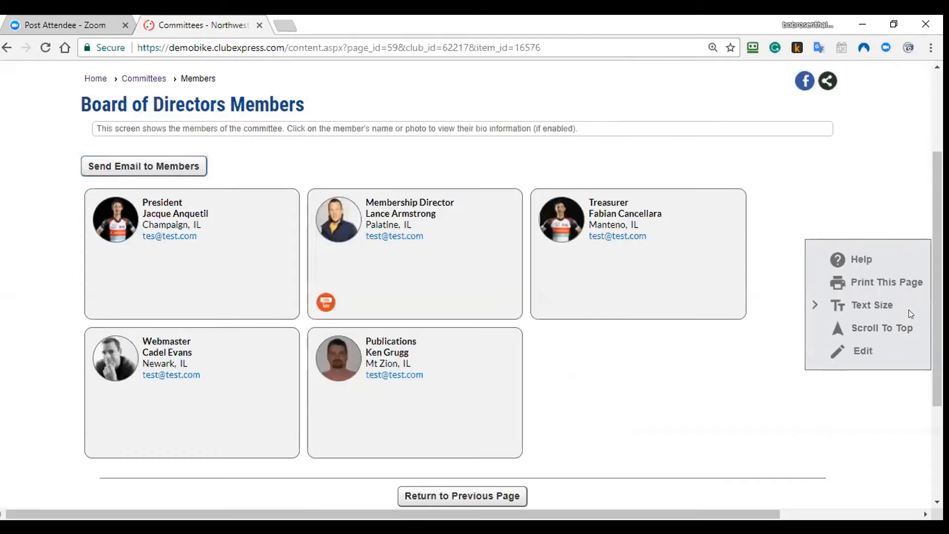
Step: Open Committees Administration and show All Committees in the list
left_click(841, 348)
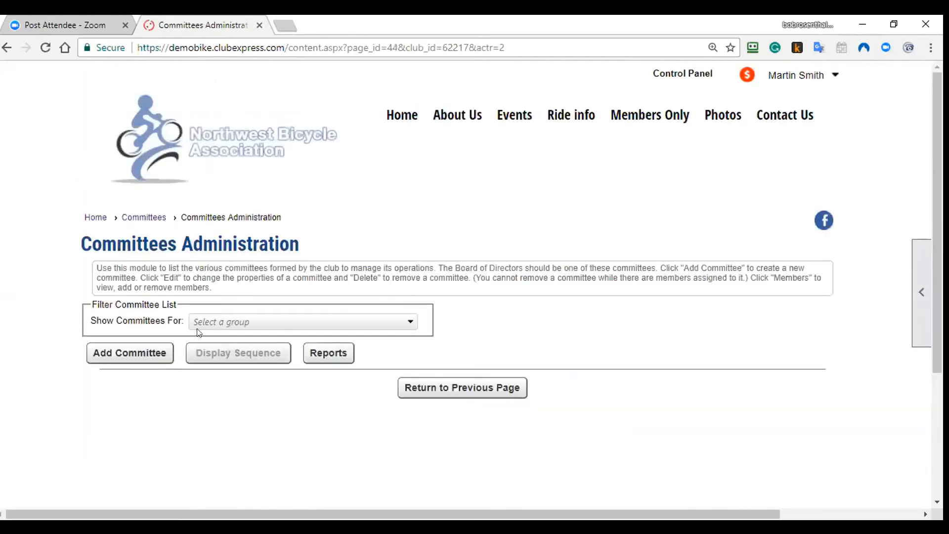
left_click(198, 328)
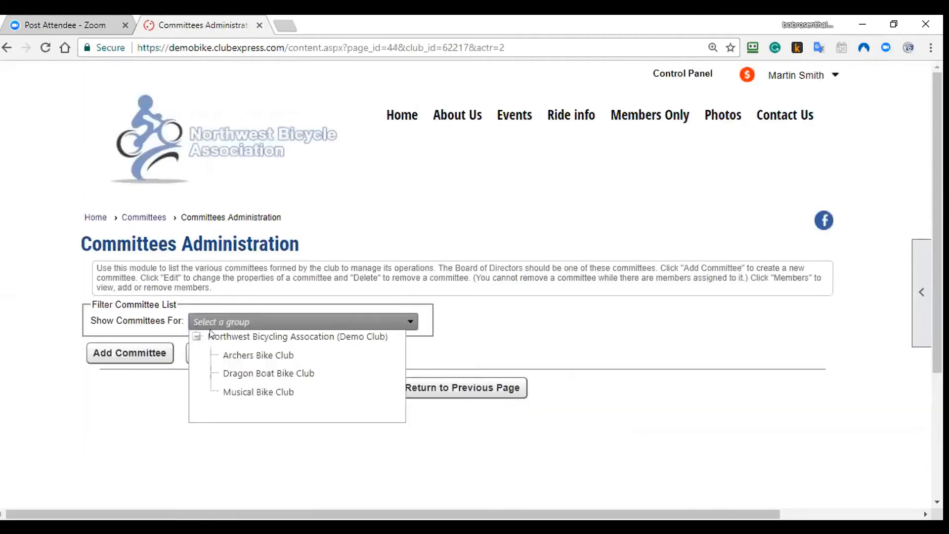
left_click(217, 343)
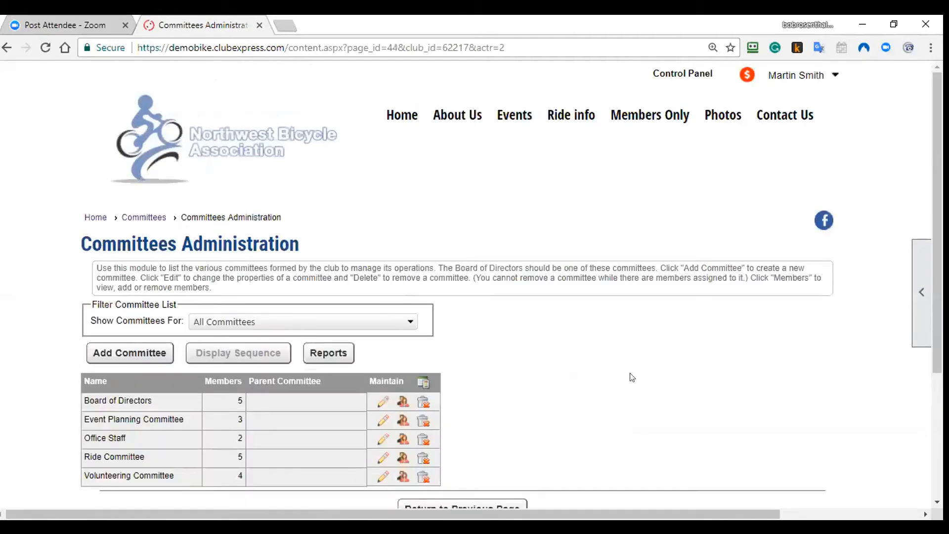
Step: Read the Committees Administration help topic and close it
mouse_move(917, 291)
left_click(835, 259)
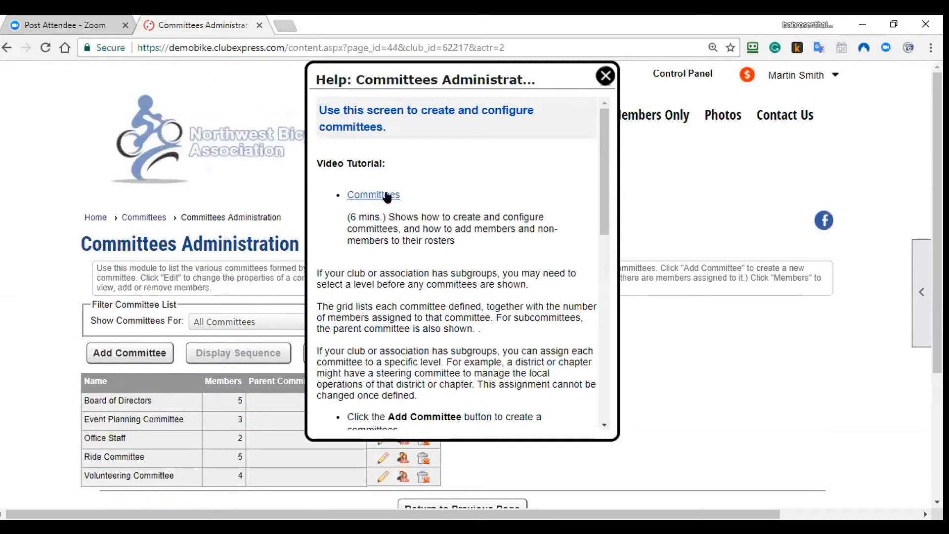
scroll(445, 309, "down", 6)
scroll(445, 309, "down", 5)
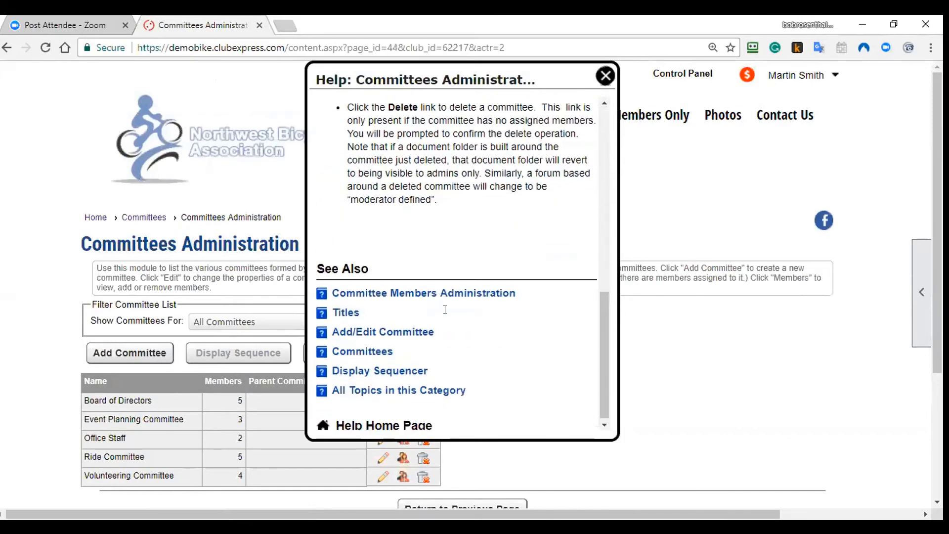
left_click(604, 76)
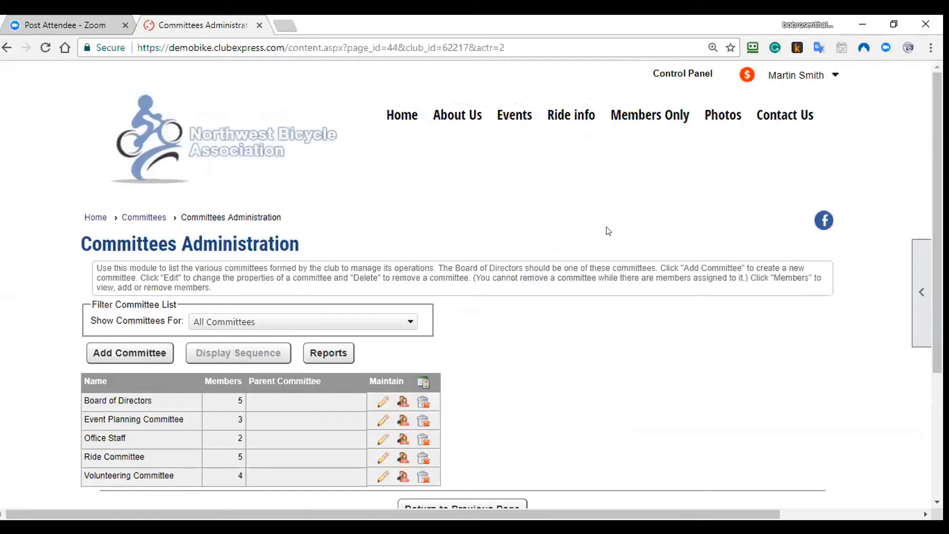
mouse_move(577, 114)
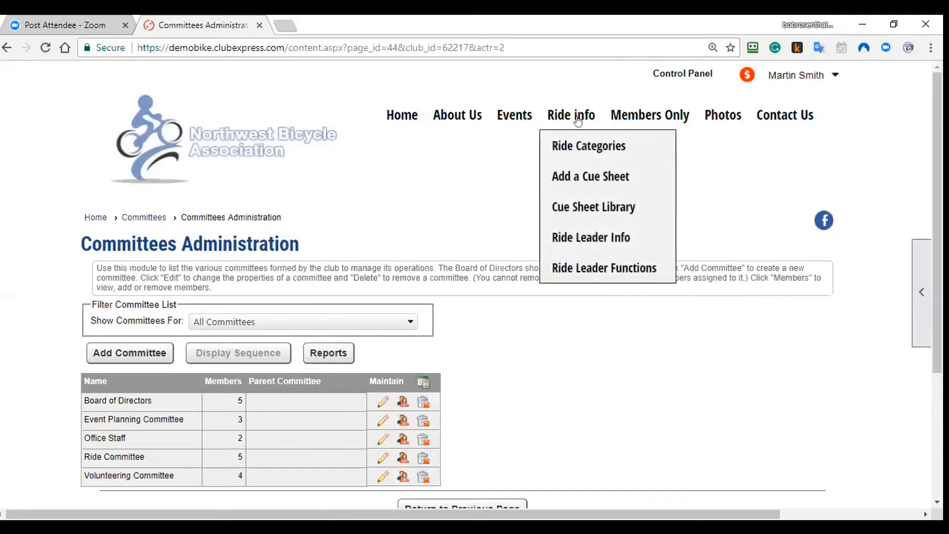
Step: Browse the Cue Sheet Library folder, then download and open the Quad County Metric cue sheet
mouse_move(649, 114)
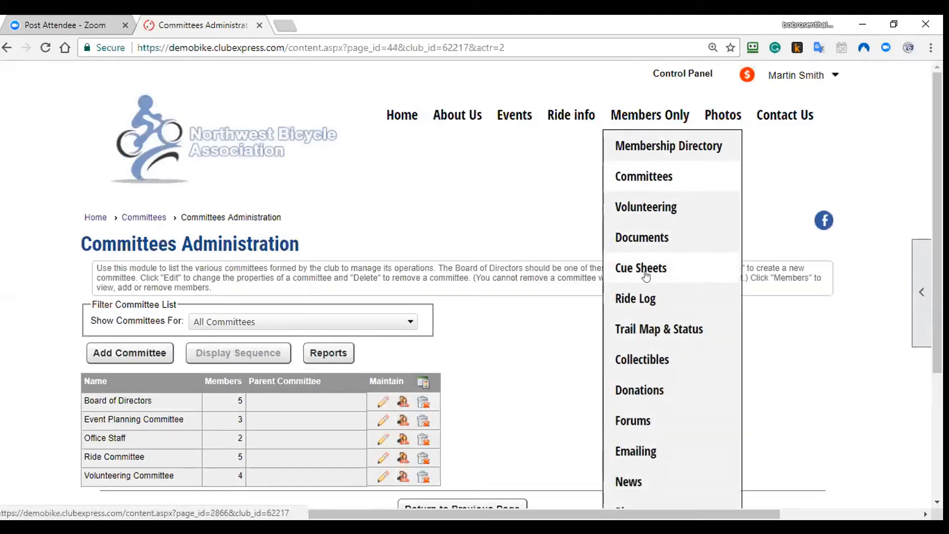
left_click(642, 239)
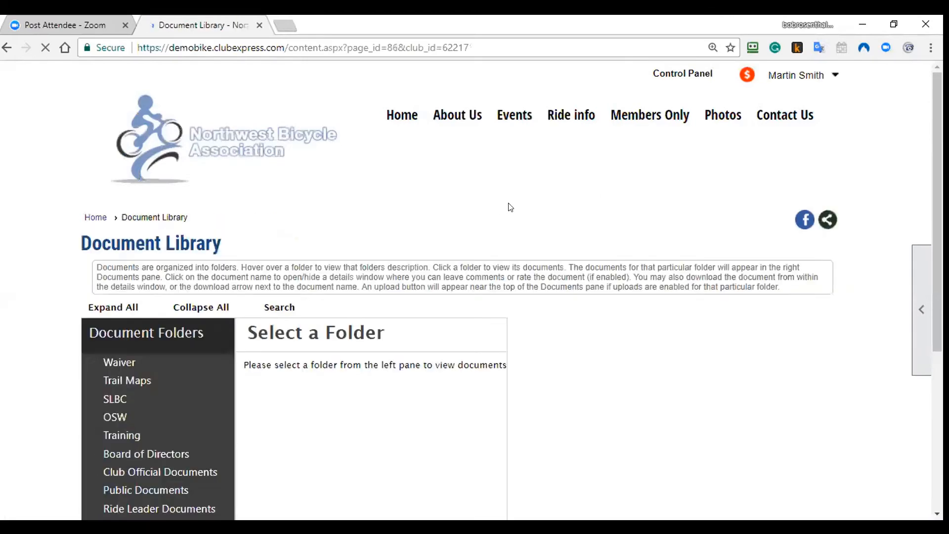
scroll(513, 262, "down", 5)
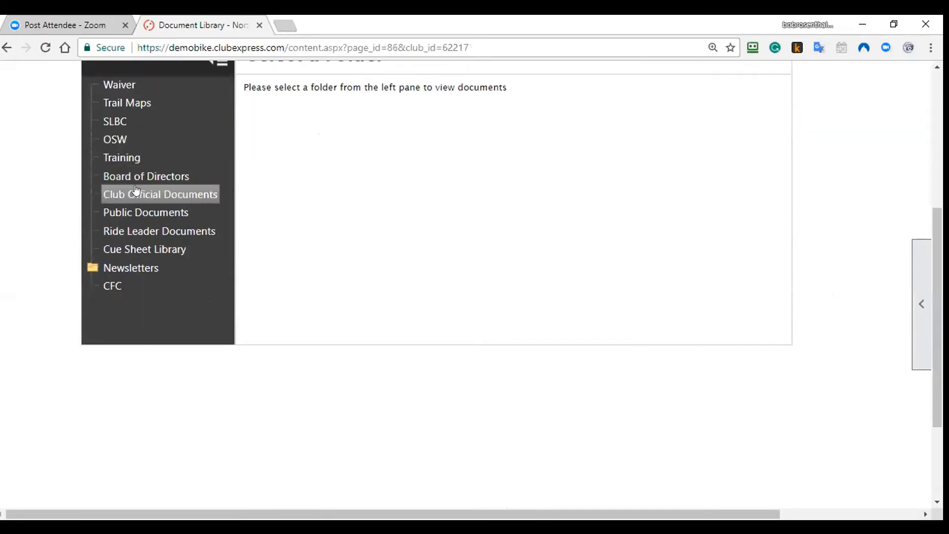
left_click(121, 251)
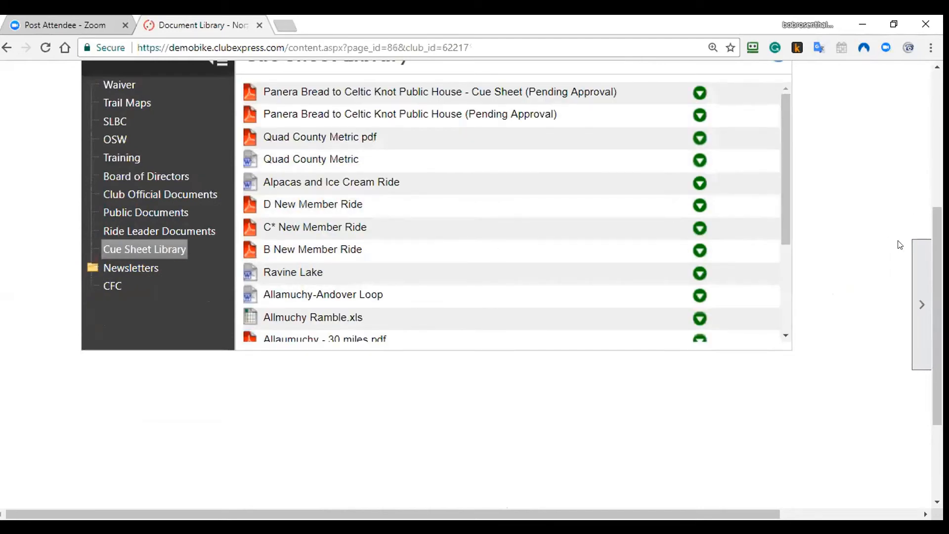
scroll(262, 170, "up", 1)
scroll(260, 195, "down", 2)
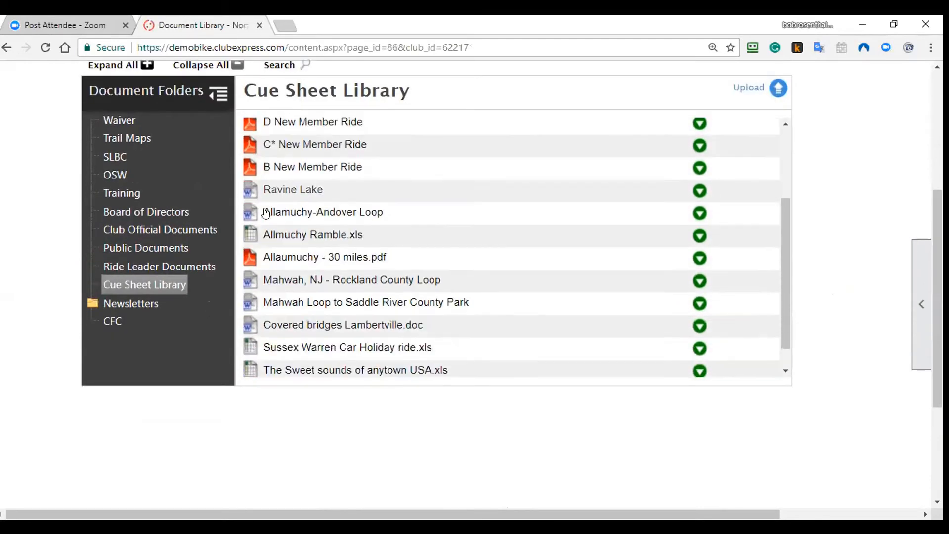
scroll(265, 212, "down", 1)
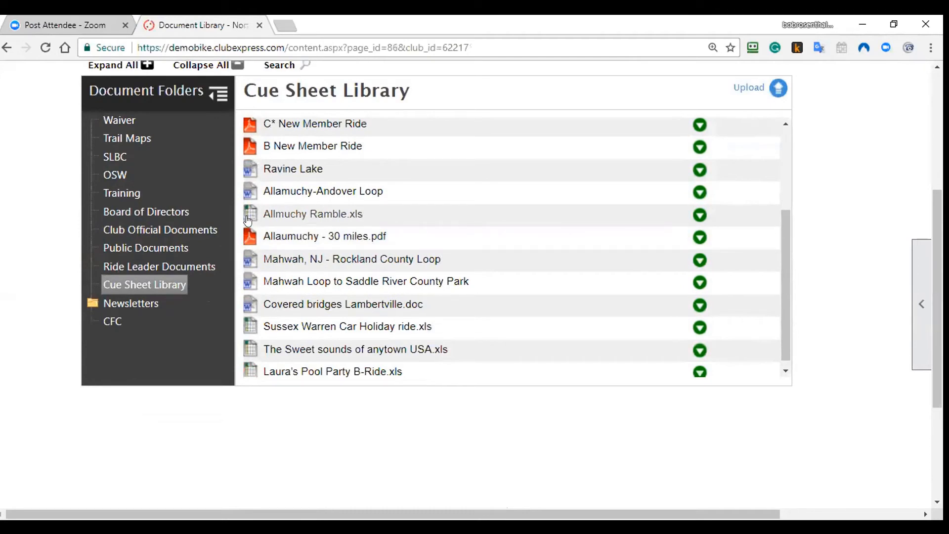
scroll(296, 254, "down", 1)
scroll(483, 336, "up", 2)
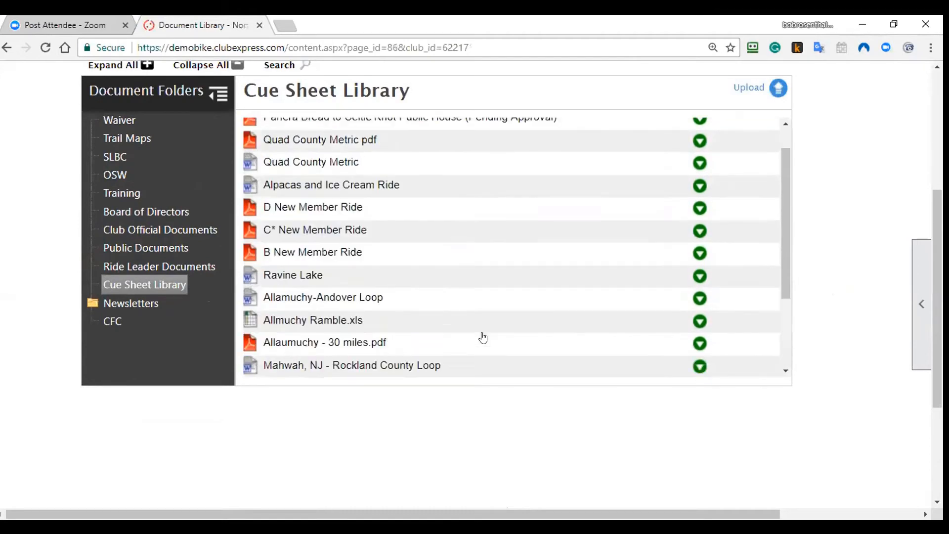
scroll(483, 338, "up", 1)
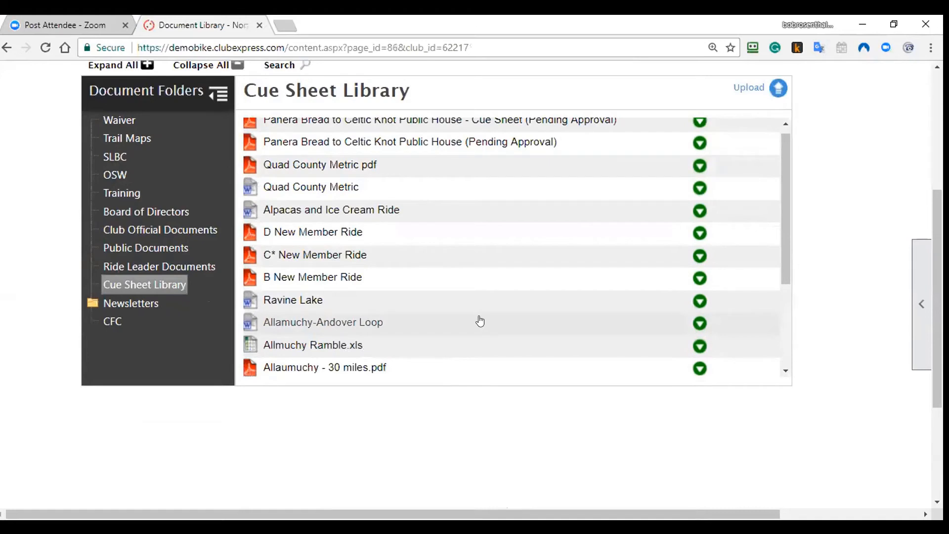
left_click(699, 188)
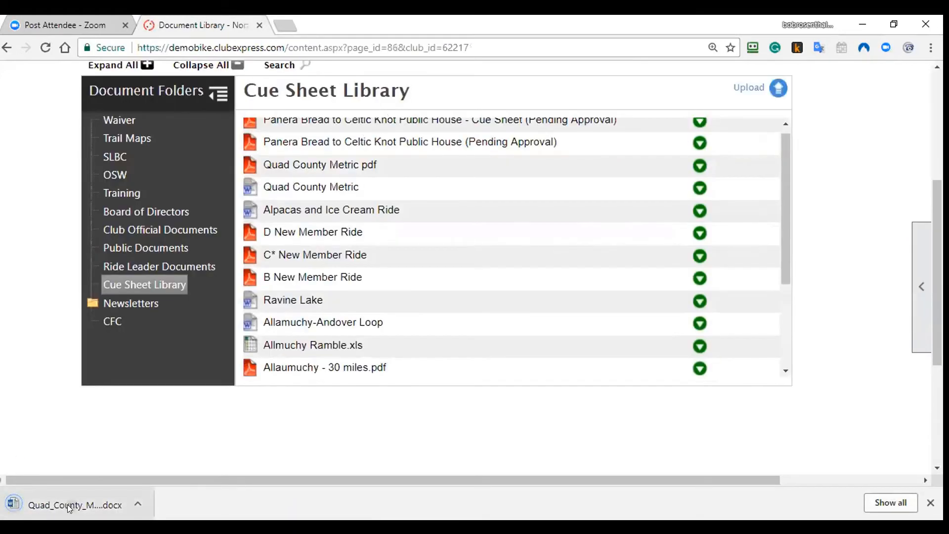
left_click(67, 504)
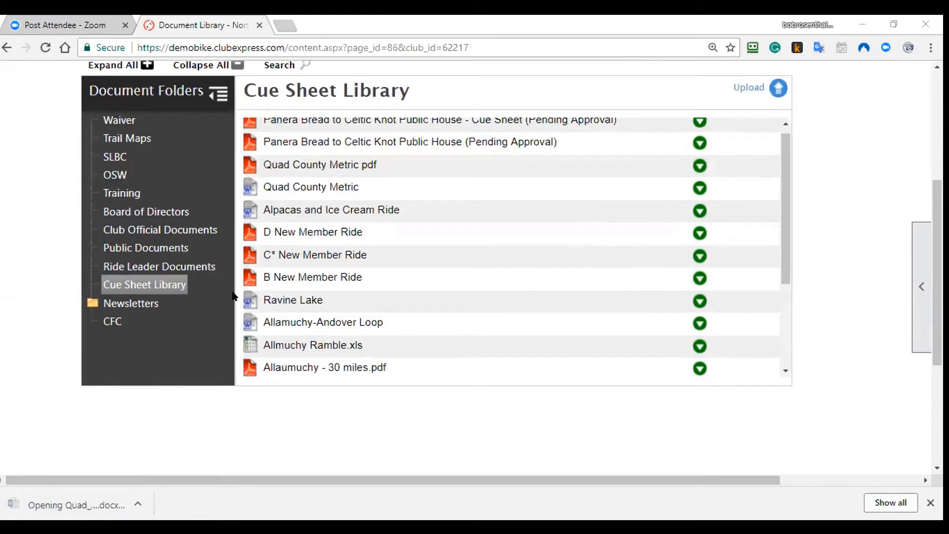
Step: Show the D New Member Ride details and download its cue sheet
left_click(316, 232)
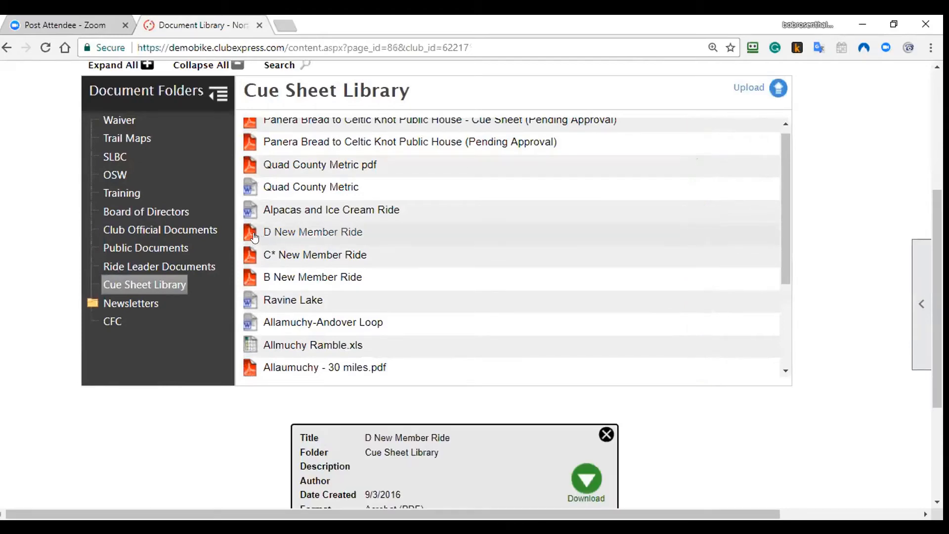
scroll(467, 325, "down", 1)
scroll(467, 325, "down", 3)
left_click(598, 475)
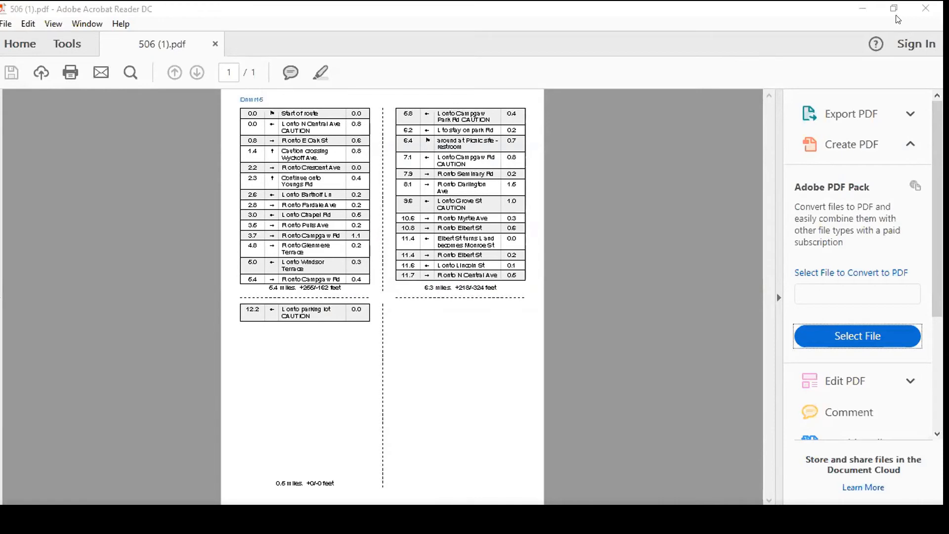
Step: Close the cue sheet PDF in Adobe Acrobat Reader
left_click(921, 14)
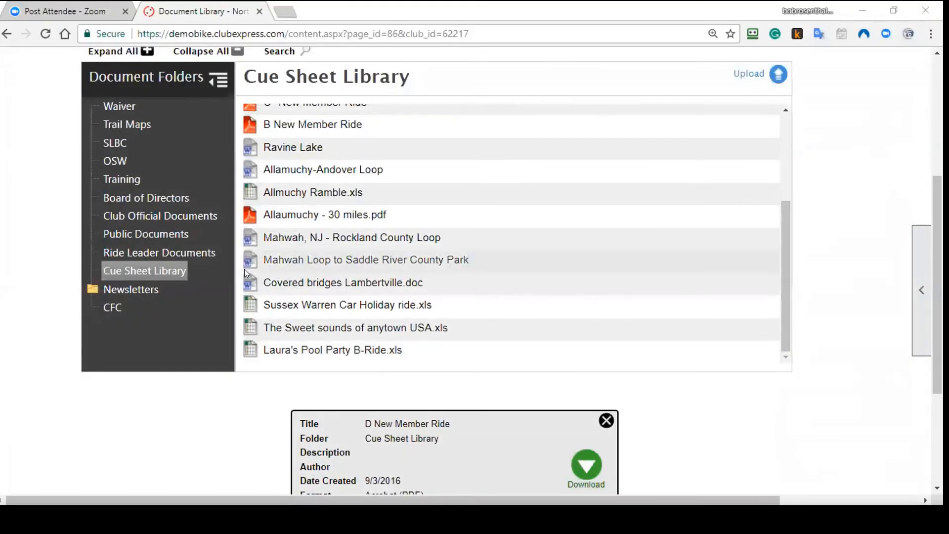
Step: Open the Document Library Manager from the page tools panel
left_click(920, 290)
left_click(864, 335)
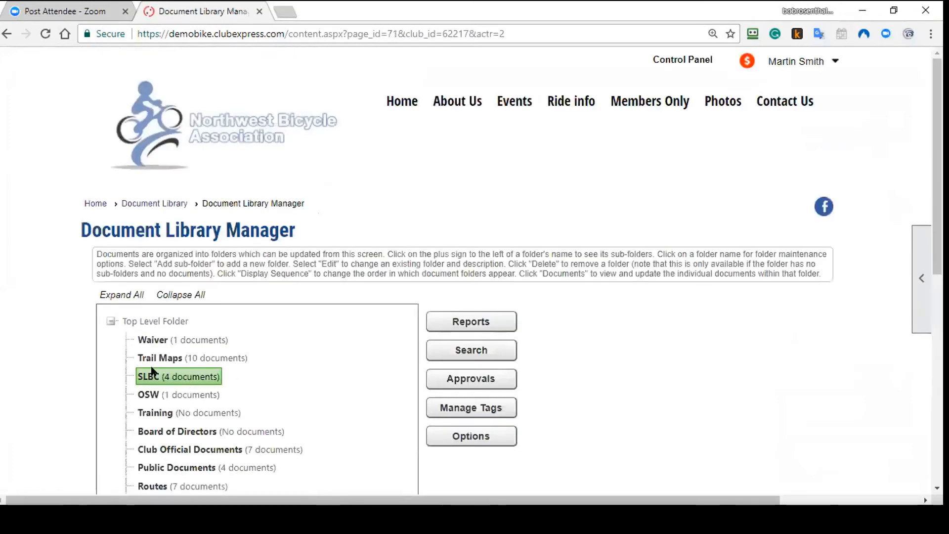
scroll(168, 368, "down", 3)
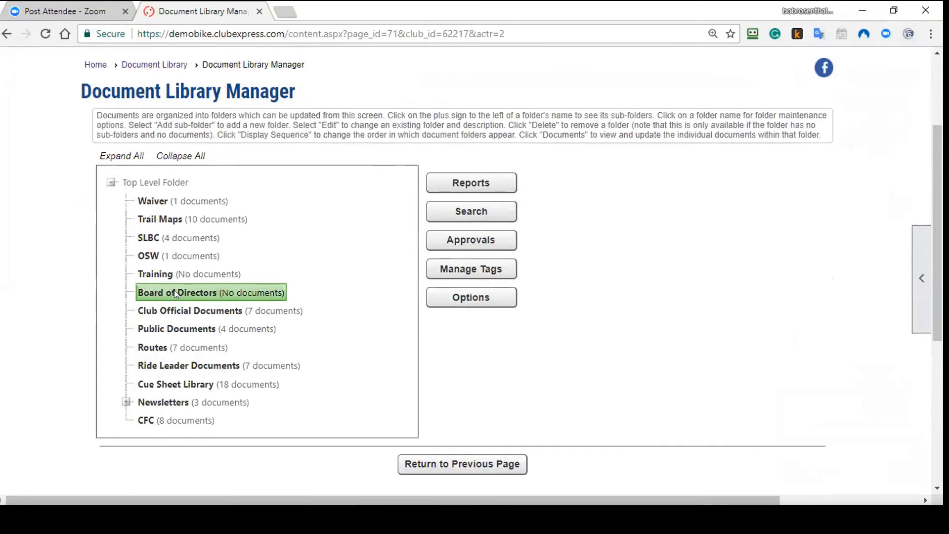
Step: Review the Board of Directors folder's committee setting, then cancel without changes
left_click(175, 291)
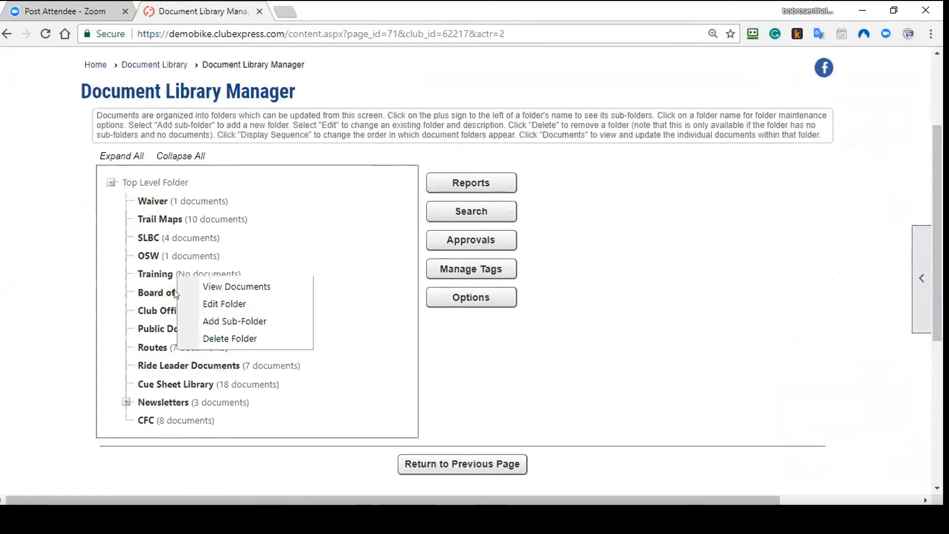
left_click(199, 305)
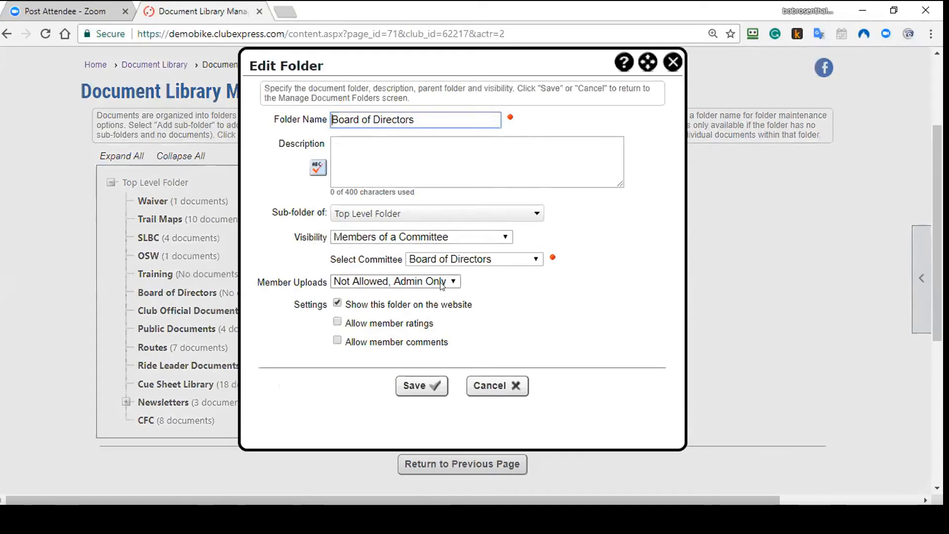
left_click(488, 260)
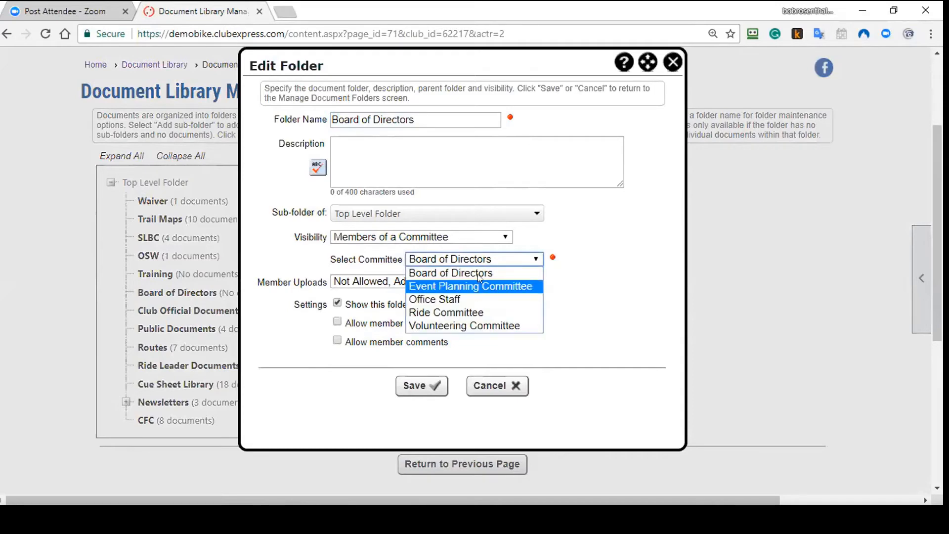
left_click(480, 273)
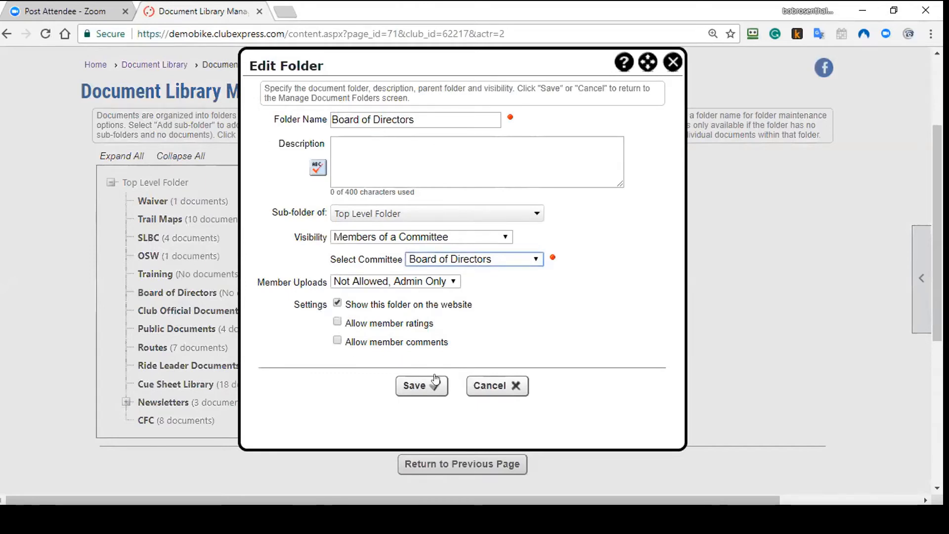
left_click(498, 390)
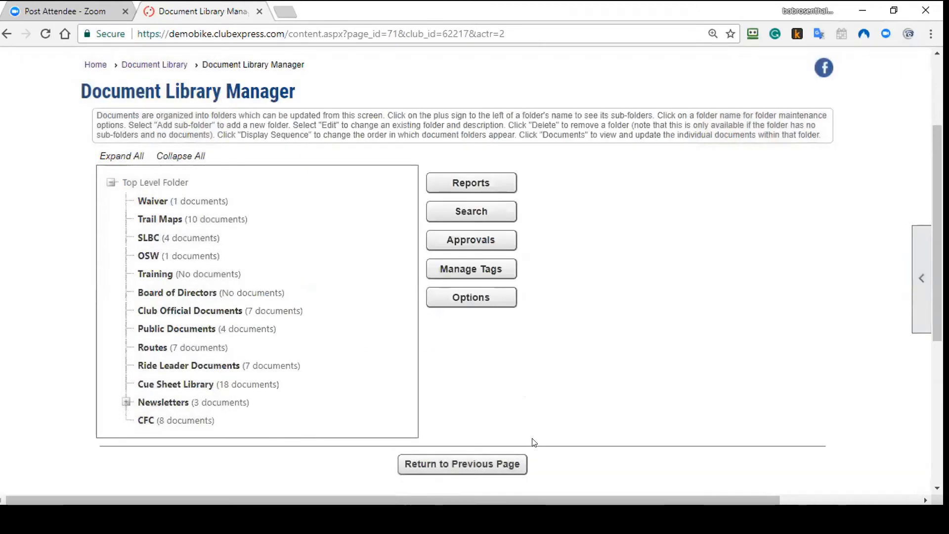
Step: Open the Cue Sheets page and search for cue sheets named 'back'
left_click(500, 464)
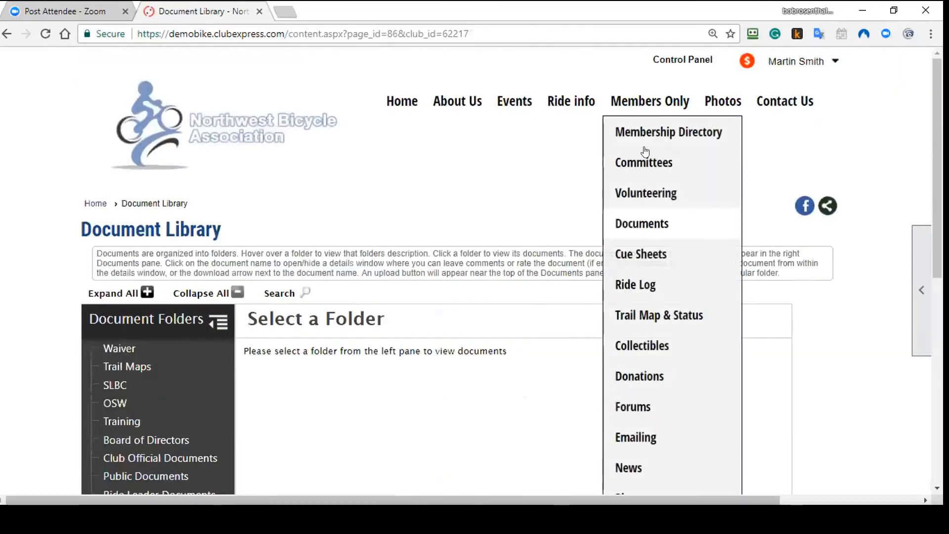
left_click(630, 255)
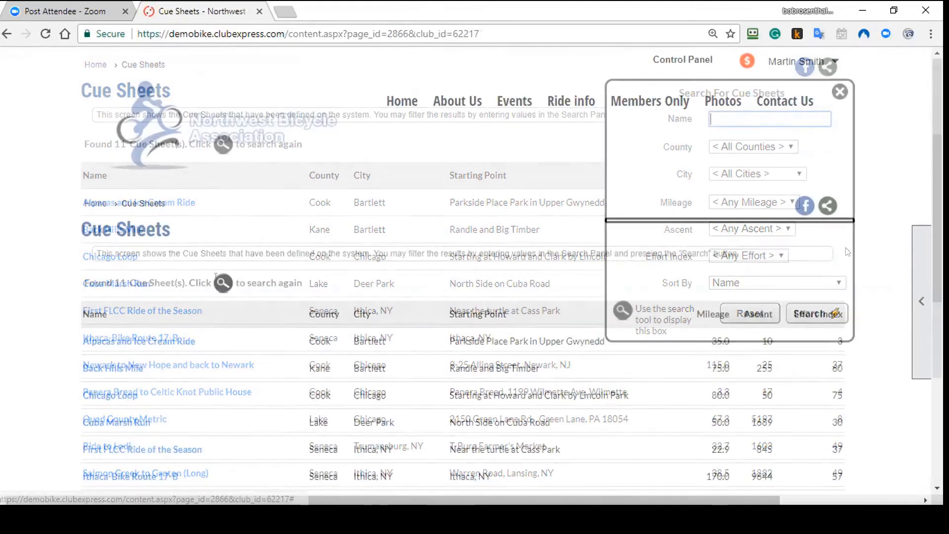
type("back")
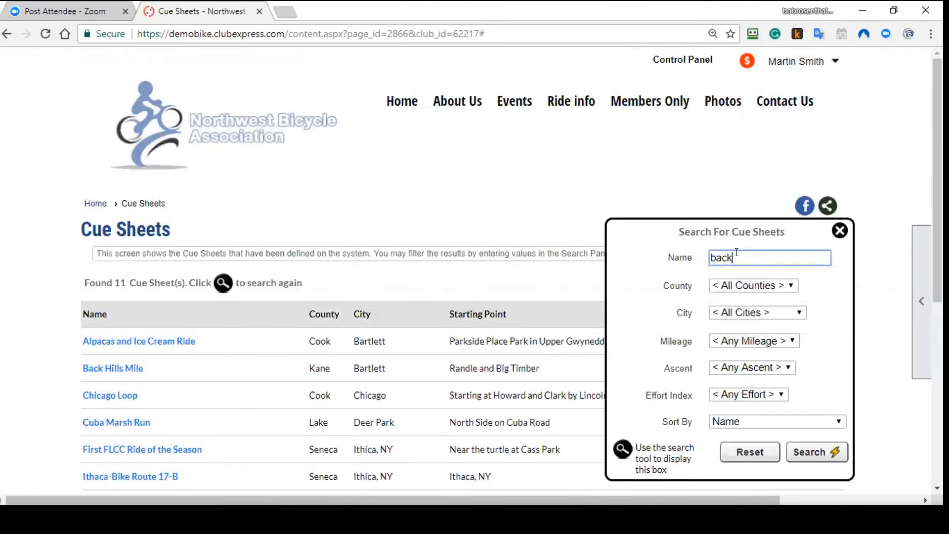
key("Return")
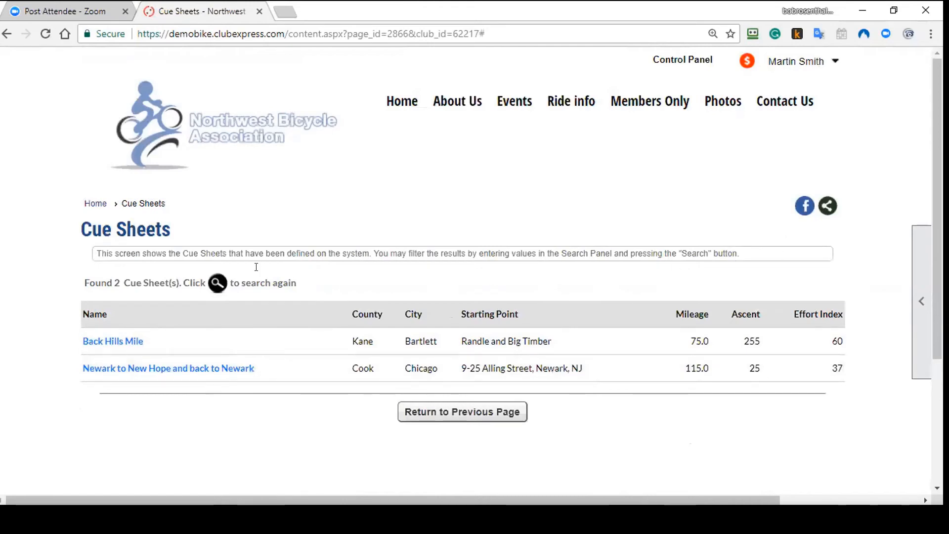
Step: Check the county and city filters, then pick the 50 - 75 mileage range
left_click(217, 282)
left_click(744, 285)
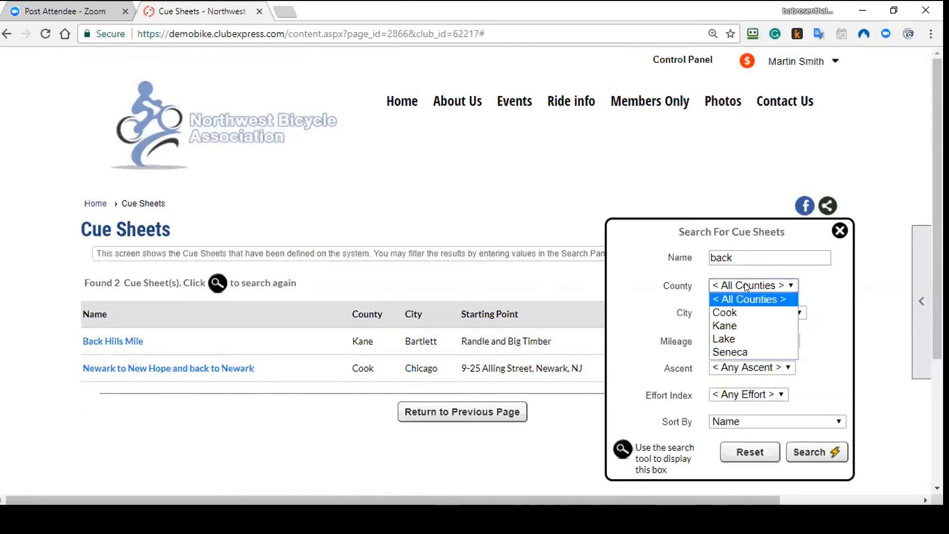
left_click(744, 285)
left_click(742, 312)
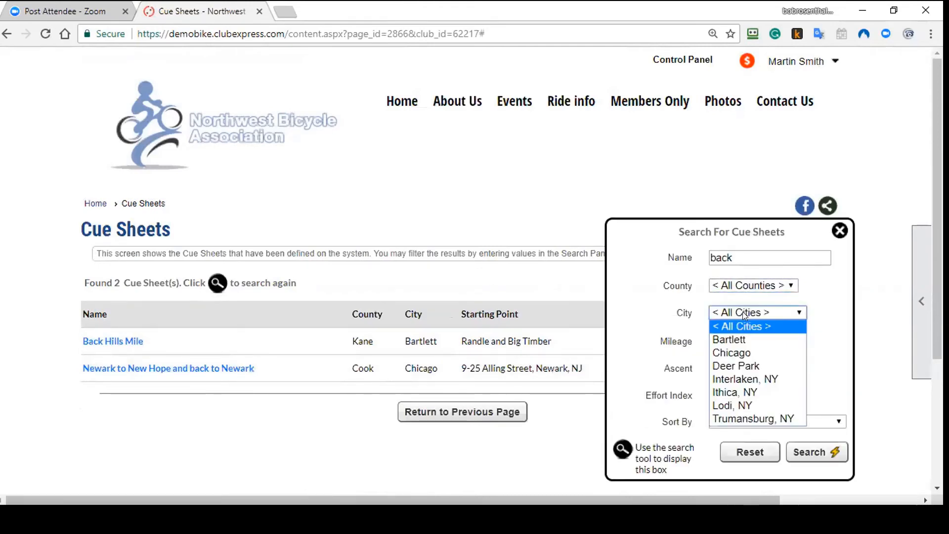
left_click(742, 312)
left_click(735, 340)
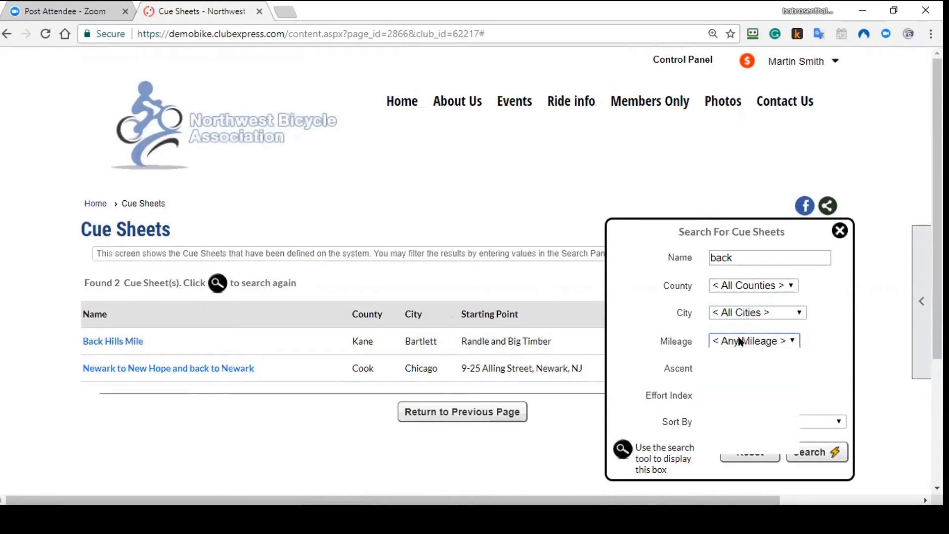
left_click(733, 420)
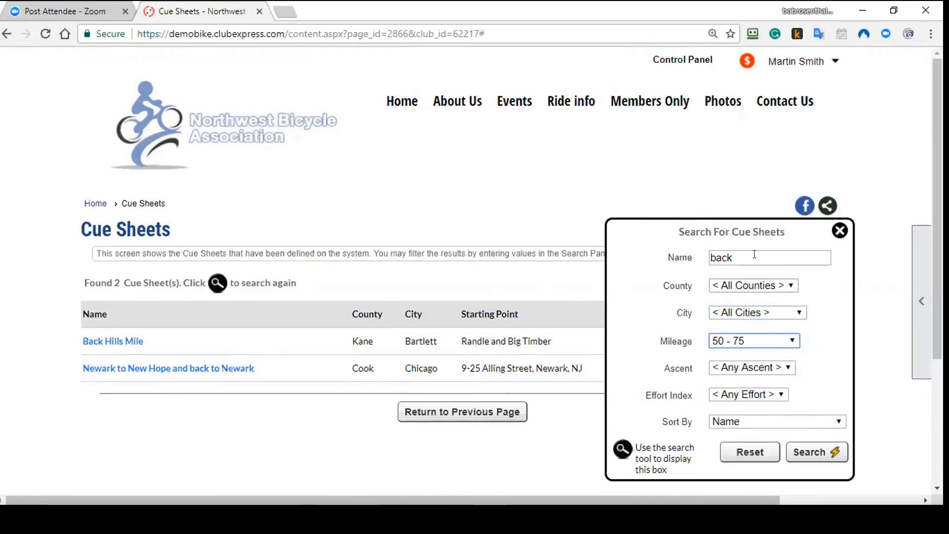
Step: Clear the name filter, reset the search, and search only the 50 - 75 mileage range
left_click_drag(751, 254, 541, 271)
key("Delete")
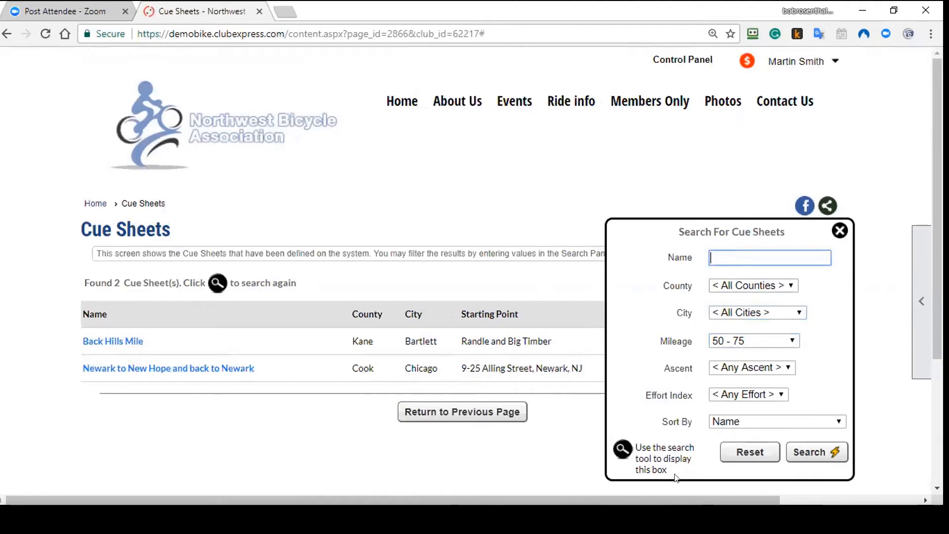
left_click(759, 452)
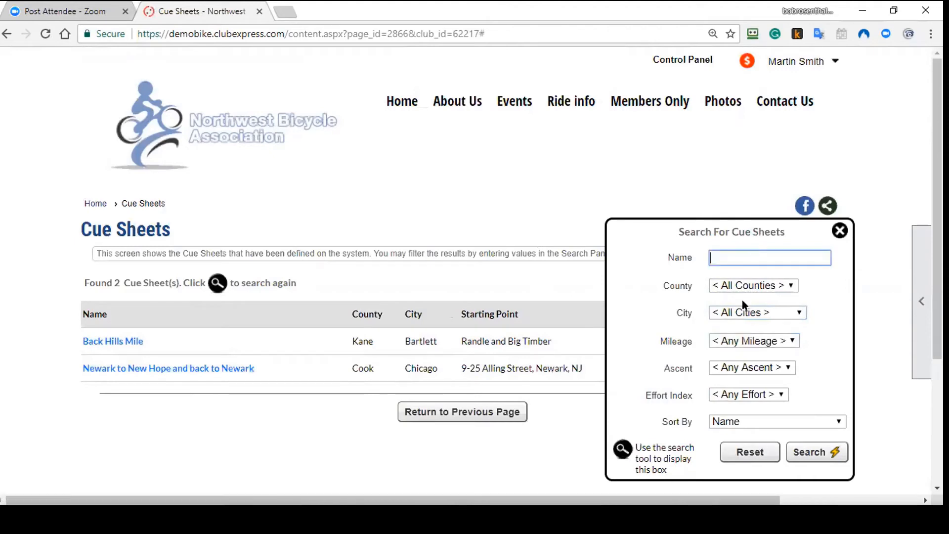
left_click(730, 339)
left_click(733, 418)
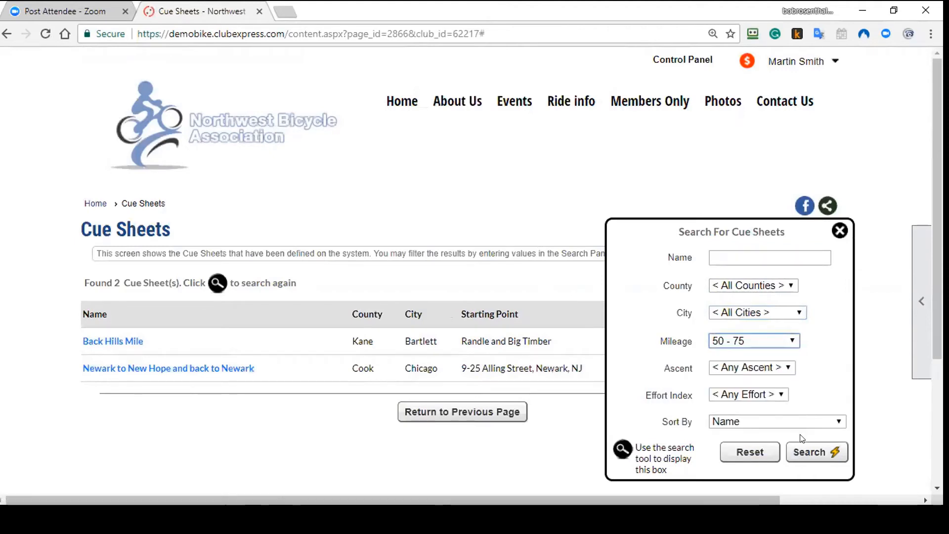
left_click(808, 447)
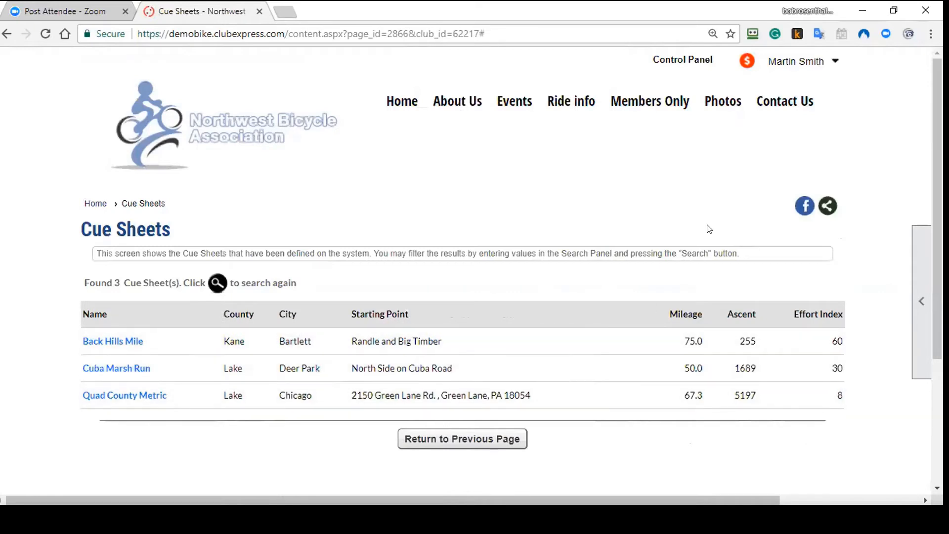
Step: Add the 50 - 70 effort index filter, search again, and reopen the search panel
left_click(212, 289)
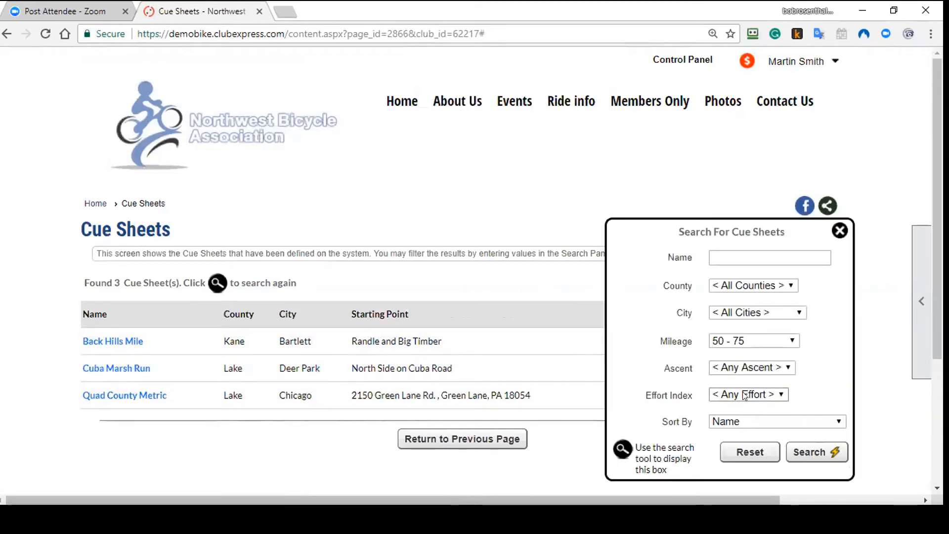
left_click(746, 394)
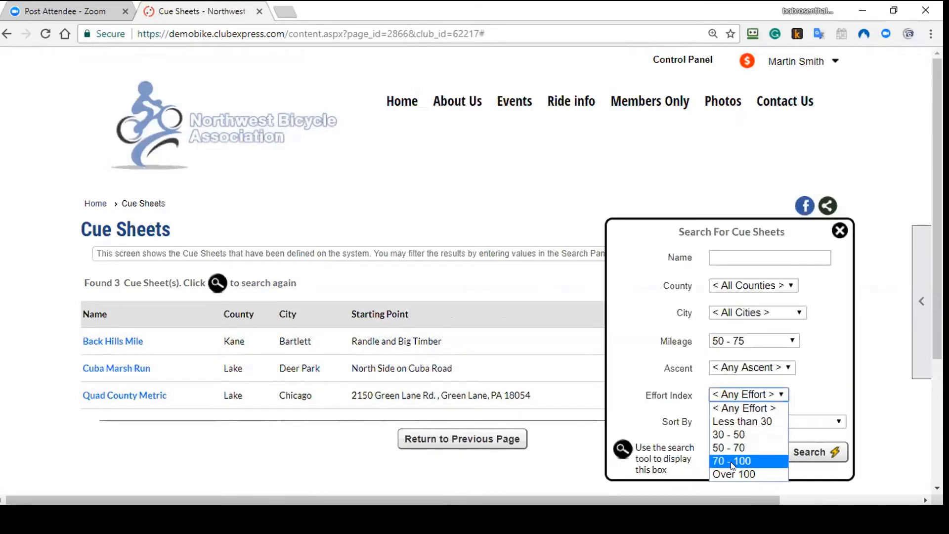
left_click(731, 447)
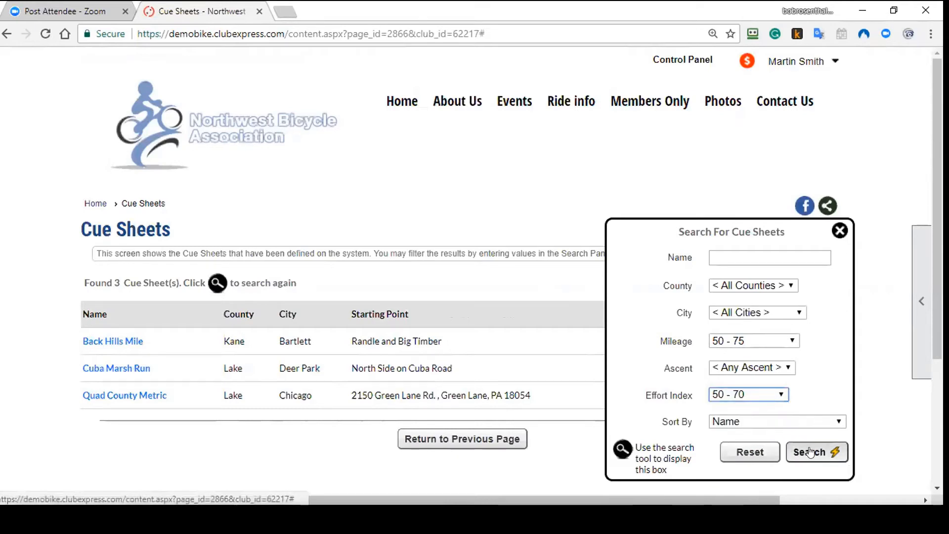
left_click(810, 451)
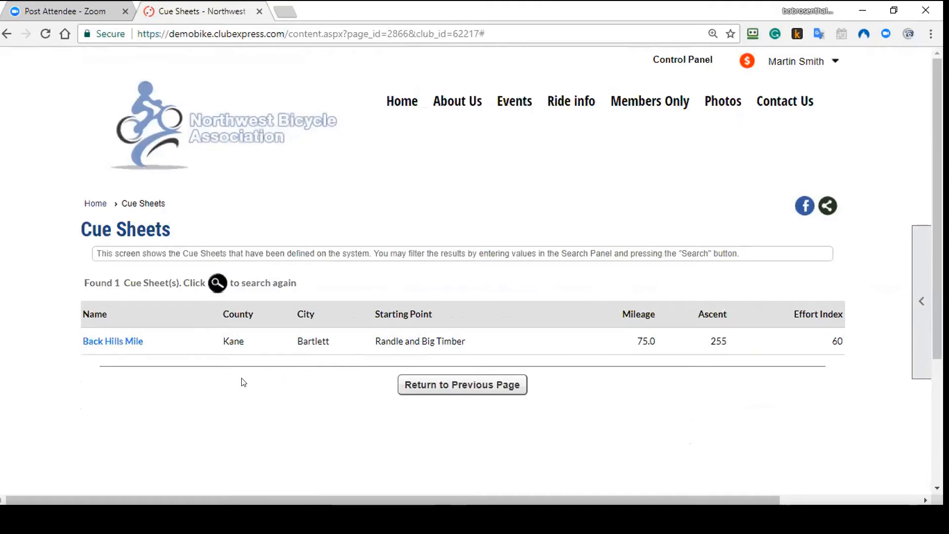
left_click(215, 283)
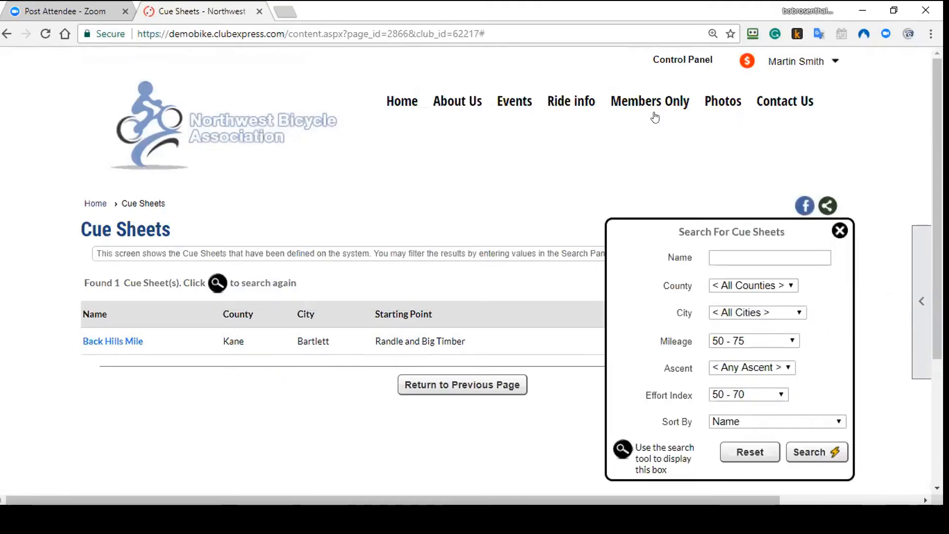
Step: Open the club's Ride Log page from Members Only
mouse_move(647, 105)
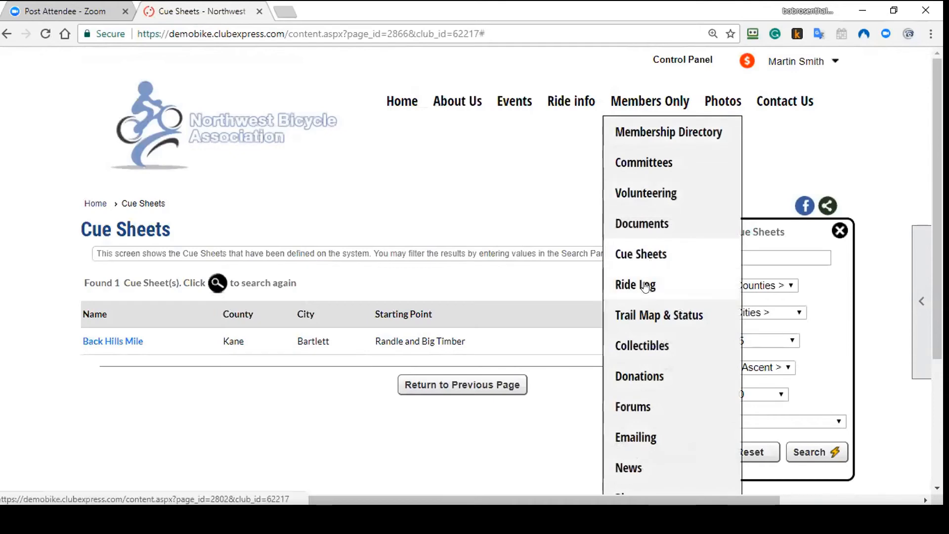
left_click(644, 286)
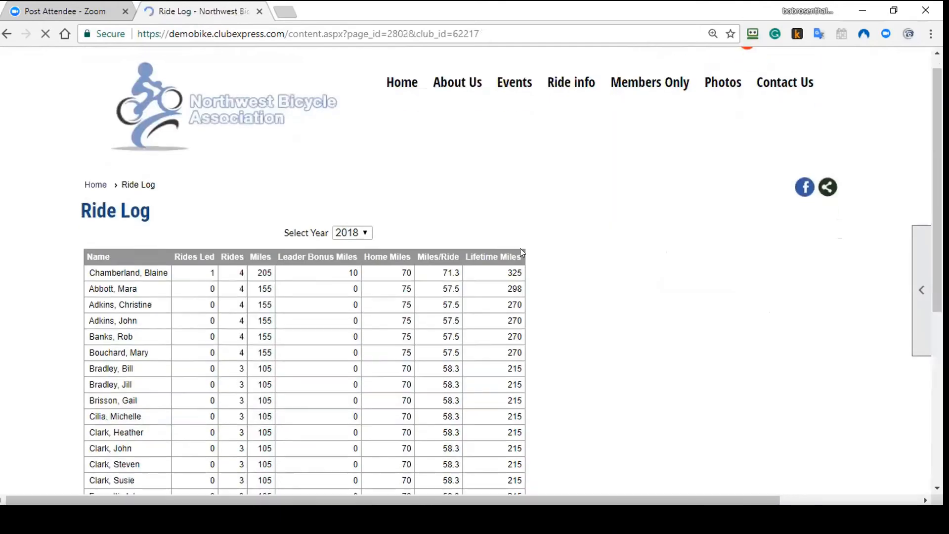
scroll(567, 292, "down", 2)
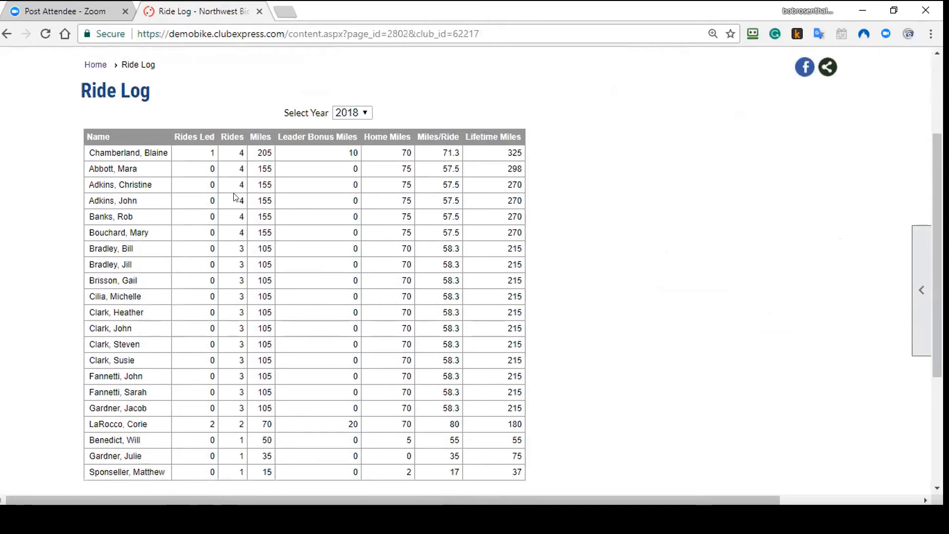
Step: View the 2017 and 2016 ride logs, then switch the year back to 2018
left_click(352, 112)
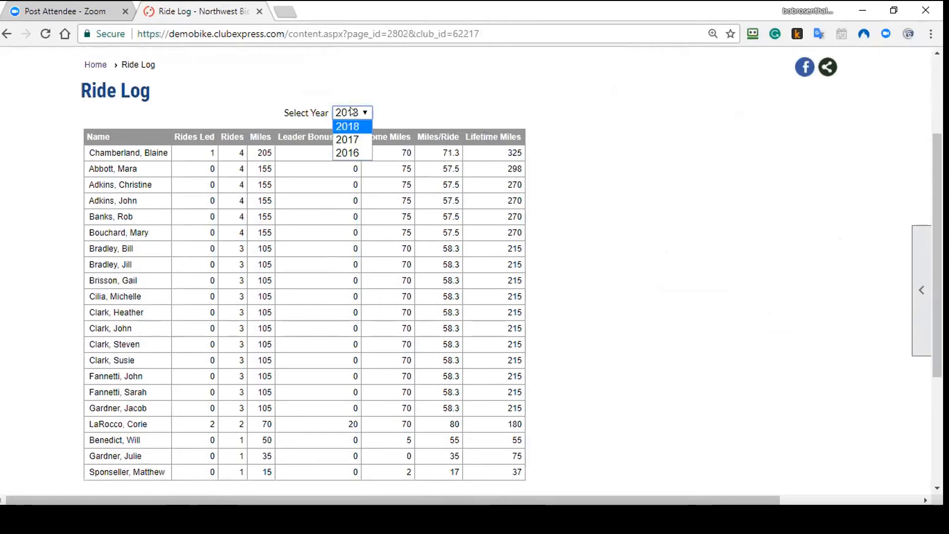
left_click(349, 140)
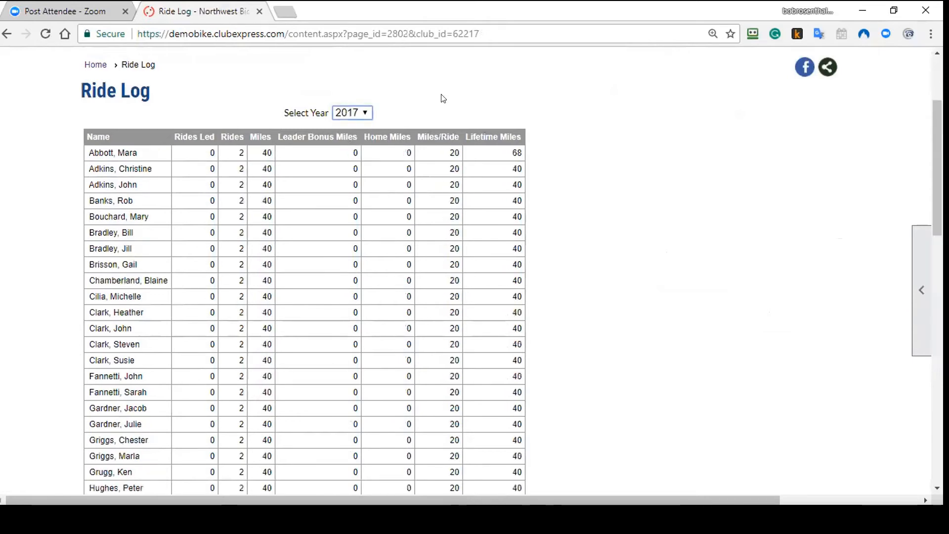
left_click(352, 114)
left_click(351, 153)
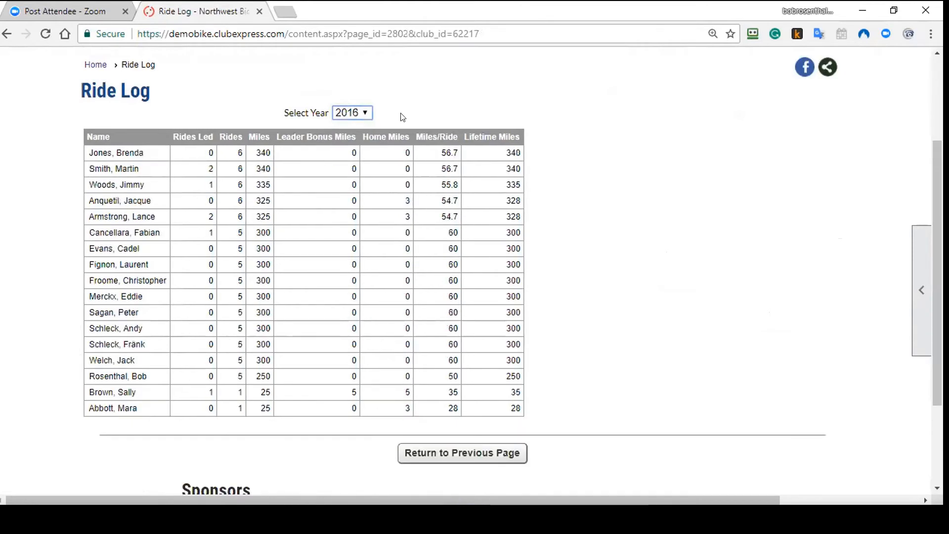
left_click(348, 113)
left_click(349, 125)
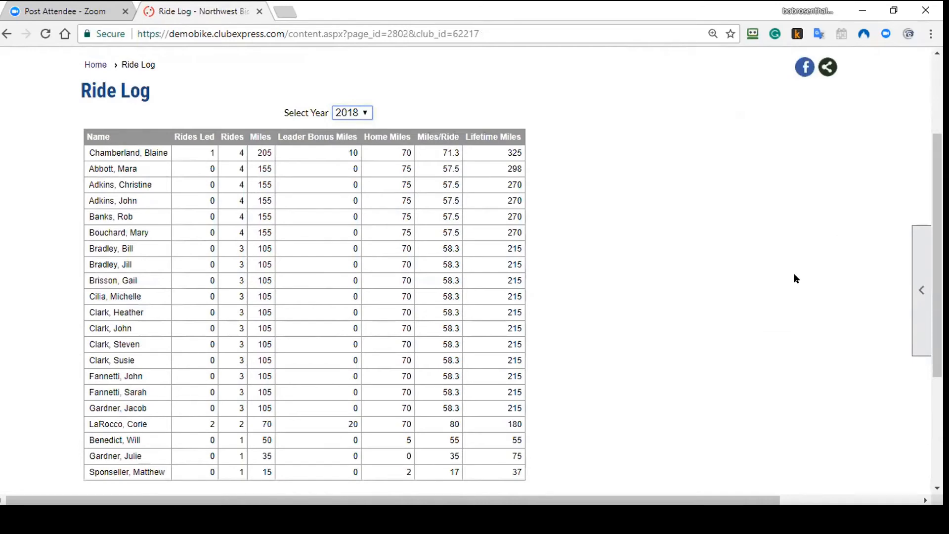
scroll(764, 239, "up", 3)
mouse_move(654, 102)
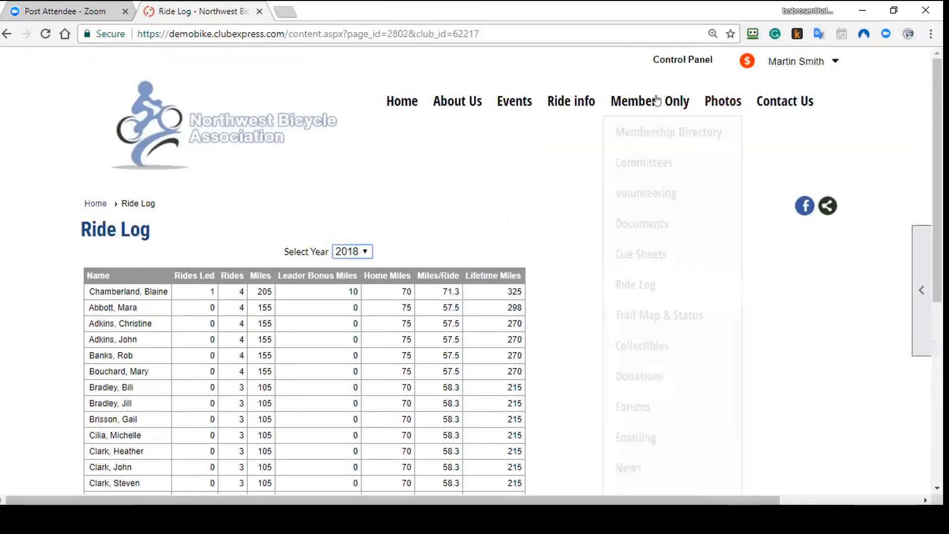
Step: Open Trail Map & Status and list the bike trails around Chicago, IL
left_click(644, 320)
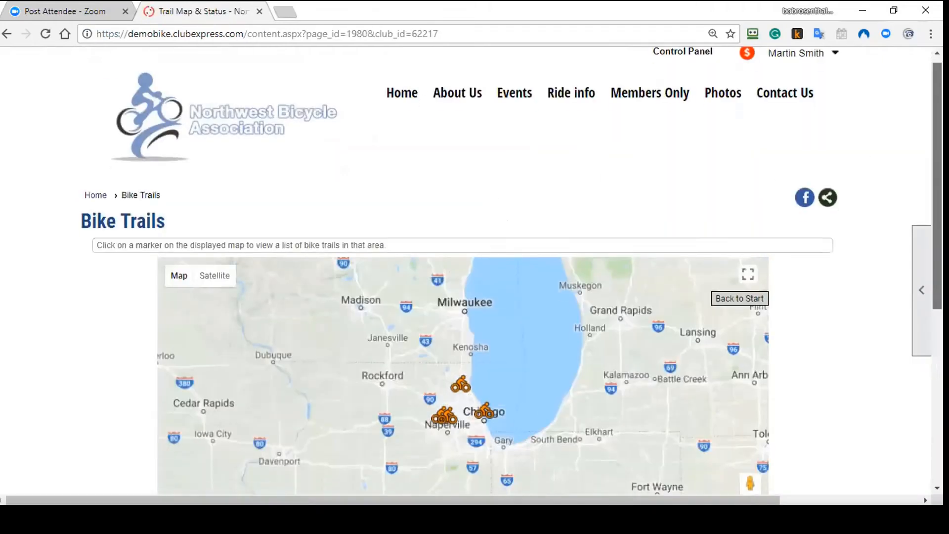
scroll(462, 272, "down", 3)
mouse_move(913, 256)
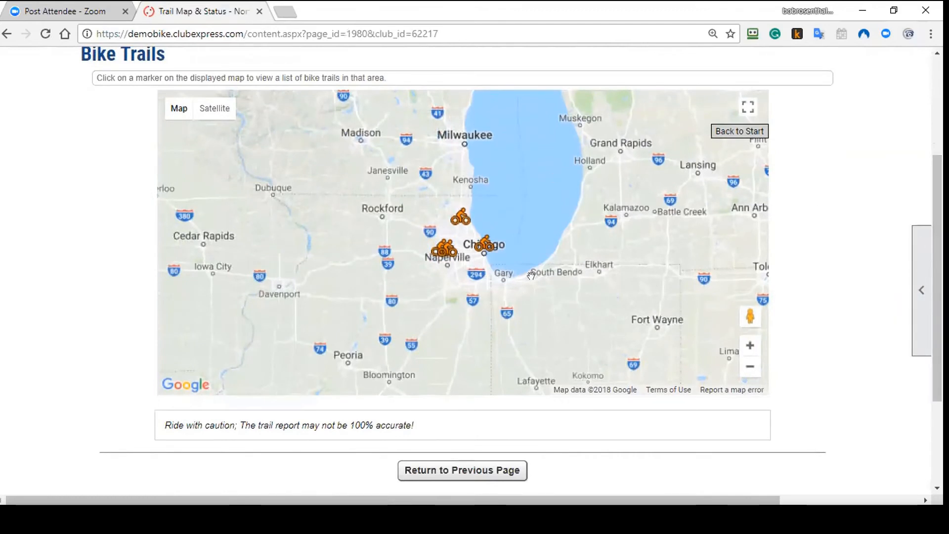
left_click(482, 248)
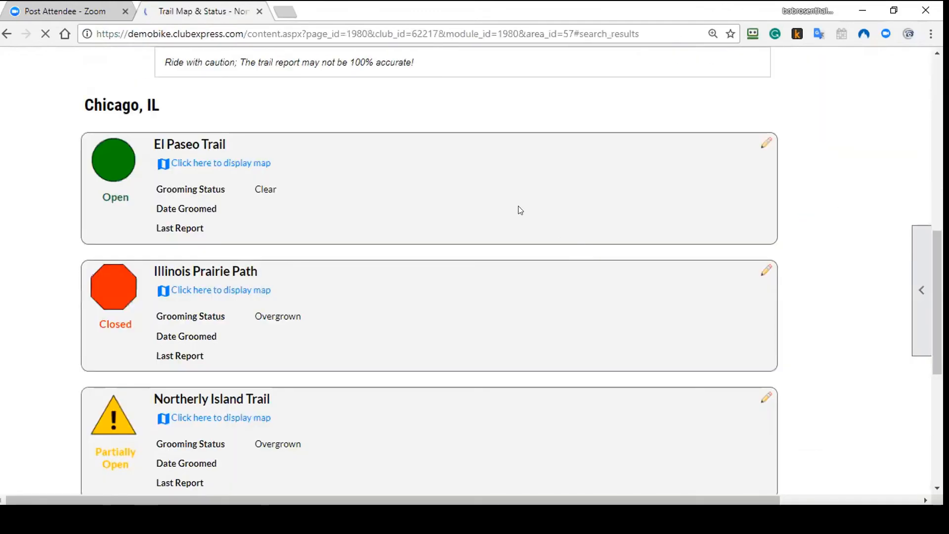
Step: View the El Paseo Trail map PDF, then close it
scroll(842, 230, "down", 1)
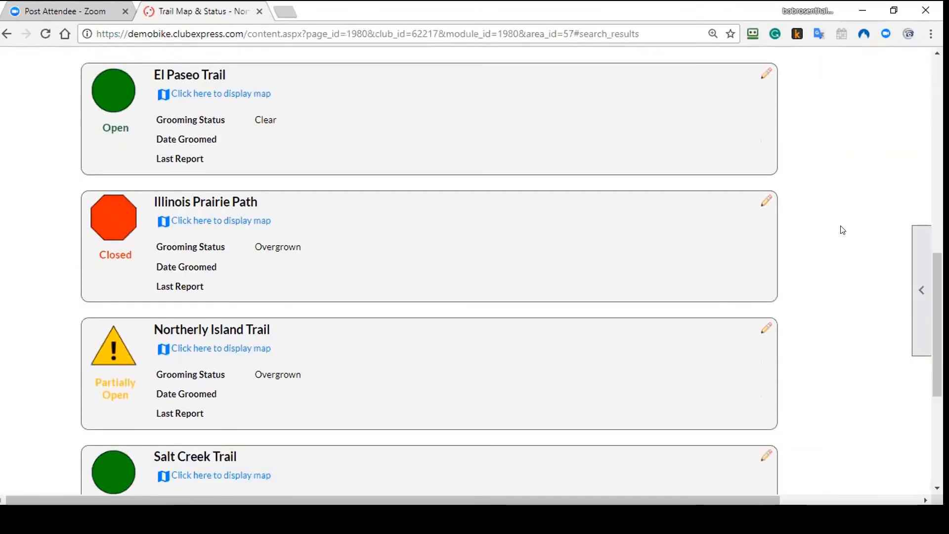
left_click(257, 97)
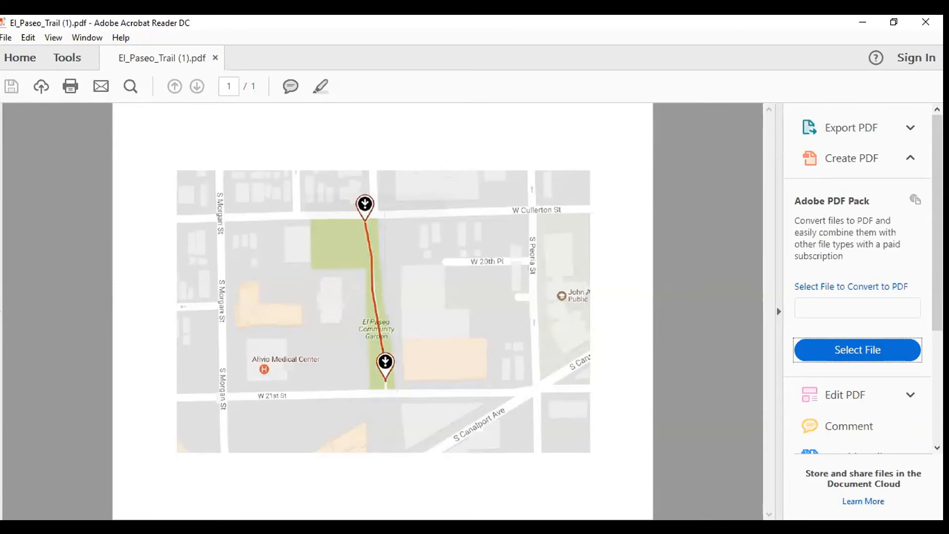
left_click(926, 23)
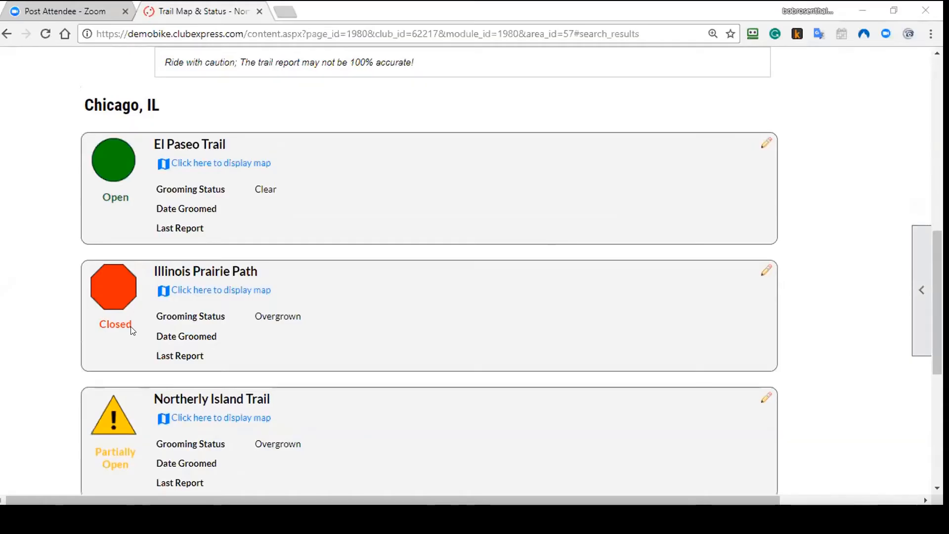
Step: Open El Paseo Trail's grooming report and review its fields, keeping status Open and grooming Clear
left_click(765, 144)
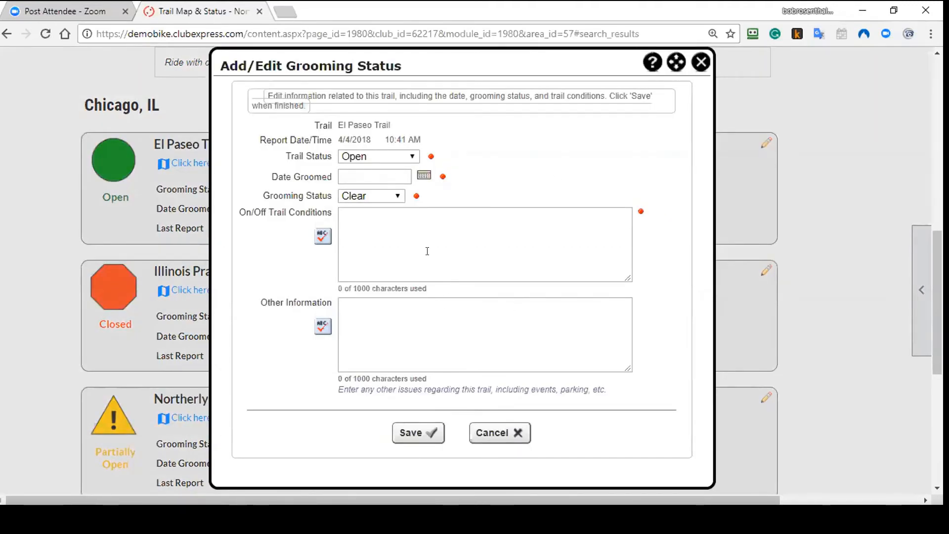
left_click(384, 155)
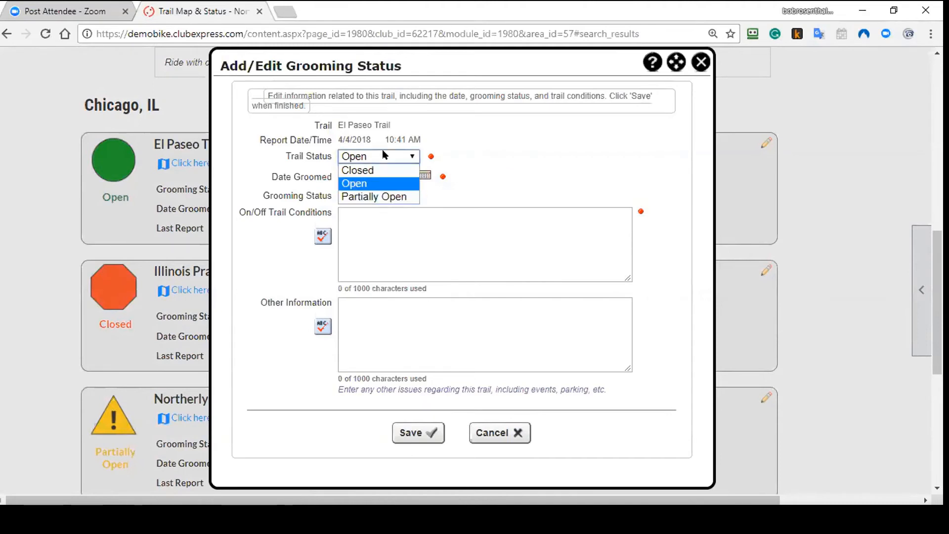
left_click(384, 154)
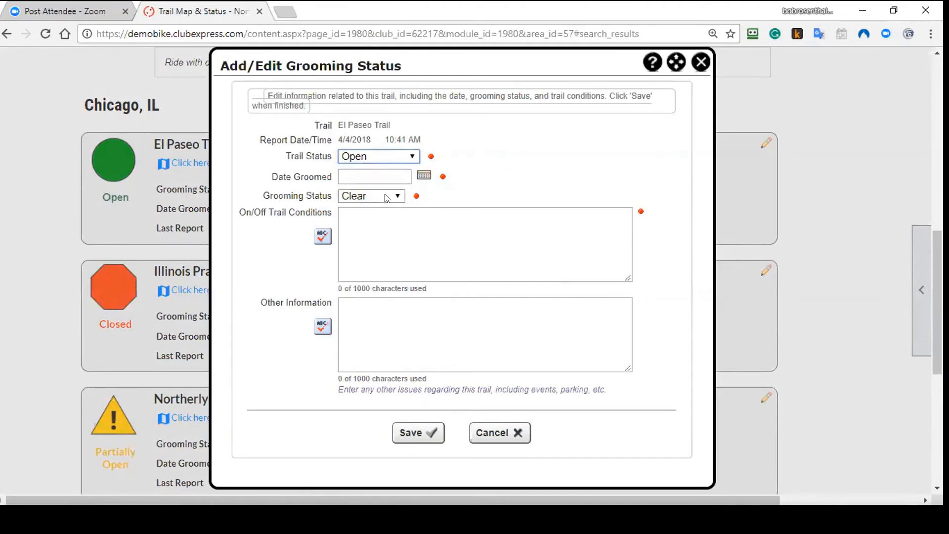
left_click(384, 194)
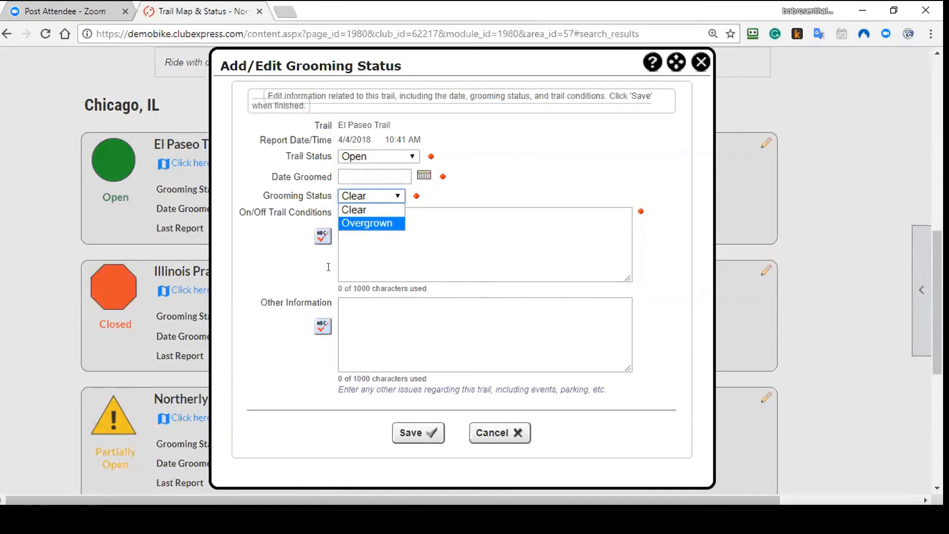
left_click(448, 198)
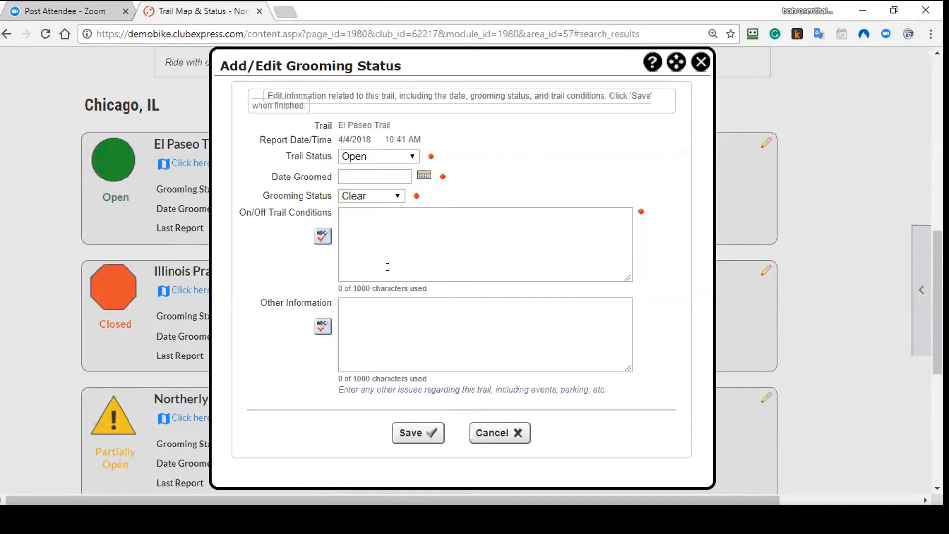
left_click(390, 157)
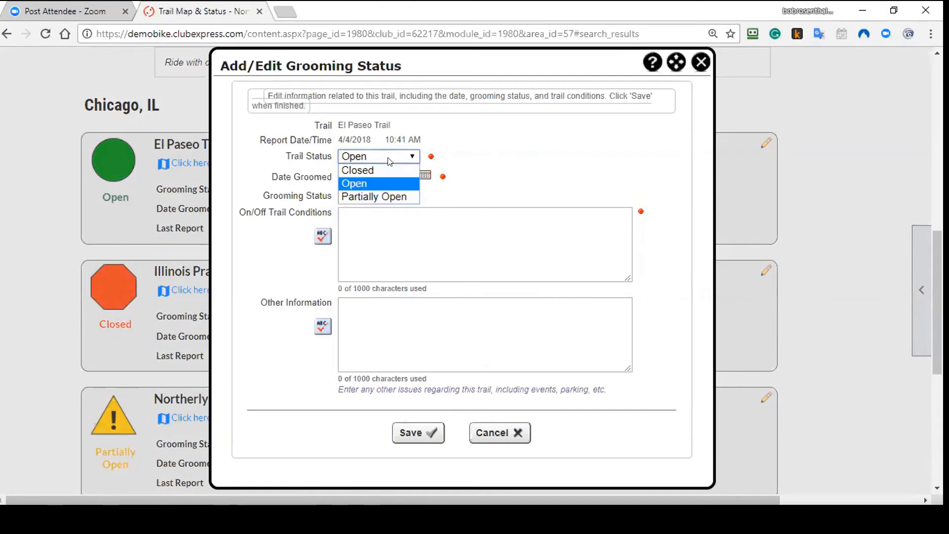
left_click(391, 181)
left_click(414, 246)
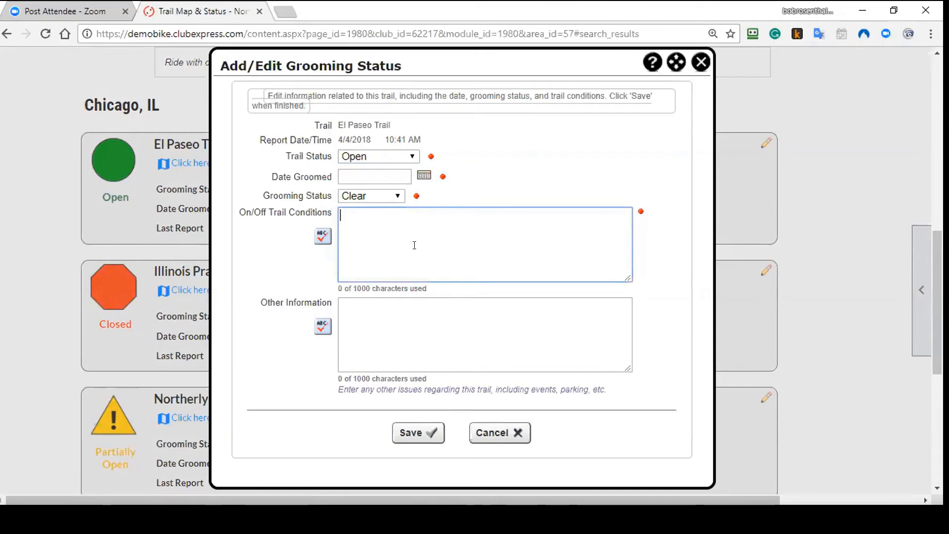
left_click(414, 323)
Step: Discard the grooming status edit and return to the club home page
left_click(483, 433)
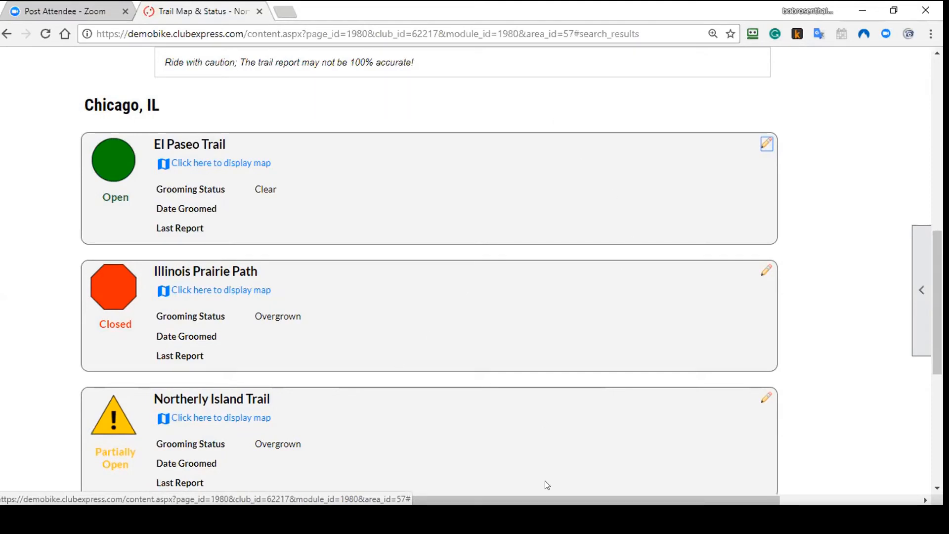
scroll(538, 478, "down", 4)
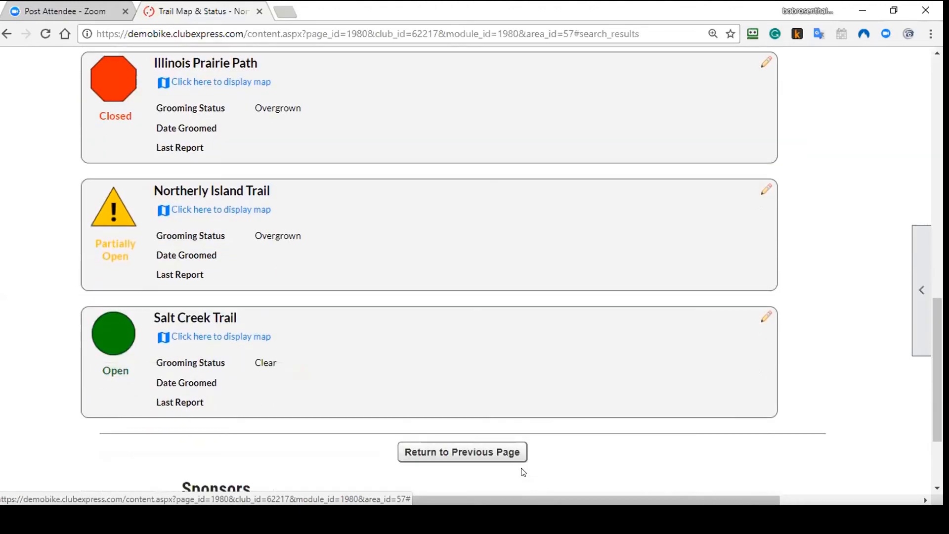
left_click(511, 460)
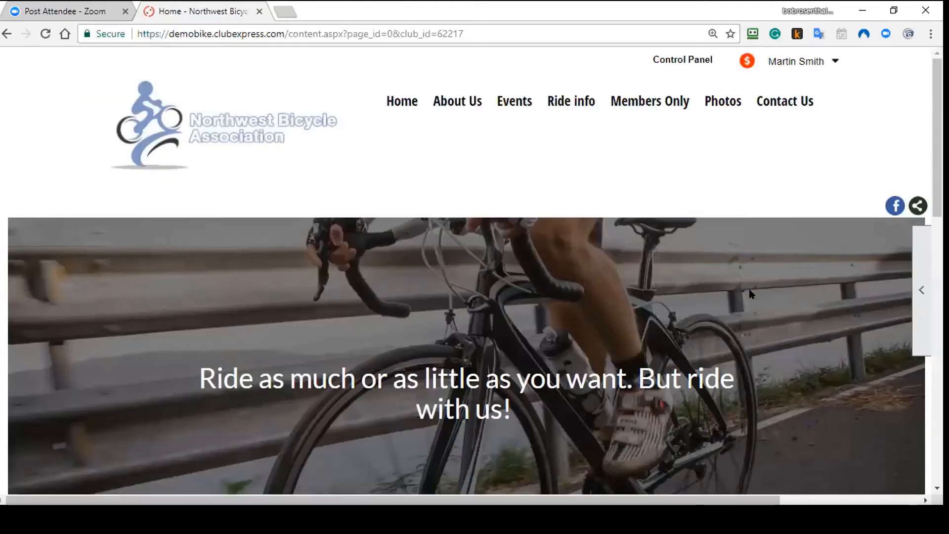
Step: Open Collectibles and list all the club's registered bicycles, 7 found
mouse_move(624, 95)
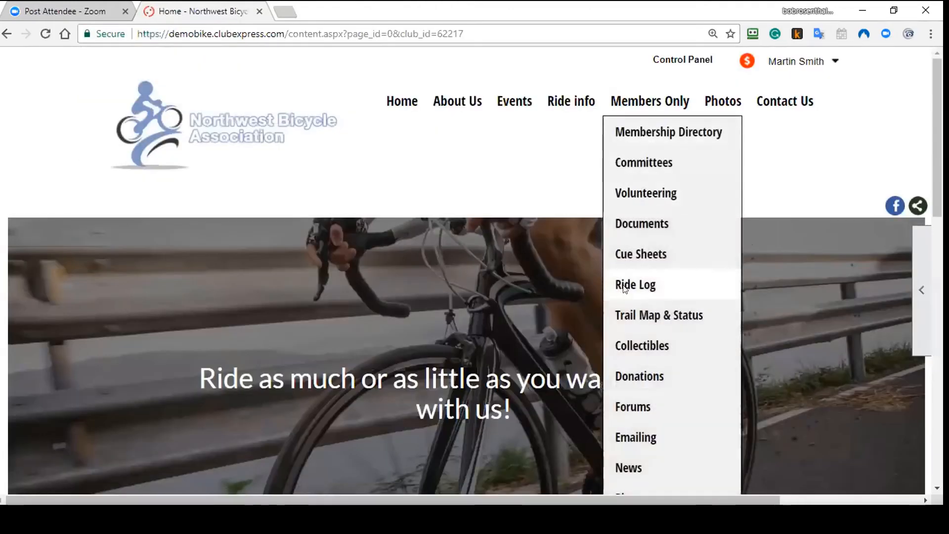
left_click(630, 348)
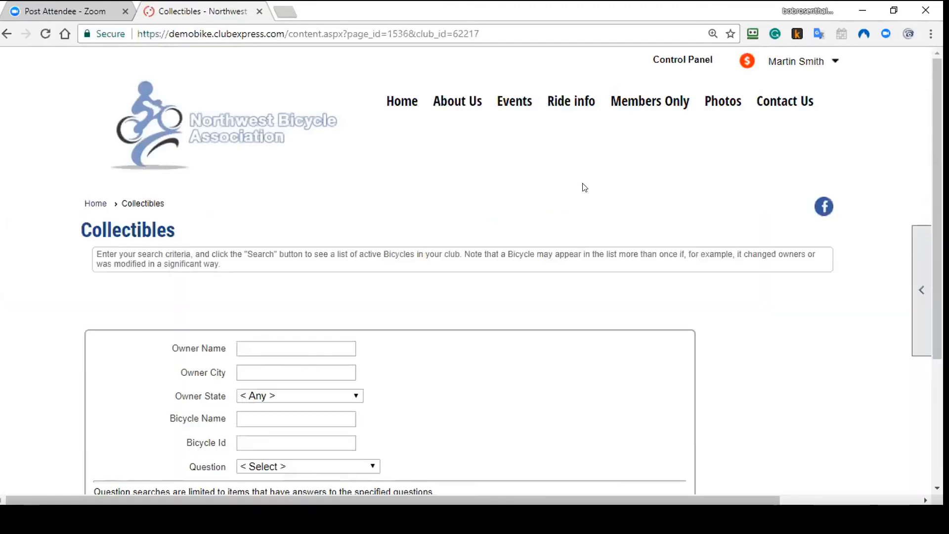
scroll(587, 314, "down", 3)
left_click(652, 369)
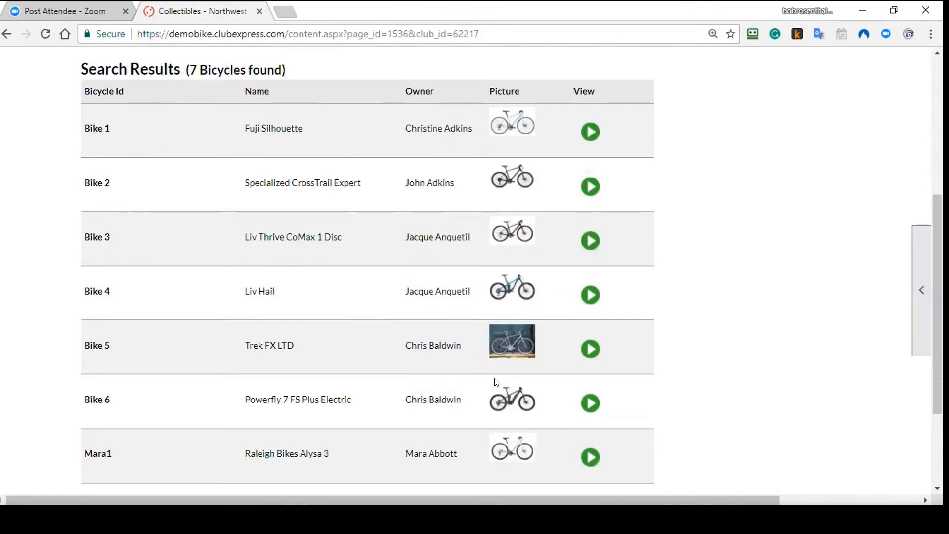
scroll(726, 365, "up", 5)
Step: Open the Membership Directory and run a search to list the 44 members
mouse_move(648, 104)
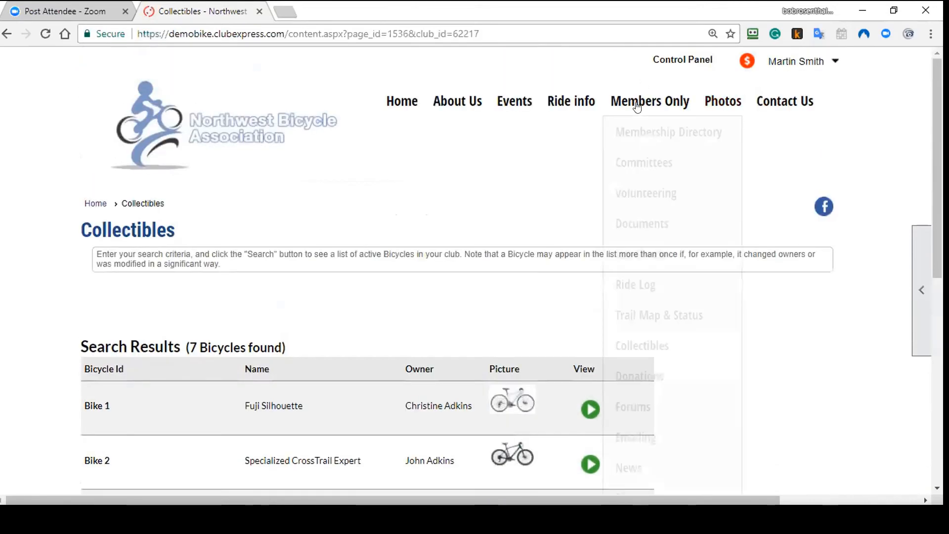
left_click(628, 131)
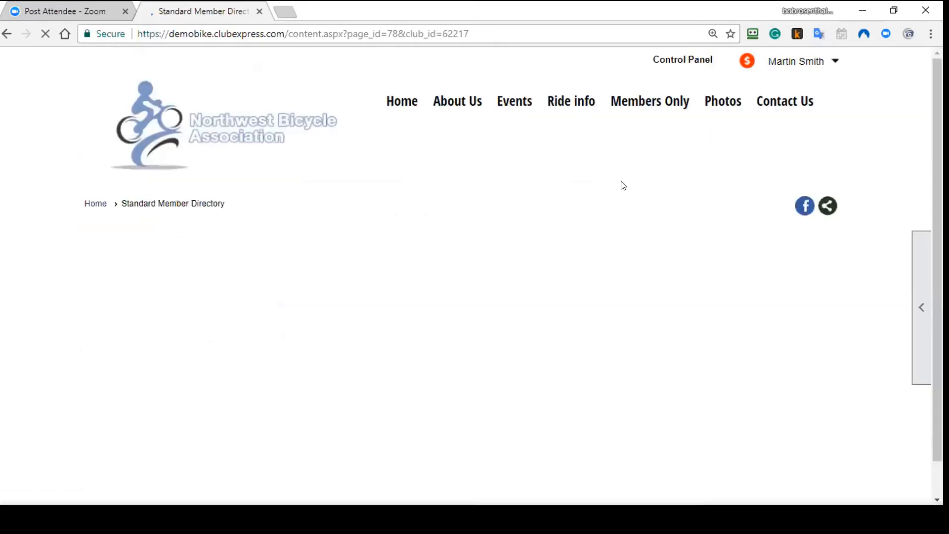
scroll(682, 381, "down", 3)
left_click(677, 228)
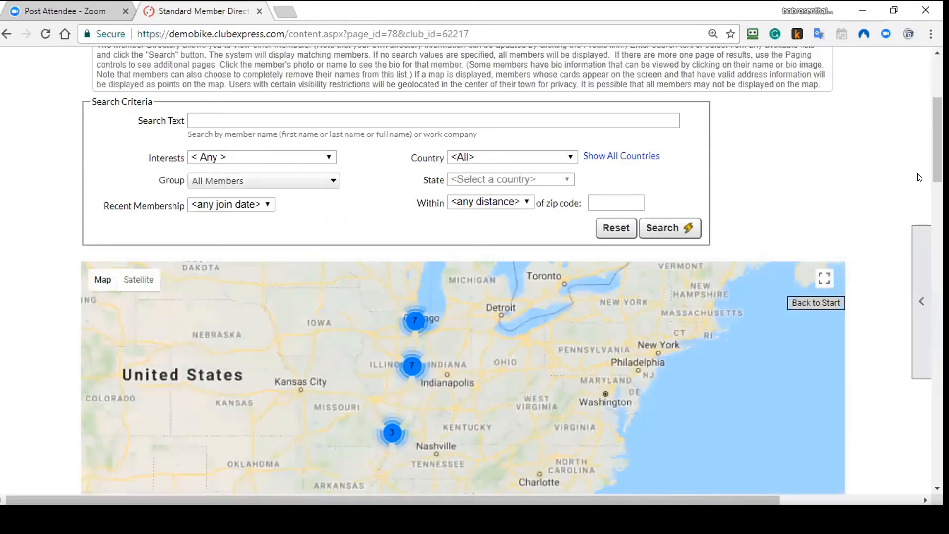
scroll(807, 217, "down", 4)
scroll(511, 272, "down", 8)
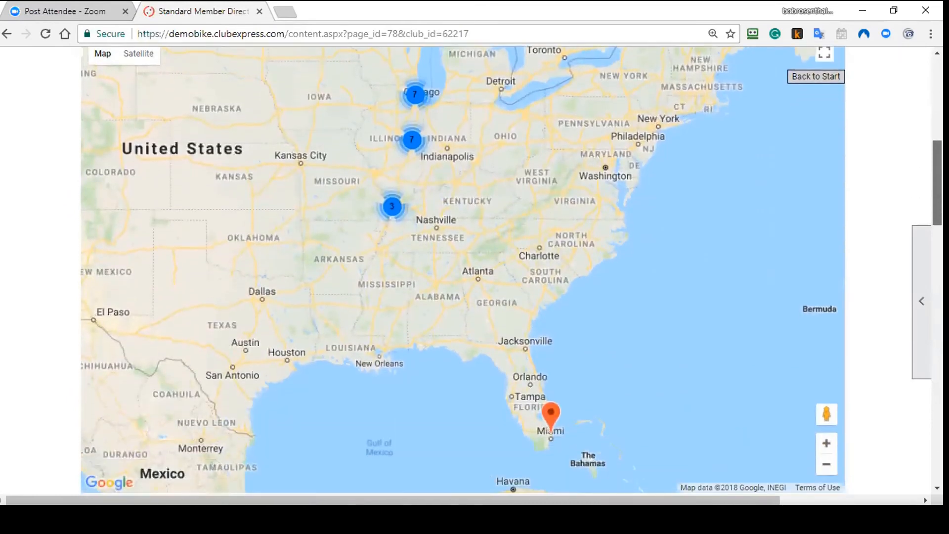
scroll(499, 237, "down", 2)
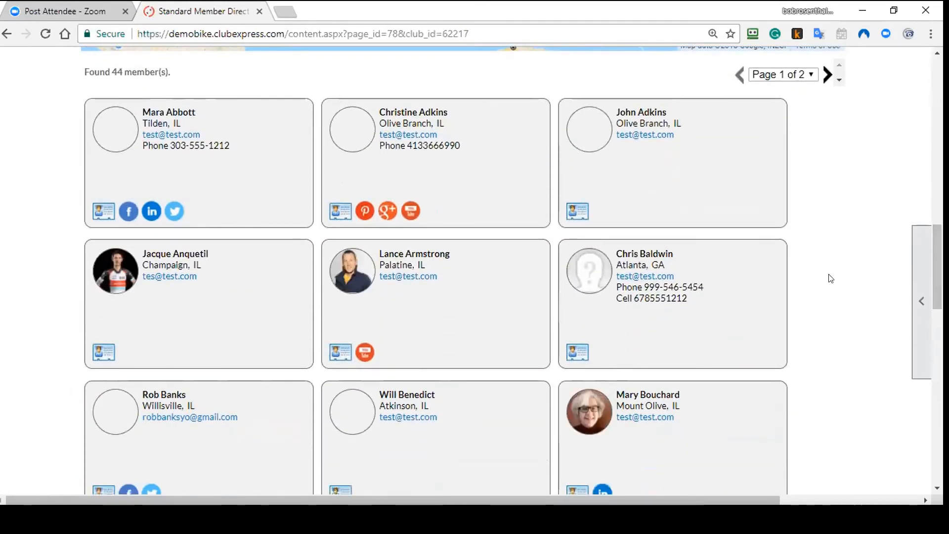
Step: Open the first member's bio, open its ClubExpress link in a new tab, and return to the bio
left_click(199, 144)
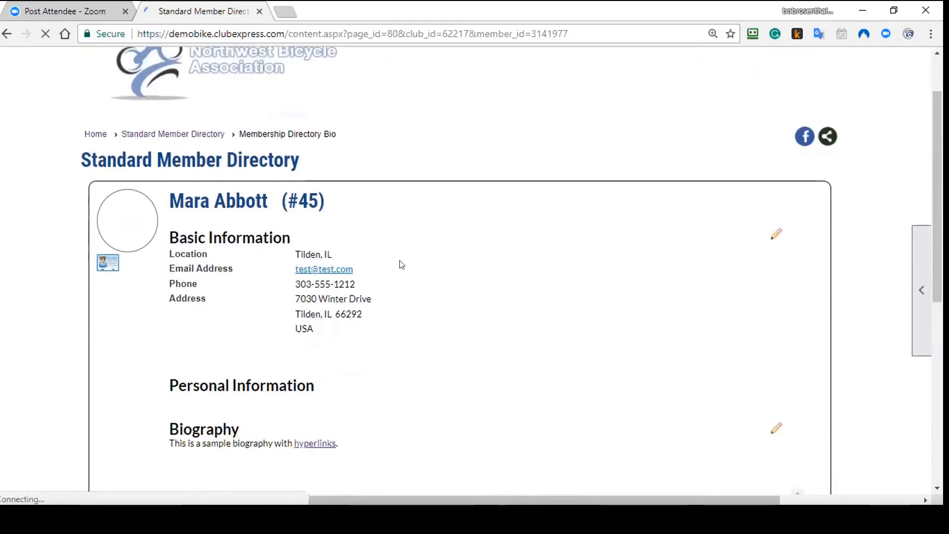
scroll(404, 265, "down", 4)
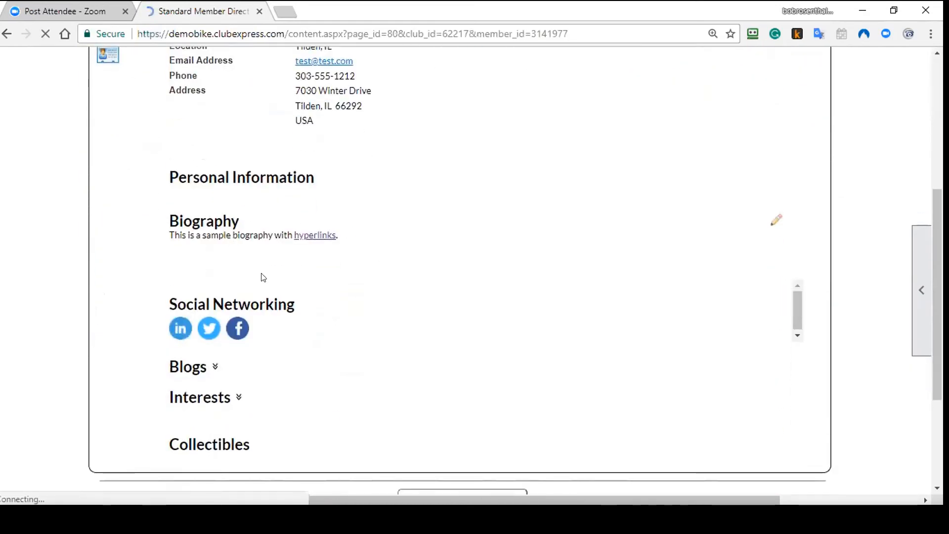
left_click(314, 234)
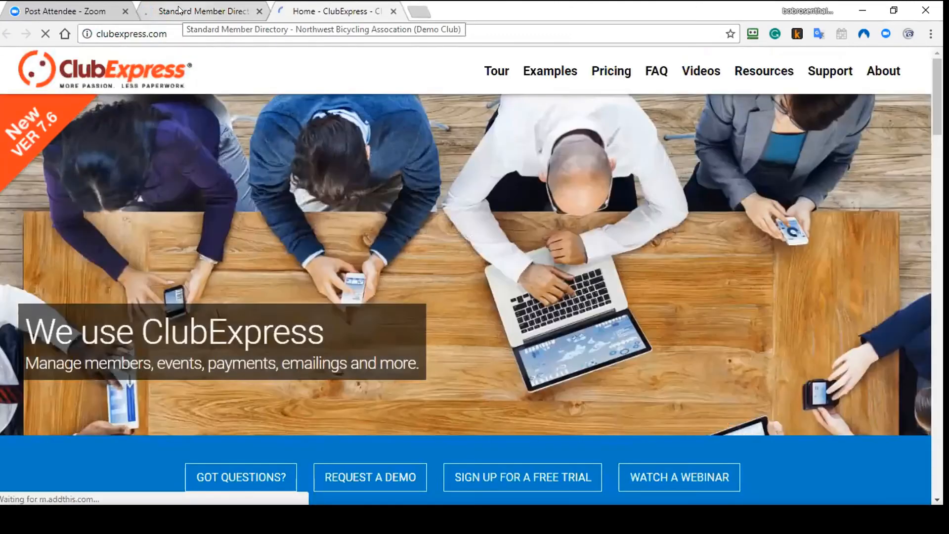
left_click(179, 10)
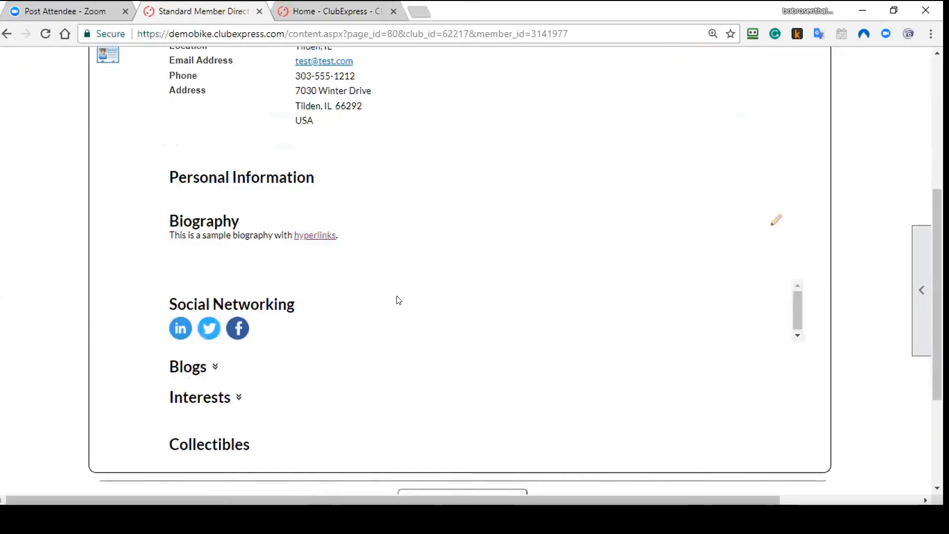
Step: View the details of the member's Raleigh Bikes Alysa 3 from their Collectibles list
left_click(213, 441)
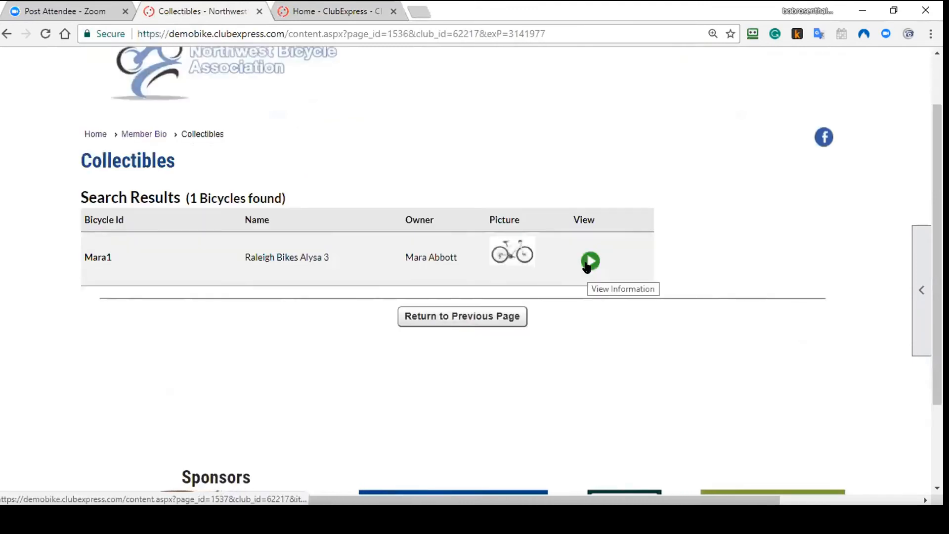
left_click(588, 262)
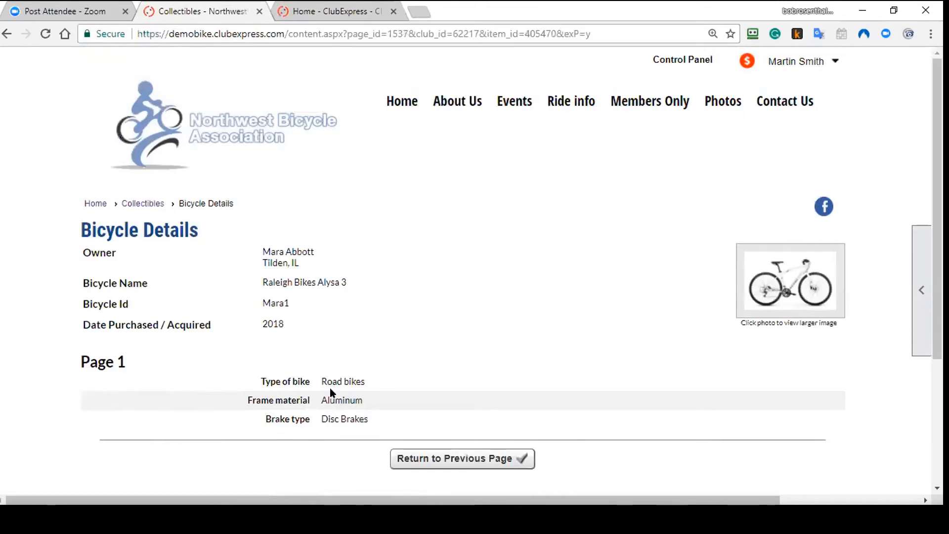
left_click_drag(322, 381, 363, 382)
left_click(332, 405)
mouse_move(649, 104)
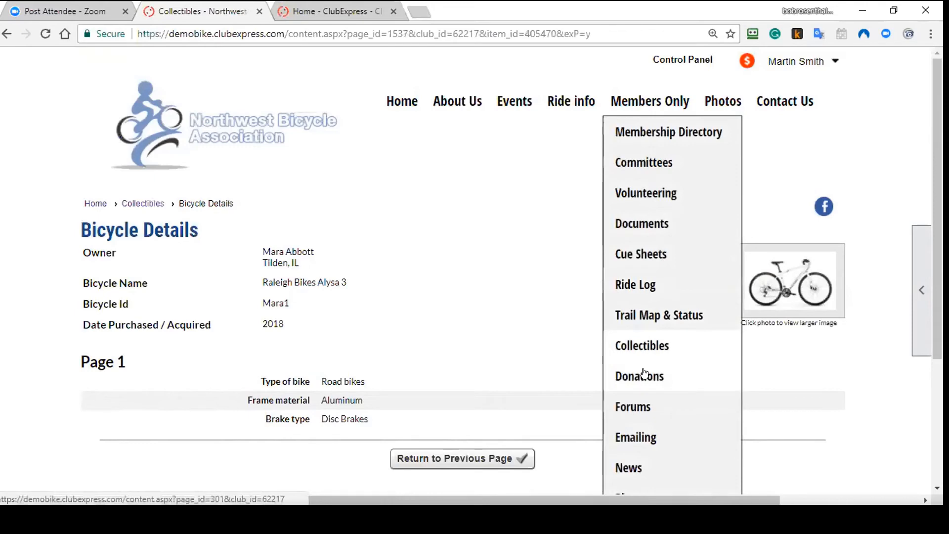
Step: Go to the club's Photo Albums page via Photos in the navigation bar
scroll(643, 373, "down", 1)
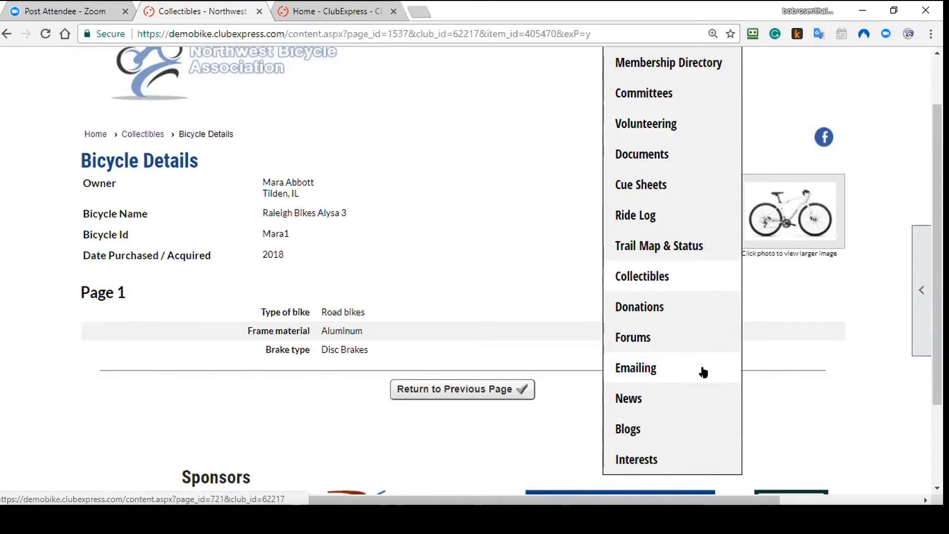
scroll(702, 370, "up", 2)
left_click(712, 101)
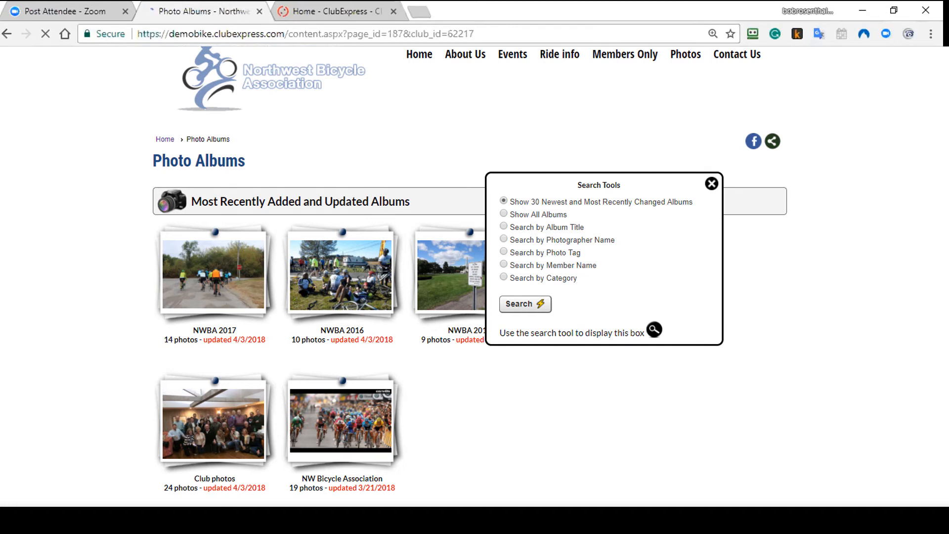
Step: Close the album search tools and browse the NWBA 2016 album through its fourth photo
left_click(712, 185)
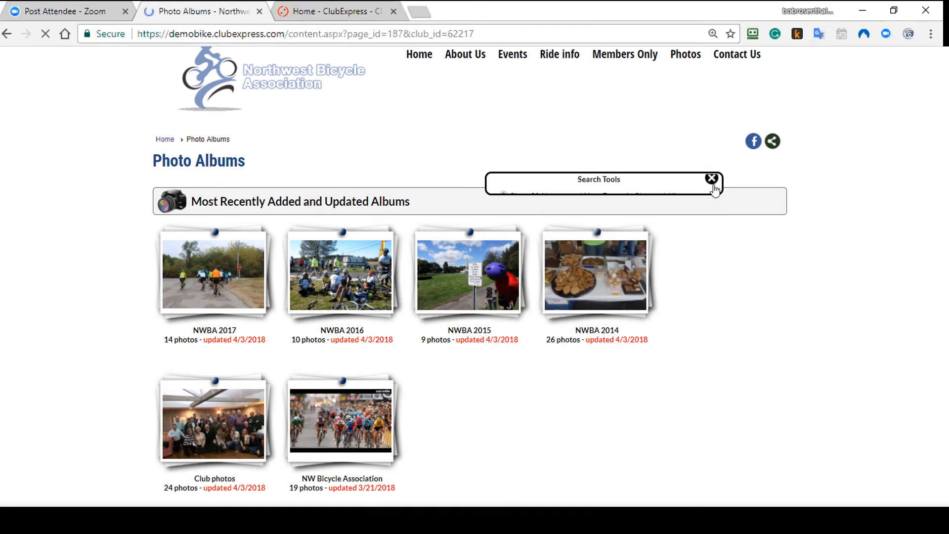
left_click(336, 287)
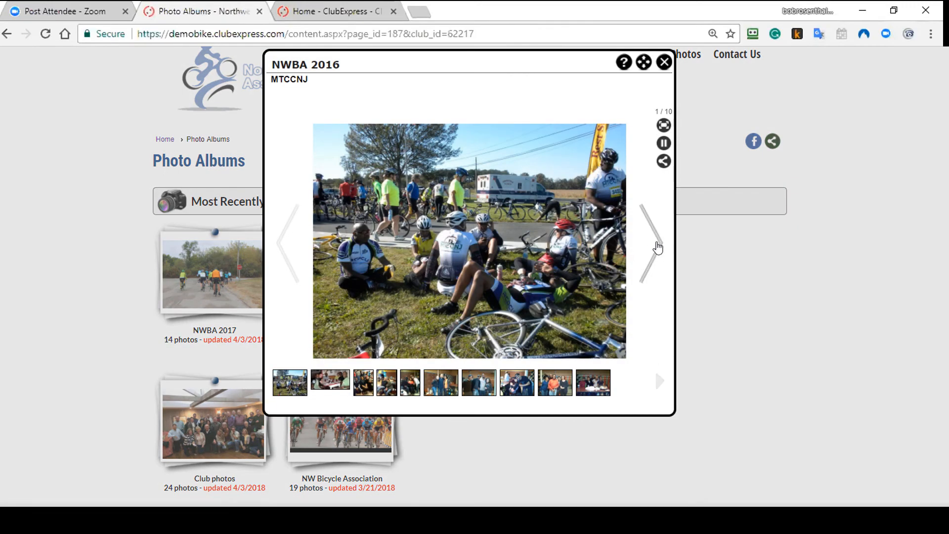
left_click(659, 248)
left_click(658, 247)
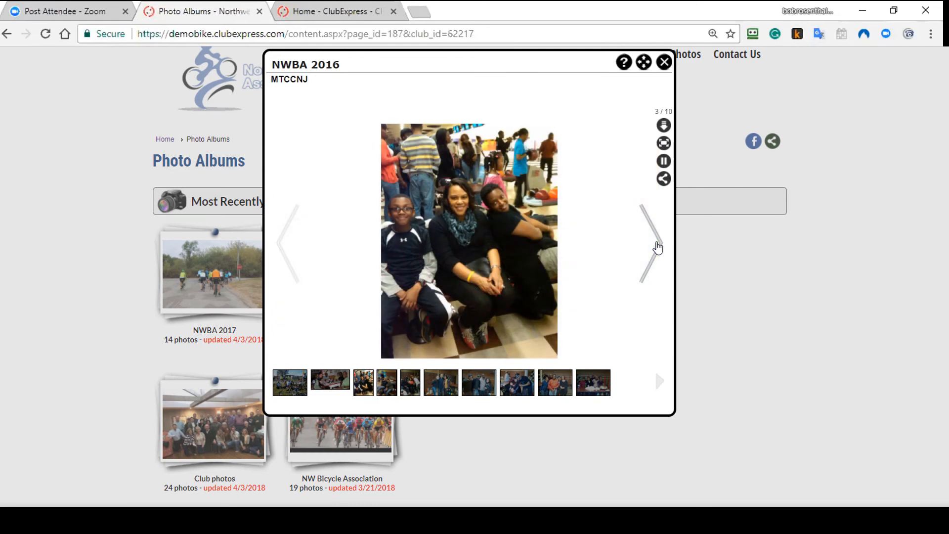
left_click(655, 246)
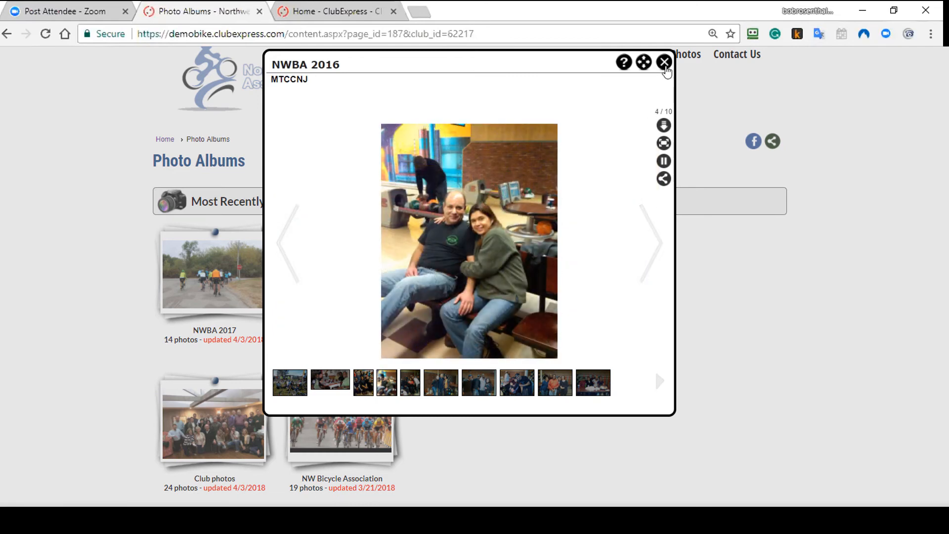
left_click(664, 63)
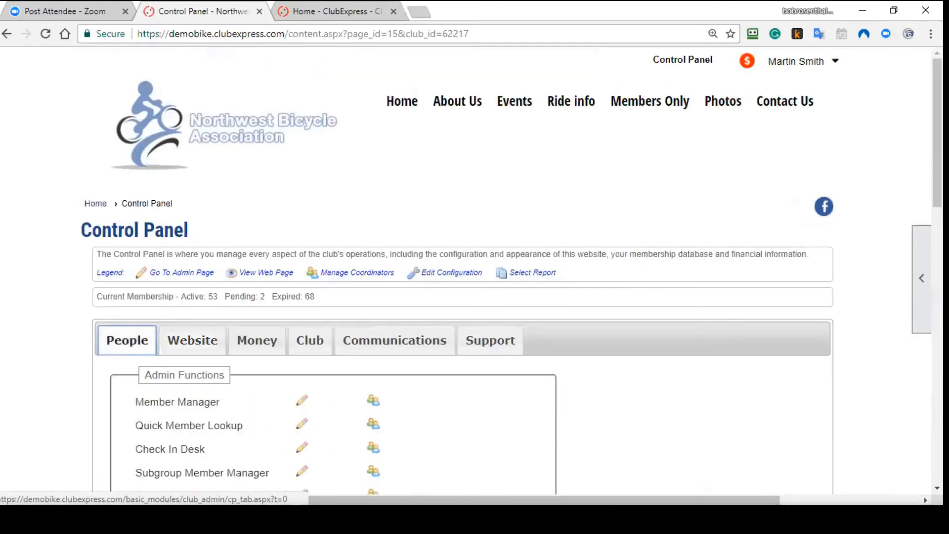
Step: Scroll through the Control Panel People tab's admin functions and back to the top
scroll(474, 272, "down", 3)
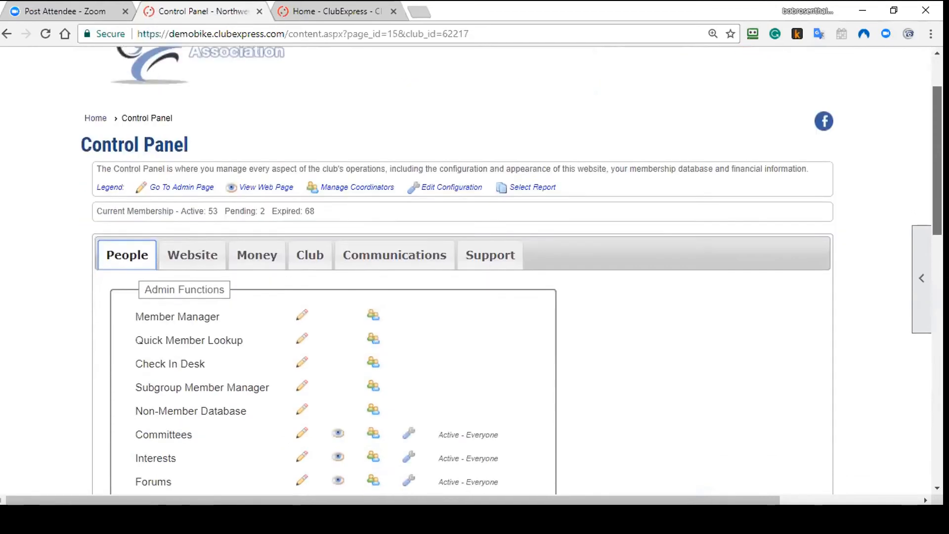
left_click_drag(937, 184, 937, 187)
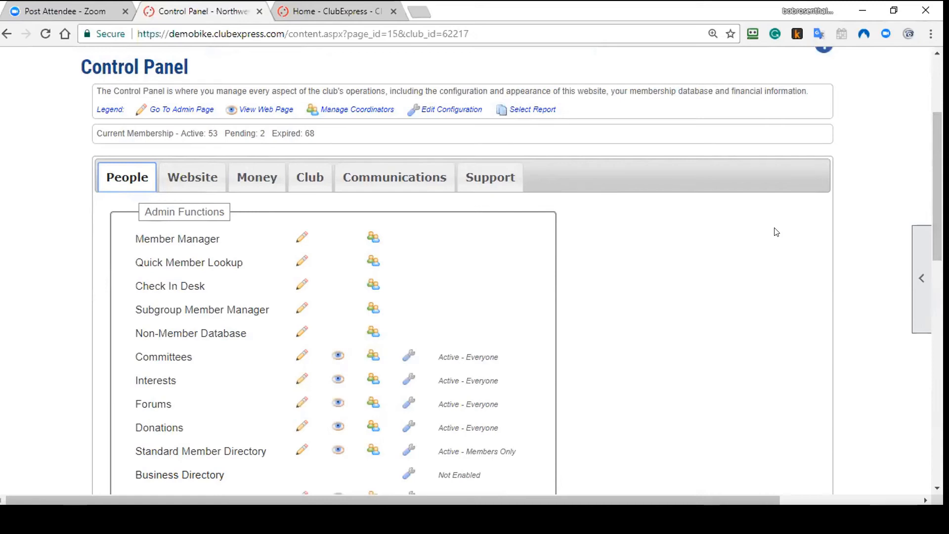
scroll(776, 231, "up", 3)
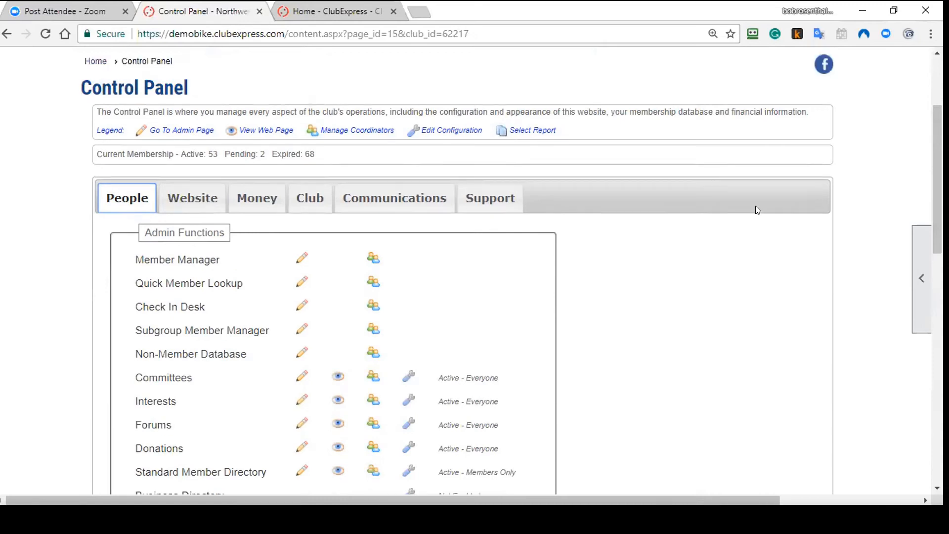
Step: Open the About Us page and scroll through its content
left_click(465, 105)
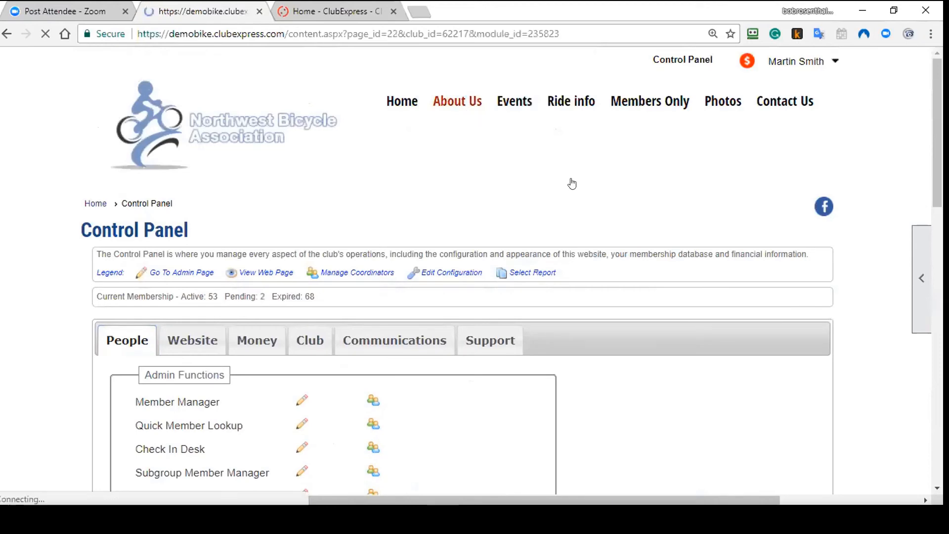
scroll(626, 236, "down", 3)
scroll(625, 239, "down", 1)
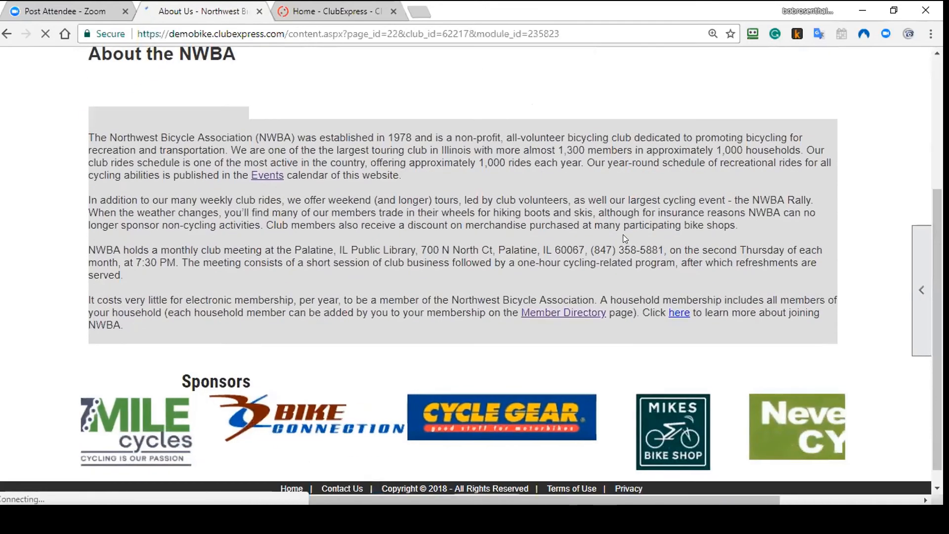
scroll(622, 233, "up", 3)
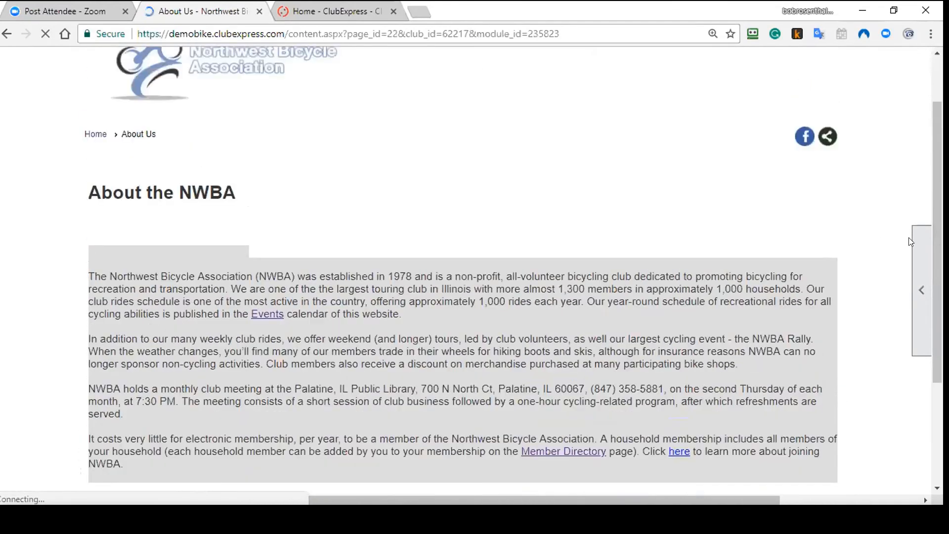
Step: Open the page in the content editor and browse the Insert Page Row layouts
left_click(916, 242)
left_click(854, 336)
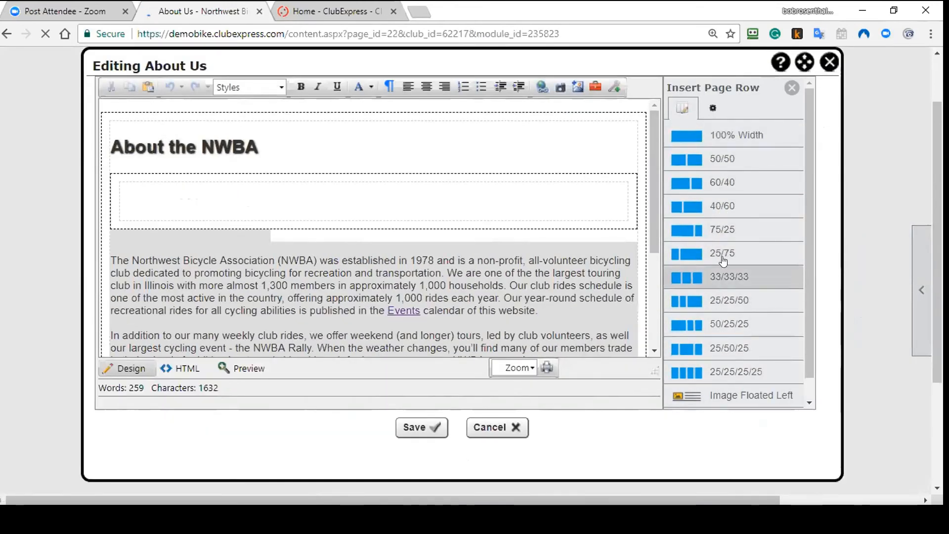
scroll(722, 180, "down", 1)
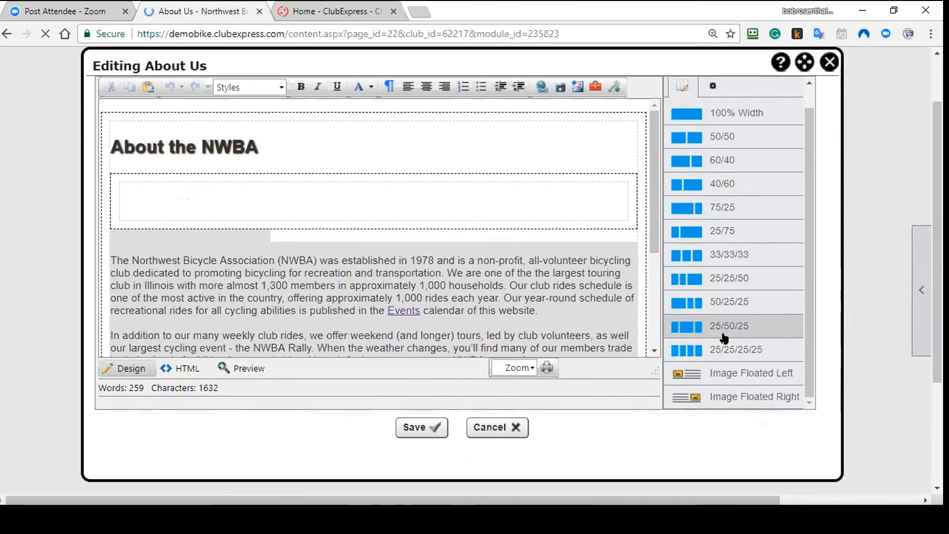
scroll(723, 337, "up", 1)
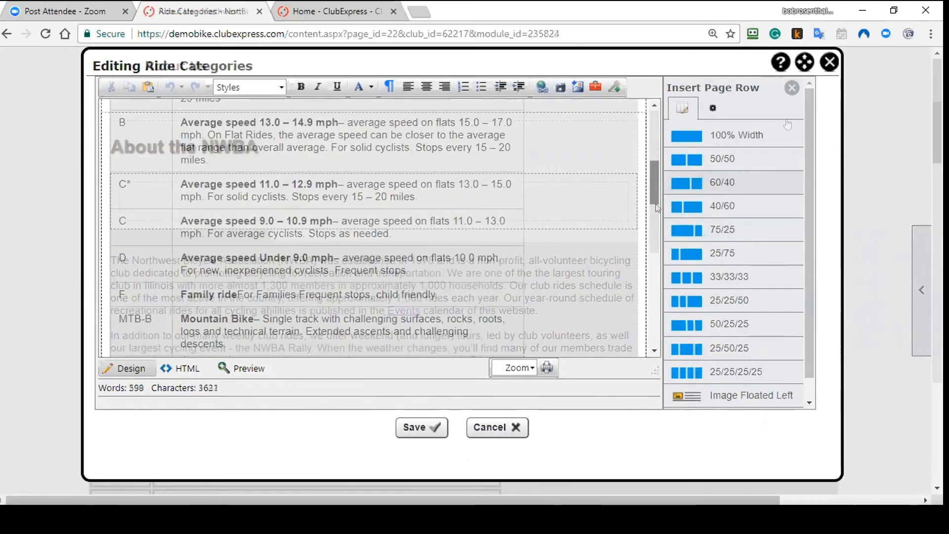
left_click_drag(660, 233, 661, 147)
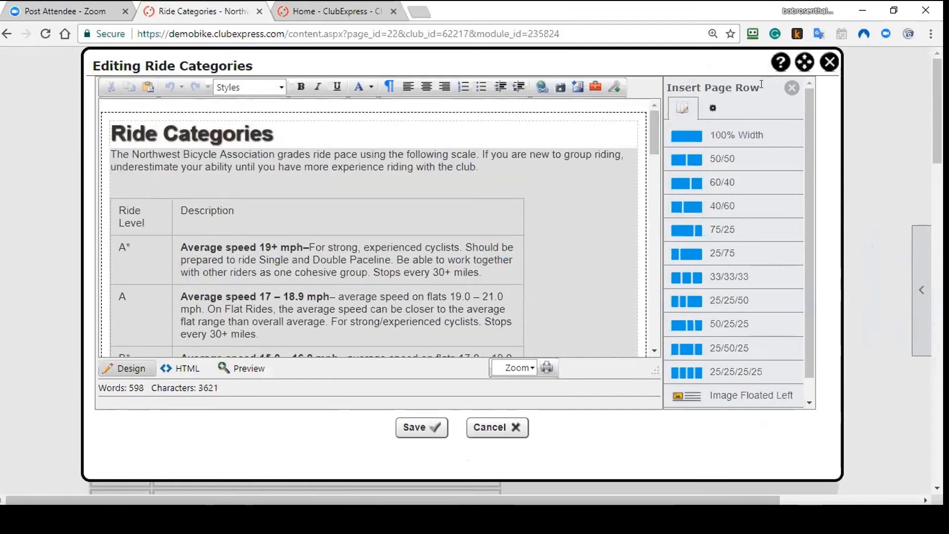
Step: Close the Ride Categories editor to view the published ride-level pace table
left_click(829, 62)
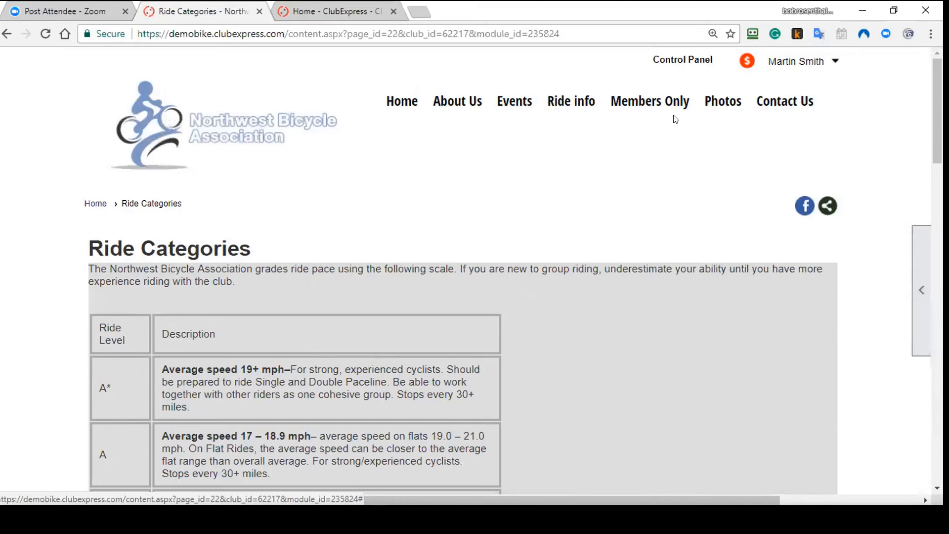
Step: Open Members Only > Cue Sheets and reset the search to list all 11 cue sheets
mouse_move(667, 104)
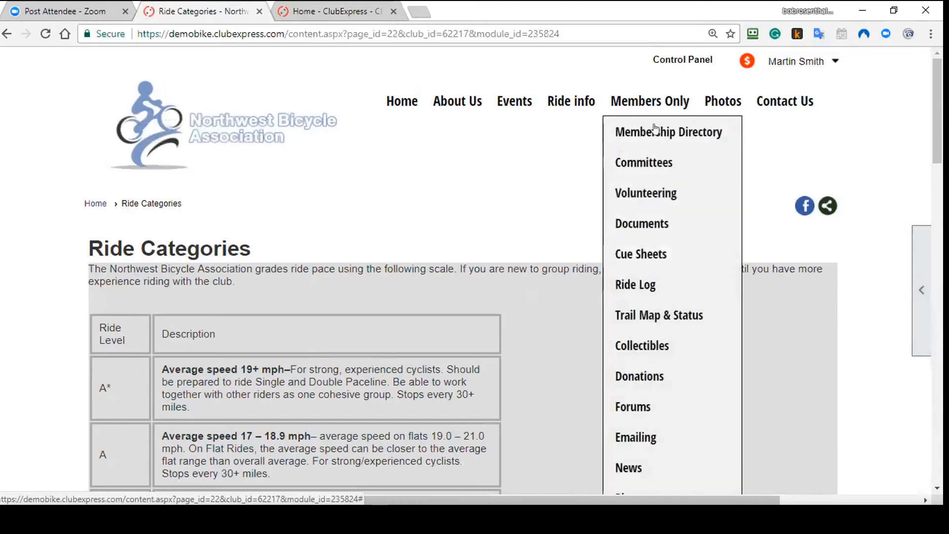
left_click(649, 259)
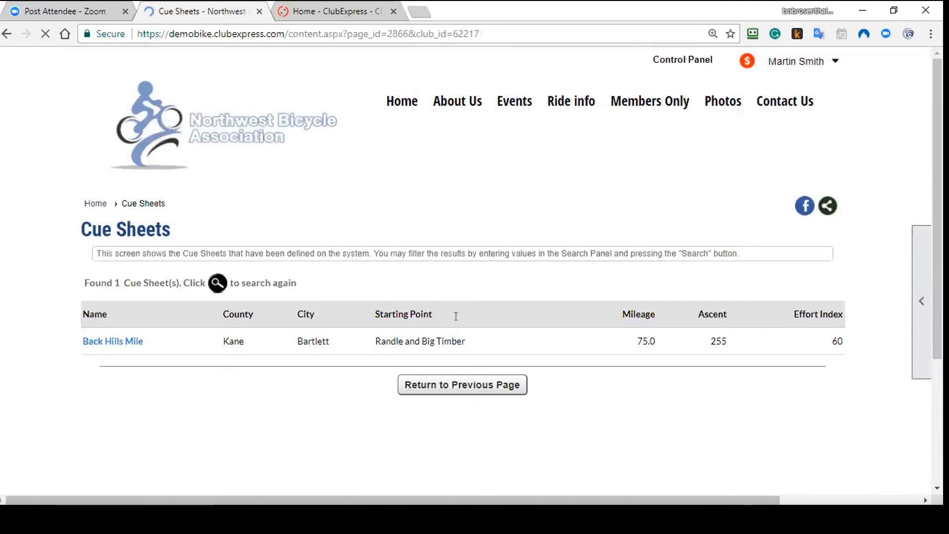
left_click(217, 282)
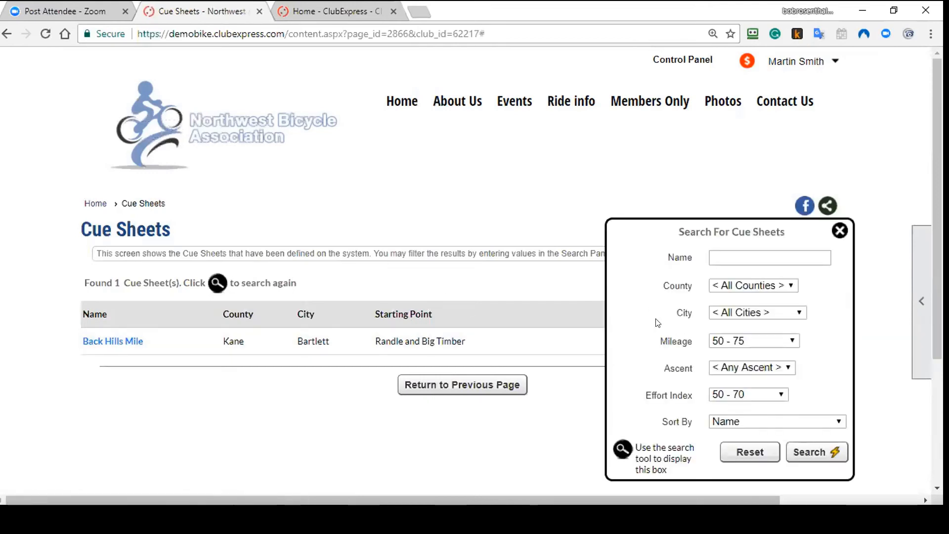
left_click(750, 452)
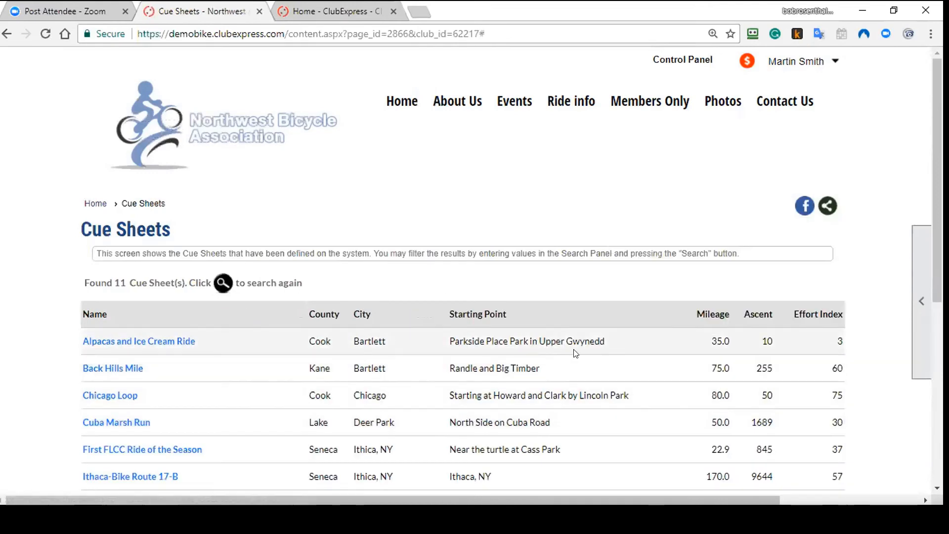
Step: Expand the Alpacas and Ice Cream Ride and open its Ride with GPS route
scroll(575, 353, "down", 3)
left_click(186, 203)
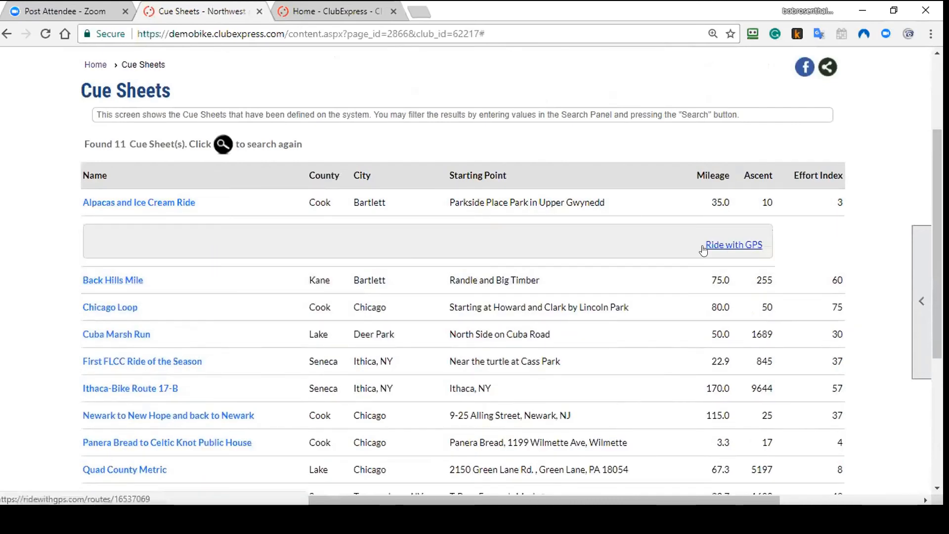
left_click(730, 246)
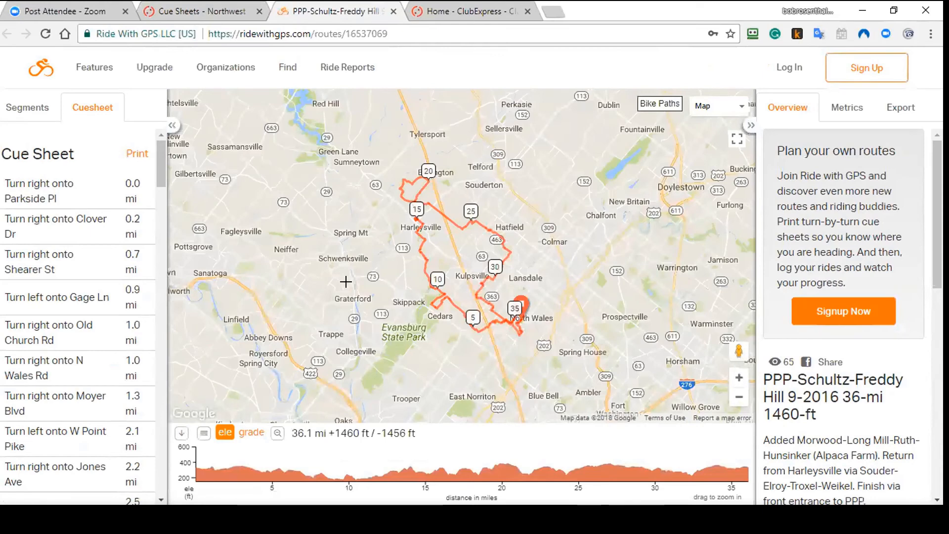
Step: Return to the Cue Sheets tab and go to Members Only > Membership Directory
left_click(200, 14)
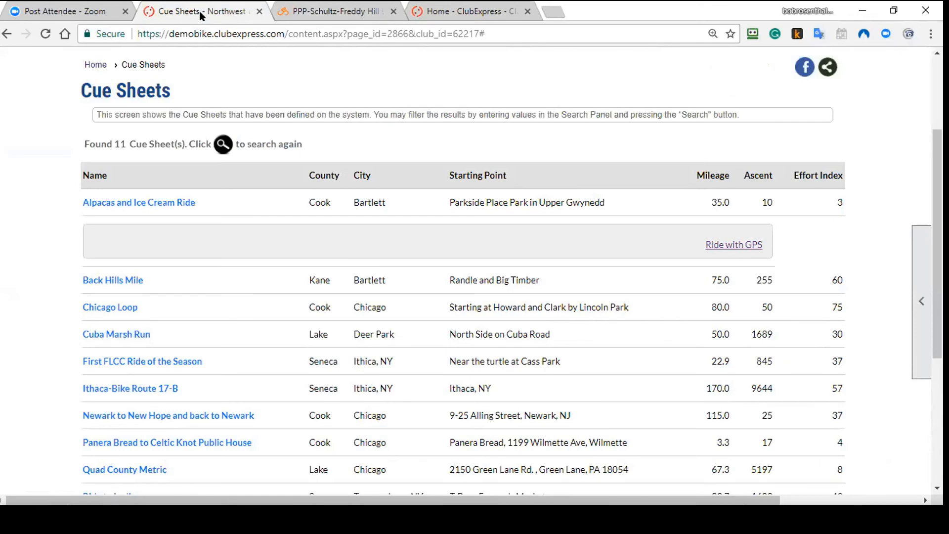
scroll(673, 163, "up", 3)
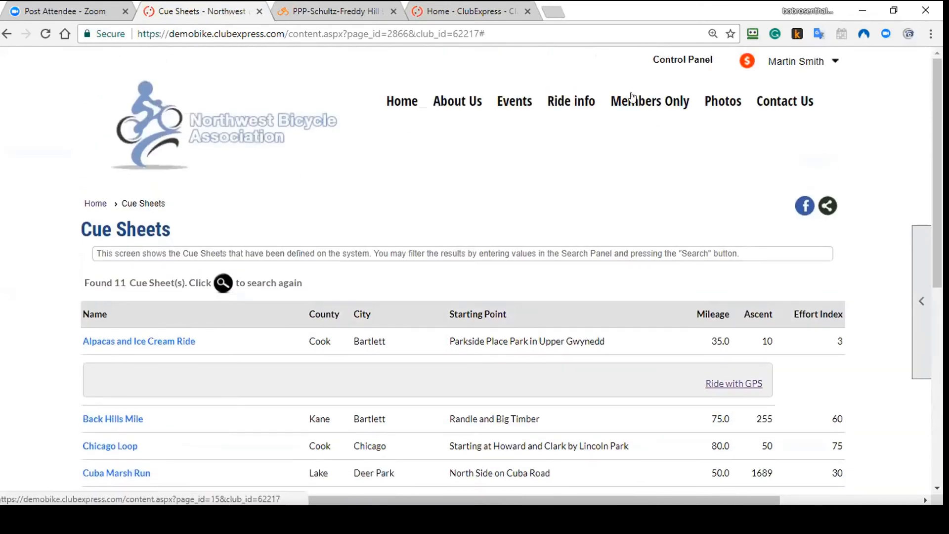
mouse_move(637, 99)
left_click(636, 133)
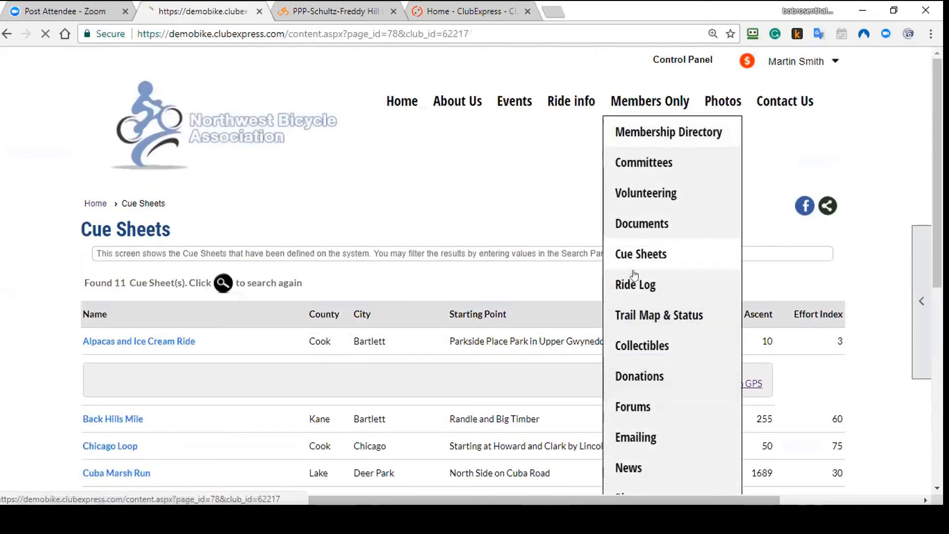
Step: Open the first listed member's Standard Member Directory profile
scroll(764, 384, "down", 3)
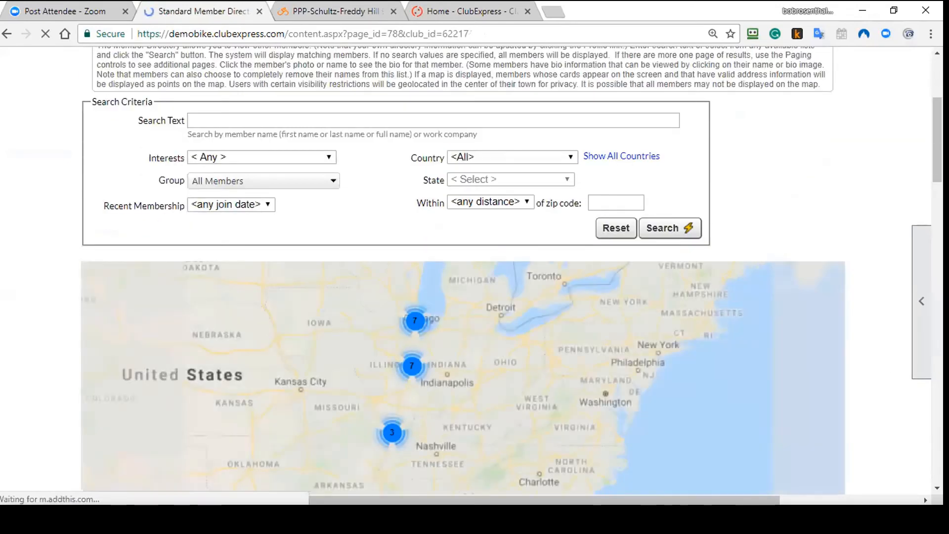
scroll(764, 384, "down", 5)
scroll(37, 272, "down", 1)
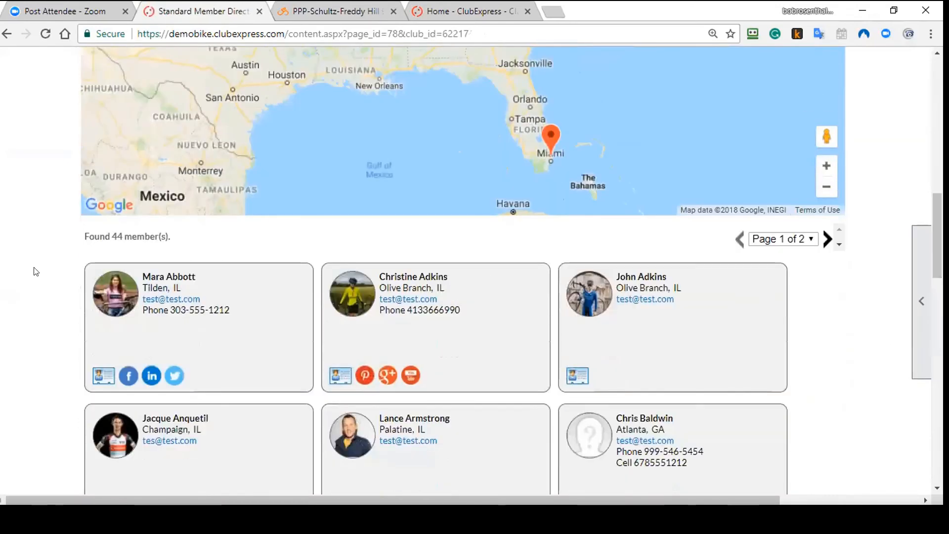
left_click(110, 290)
scroll(769, 288, "down", 5)
Step: Review the profile's visibility and social networking fields, including Meetup, leaving them unchanged
left_click(772, 288)
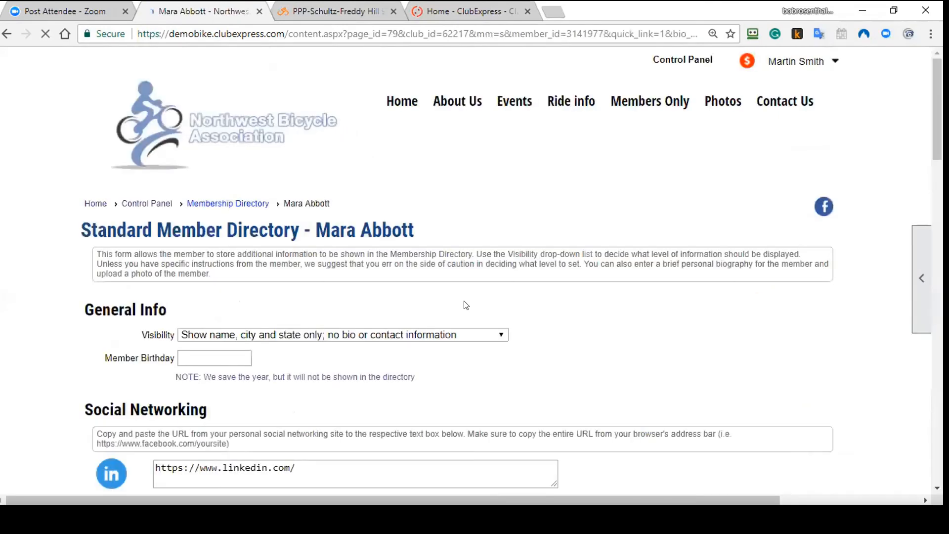
scroll(766, 206, "up", 5)
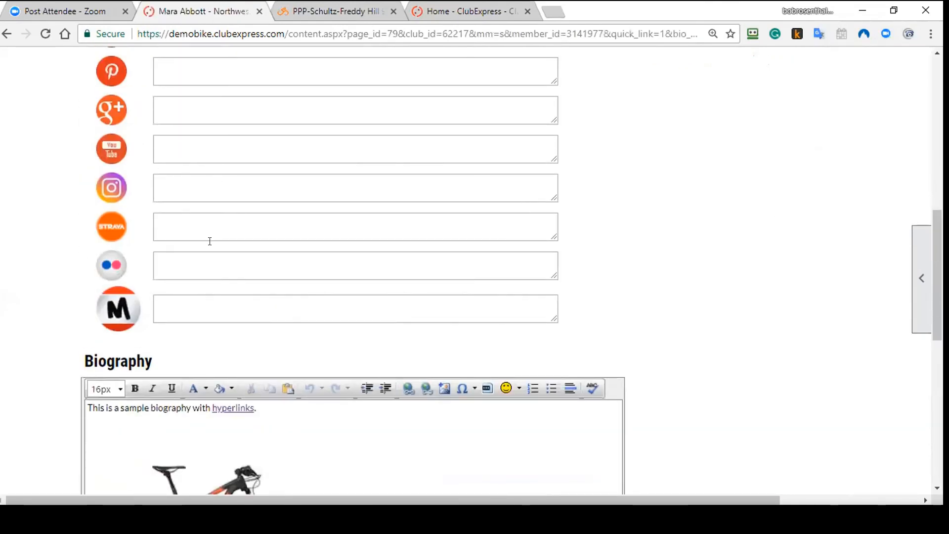
scroll(209, 241, "up", 3)
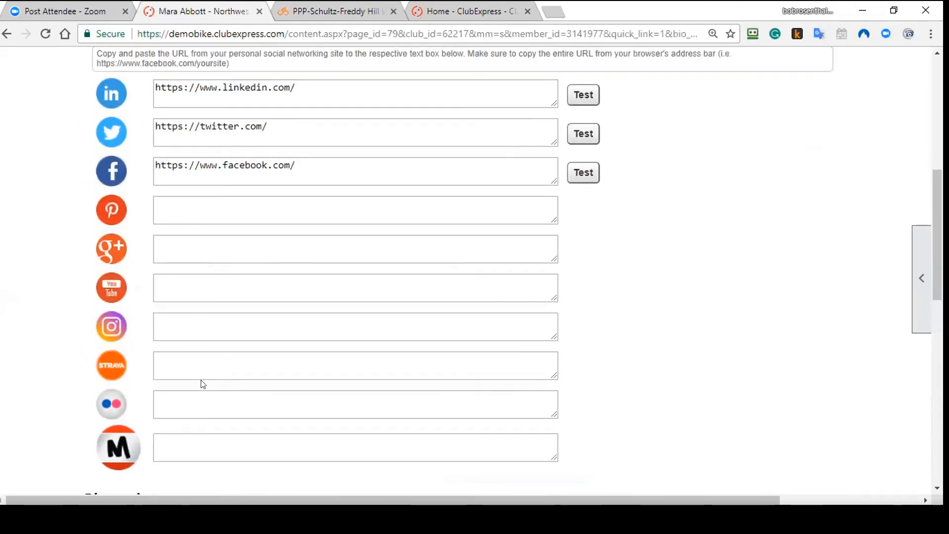
left_click(211, 445)
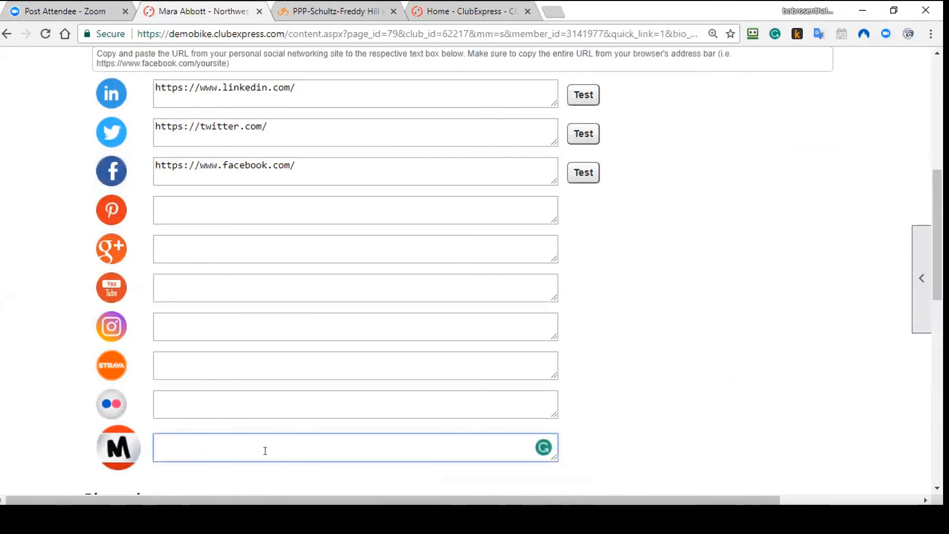
scroll(574, 261, "up", 6)
scroll(574, 261, "up", 2)
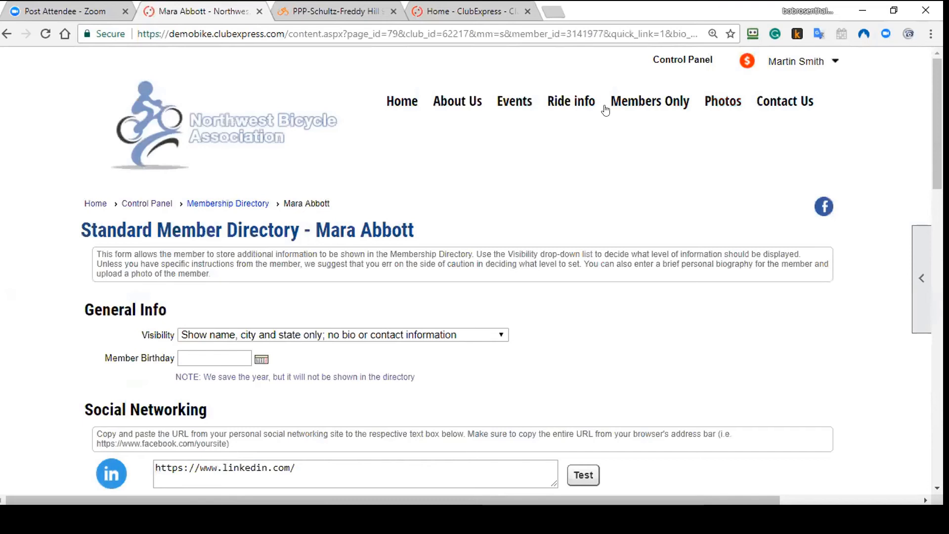
mouse_move(646, 105)
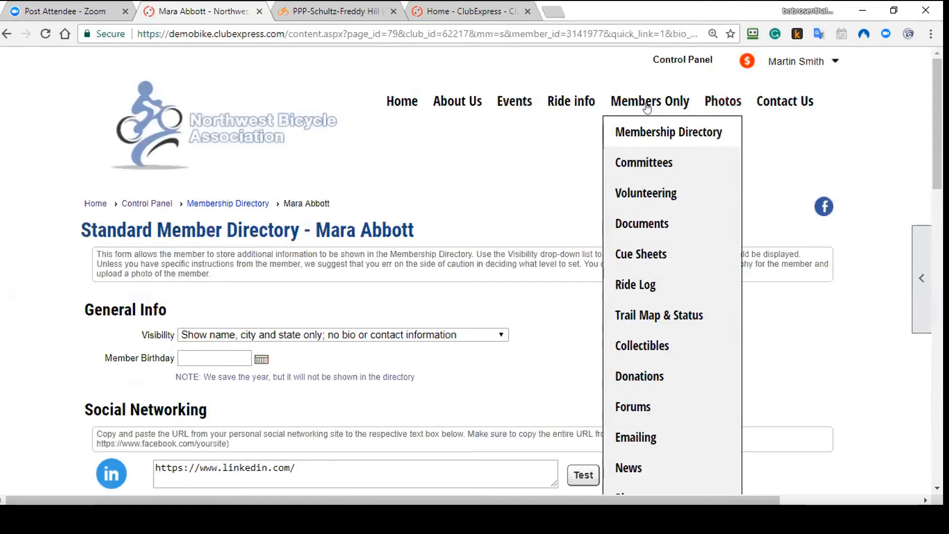
Step: Return to the Home page, browse it, and show the Facebook, LinkedIn and Twitter share options
left_click(402, 101)
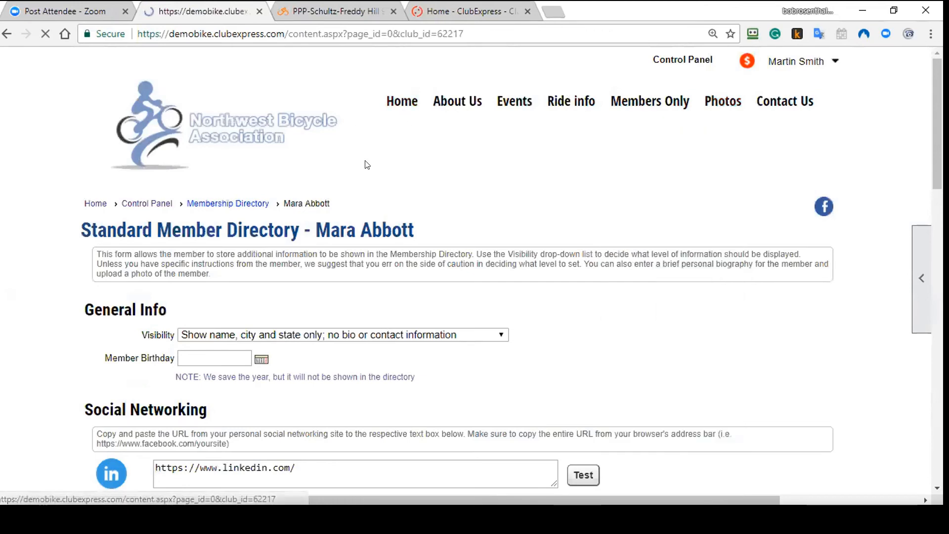
scroll(293, 258, "down", 4)
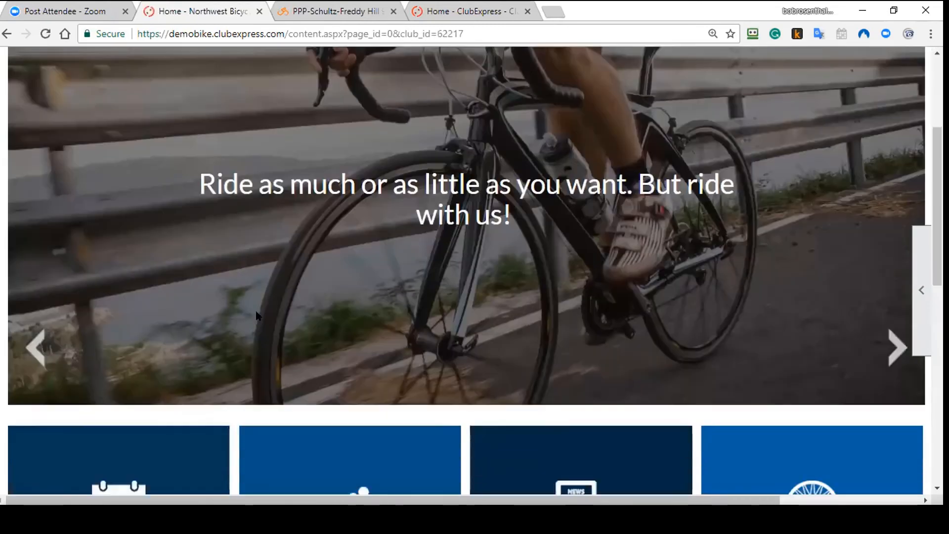
scroll(257, 316, "down", 2)
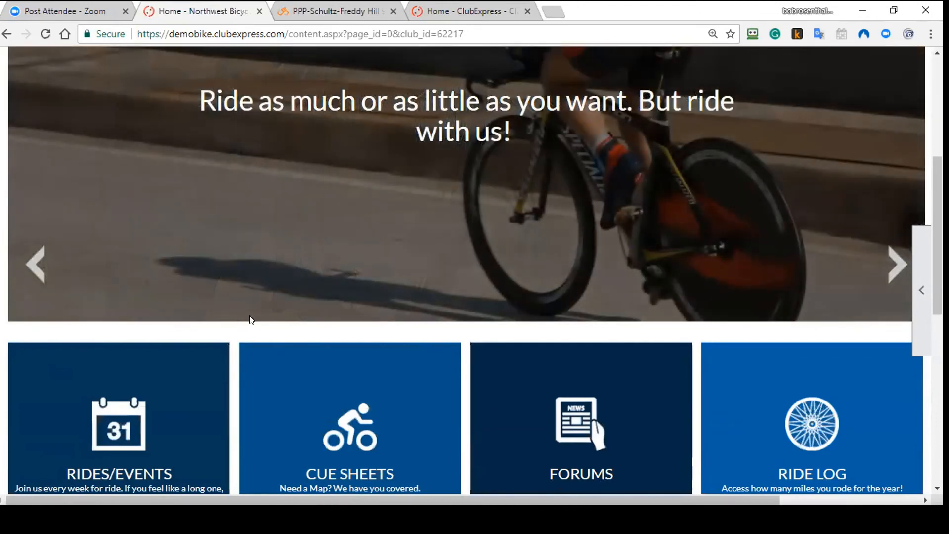
scroll(251, 319, "up", 5)
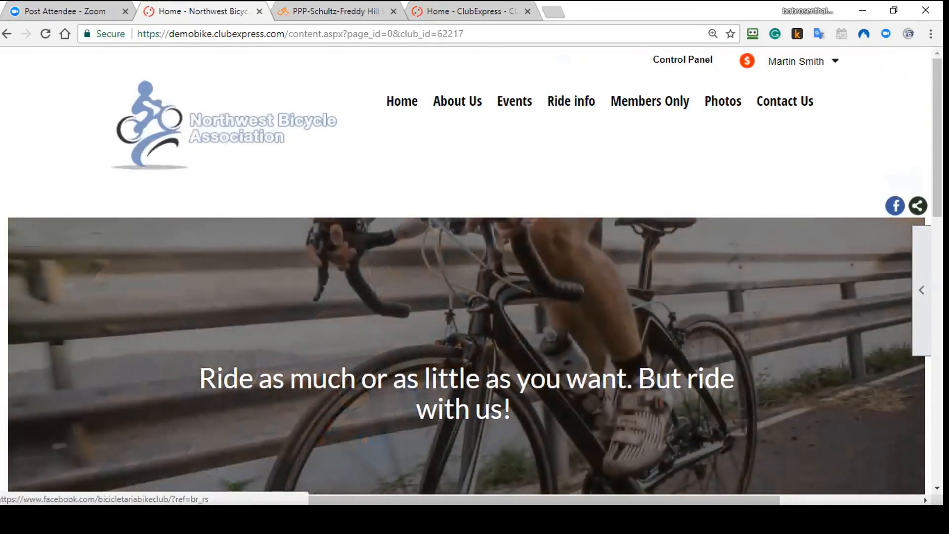
left_click(917, 207)
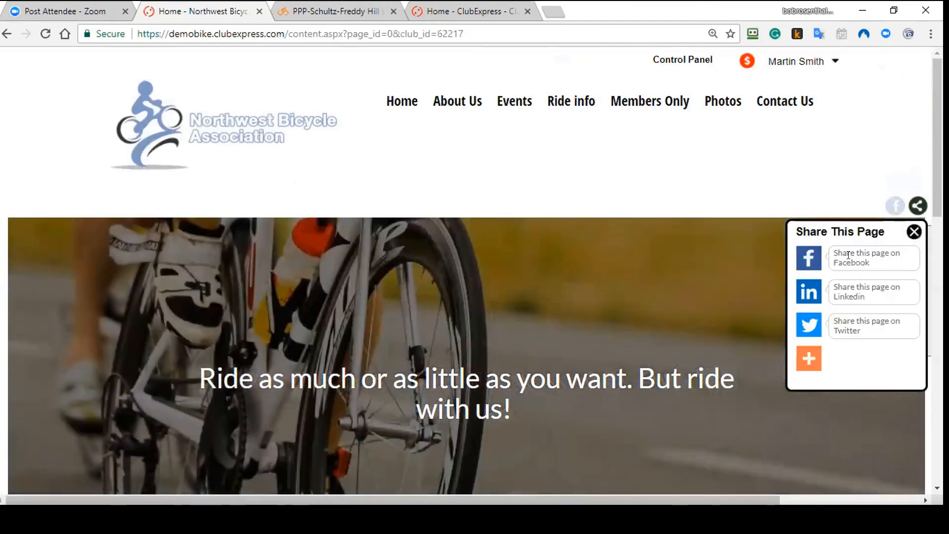
Step: Open the Control Panel's People tab and view the Reports and Setup sections with Member Types
left_click(683, 59)
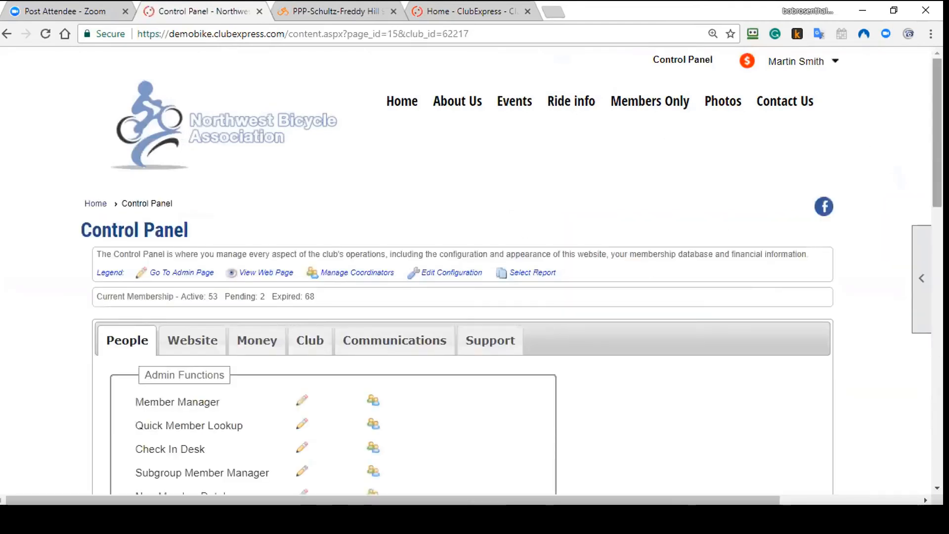
scroll(894, 135, "down", 2)
scroll(474, 277, "down", 3)
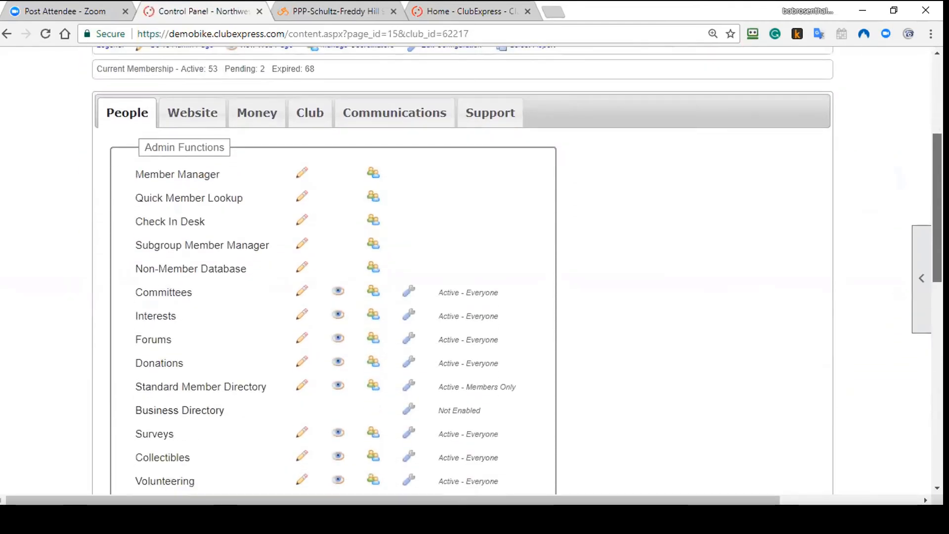
left_click_drag(937, 220, 936, 226)
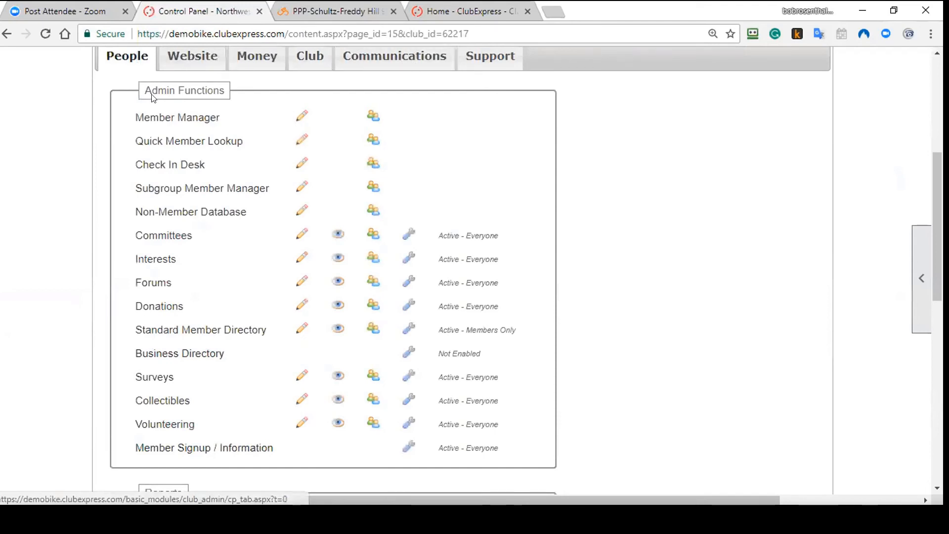
left_click_drag(145, 88, 234, 95)
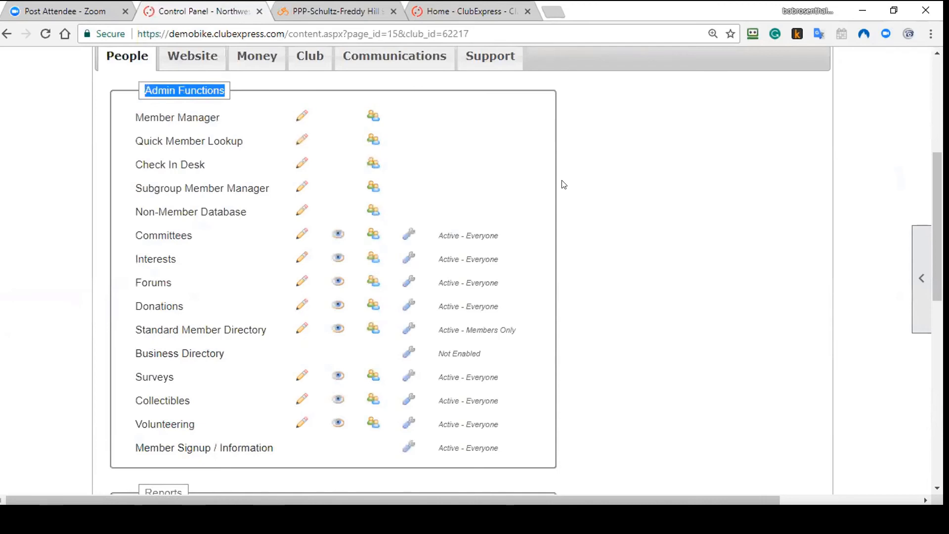
scroll(563, 184, "down", 1)
scroll(564, 185, "up", 1)
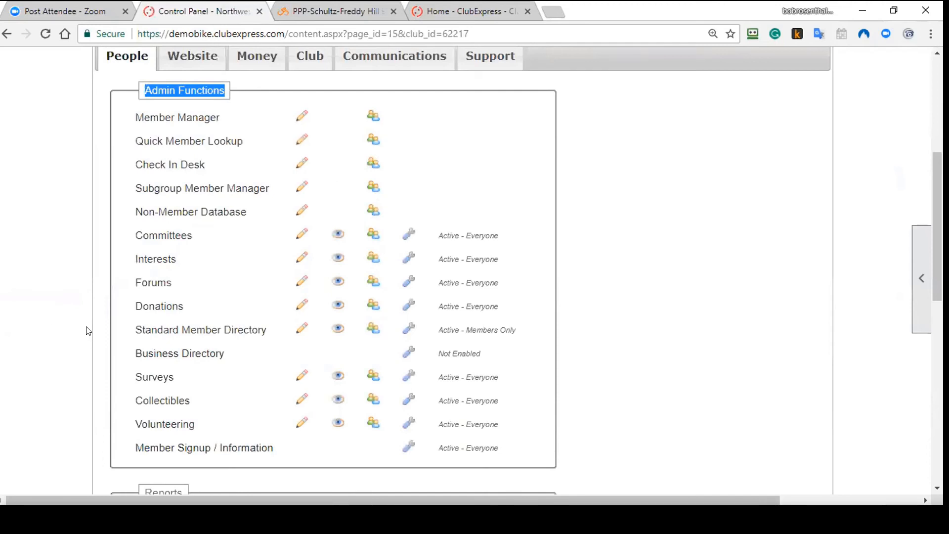
scroll(96, 327, "down", 1)
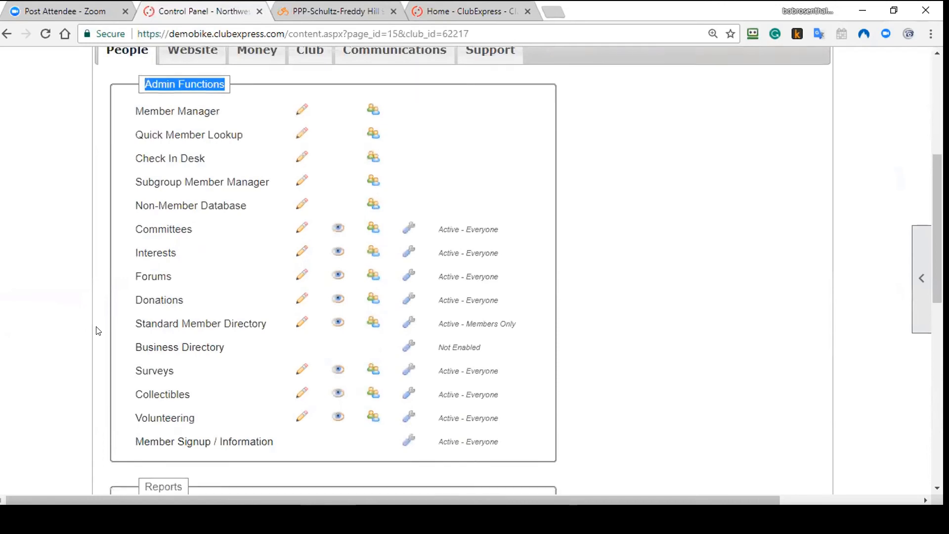
scroll(197, 326, "up", 1)
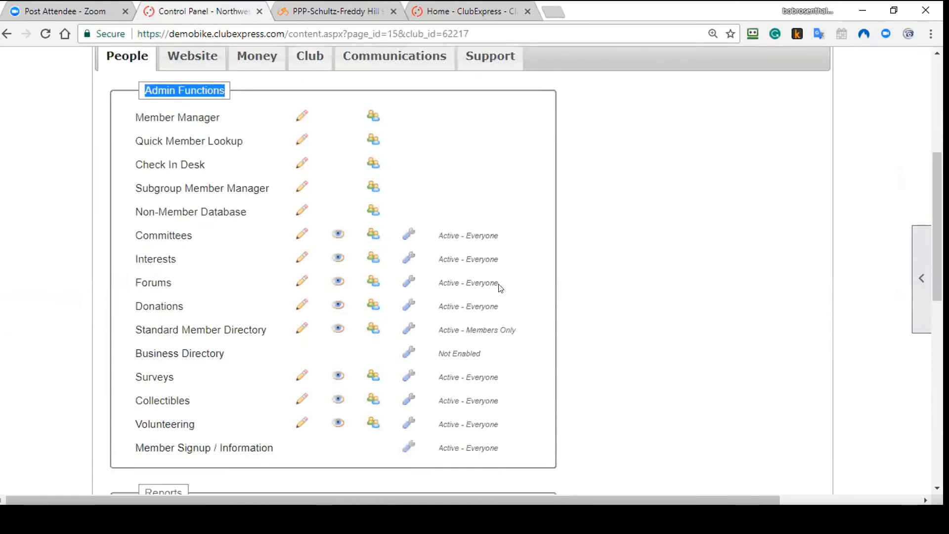
scroll(523, 284, "down", 5)
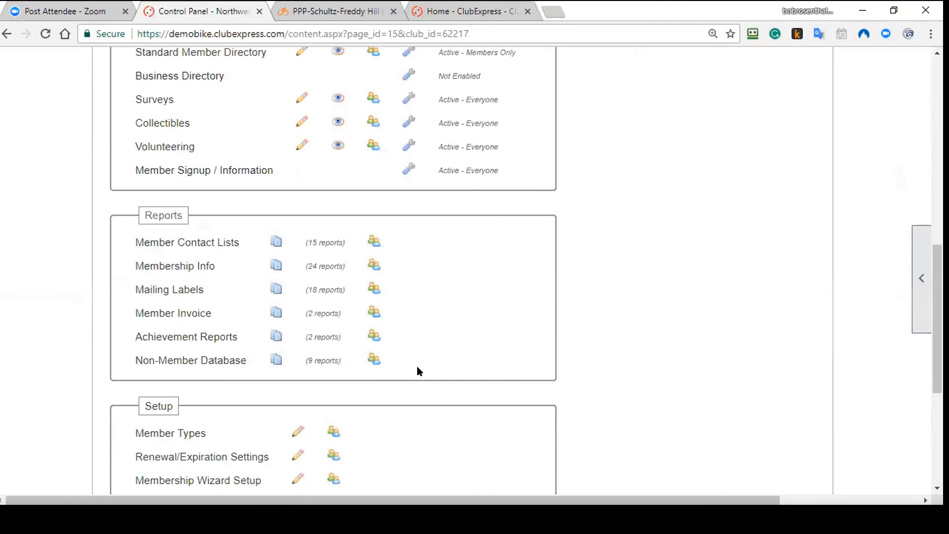
scroll(430, 361, "down", 3)
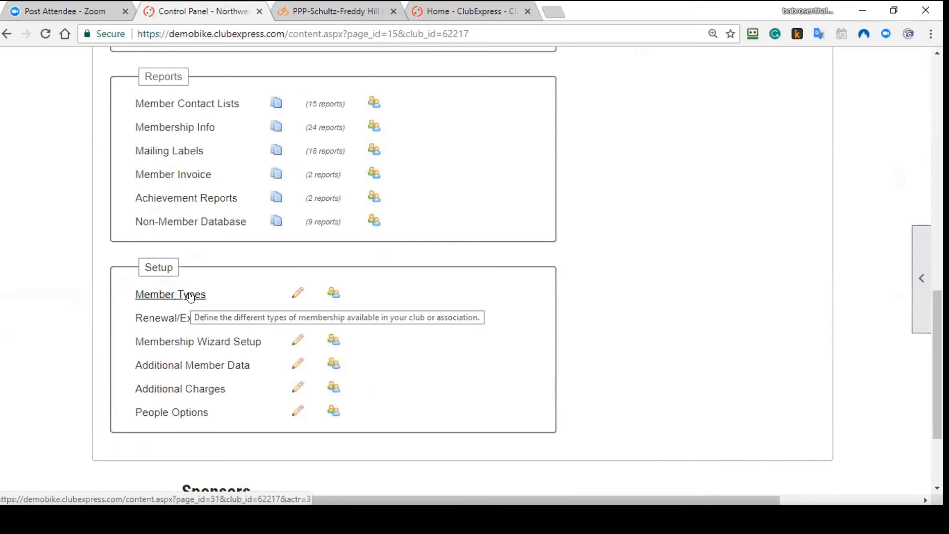
Step: Open Renewal/Expiration Settings and keep rolling renewals based on join date
left_click(205, 318)
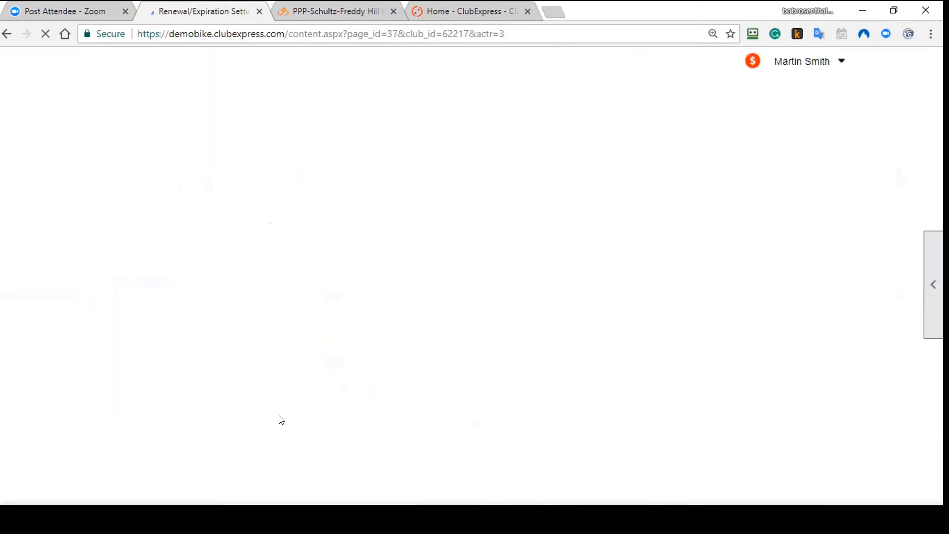
scroll(310, 378, "down", 5)
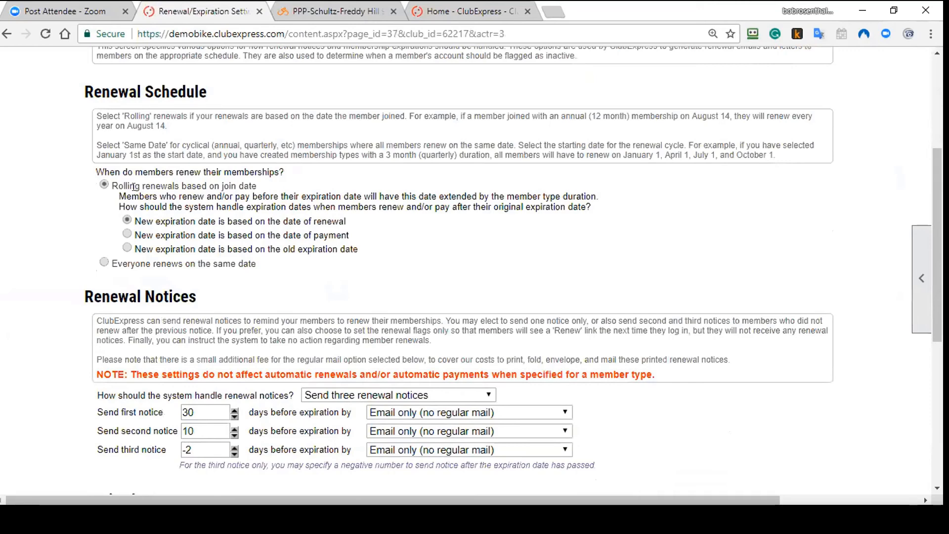
left_click(105, 261)
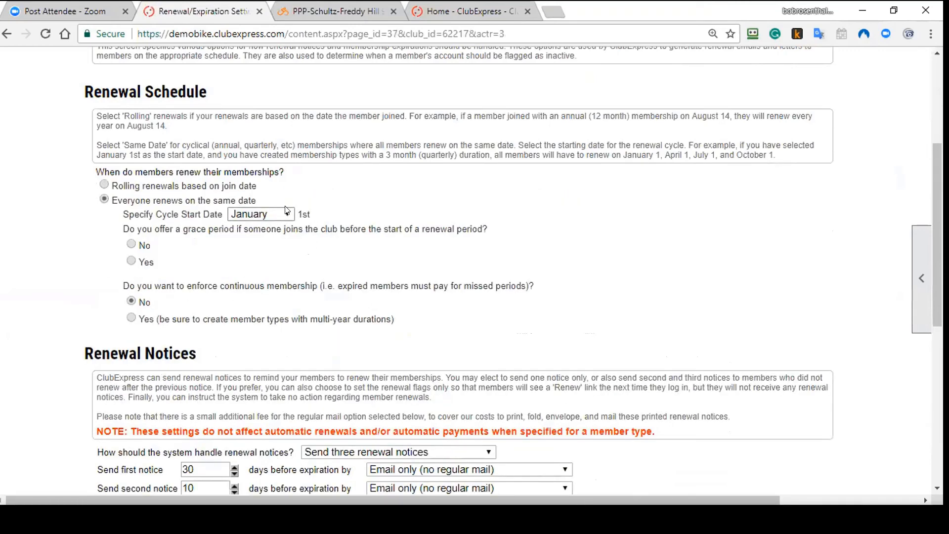
left_click(104, 185)
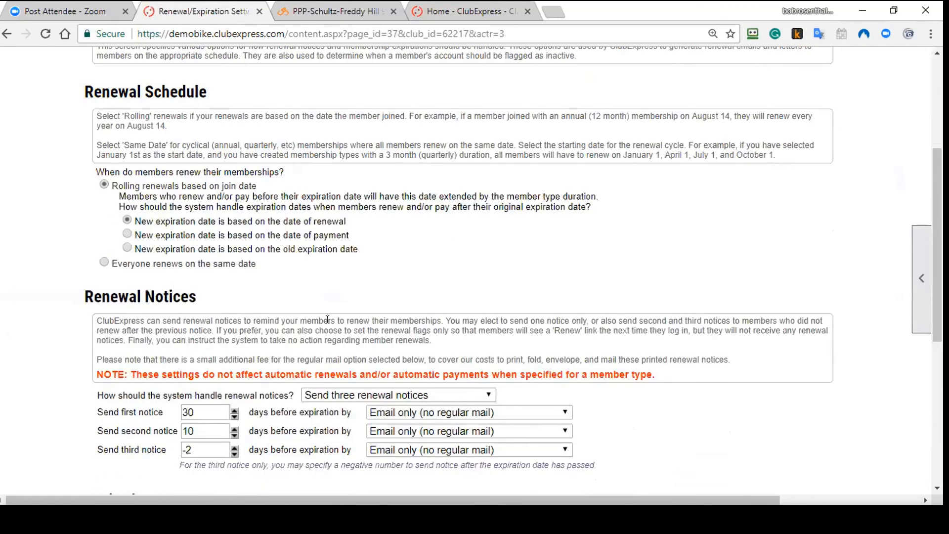
scroll(131, 315, "down", 3)
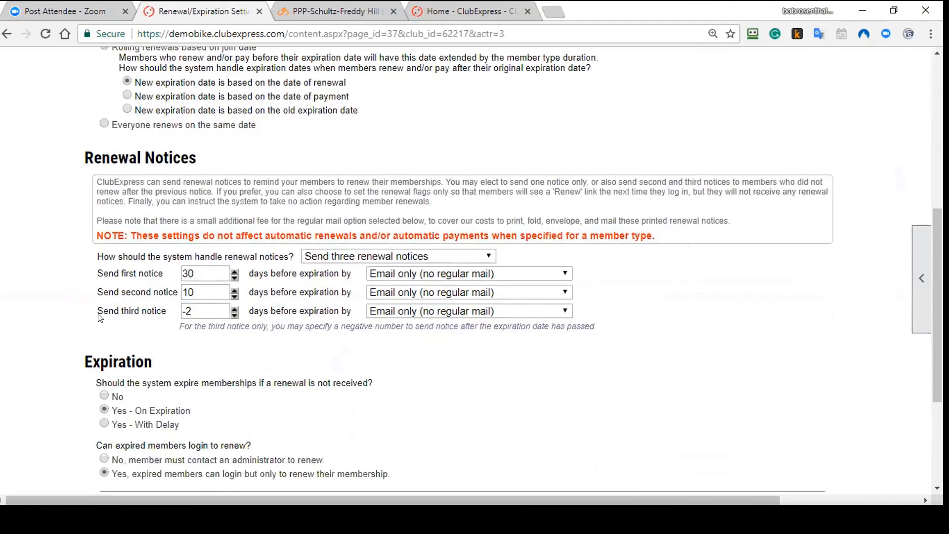
Step: Set notices to 60 and 15 days, the first sent by email or regular mail
left_click_drag(203, 267, 89, 271)
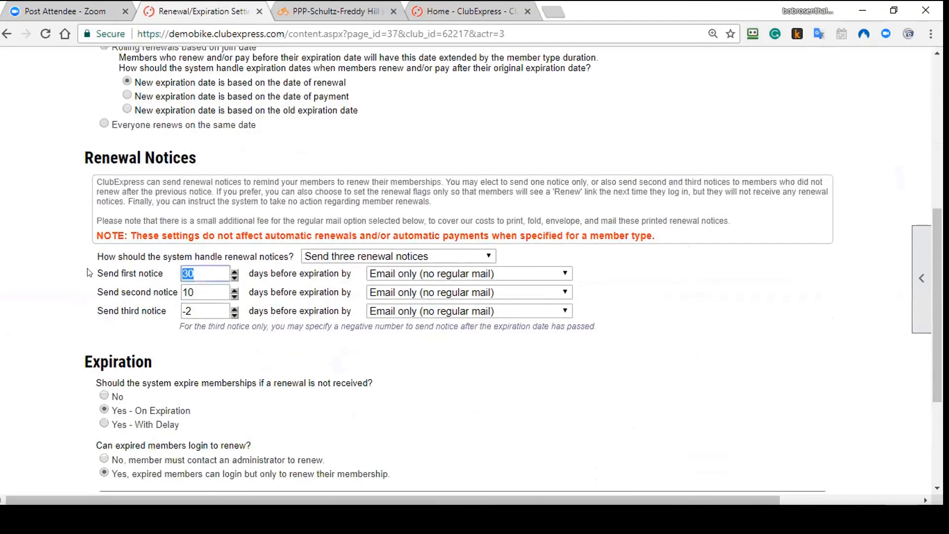
type("60")
key("Tab")
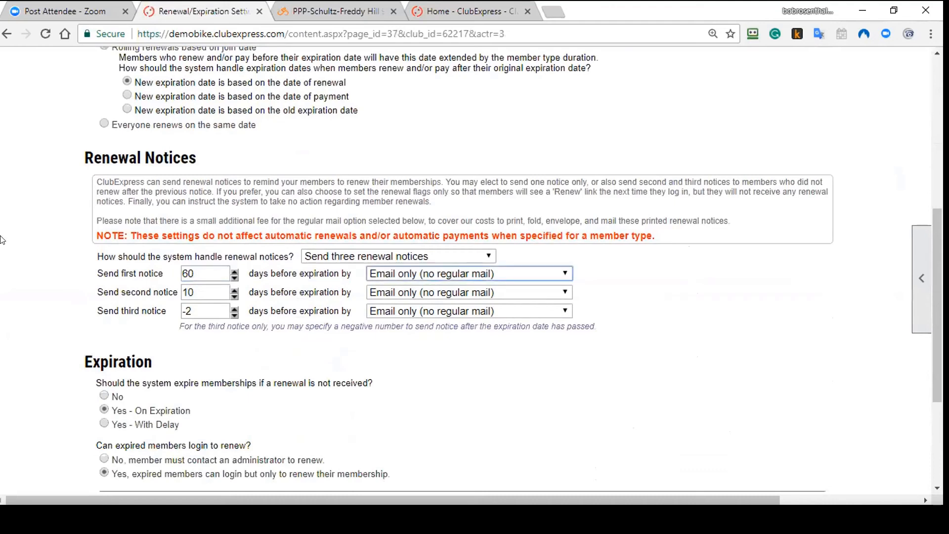
key("Tab")
type("15")
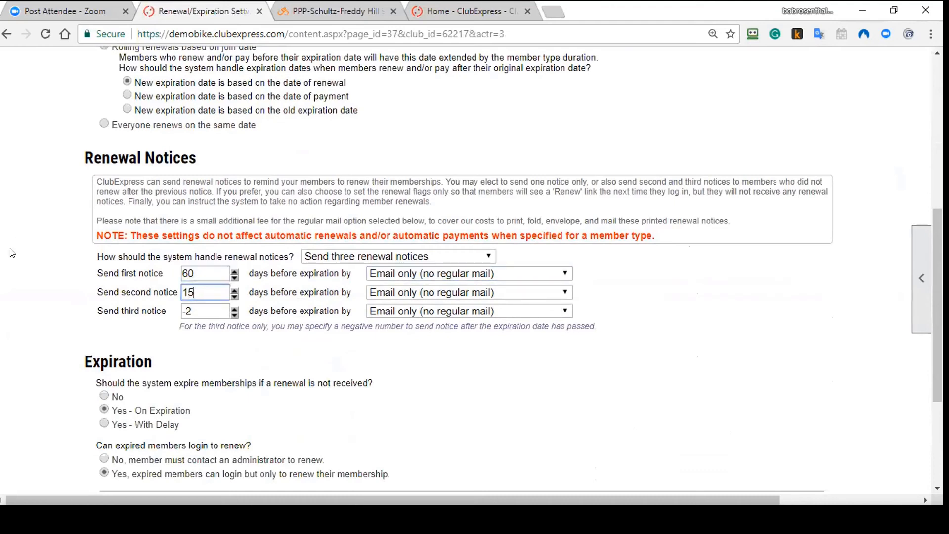
left_click(211, 307)
scroll(169, 227, "up", 3)
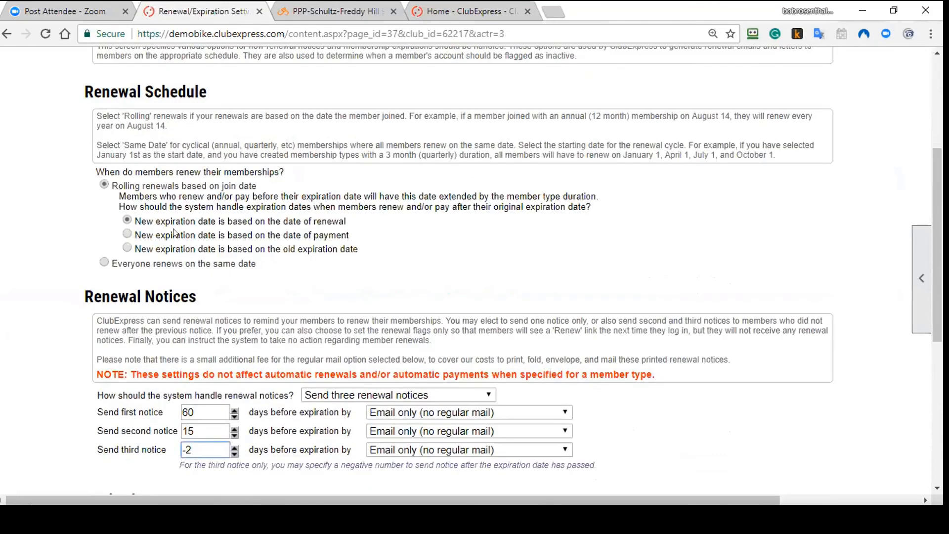
scroll(362, 240, "down", 3)
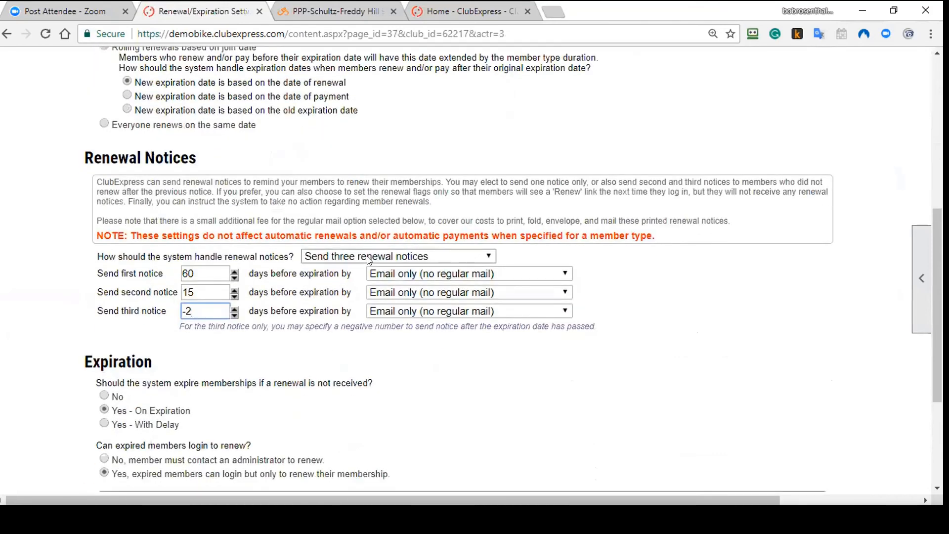
left_click(412, 275)
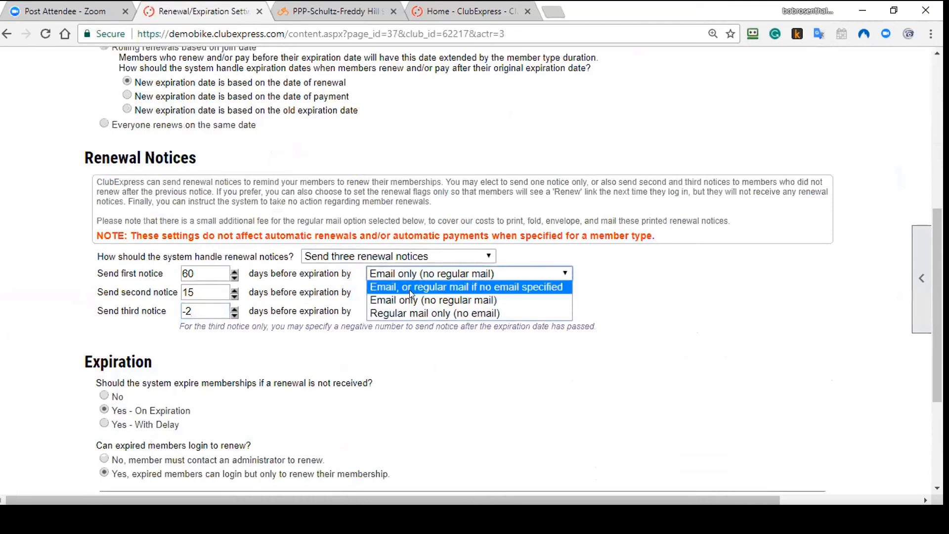
left_click(411, 286)
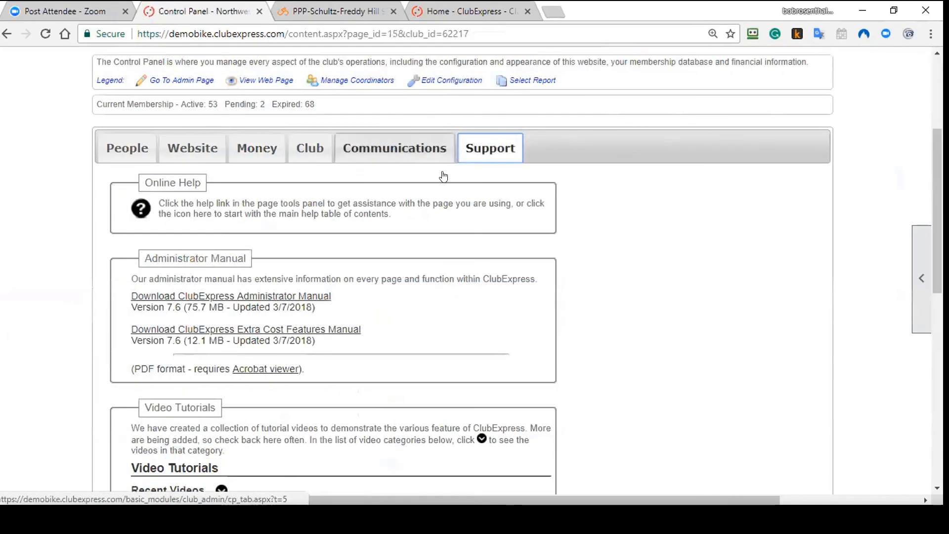
Step: Browse the Support tab's manuals and view the signed-in member's account menu
scroll(443, 176, "down", 3)
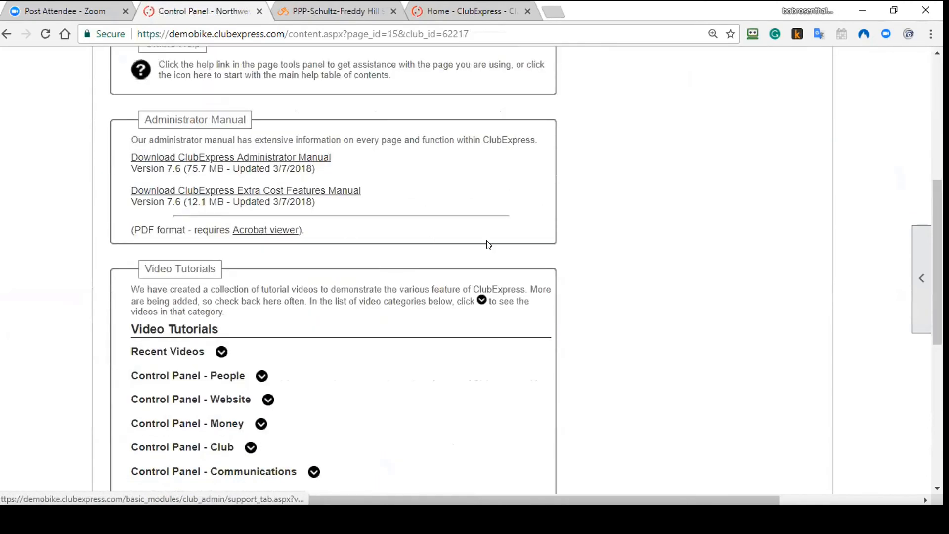
scroll(484, 243, "up", 2)
scroll(478, 242, "down", 3)
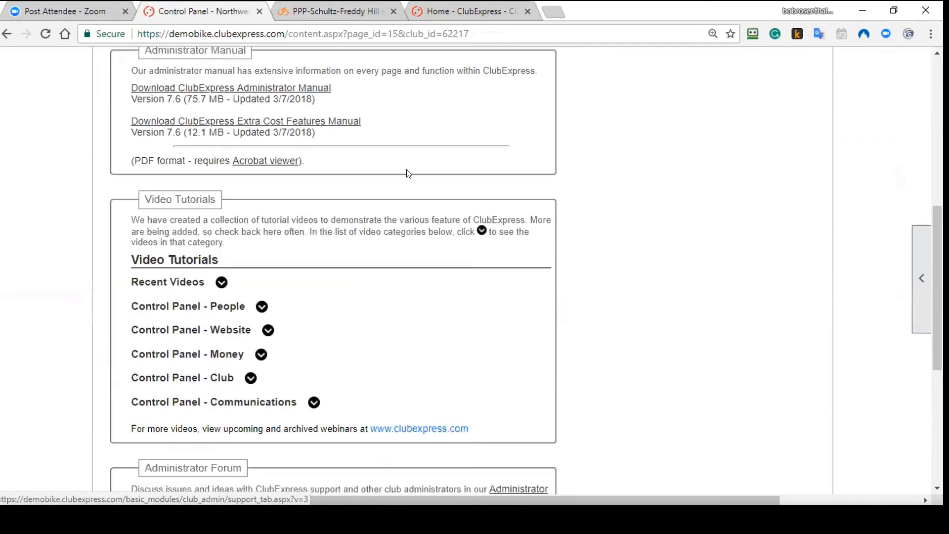
scroll(408, 173, "up", 1)
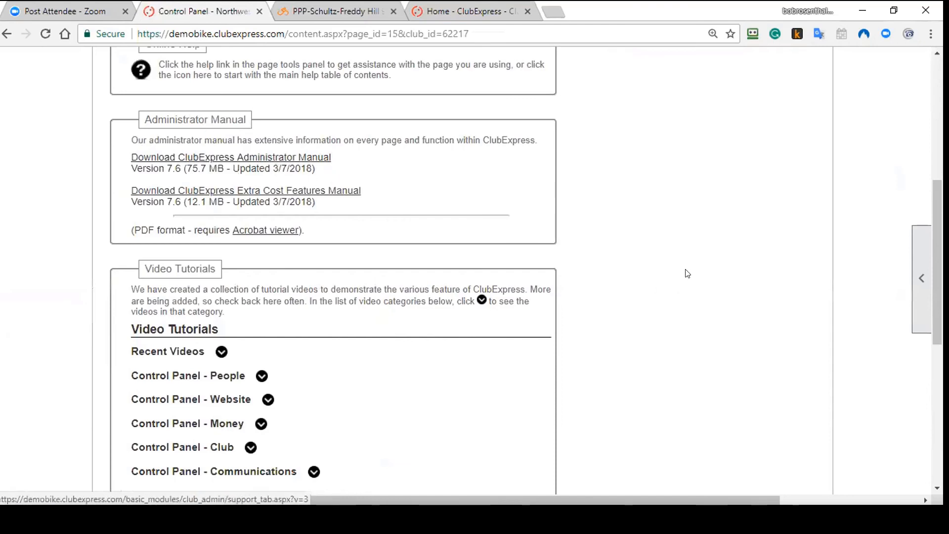
scroll(684, 271, "up", 7)
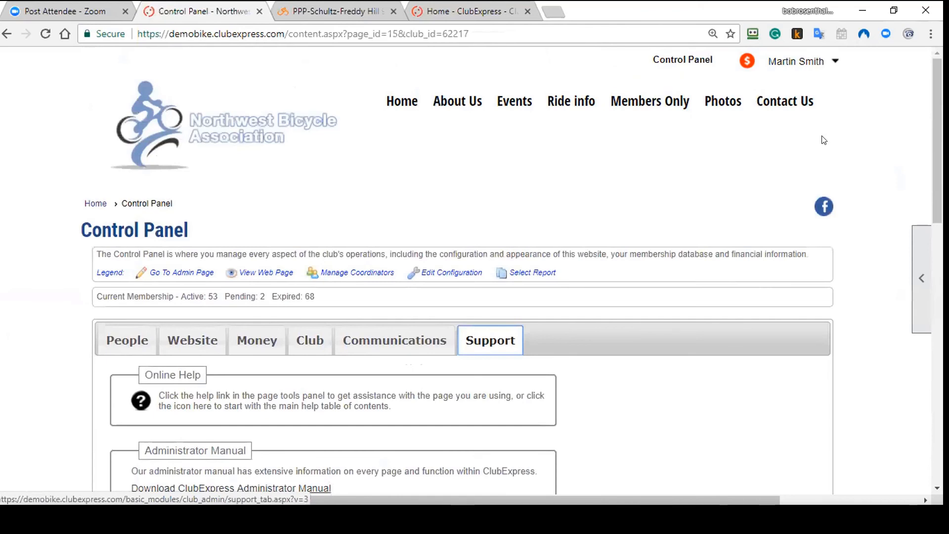
left_click(798, 62)
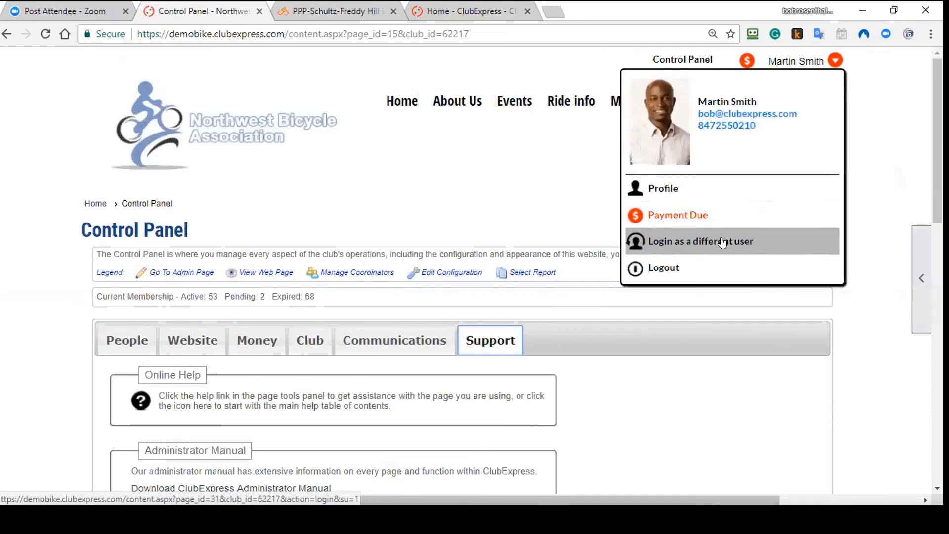
scroll(721, 335, "down", 7)
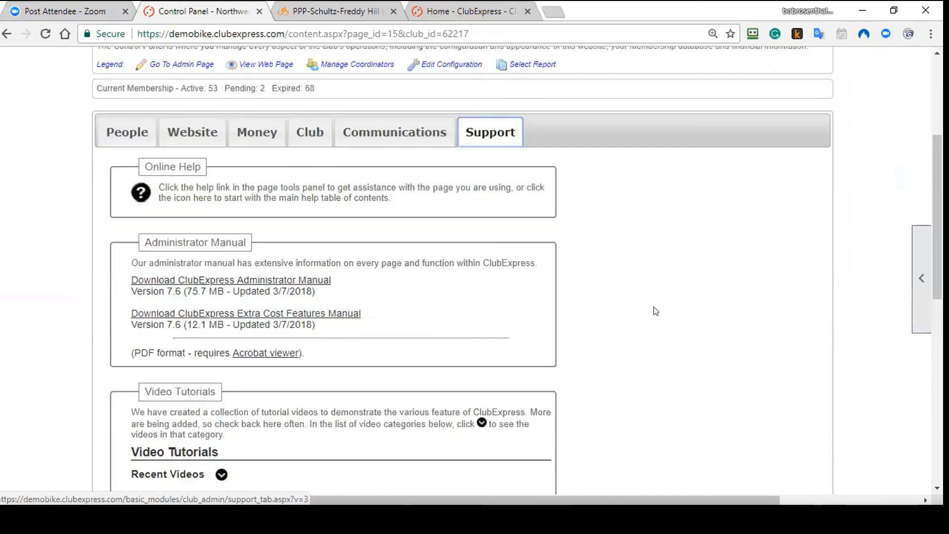
scroll(524, 328, "down", 3)
Step: Expand the Recent Videos tutorial list and scroll through it
left_click(221, 196)
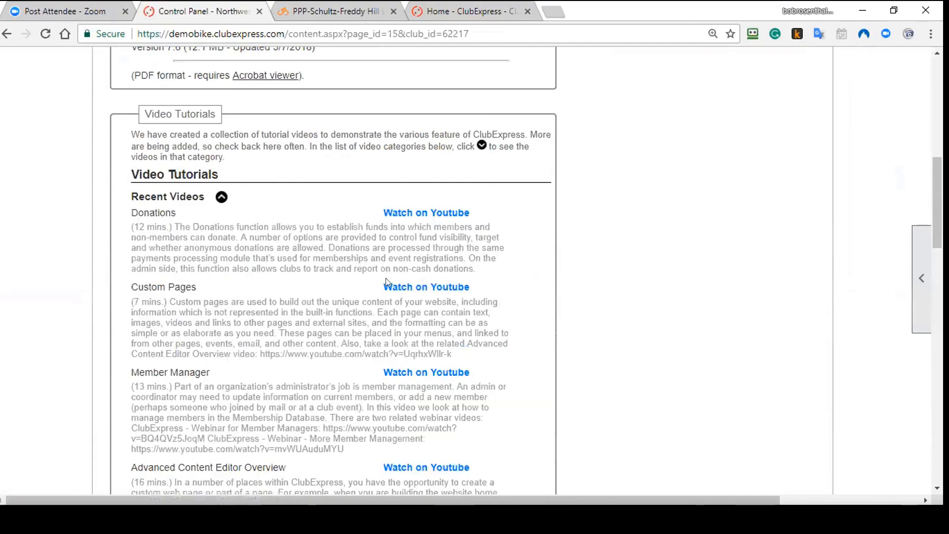
scroll(426, 277, "down", 1)
scroll(426, 277, "down", 9)
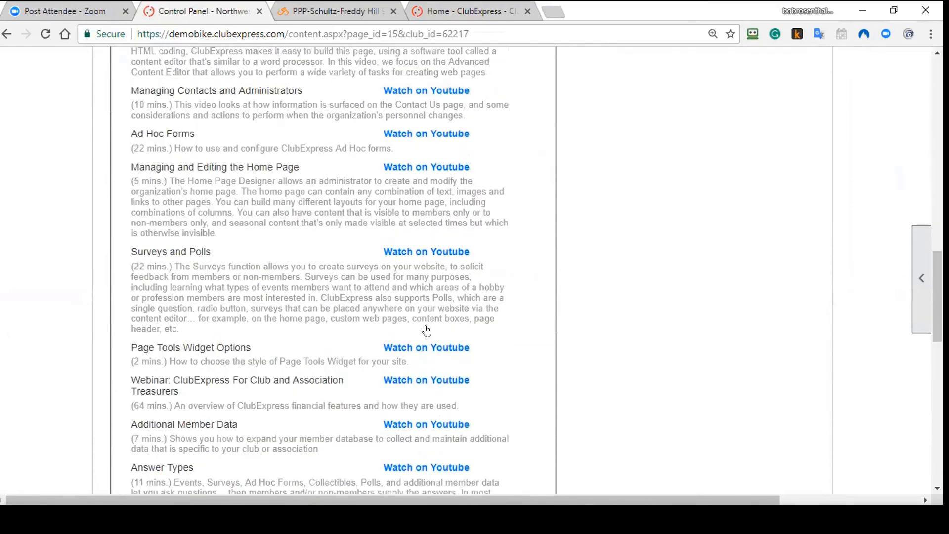
scroll(425, 349, "down", 6)
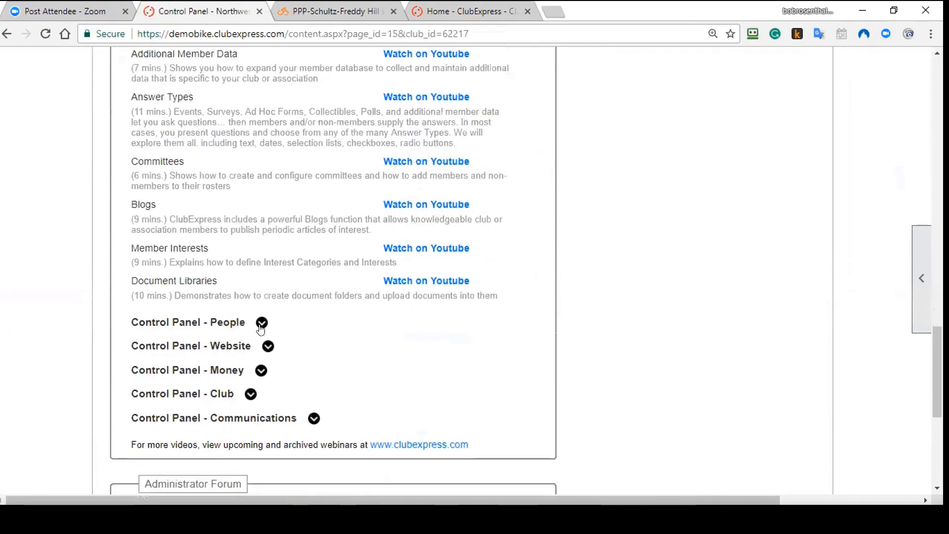
Step: Expand the Control Panel - People and Control Panel - Website video lists
left_click(262, 322)
scroll(371, 327, "down", 7)
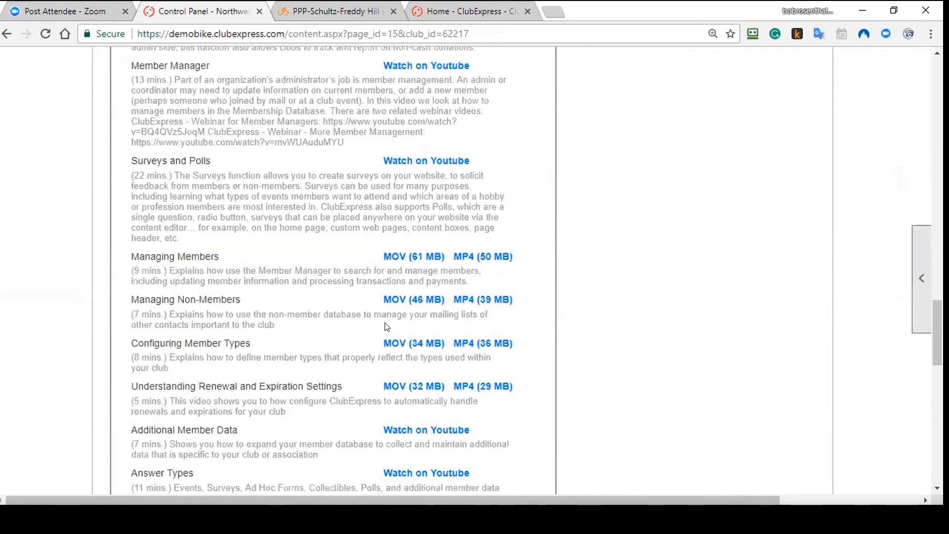
scroll(387, 327, "down", 10)
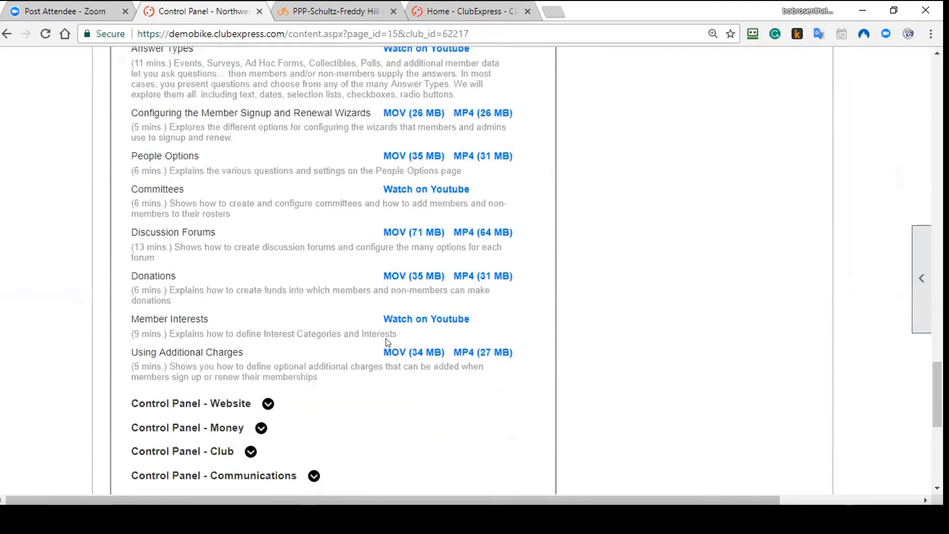
left_click(268, 342)
scroll(333, 338, "down", 5)
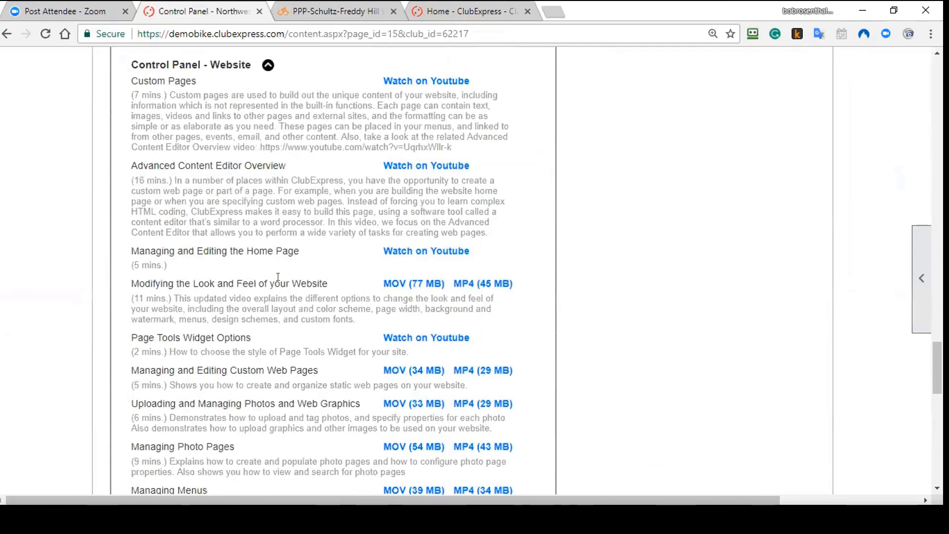
scroll(277, 277, "up", 10)
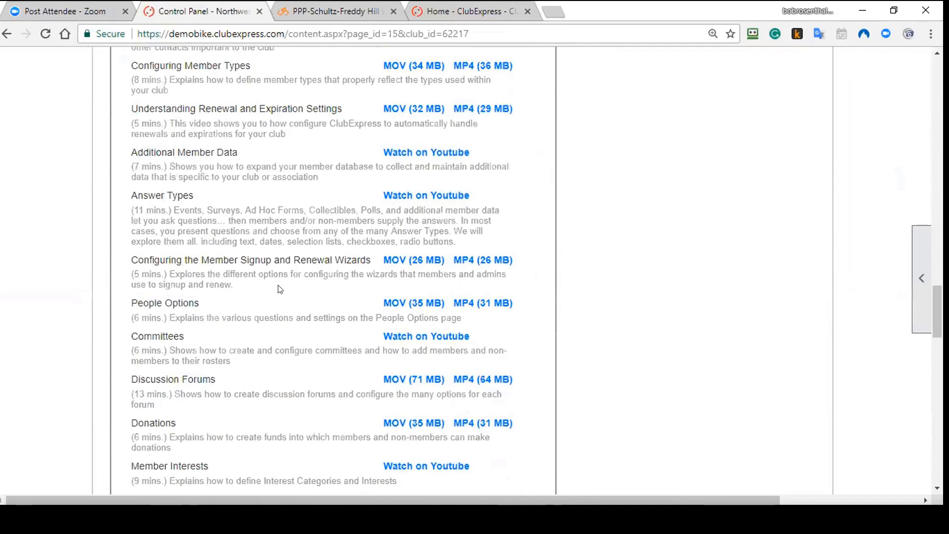
scroll(280, 289, "up", 20)
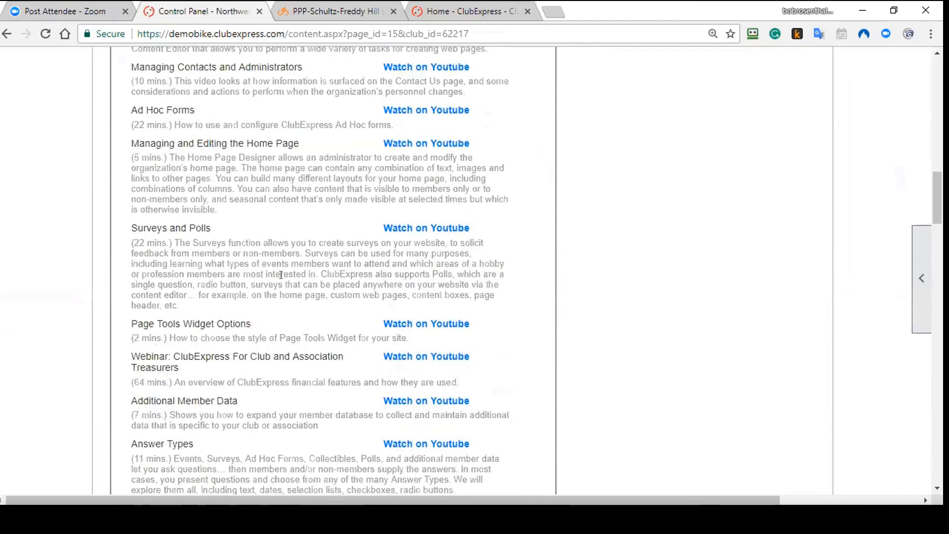
scroll(281, 275, "down", 1)
Step: Select and clear the Treasurers webinar title, then scroll to the remaining tutorial sections
left_click_drag(179, 298, 132, 288)
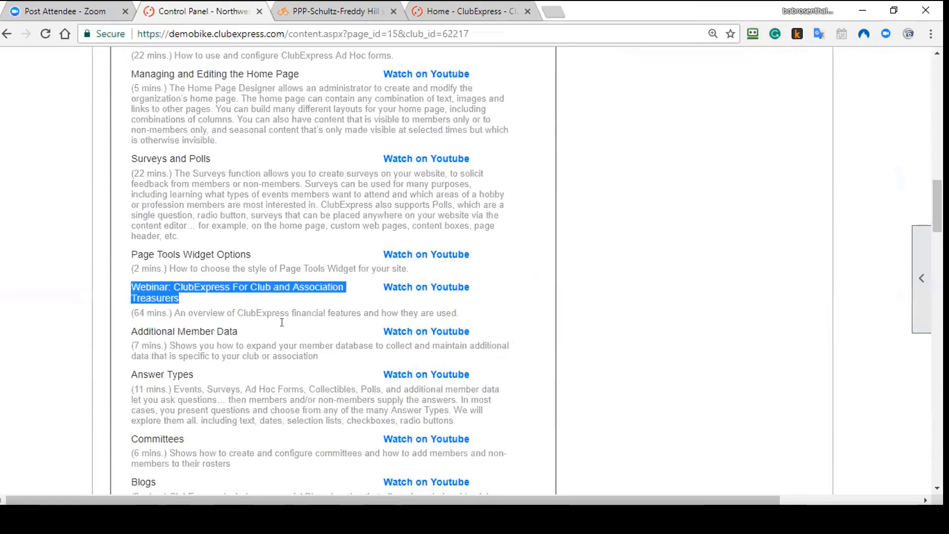
left_click(211, 298)
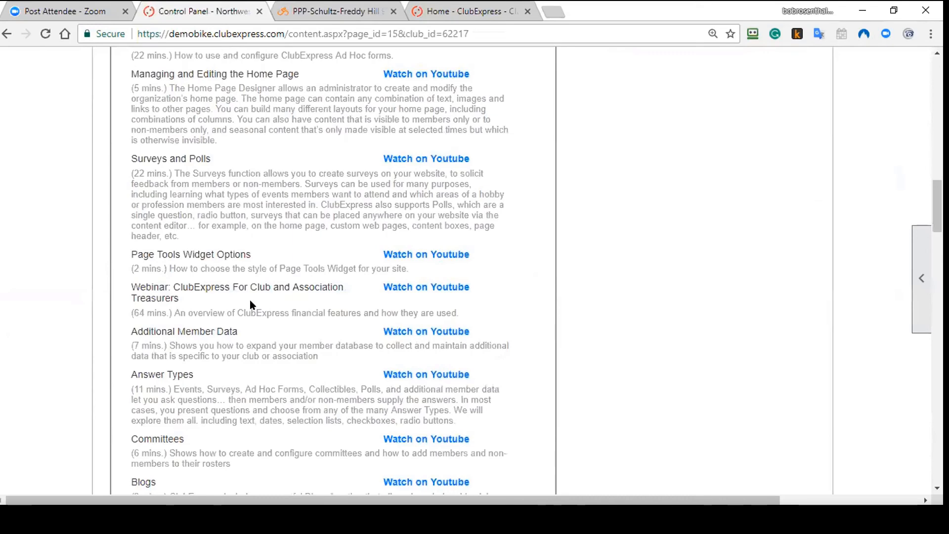
scroll(299, 304, "down", 2)
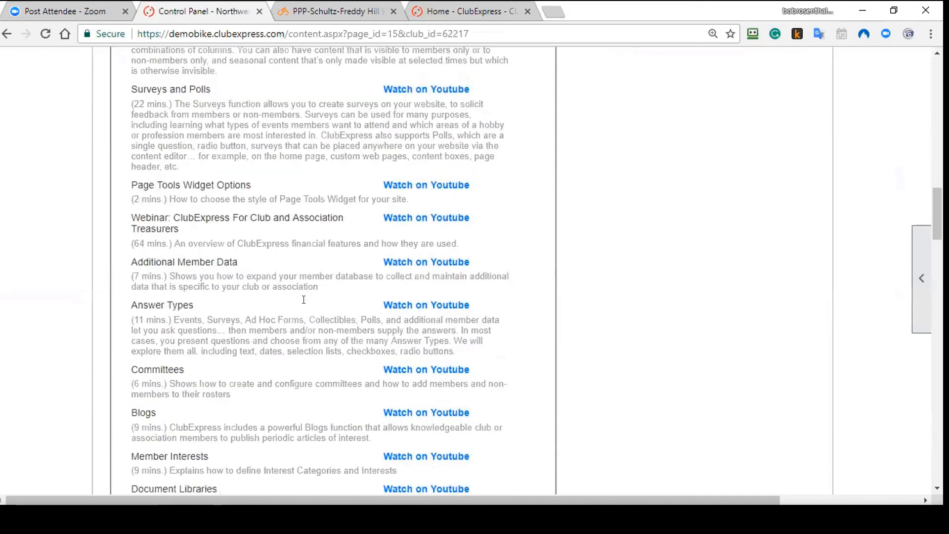
scroll(304, 300, "down", 15)
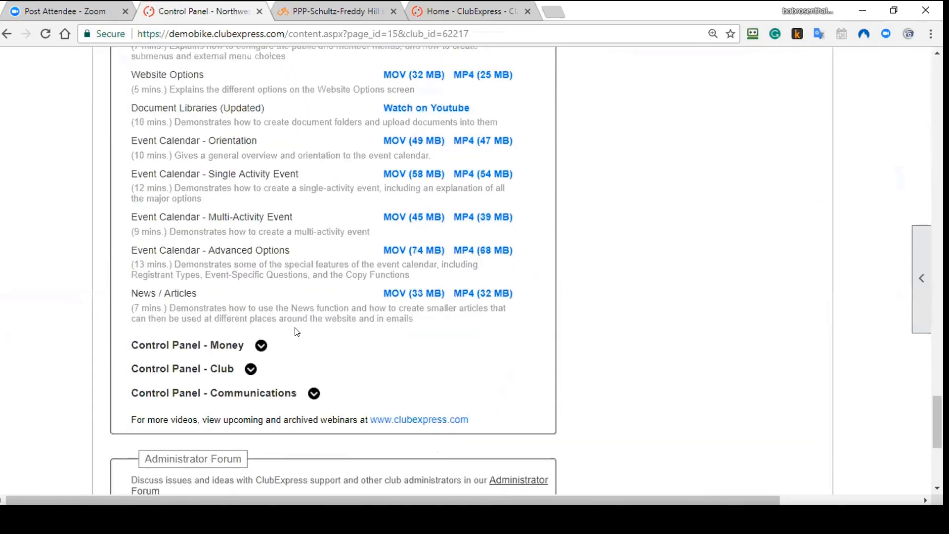
scroll(297, 331, "down", 5)
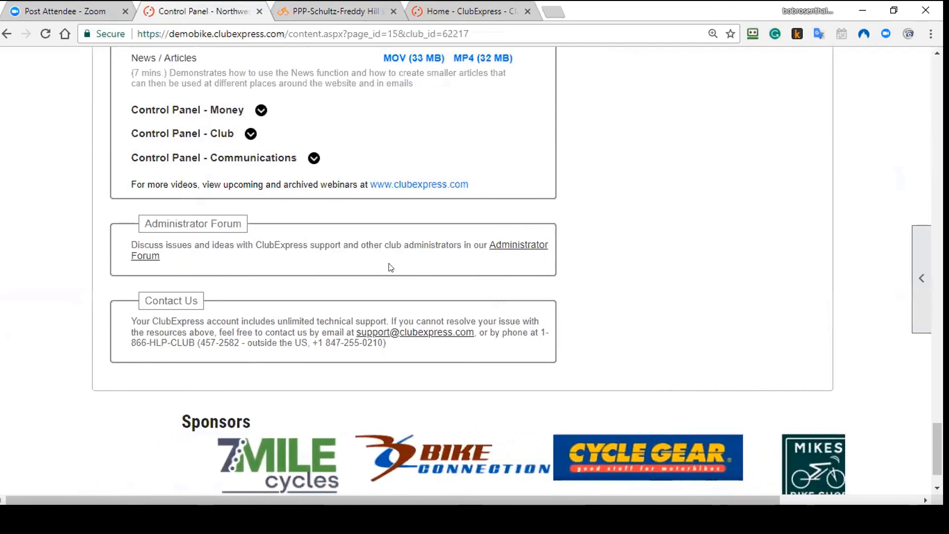
scroll(400, 289, "up", 10)
scroll(403, 286, "up", 15)
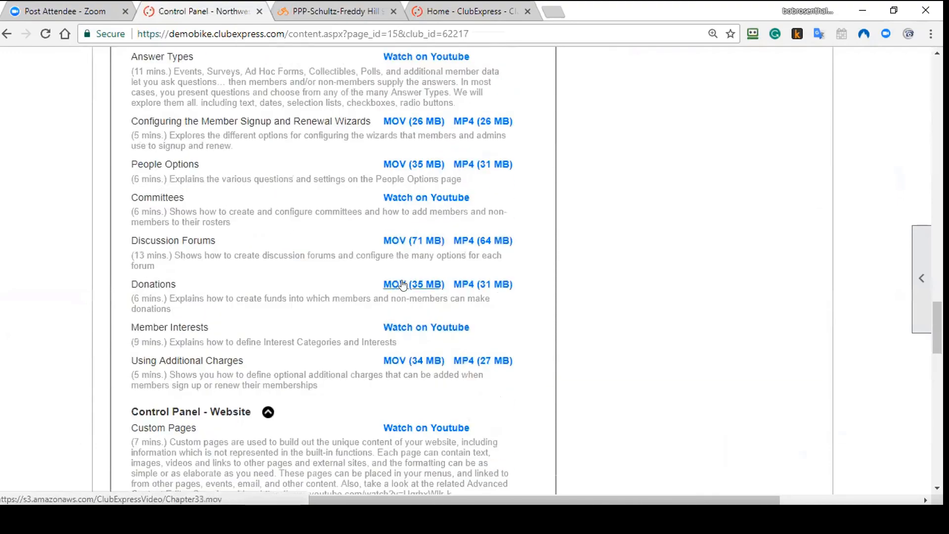
scroll(403, 278, "up", 10)
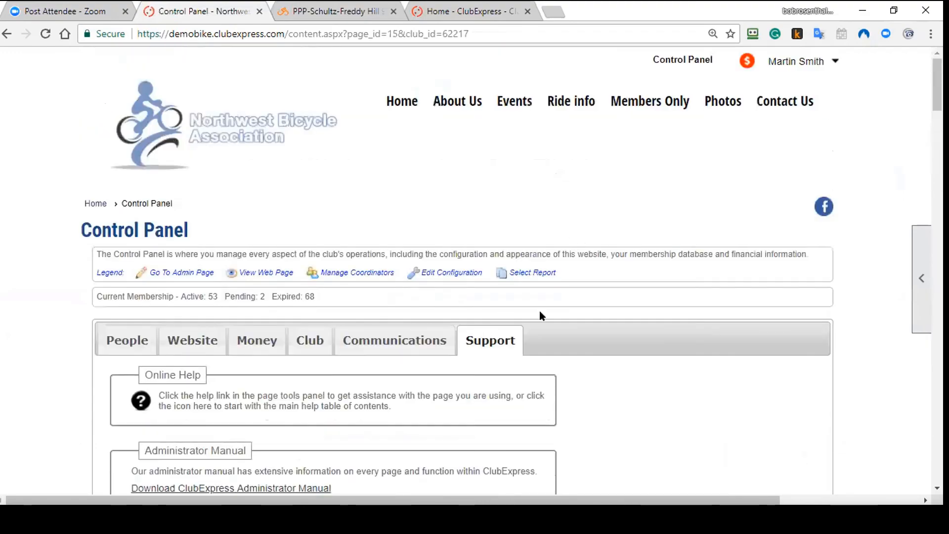
Step: Open Contact Us and browse its club info, email form and technical support details
left_click(788, 103)
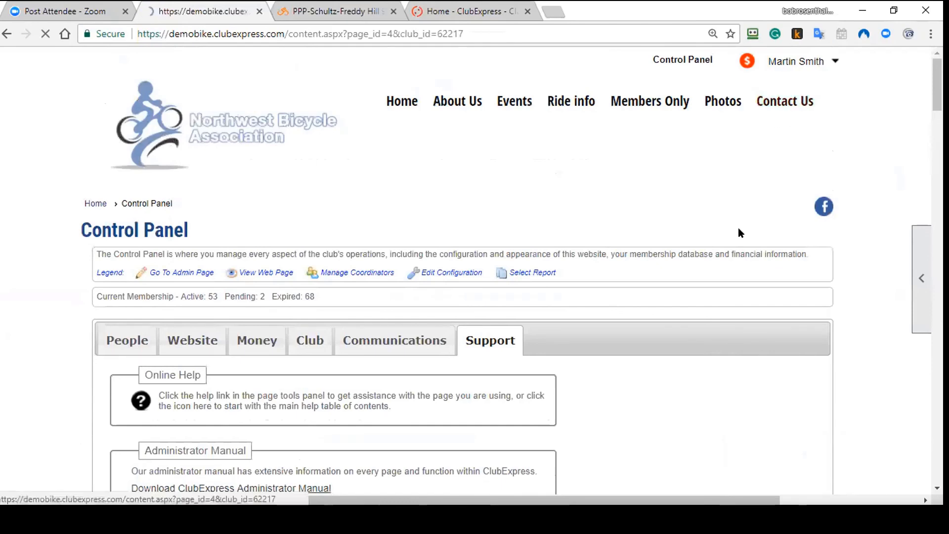
scroll(738, 227, "down", 5)
scroll(602, 272, "down", 8)
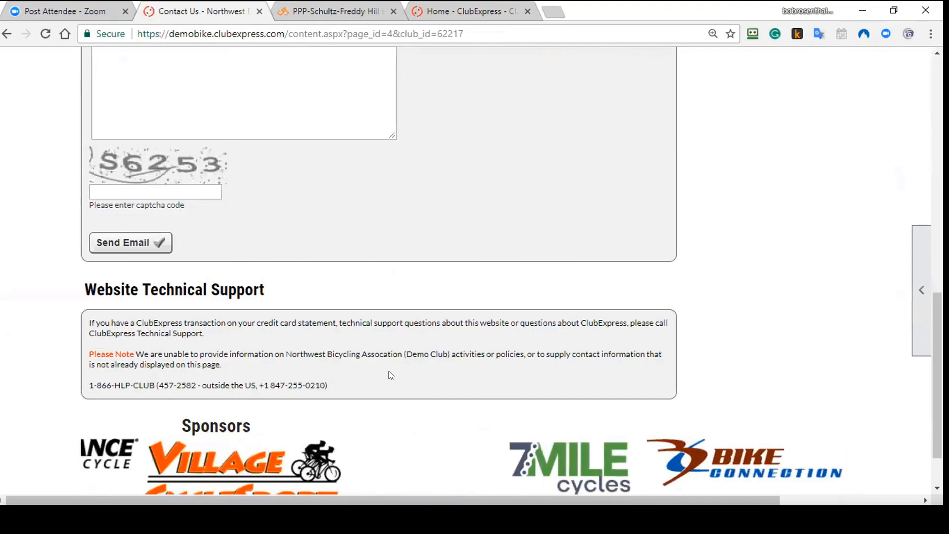
scroll(396, 376, "up", 10)
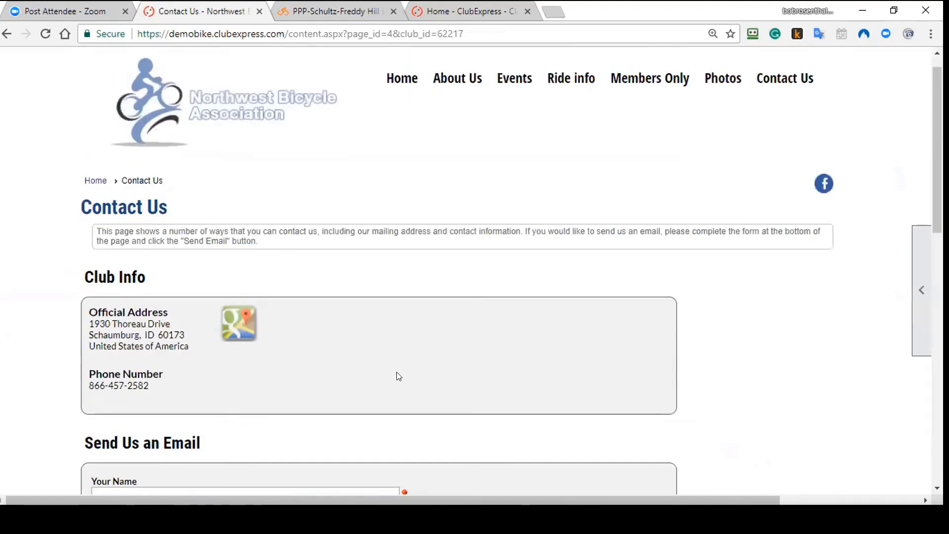
scroll(399, 377, "up", 1)
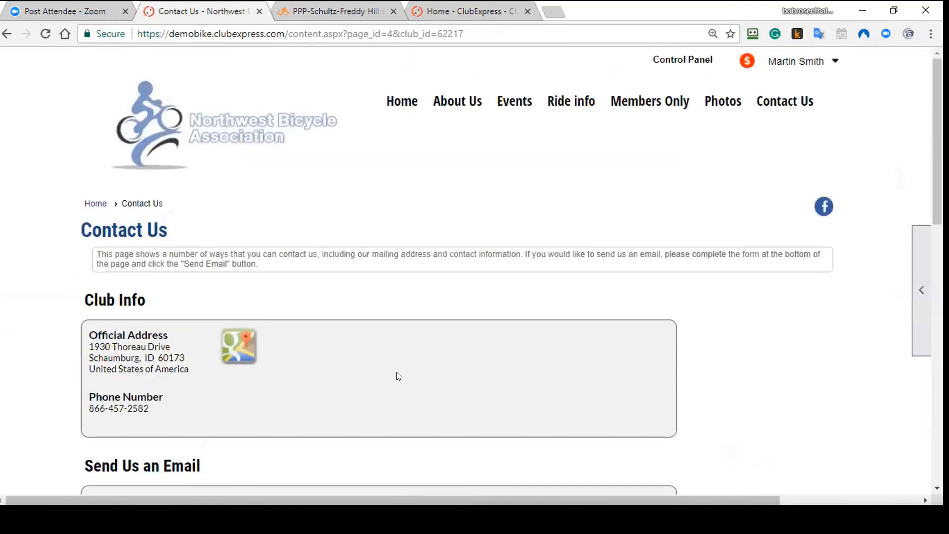
Step: Return to the Control Panel and show the Communications admin functions
left_click(687, 62)
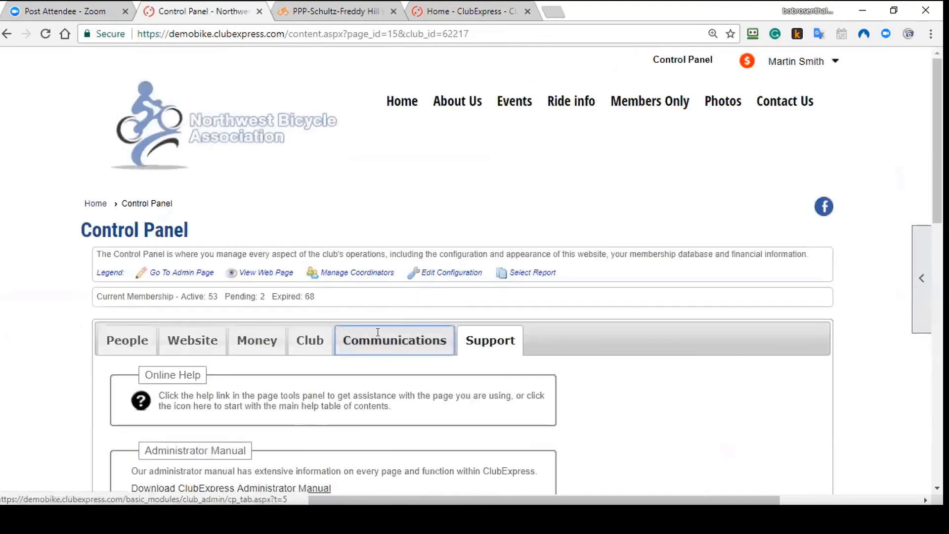
left_click(377, 332)
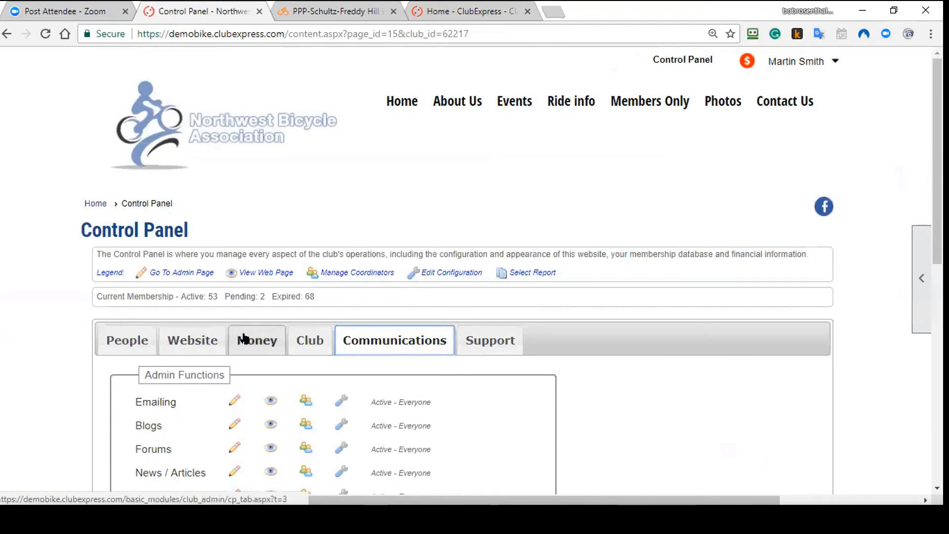
scroll(299, 373, "down", 2)
scroll(301, 373, "down", 1)
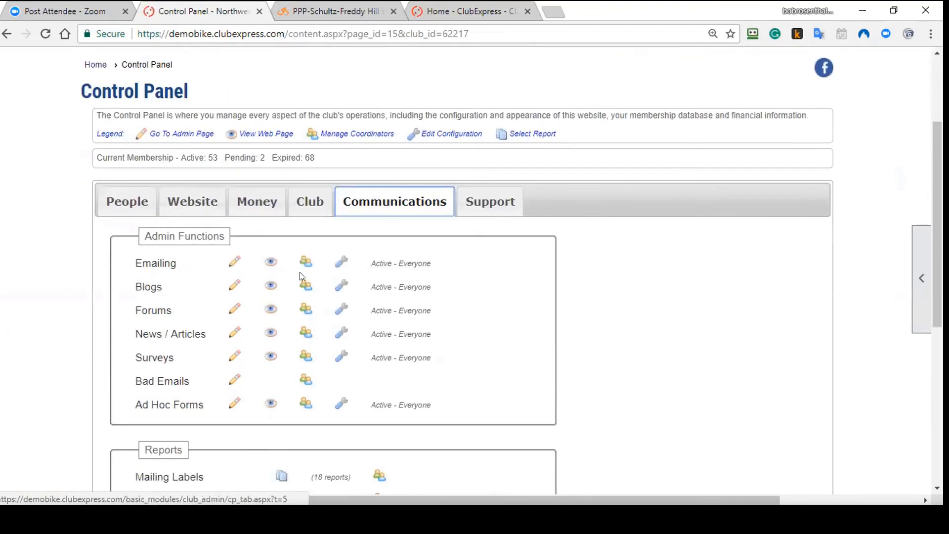
Step: View the coordinators assigned to the Emailings function, then close that list
left_click(305, 262)
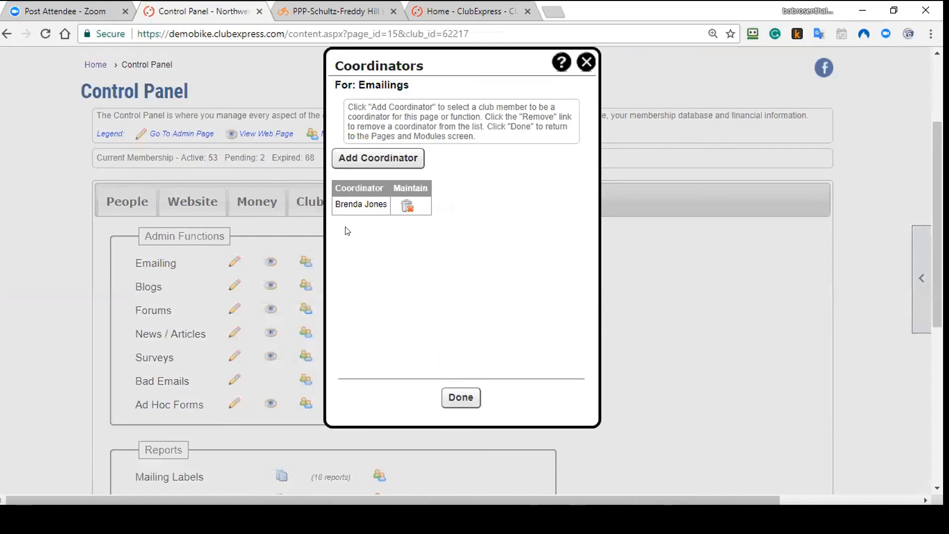
left_click(586, 62)
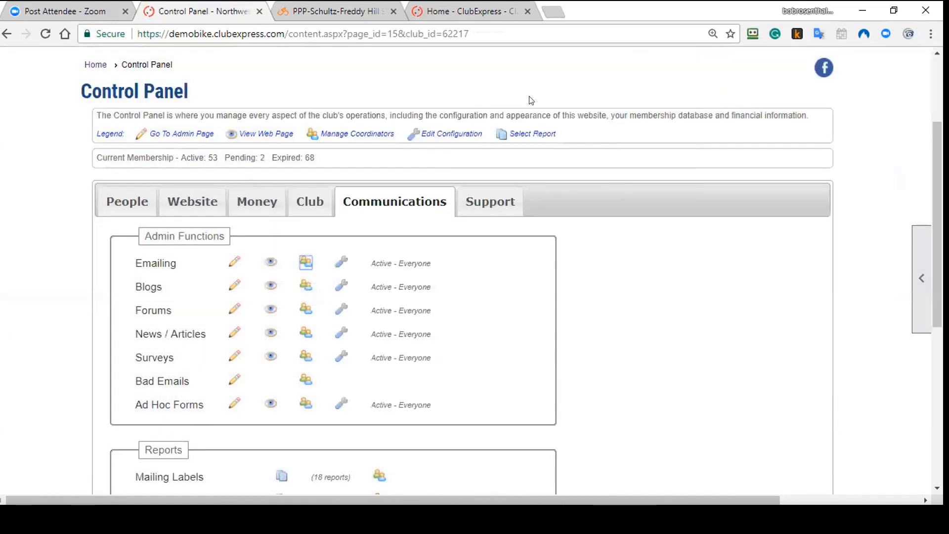
scroll(331, 287, "down", 1)
scroll(331, 287, "down", 5)
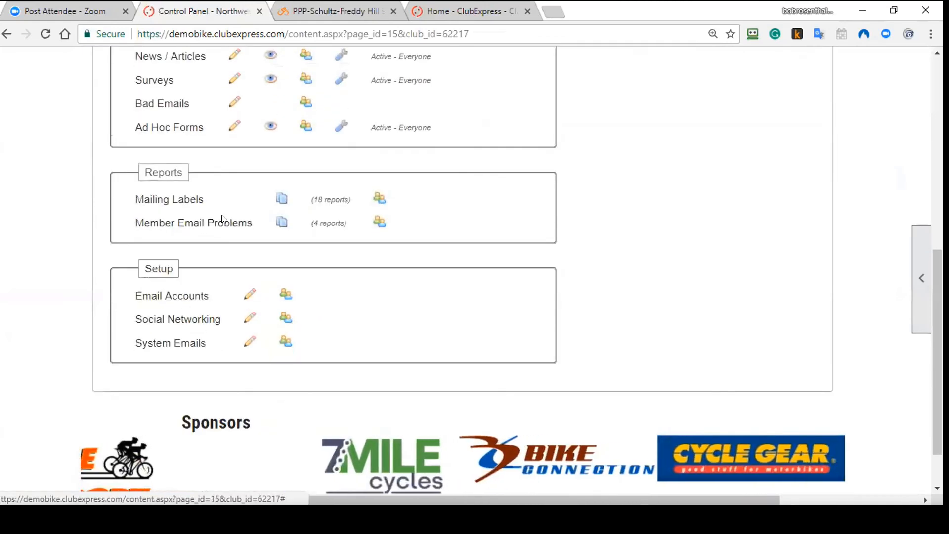
scroll(218, 222, "up", 5)
scroll(317, 297, "up", 4)
Step: Under the Club functions, open Administrators and Coordinators and edit the second coordinator
left_click(311, 341)
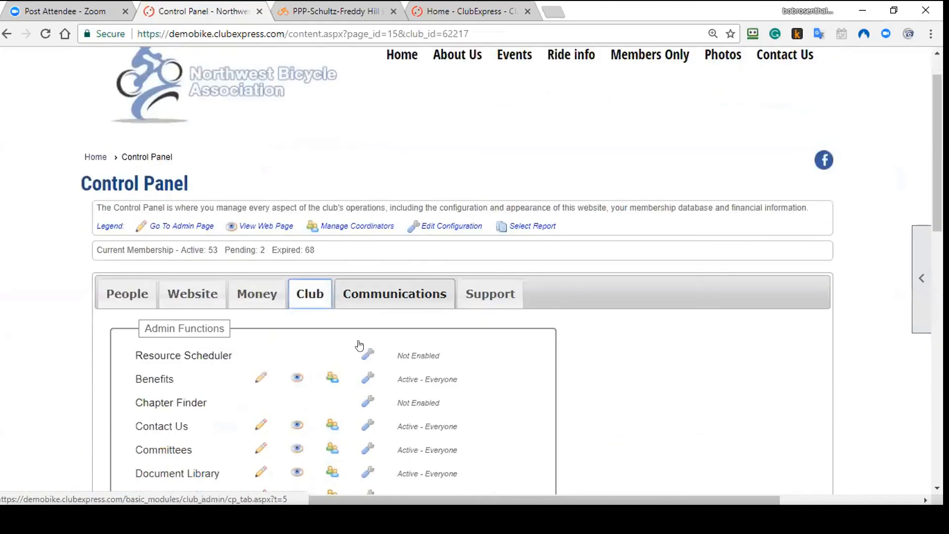
scroll(325, 344, "down", 7)
scroll(324, 344, "down", 2)
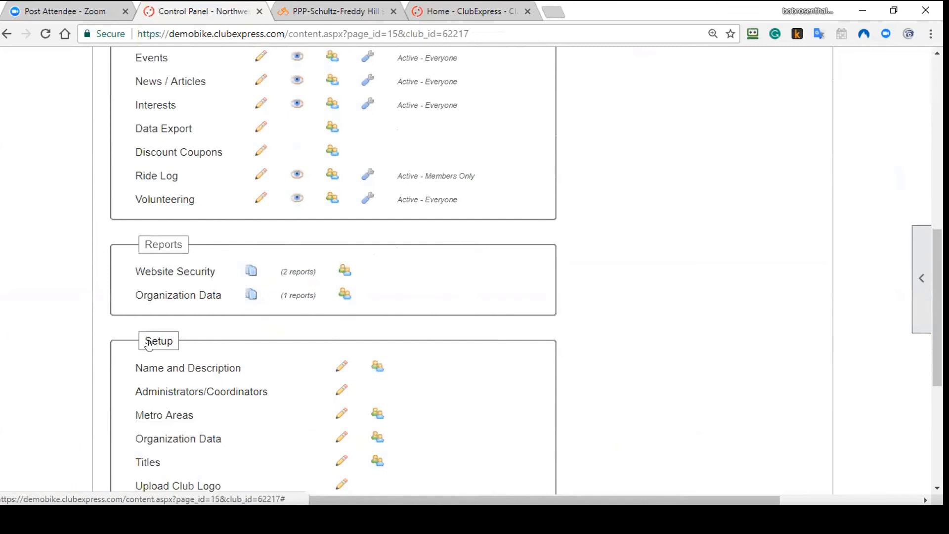
left_click(190, 395)
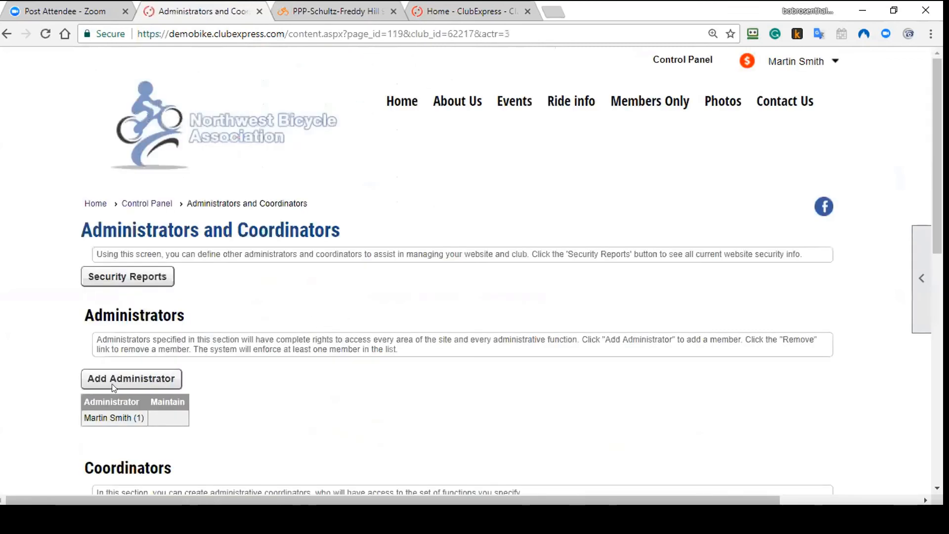
scroll(176, 391, "down", 5)
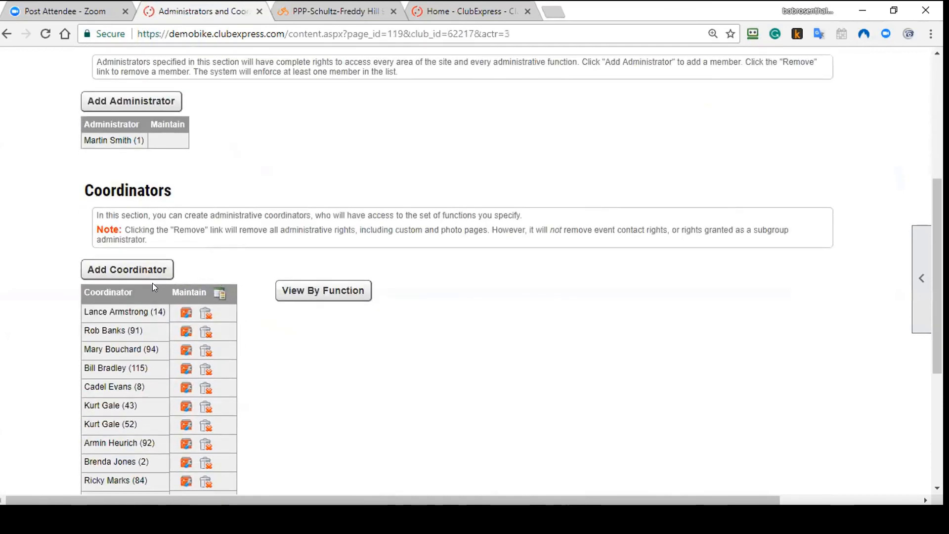
left_click(186, 333)
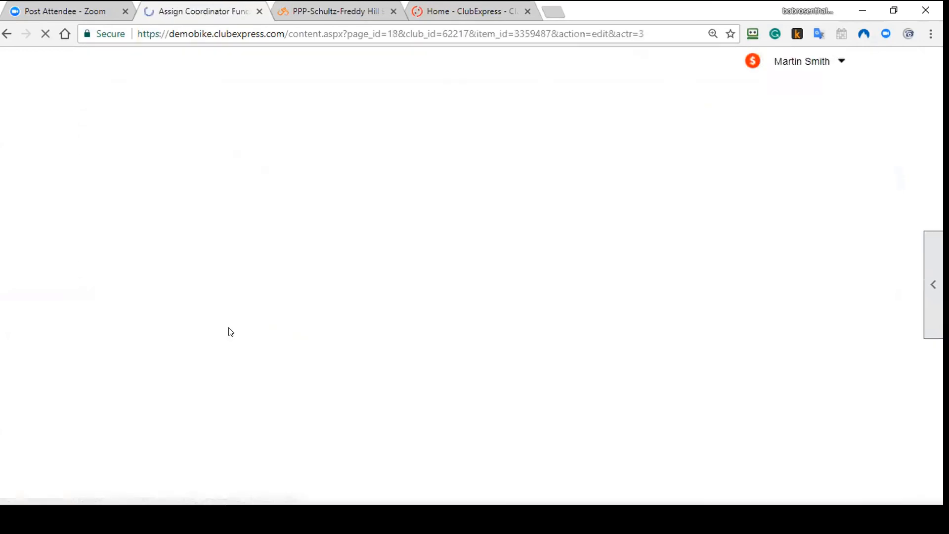
Step: Grant all seven People main functions, Member Manager through Collectibles, and save
scroll(101, 133, "down", 5)
left_click(101, 120)
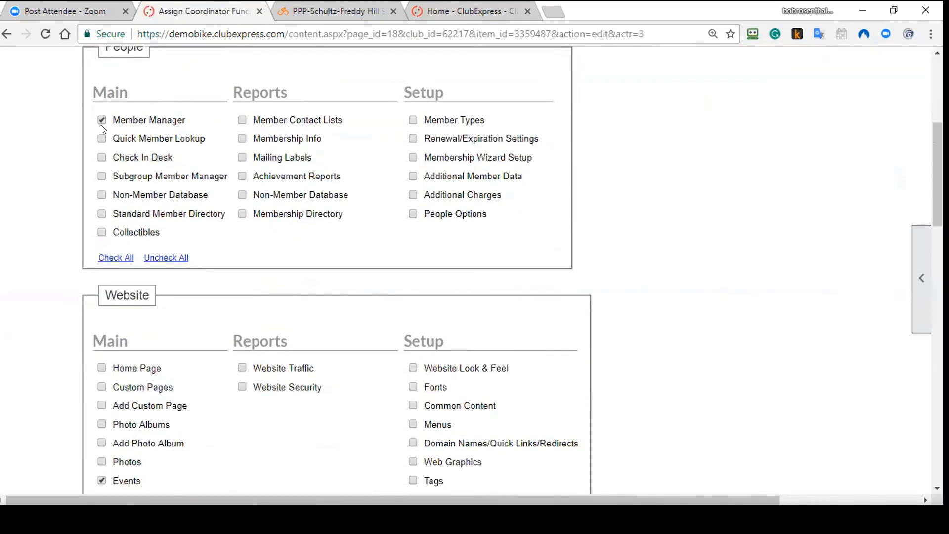
left_click(101, 139)
left_click(101, 157)
left_click(101, 176)
left_click(101, 195)
left_click(102, 213)
left_click(102, 232)
scroll(371, 194, "down", 6)
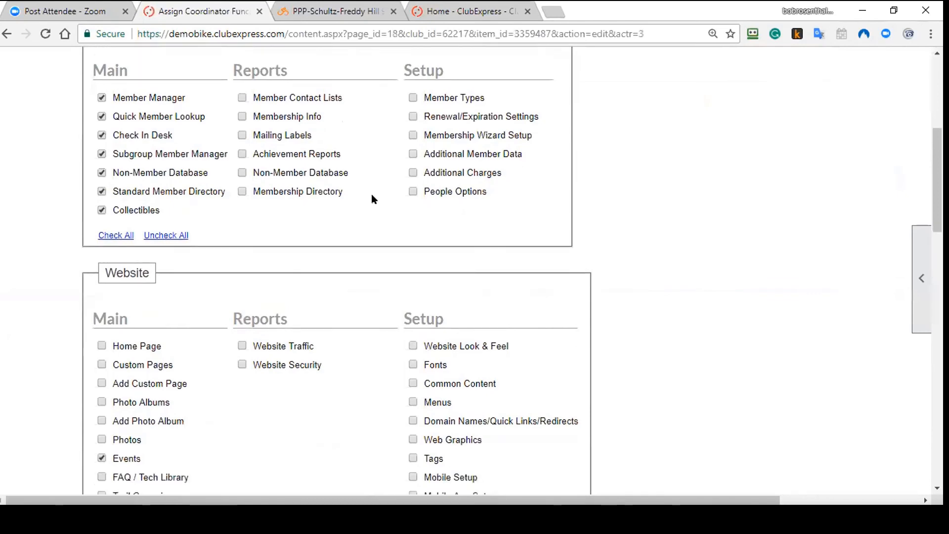
scroll(223, 318, "down", 15)
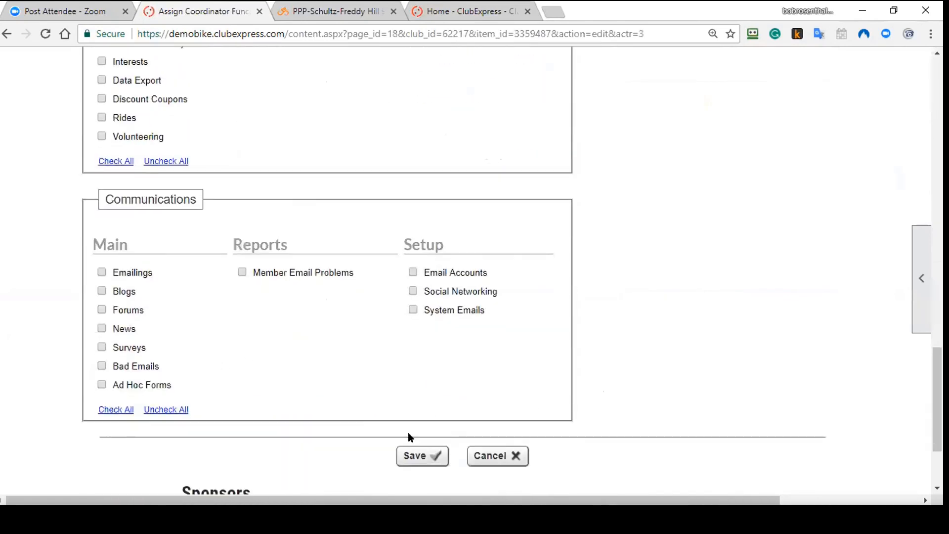
left_click(429, 455)
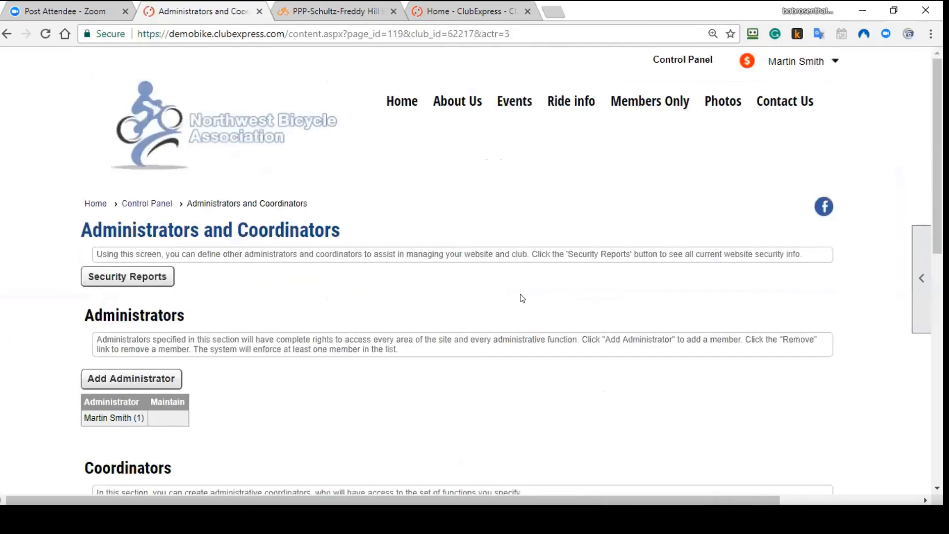